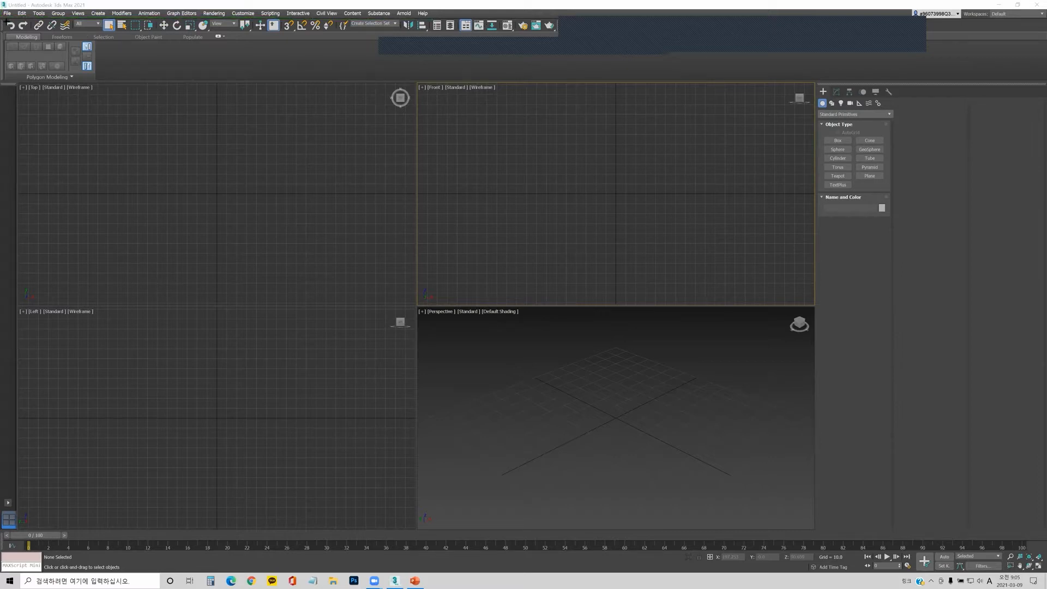
mouse_move(157, 30)
mouse_down()
mouse_move(736, 62)
mouse_move(791, 82)
mouse_up()
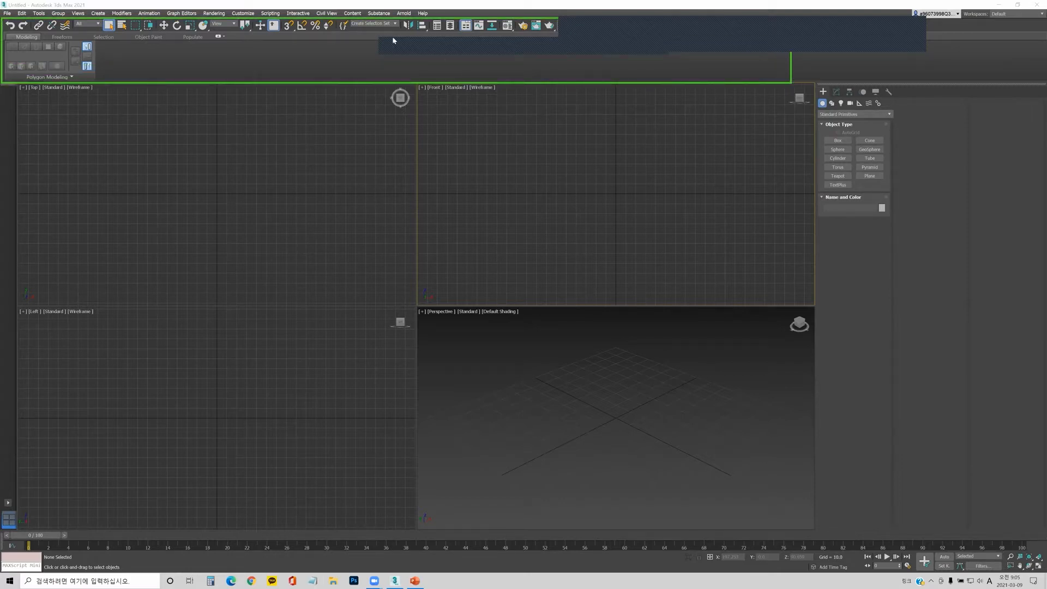
drag(813, 81, 856, 211)
drag(897, 247, 909, 252)
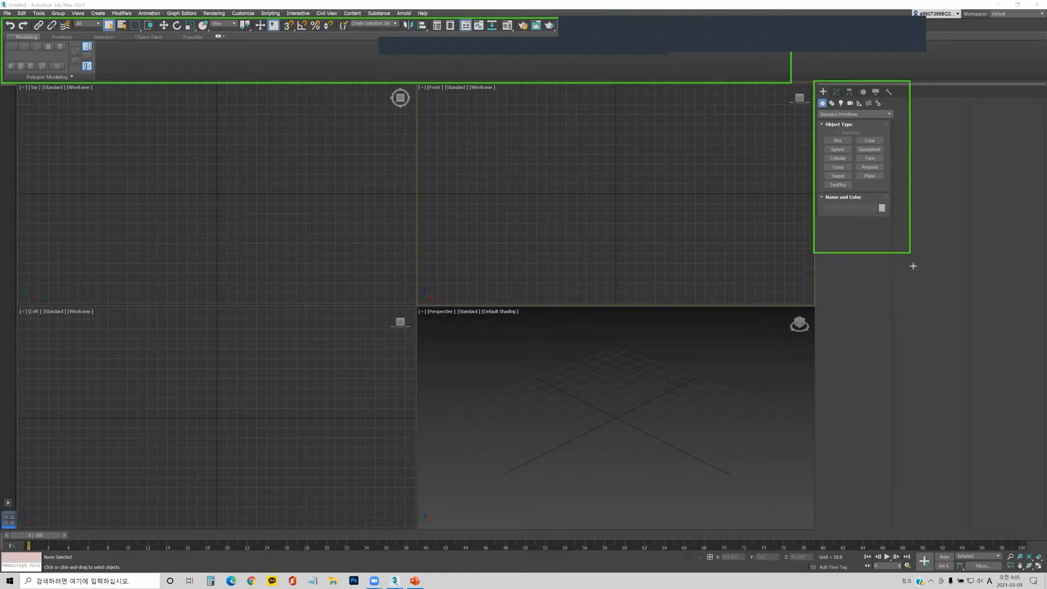
key(ctrl+z)
key(ctrl+z)
mouse_move(679, 544)
mouse_down()
mouse_move(851, 577)
mouse_move(981, 575)
mouse_move(957, 576)
mouse_up()
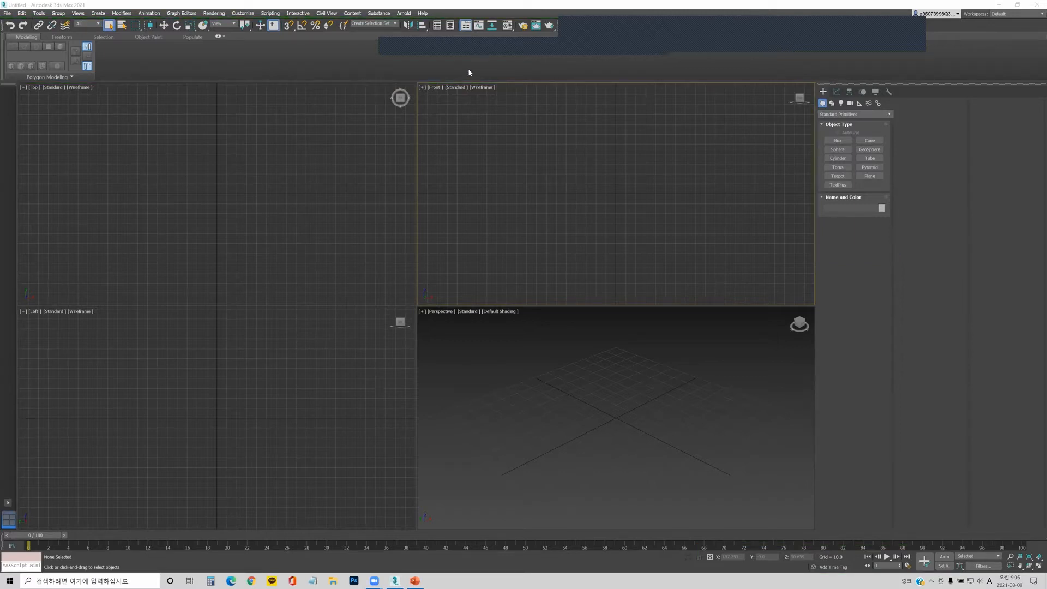
mouse_move(206, 145)
mouse_down()
mouse_move(140, 52)
mouse_move(109, 28)
mouse_up()
click(624, 51)
click(623, 64)
- Look through the Modify, Hierarchy, Motion, Display and Utilities categories and return to creating standard primitives
click(837, 92)
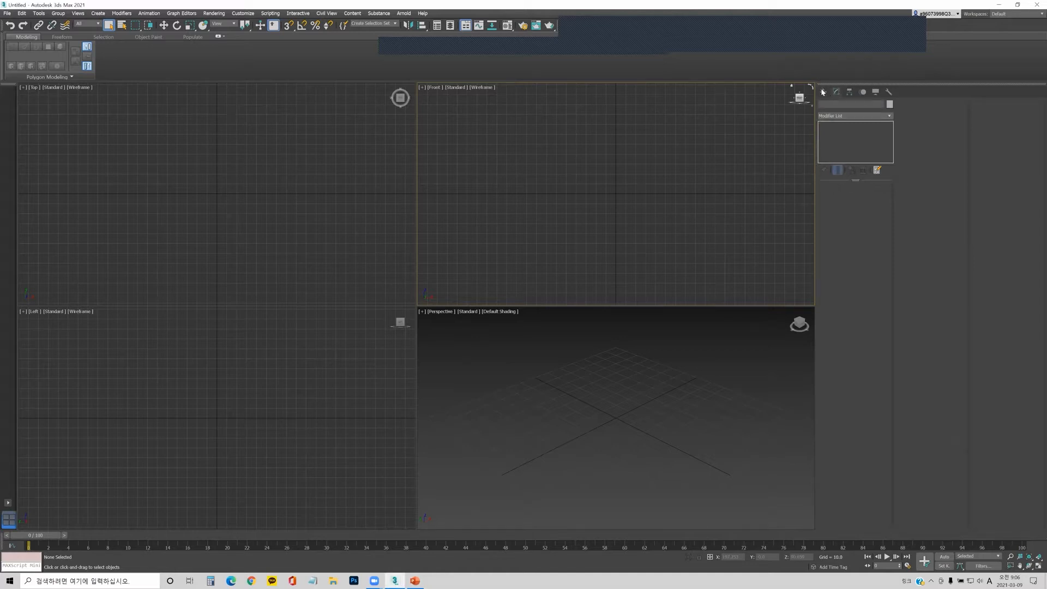
click(849, 92)
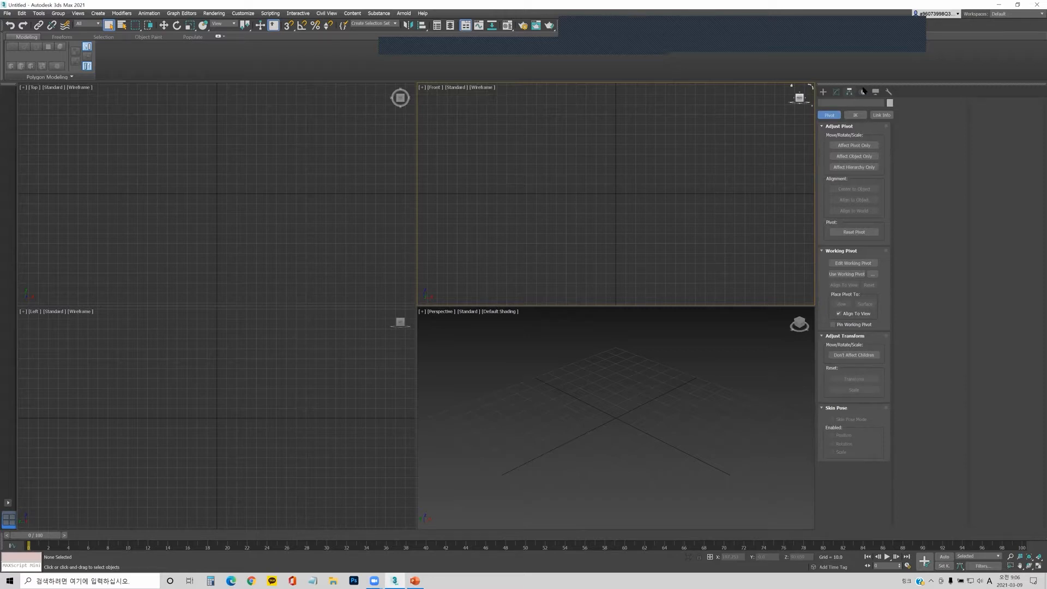
click(862, 92)
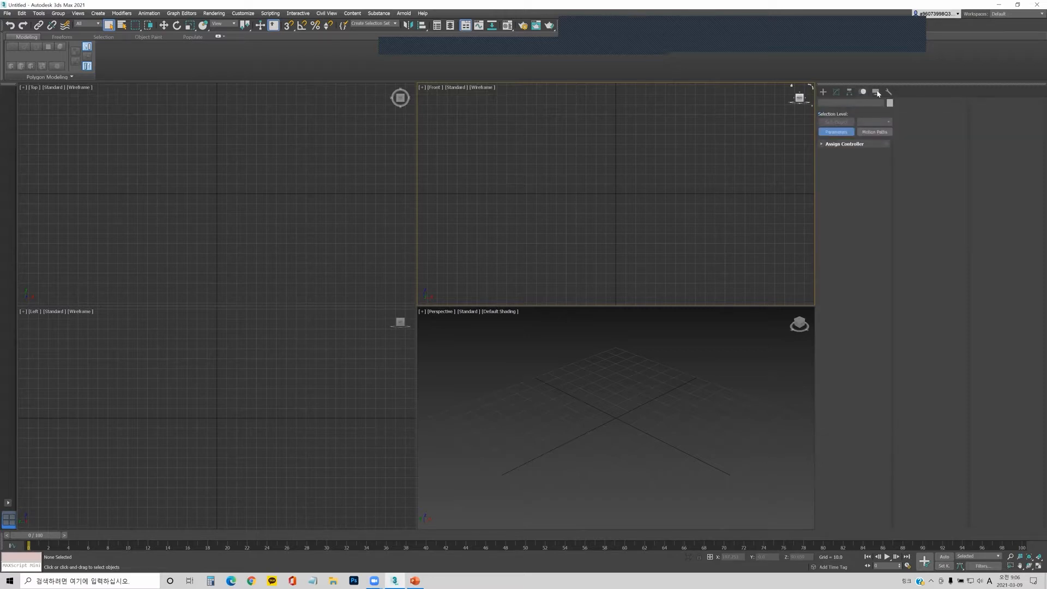
click(876, 92)
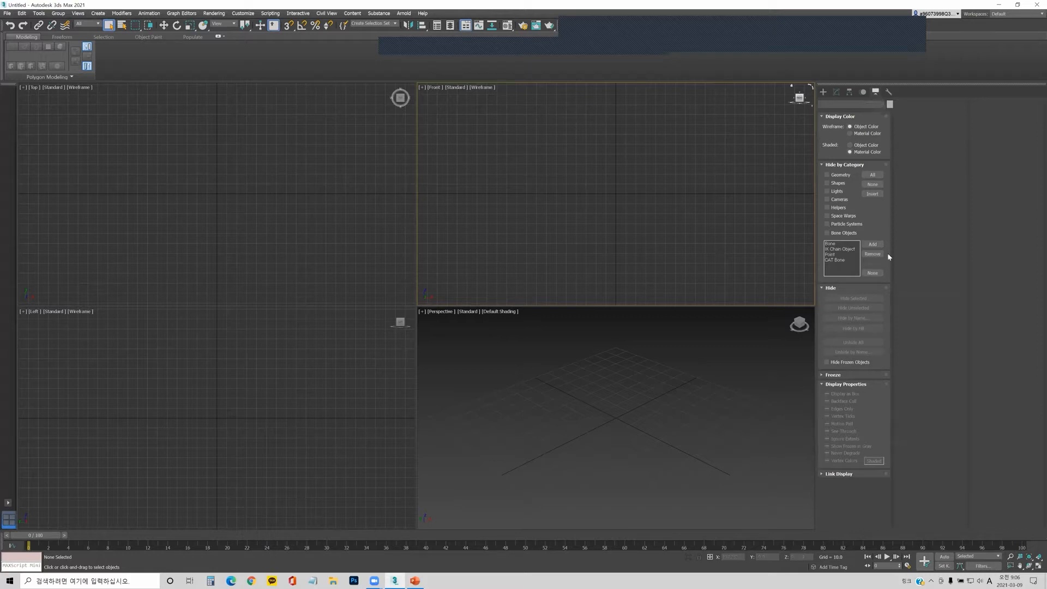
click(888, 93)
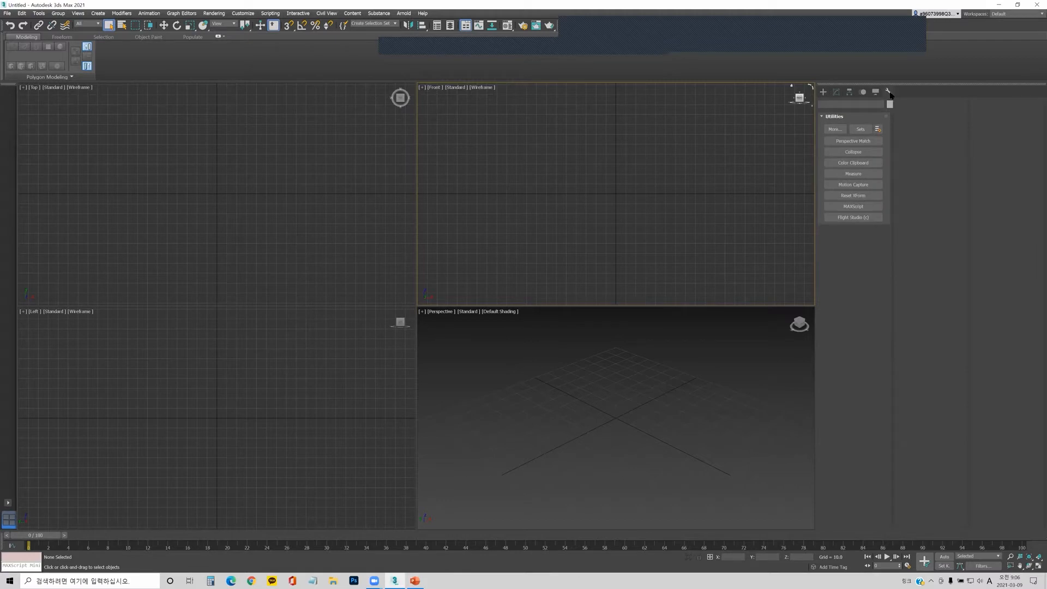
click(822, 92)
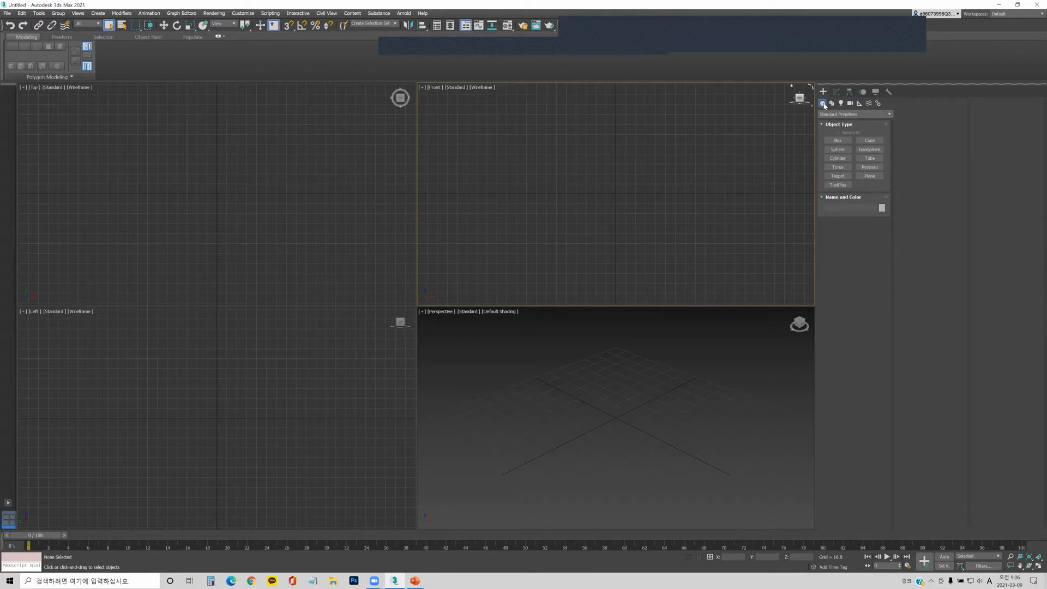
- Create a standard primitive teapot centred on the origin in the Top viewport, with a radius of about 49
click(842, 178)
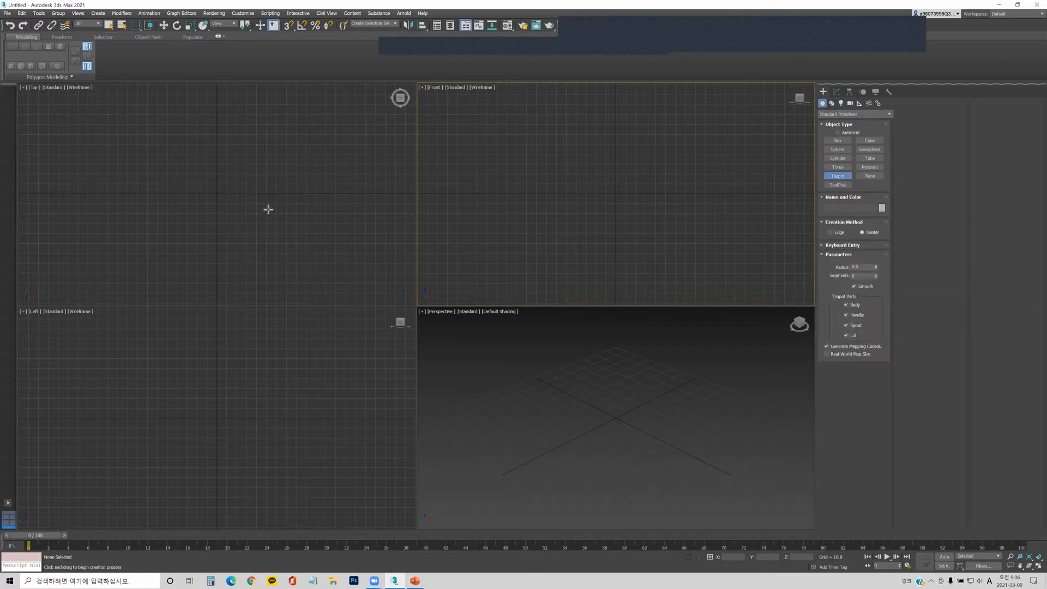
drag(216, 193, 266, 196)
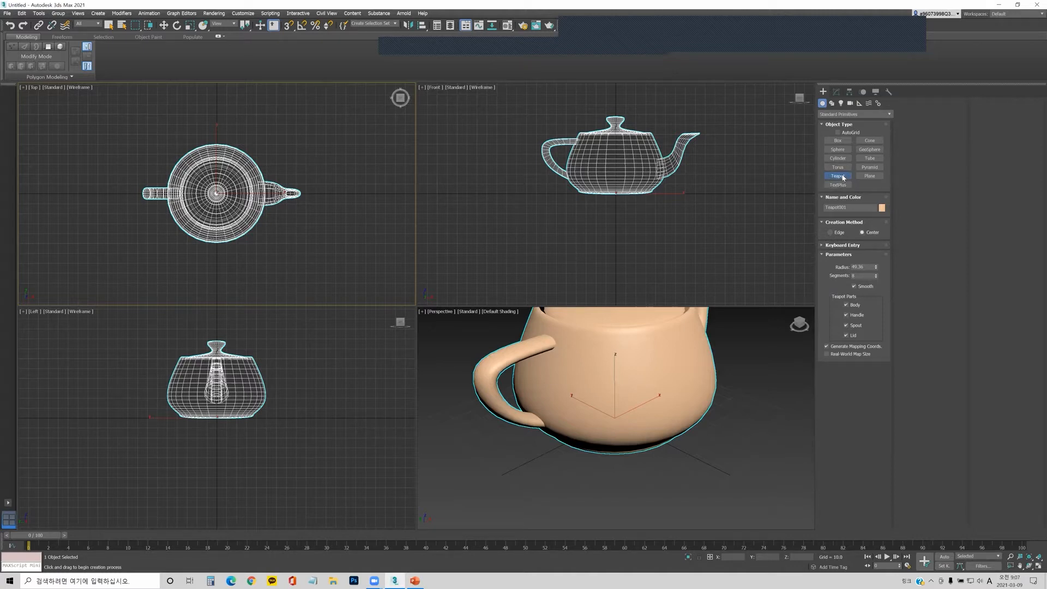
- Create several extra teapots of different sizes around the first one in the Top viewport and undo them
drag(302, 150, 337, 224)
drag(138, 161, 128, 197)
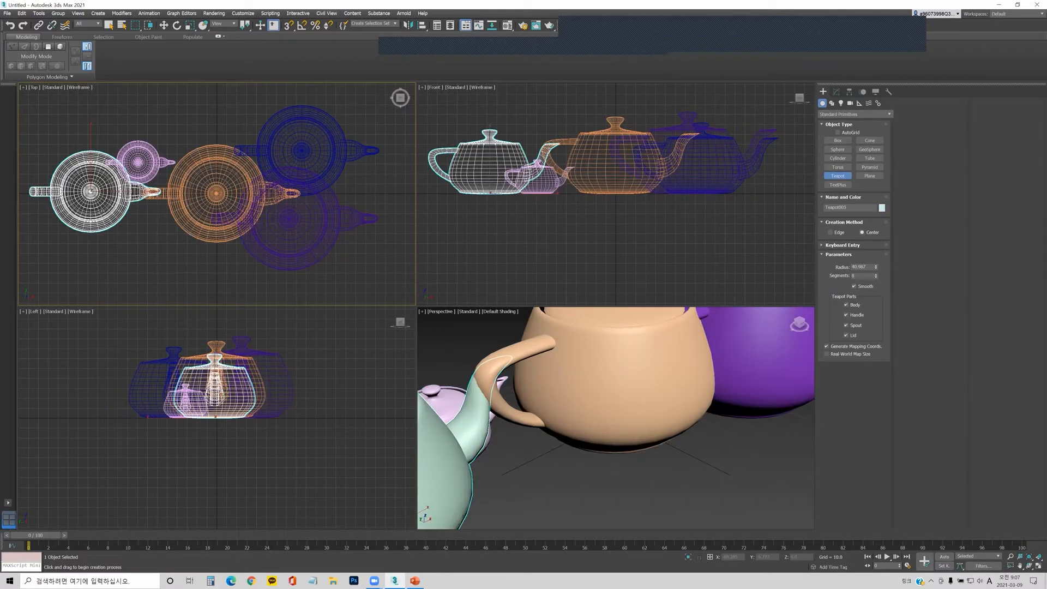
key(ctrl+z)
key(ctrl+z)
key(ctrl+z)
key(ctrl+z)
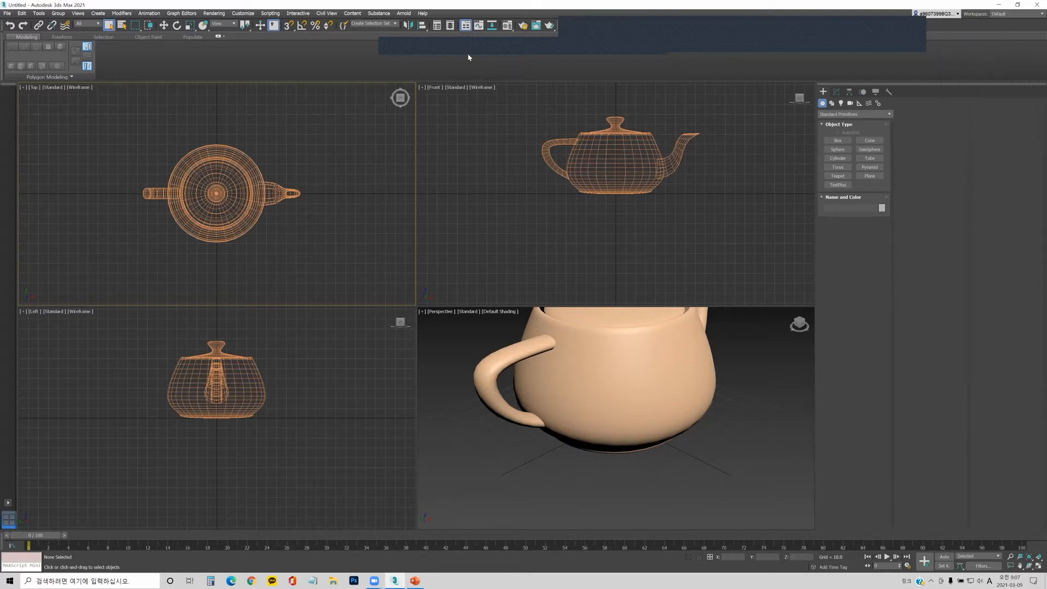
- Try the Zoom tool on the teapot in the Top viewport and Zoom All across all viewports
mouse_move(410, 109)
mouse_down()
mouse_move(979, 512)
mouse_move(1010, 553)
mouse_move(1004, 545)
mouse_up()
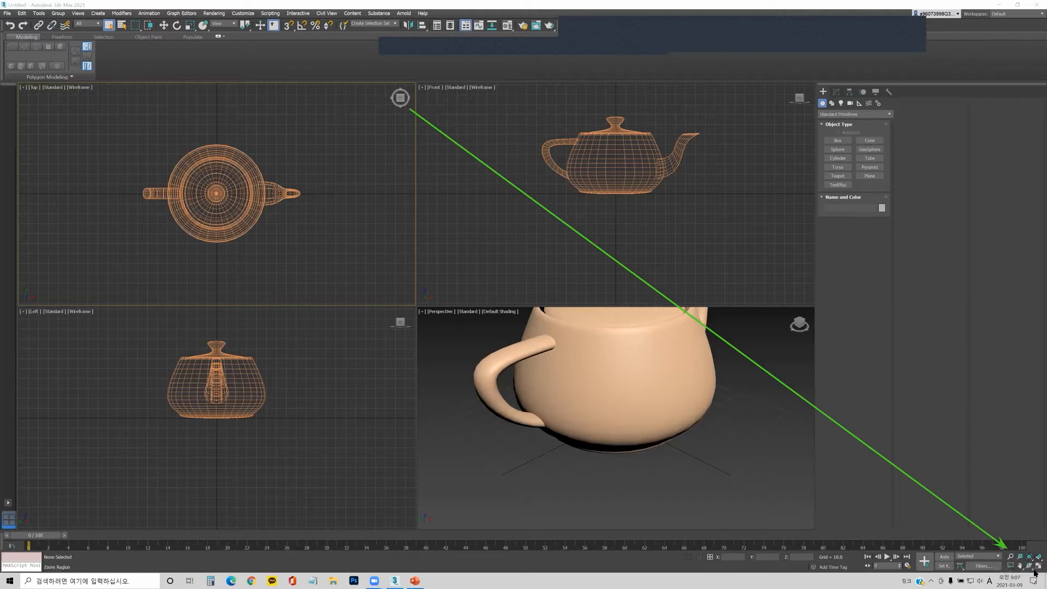
click(1010, 556)
drag(301, 232, 333, 273)
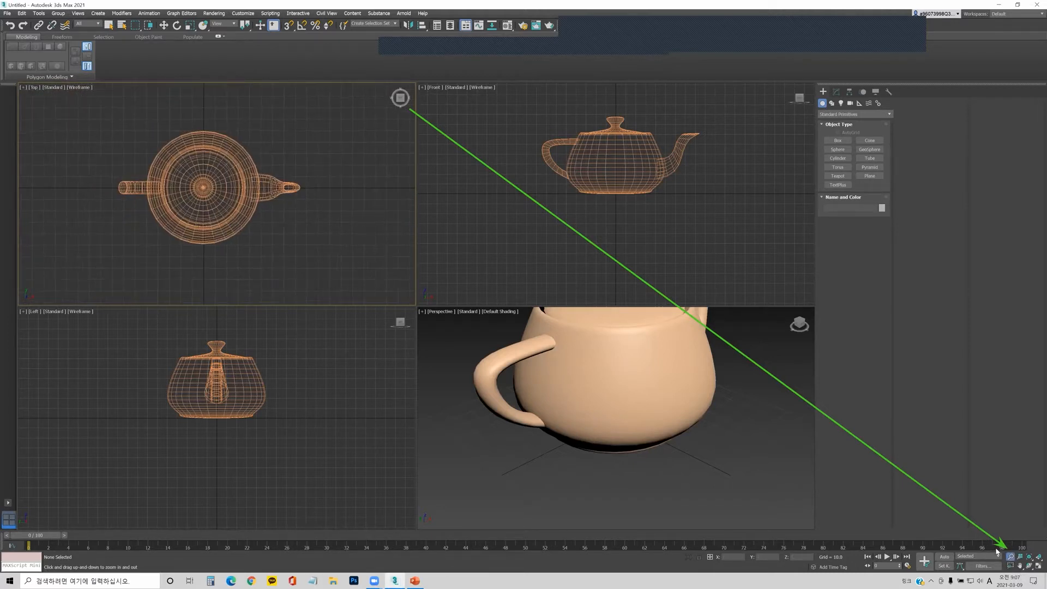
click(1019, 556)
drag(367, 259, 335, 219)
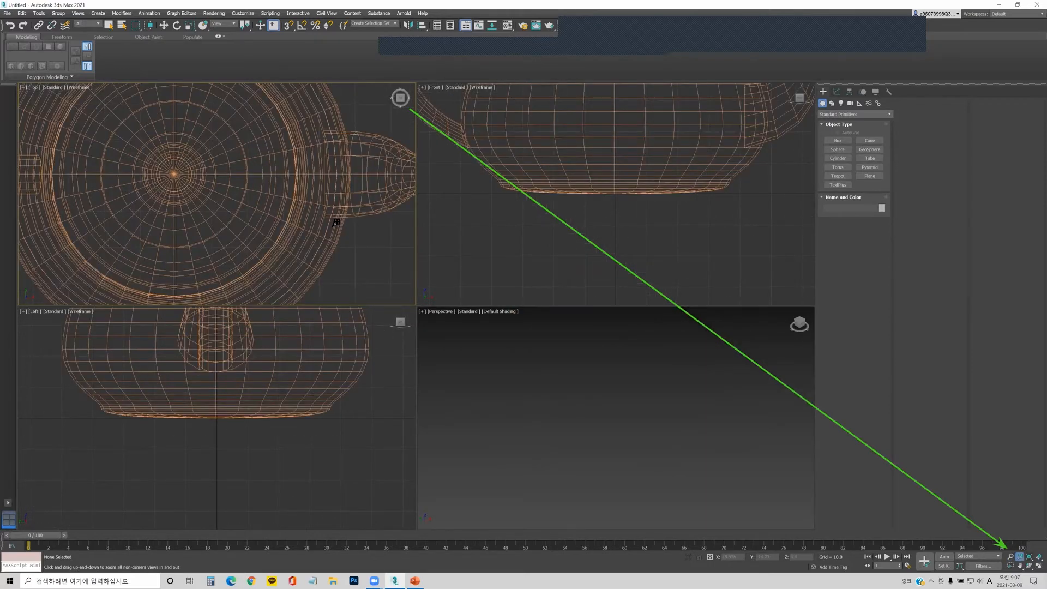
right_click(351, 280)
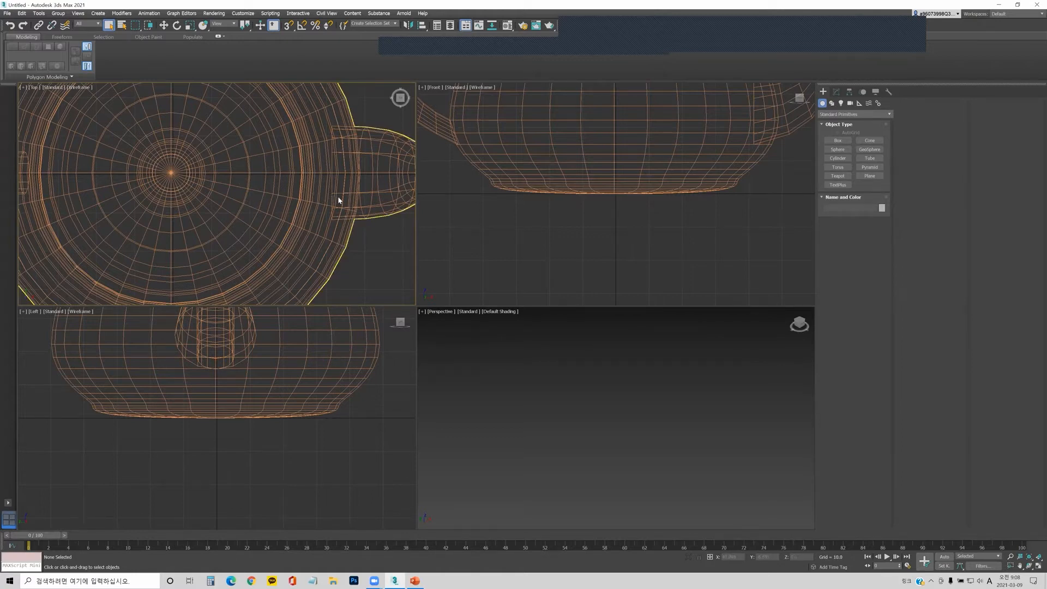
- Fit the whole teapot into view in the Top, Front, Left and Perspective viewports one after another
key(z)
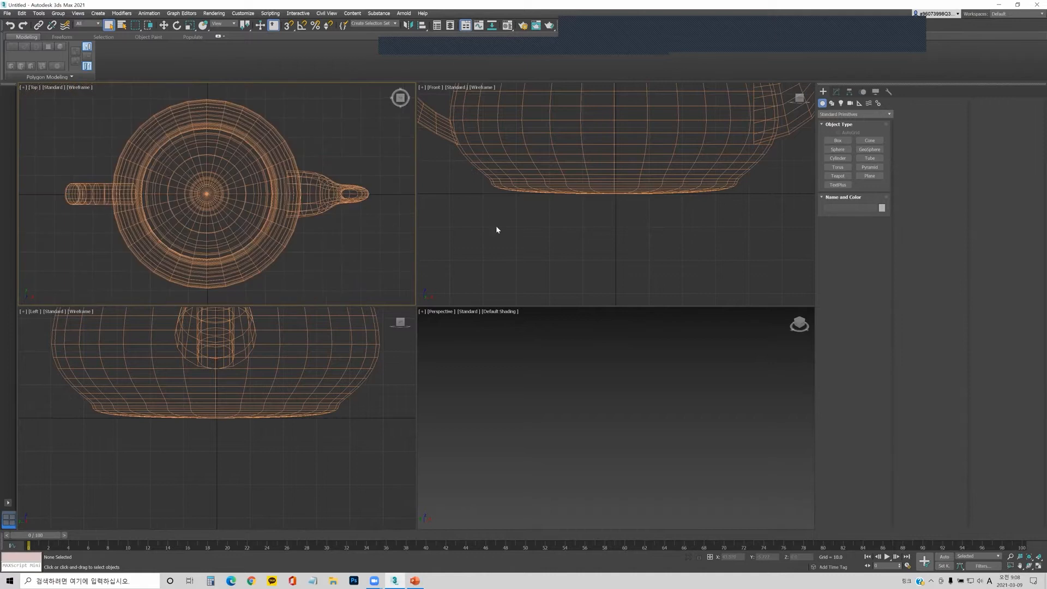
key(z)
click(327, 347)
key(z)
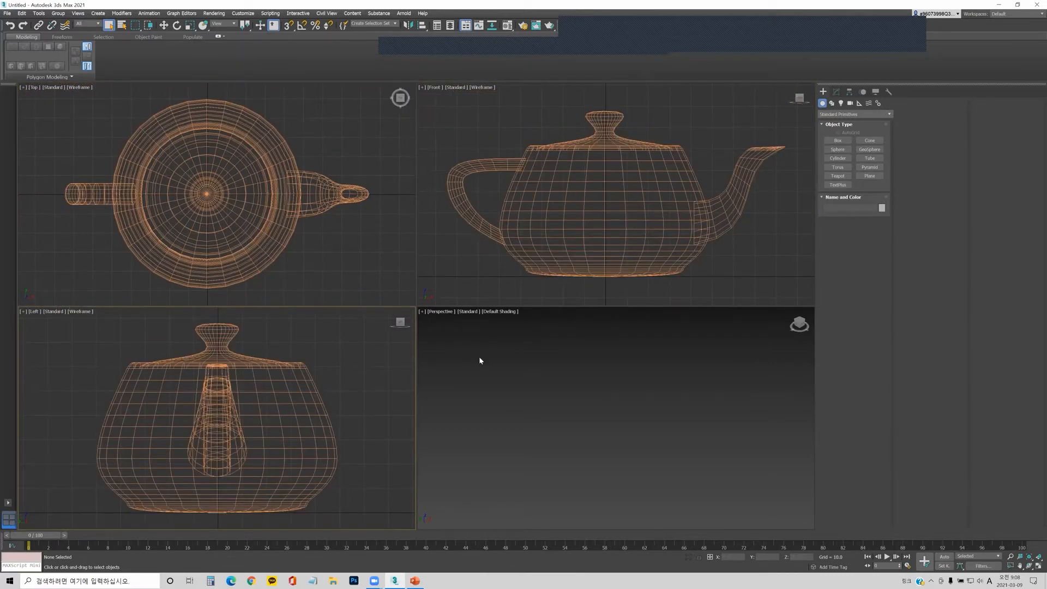
click(583, 387)
key(z)
- Zoom the individual viewports in and out, and fit the teapot to all viewports at once
scroll(582, 383, down, 5)
scroll(555, 234, up, 5)
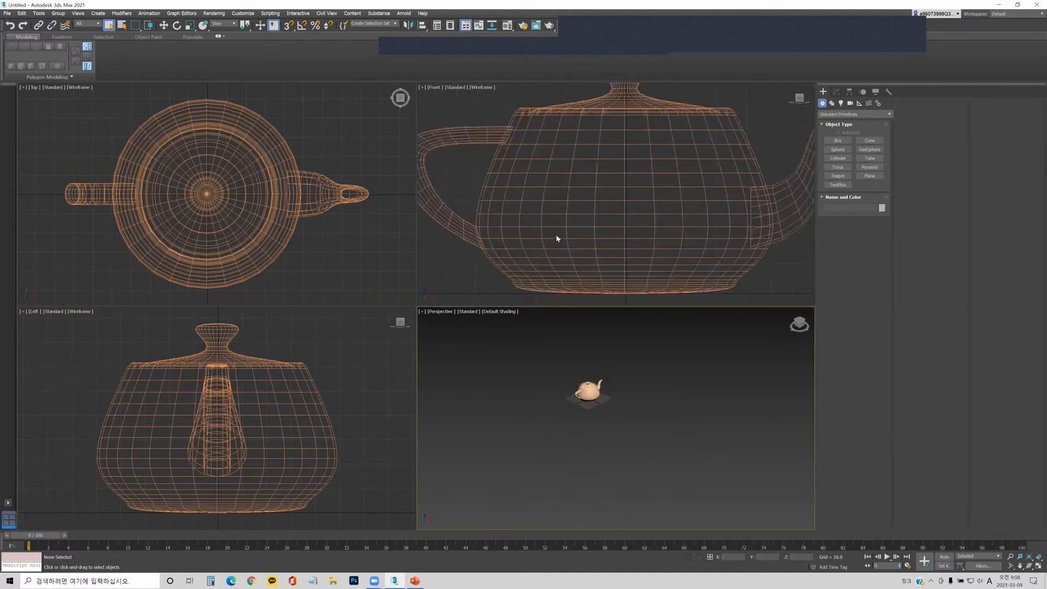
scroll(350, 233, down, 4)
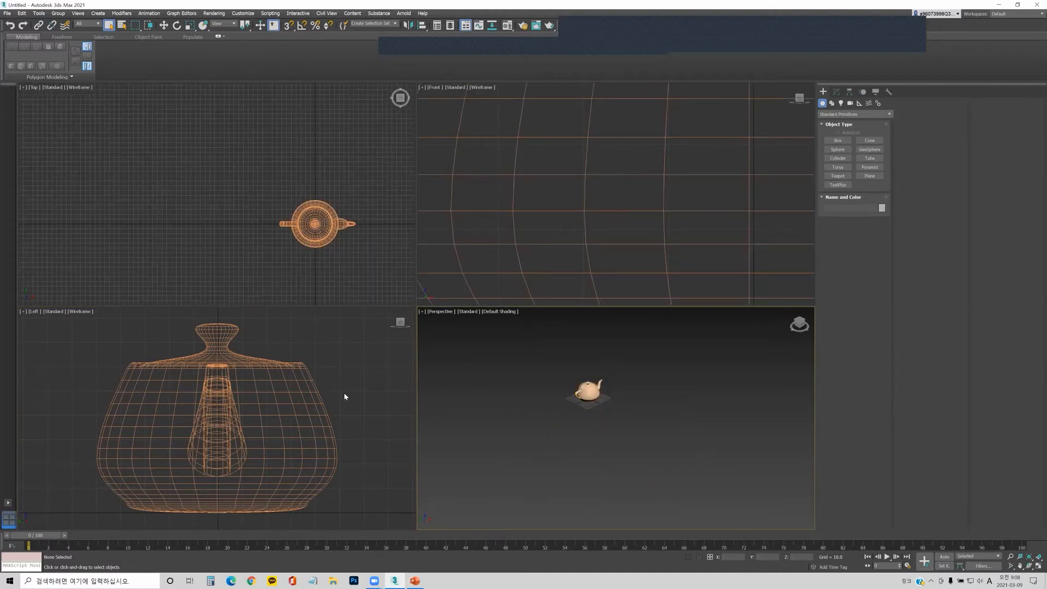
scroll(361, 361, up, 5)
click(367, 369)
key(ctrl+shift+z)
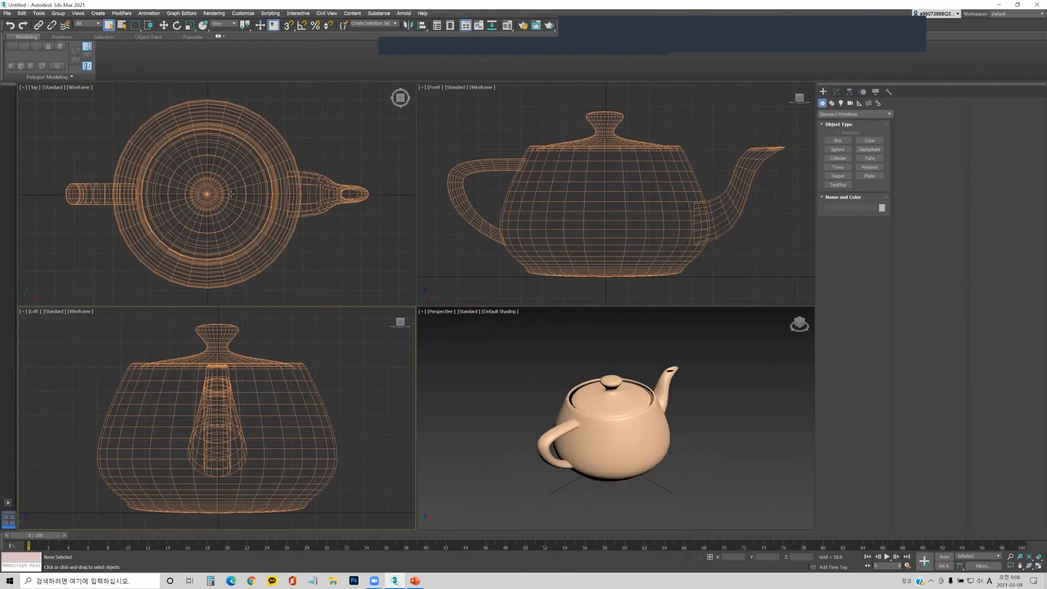
- Pan the Top and Front views and orbit the Perspective view to inspect the teapot from its spout side
middle_drag(227, 192, 236, 163)
mouse_move(596, 201)
middle_down()
mouse_move(675, 201)
mouse_move(637, 224)
mouse_move(614, 168)
mouse_move(680, 185)
mouse_move(590, 182)
middle_up()
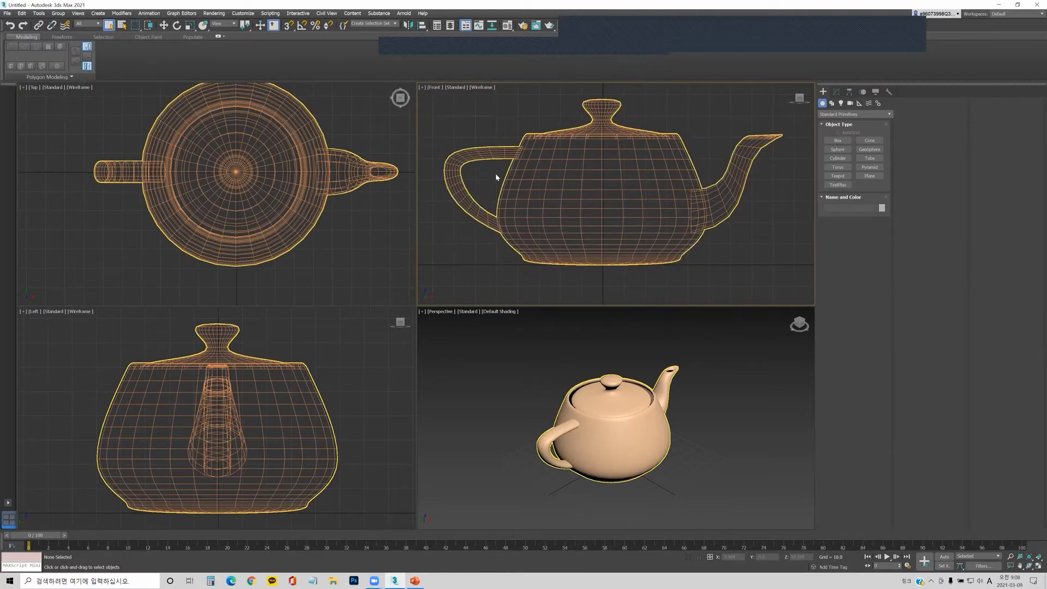
alt+middle_drag(586, 402, 638, 422)
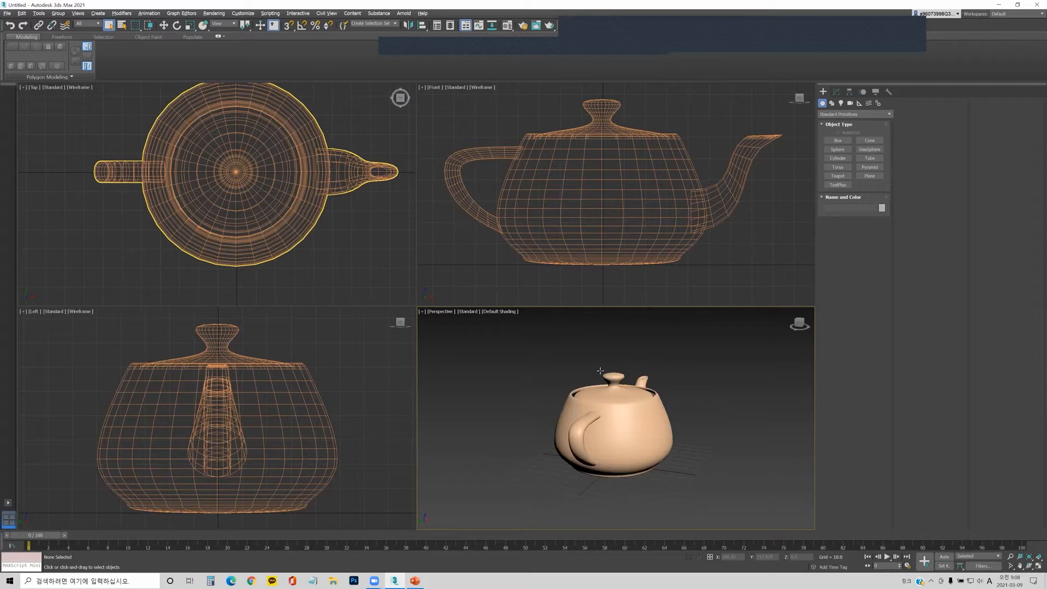
alt+middle_drag(599, 371, 675, 410)
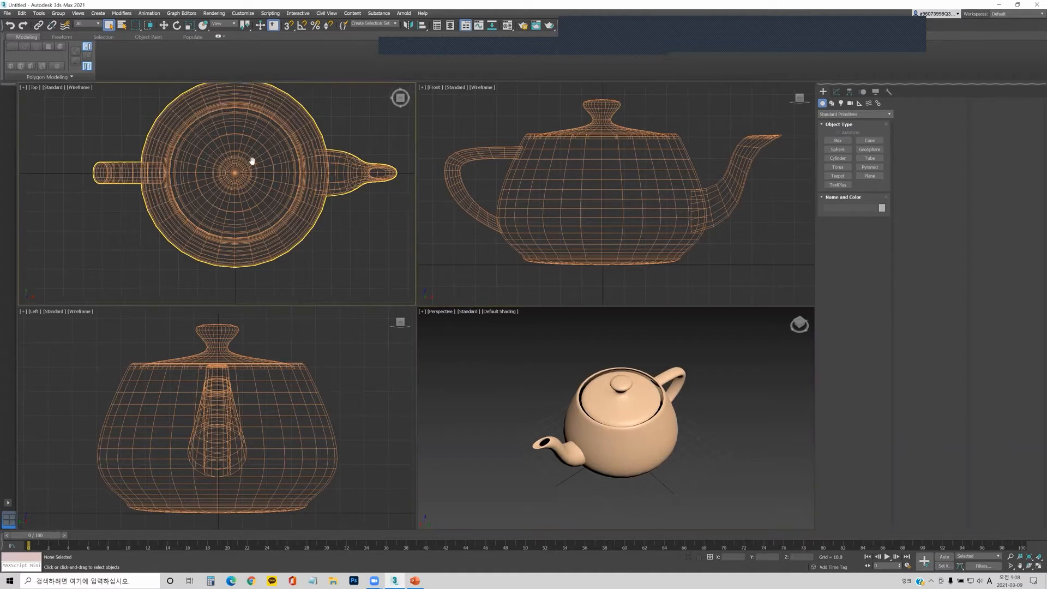
scroll(252, 161, up, 2)
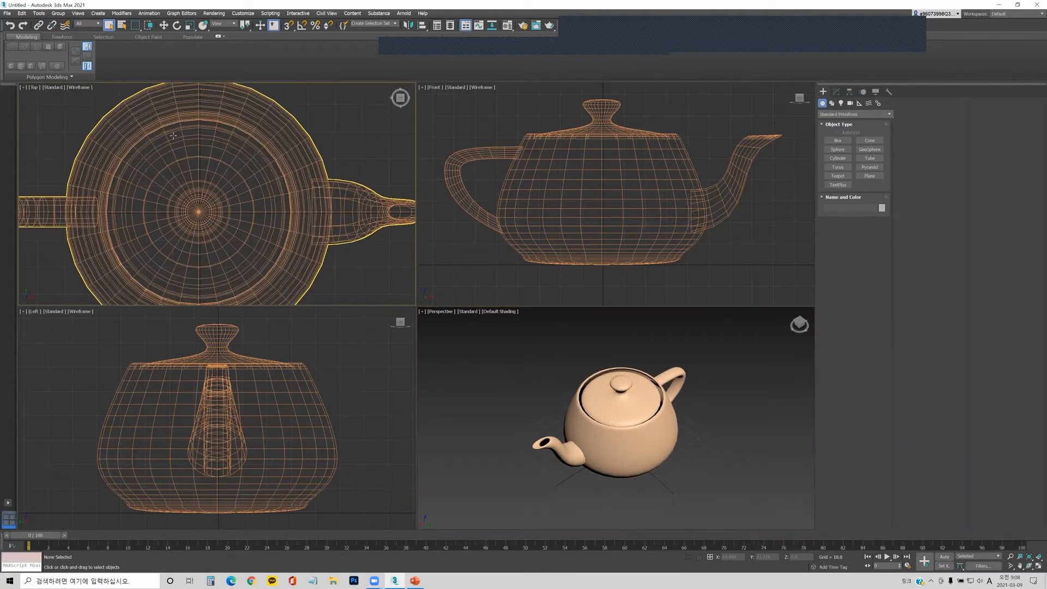
middle_drag(172, 184, 195, 156)
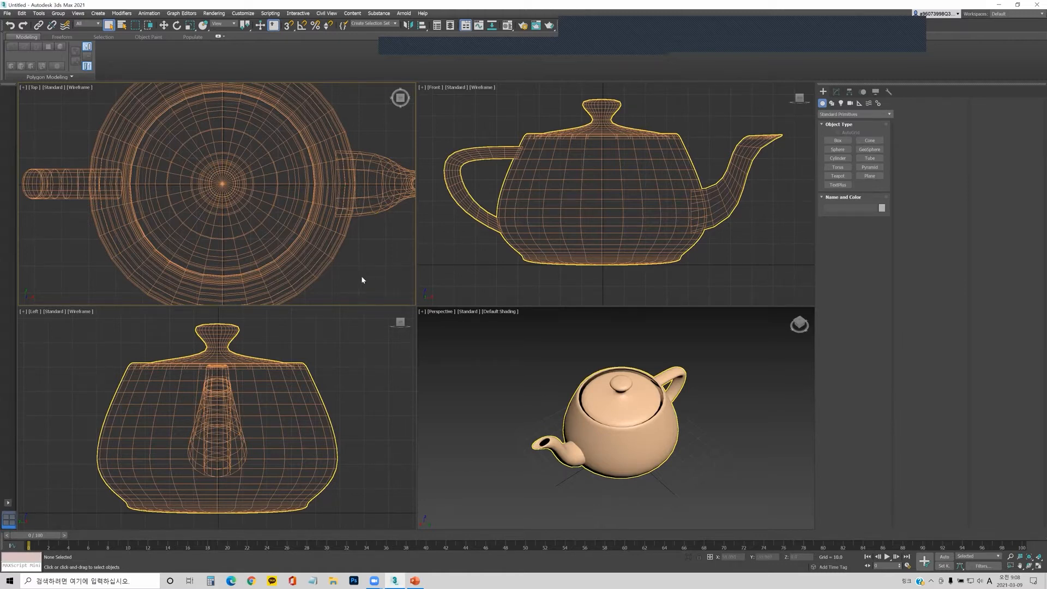
- Undo the last two changes to the teapots in the scene
click(244, 15)
click(319, 203)
scroll(319, 203, down, 3)
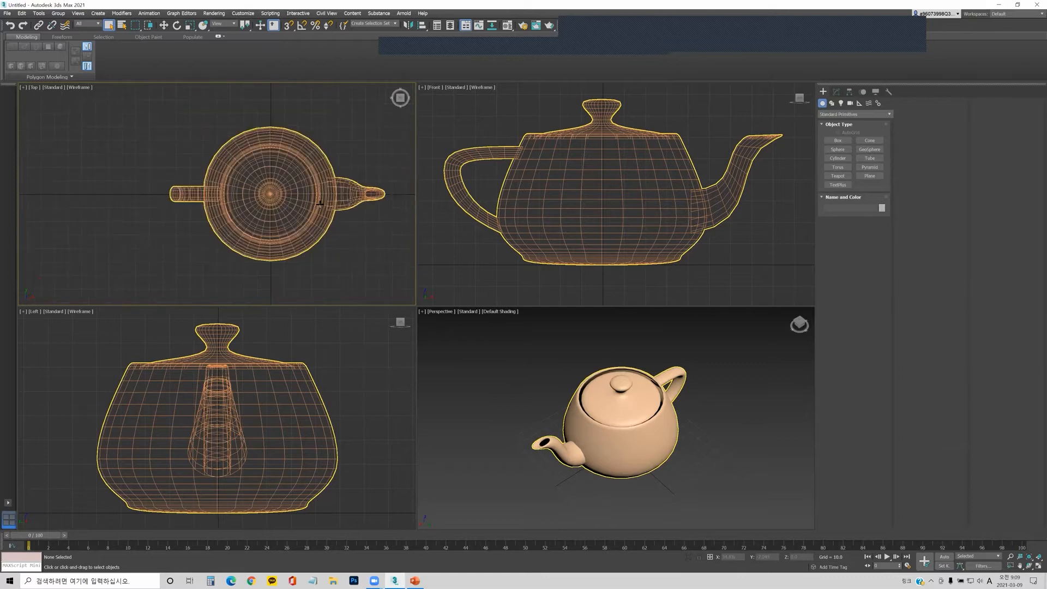
scroll(319, 203, down, 2)
key(ctrl+z)
key(ctrl+z)
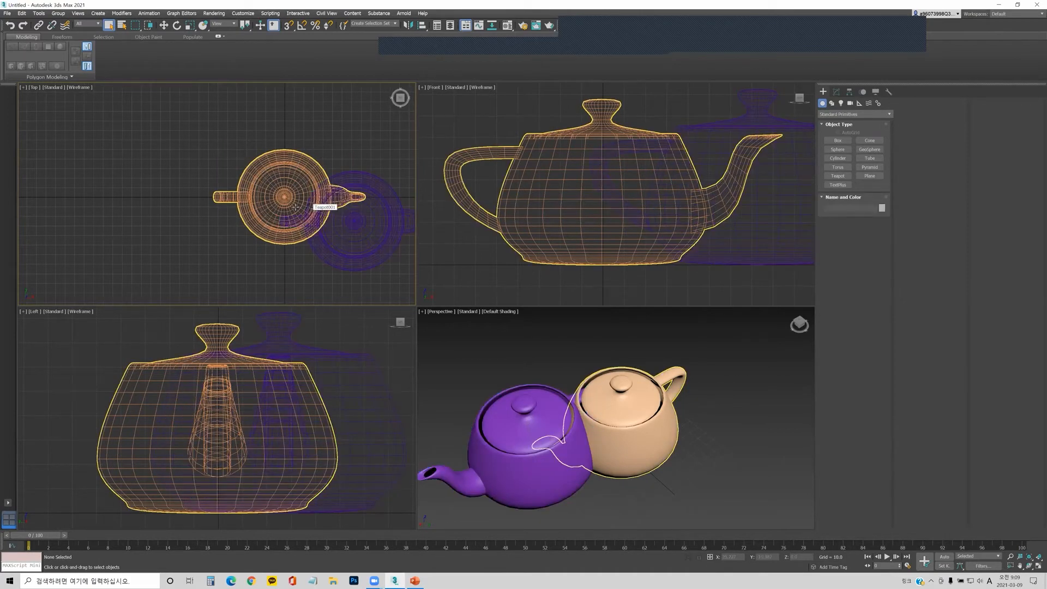
- Review the Scene Undo levels in the general preference settings and accept the dialog
click(243, 13)
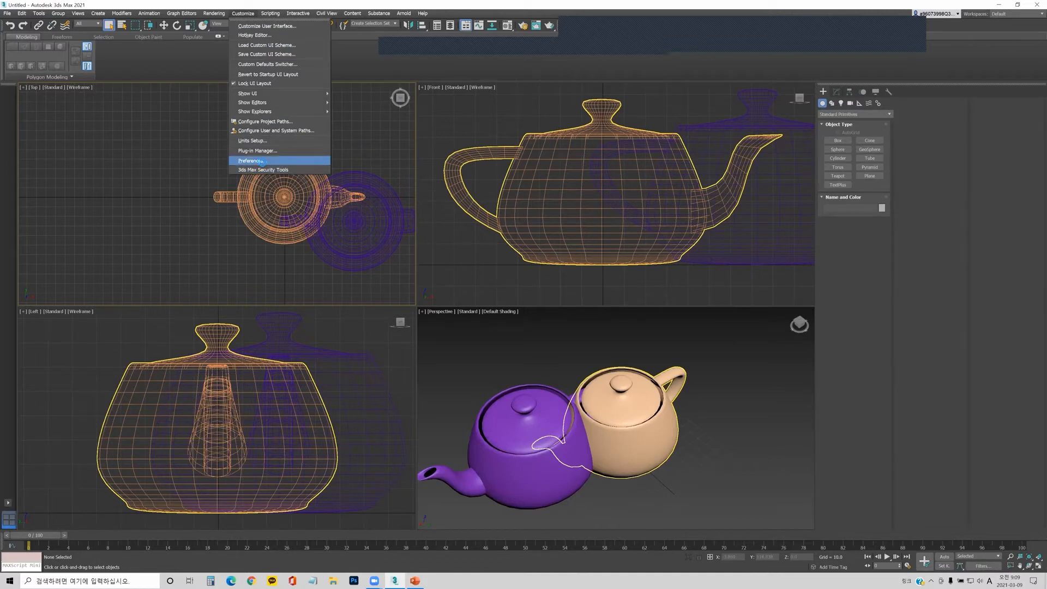
click(262, 161)
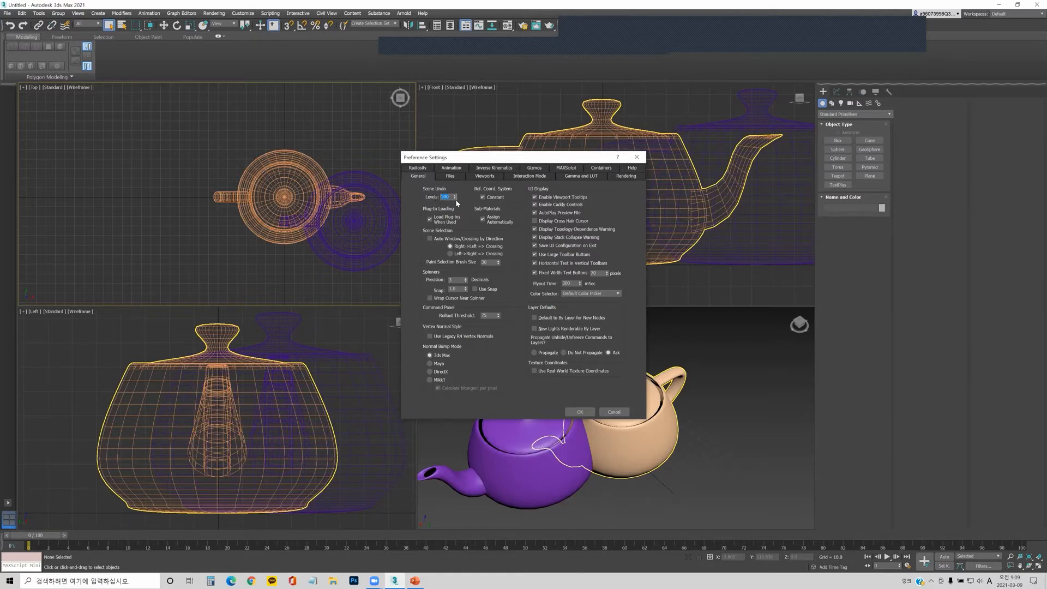
click(578, 412)
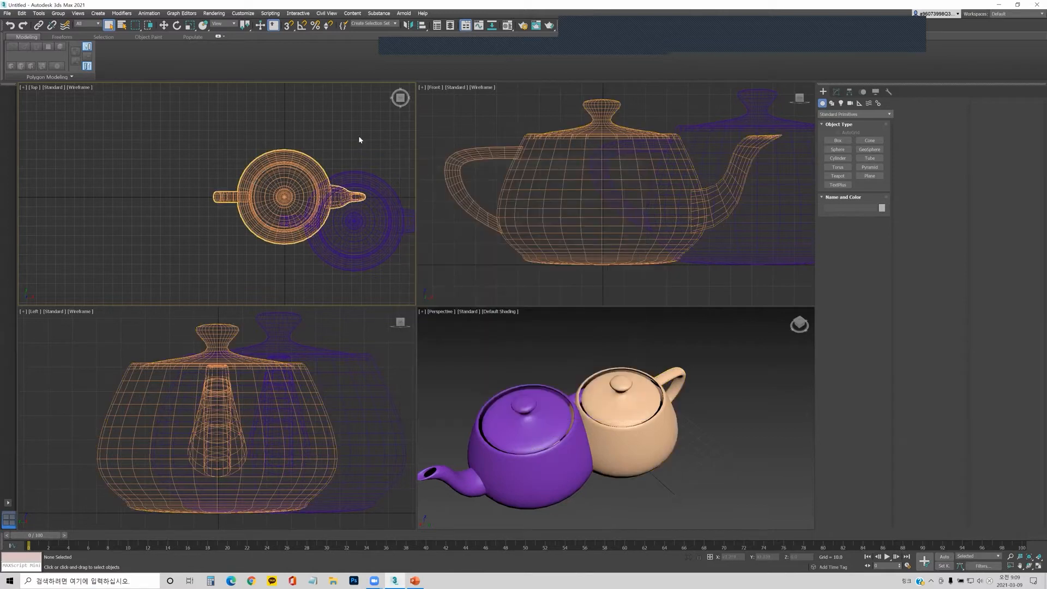
- Select the original orange teapot in the Top viewport
click(298, 156)
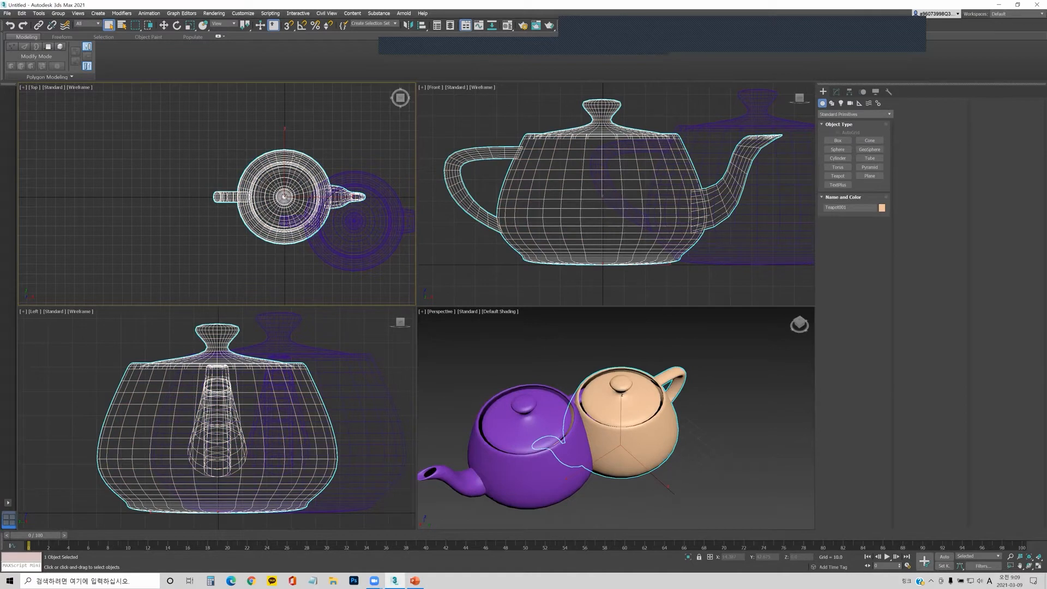
click(347, 179)
click(322, 215)
click(323, 215)
click(322, 215)
- In File Explorer, open the autoback folder inside Documents > 3ds Max 2021, examine its backup files, and close the window
click(333, 579)
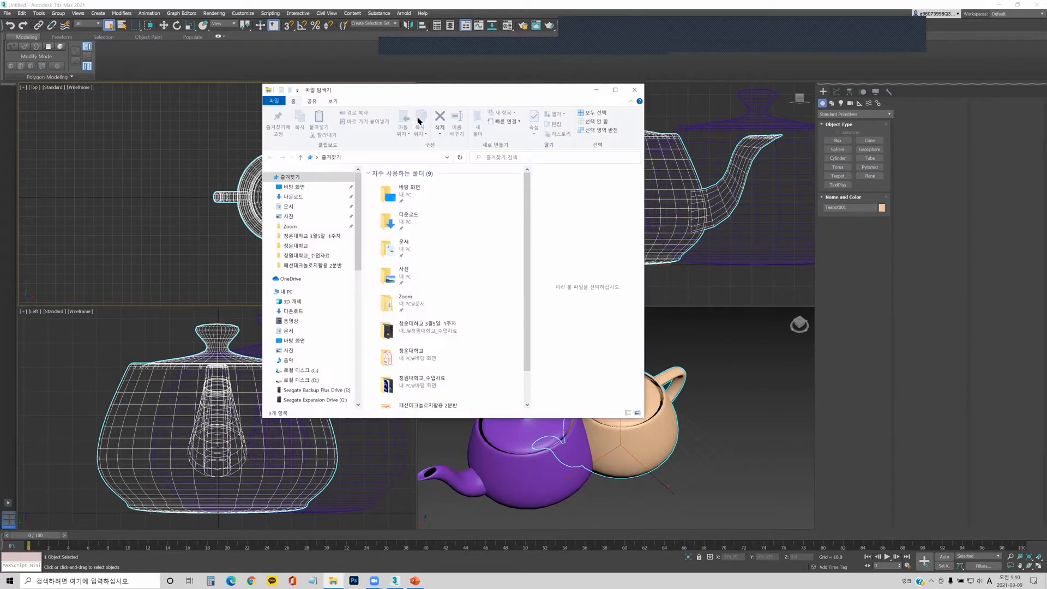
click(298, 207)
scroll(412, 328, down, 5)
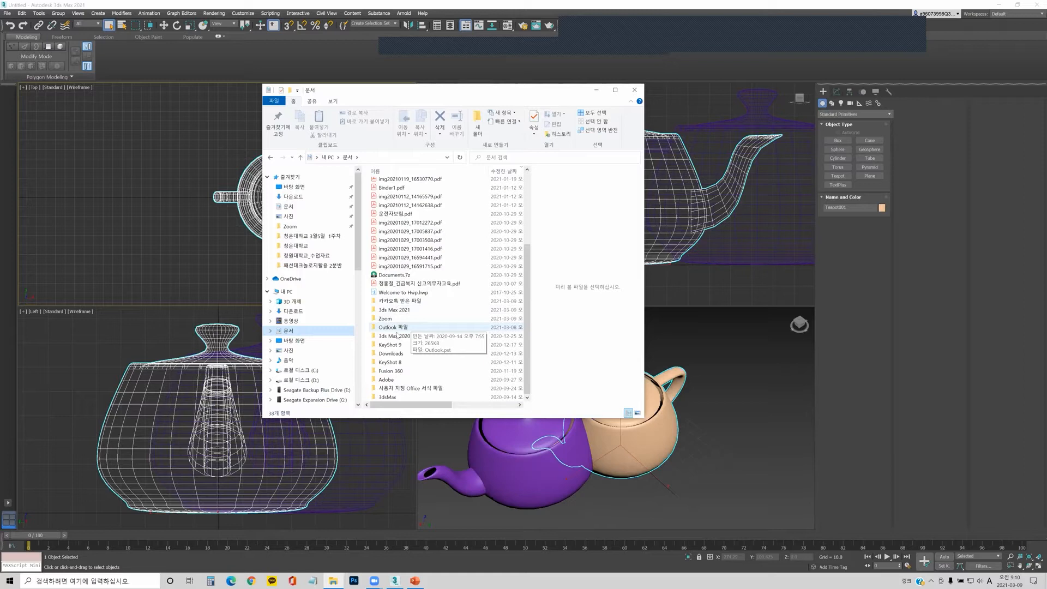
click(399, 310)
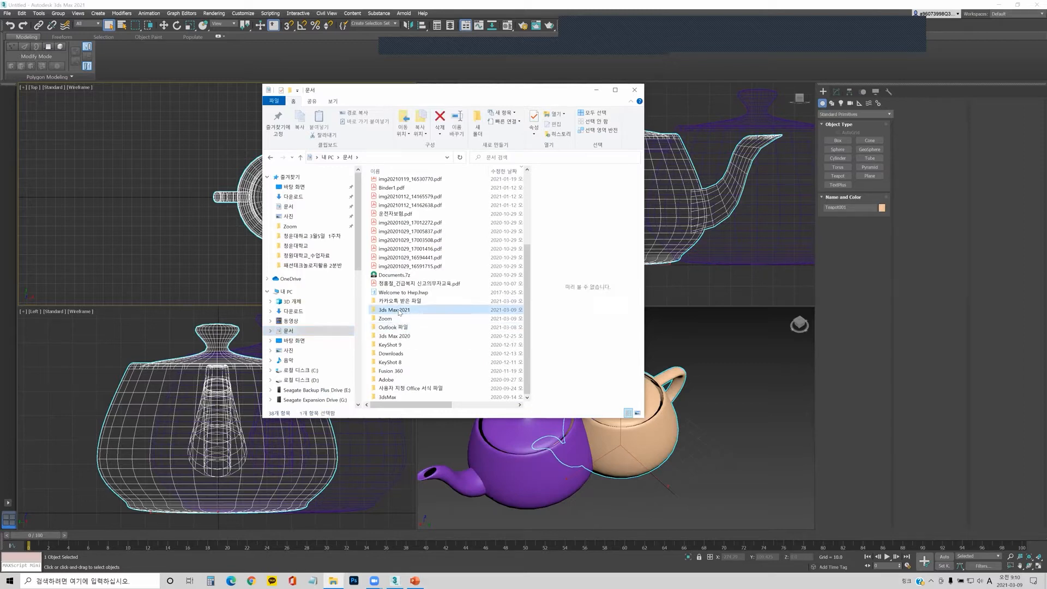
double_click(400, 311)
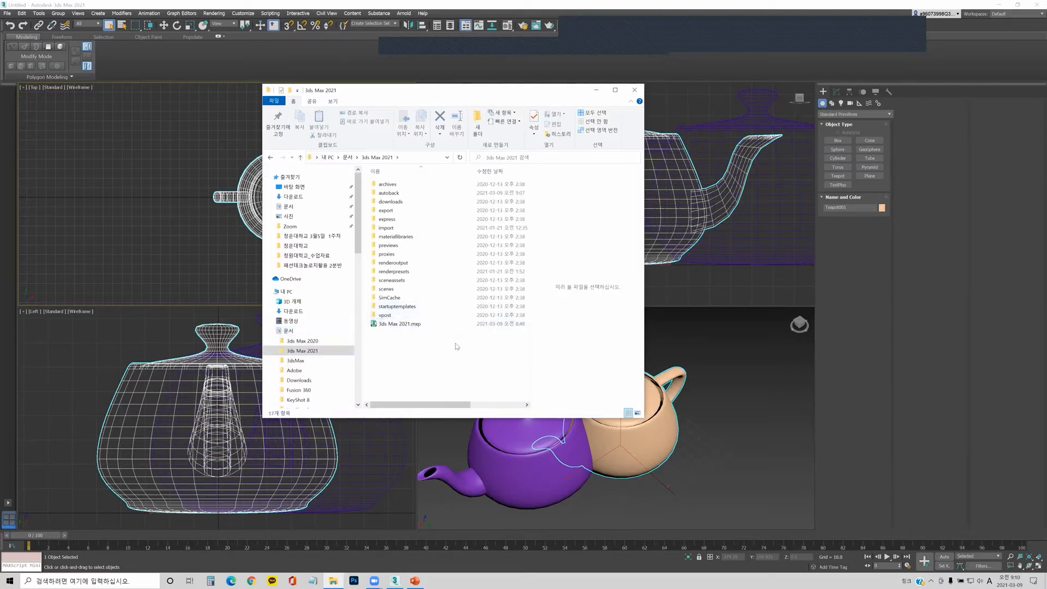
double_click(394, 193)
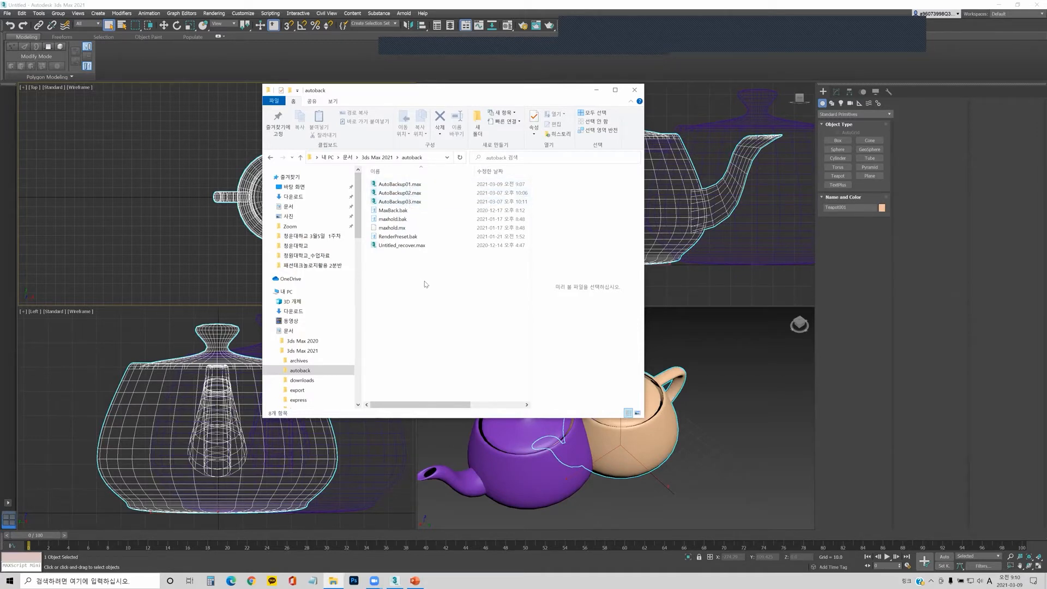
click(634, 90)
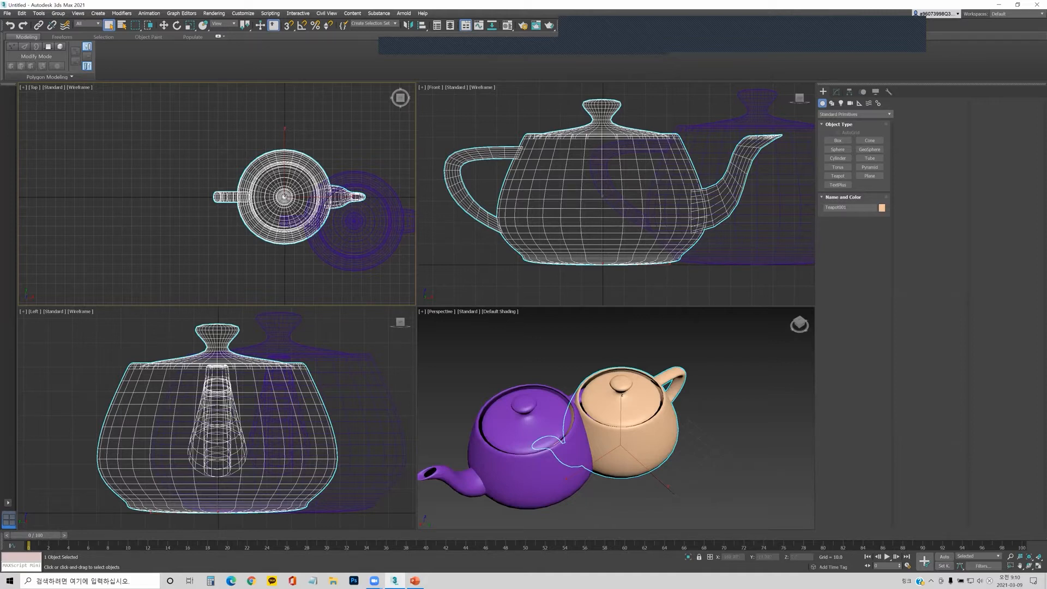
- Open the preference settings and review the Files page's Auto Backup options and the General page's settings
middle_drag(187, 188, 148, 188)
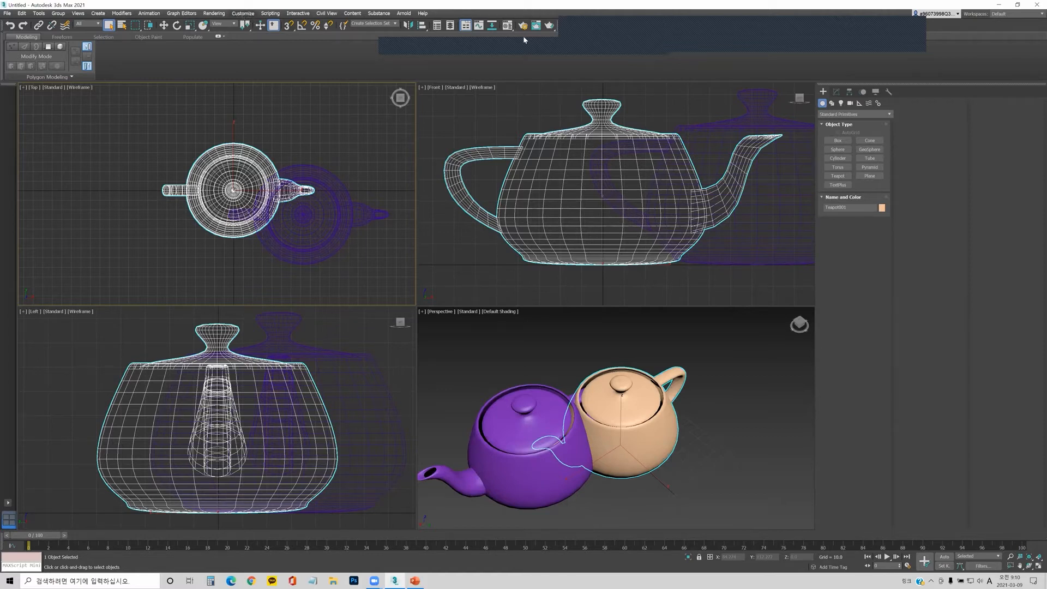
click(480, 48)
click(470, 82)
mouse_move(238, 123)
mouse_down()
mouse_move(221, 49)
mouse_move(245, 17)
mouse_up()
click(243, 13)
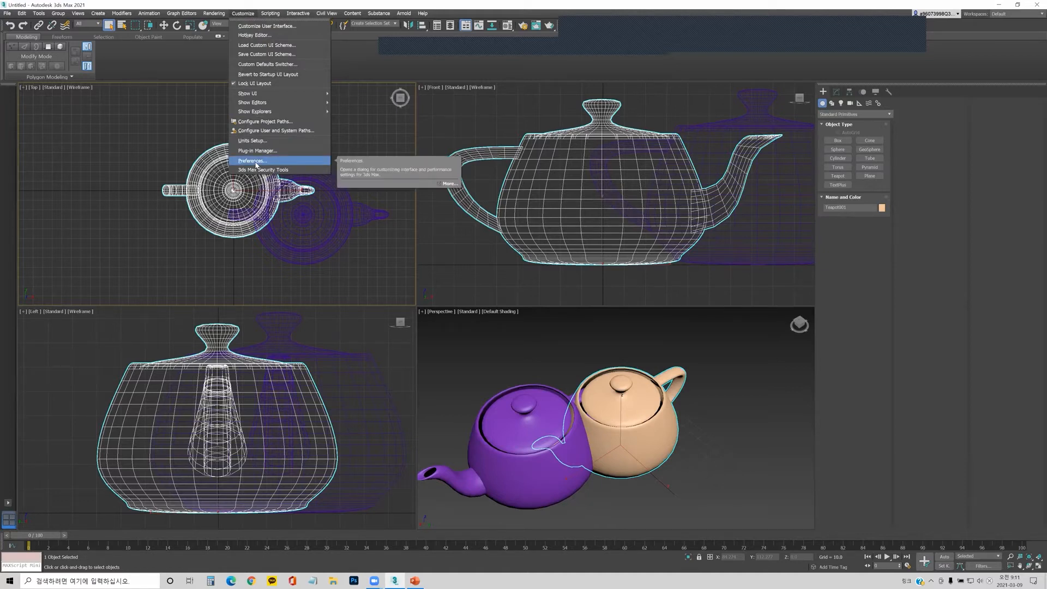
click(444, 177)
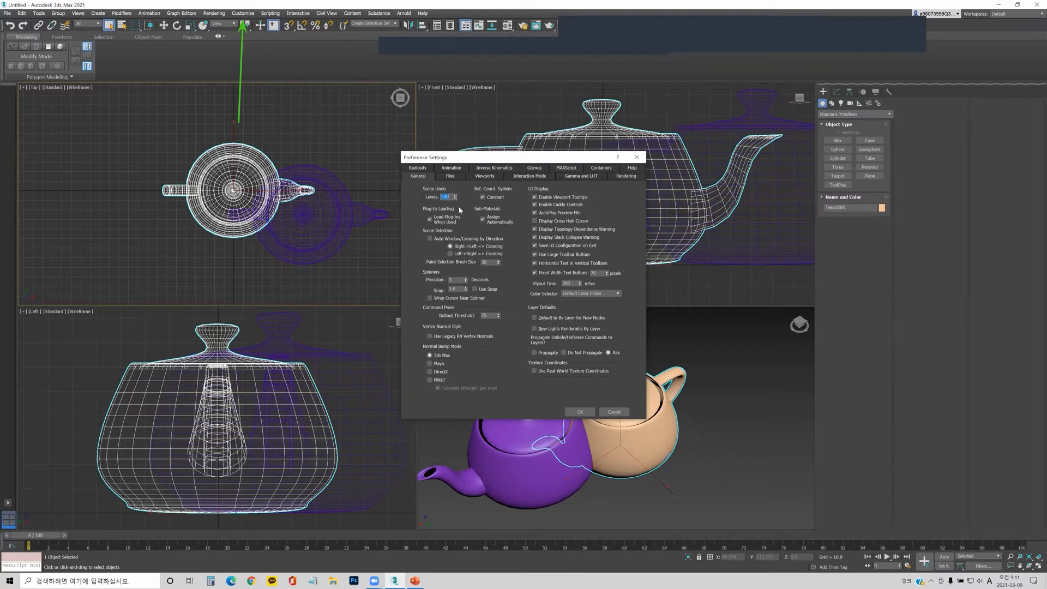
click(450, 177)
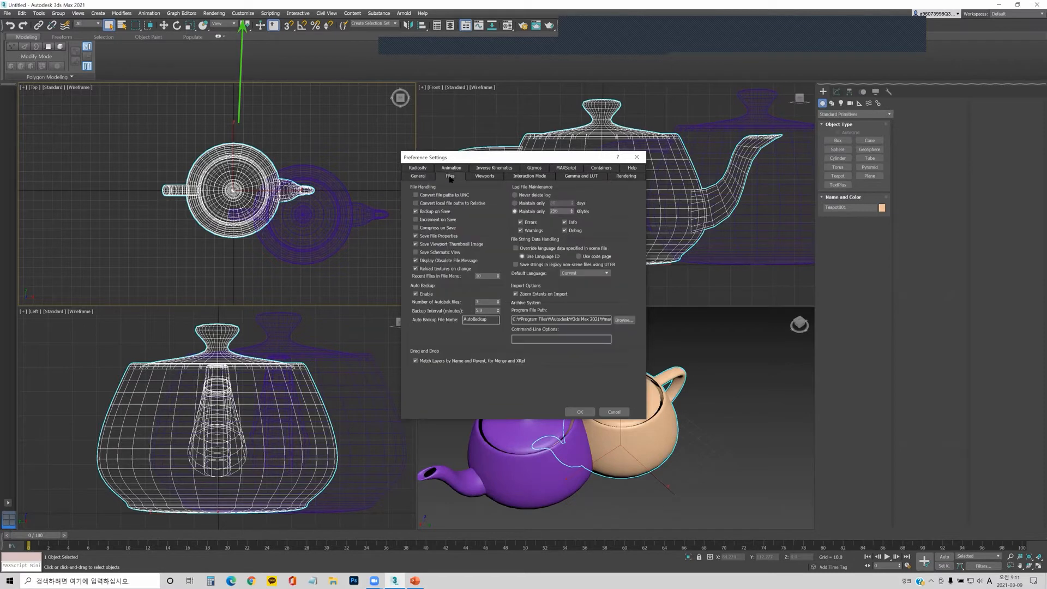
click(419, 176)
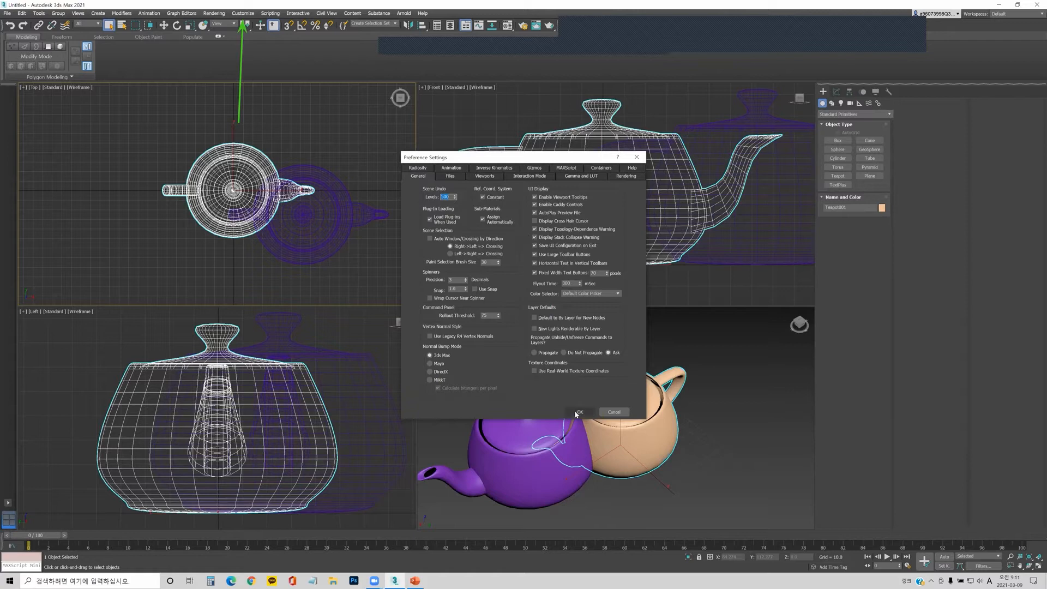
- Review the Viewports and Gizmos pages of the preference settings and accept the dialog
click(484, 176)
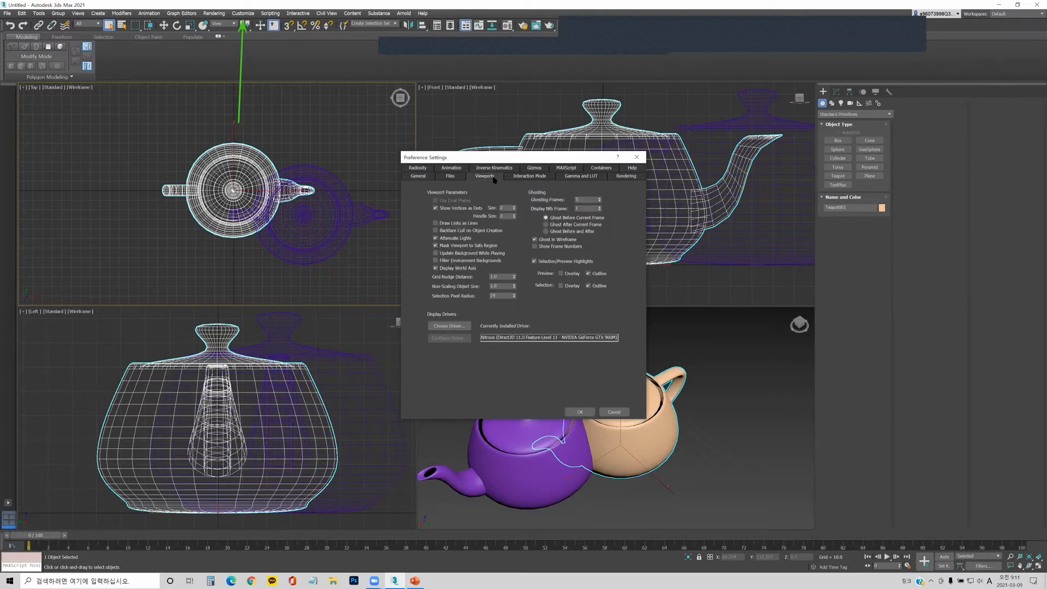
click(533, 169)
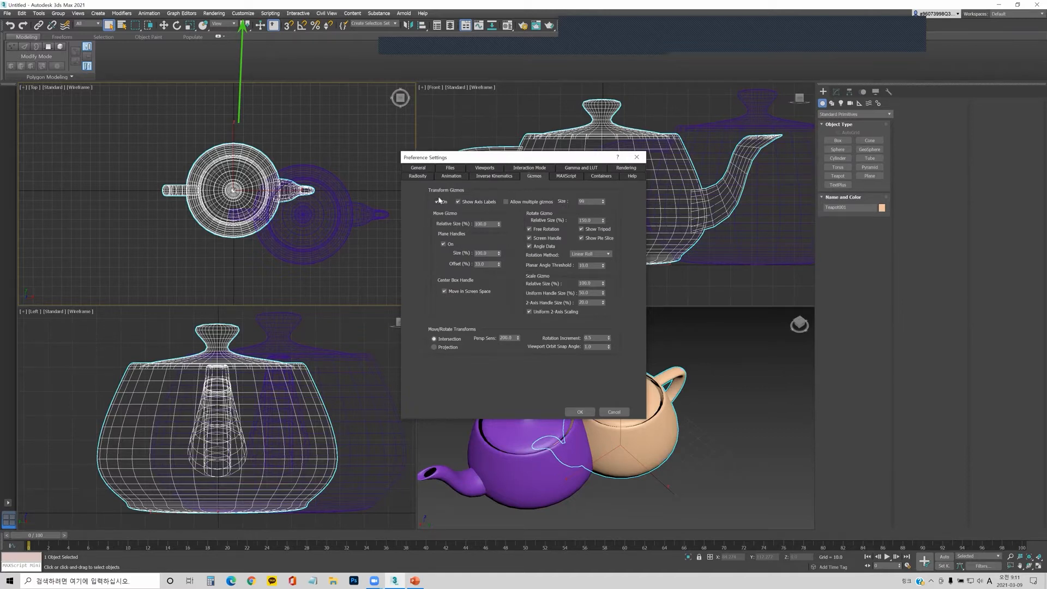
click(255, 185)
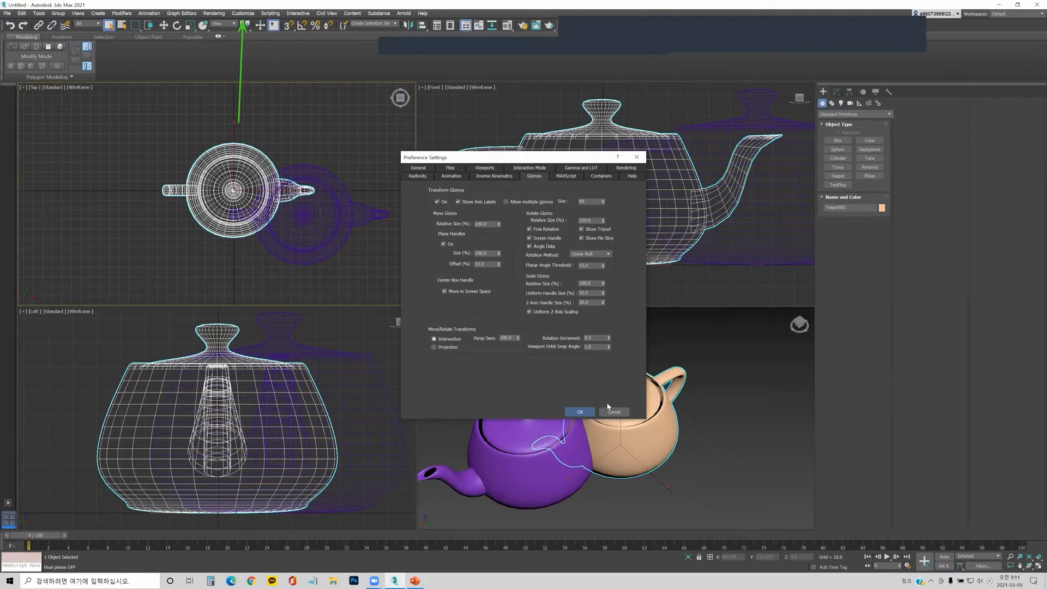
click(579, 412)
- Activate the Perspective viewport, then examine the list of views available for the Front viewport and dismiss it
mouse_move(275, 212)
middle_down()
mouse_move(318, 194)
mouse_move(311, 230)
mouse_move(266, 209)
middle_up()
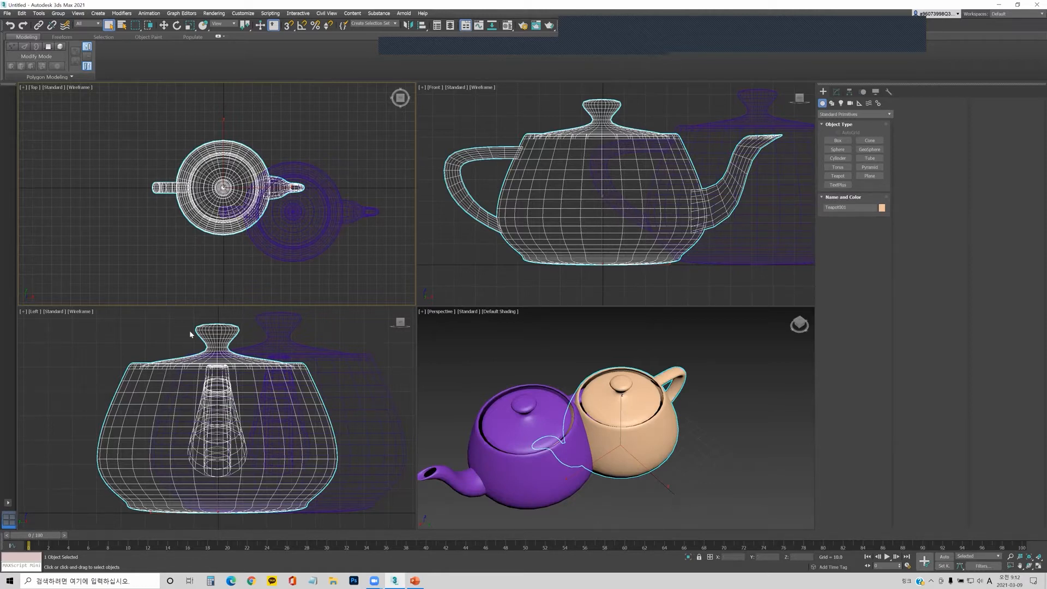
click(627, 411)
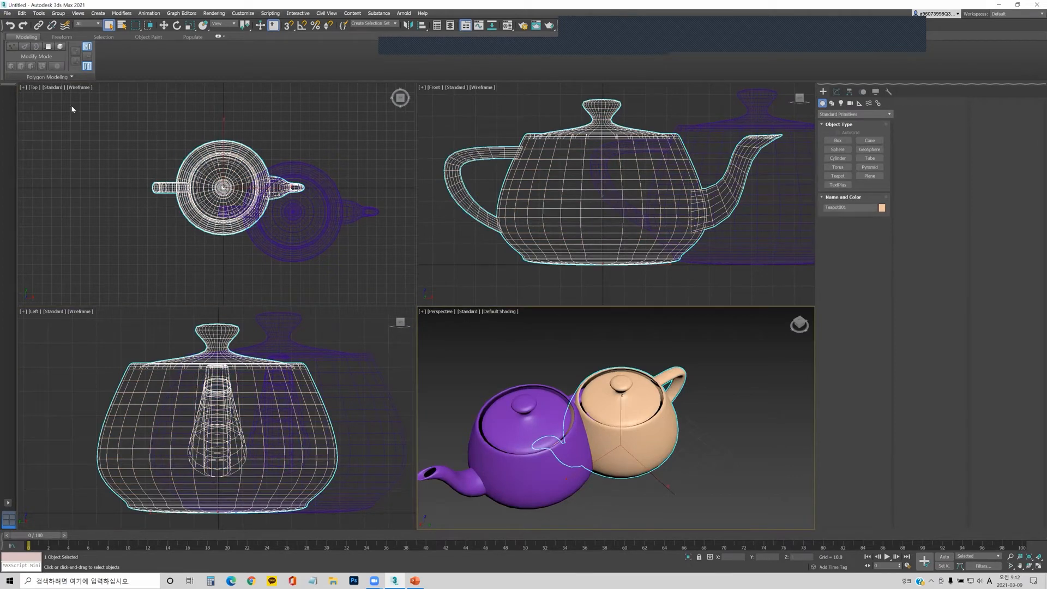
click(434, 89)
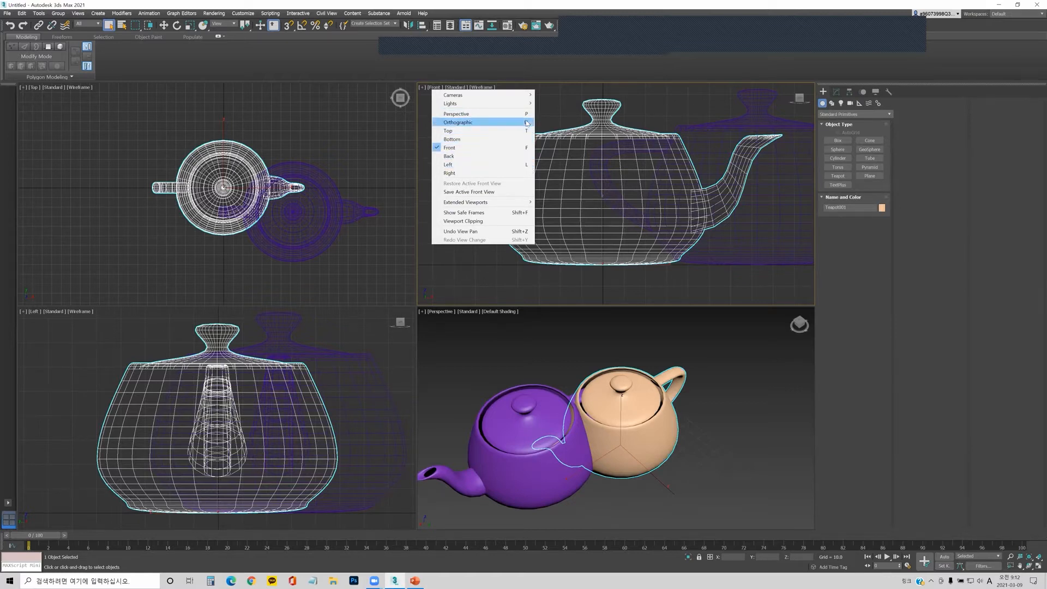
click(618, 246)
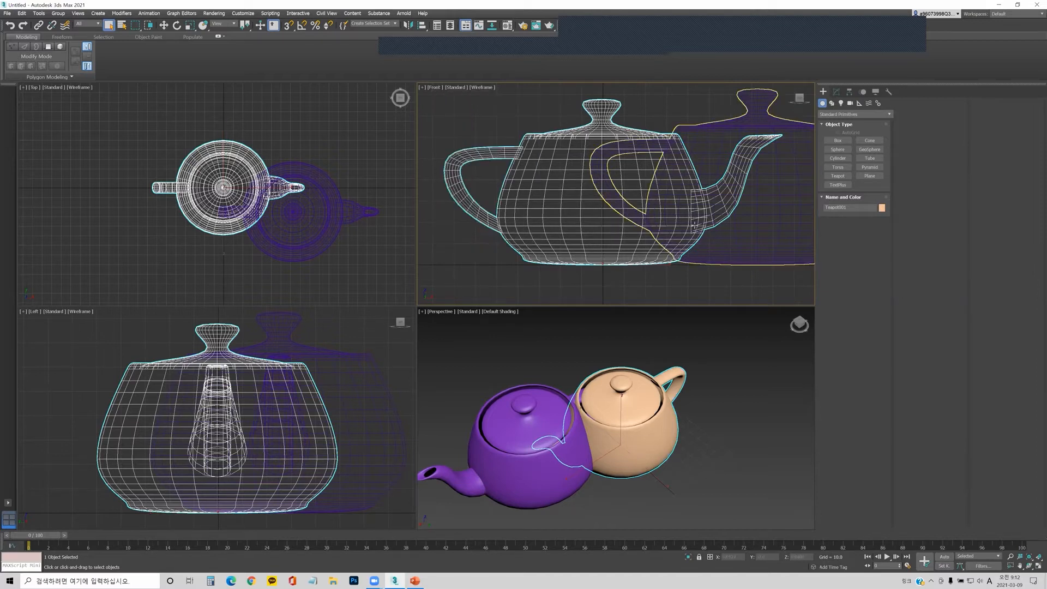
- Cycle the Front viewport through the Left, Top, Orthographic and Bottom views and return it to Front
right_click(287, 200)
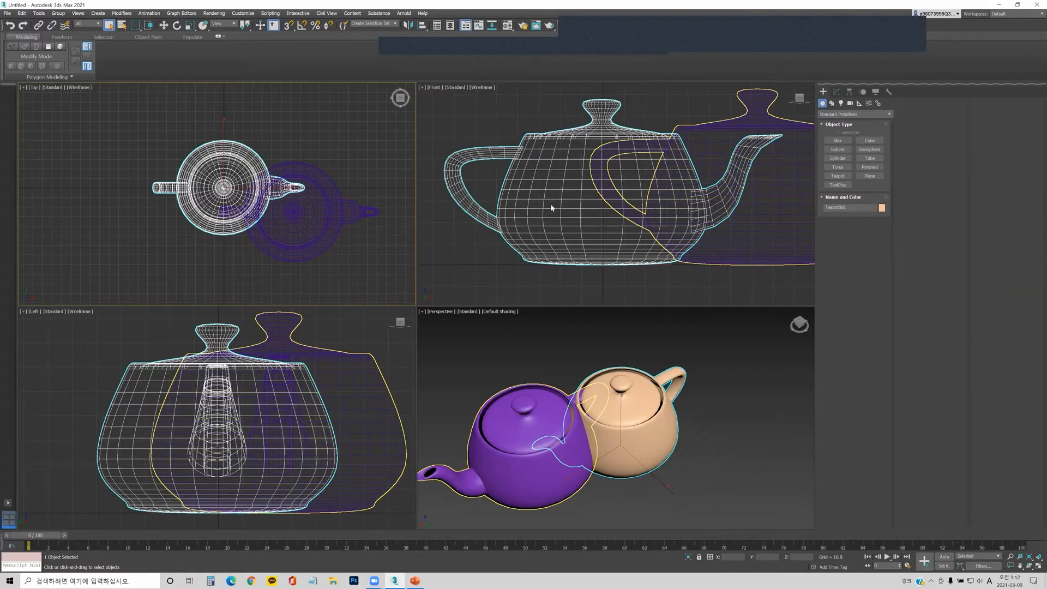
scroll(549, 209, up, 2)
key(l)
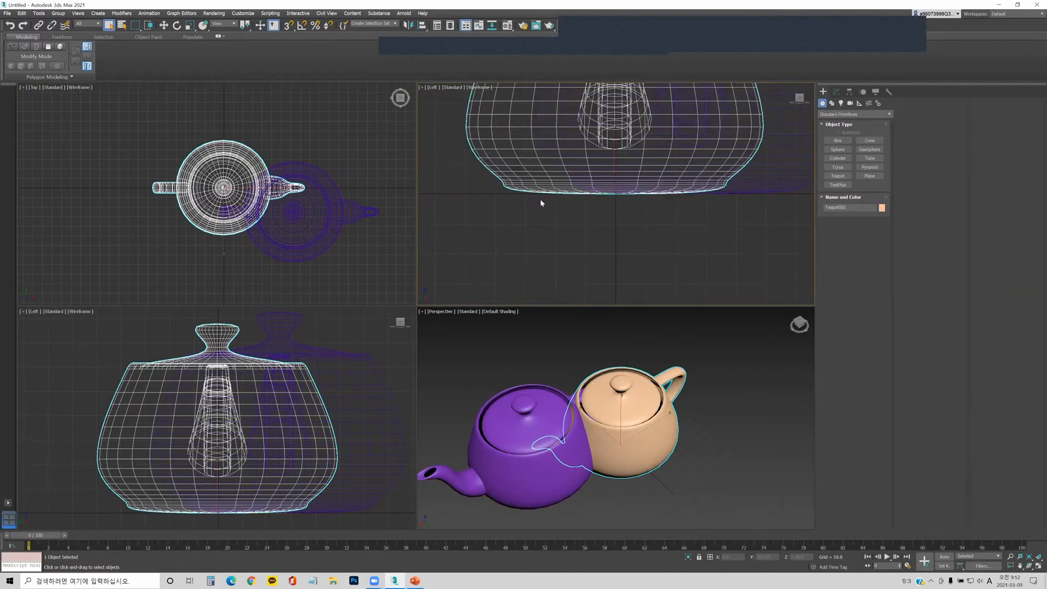
key(t)
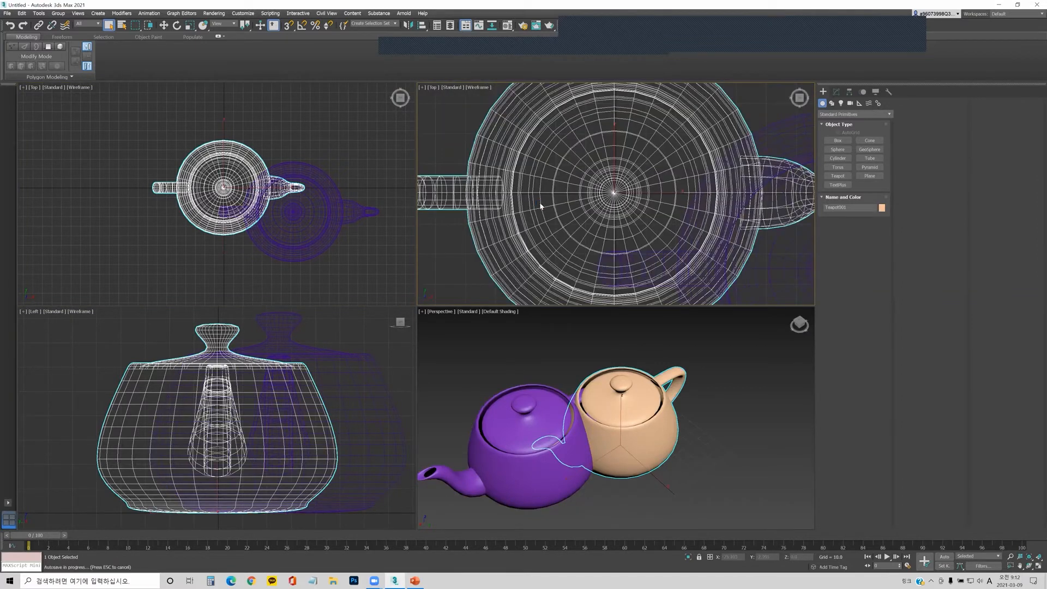
key(u)
key(b)
key(f)
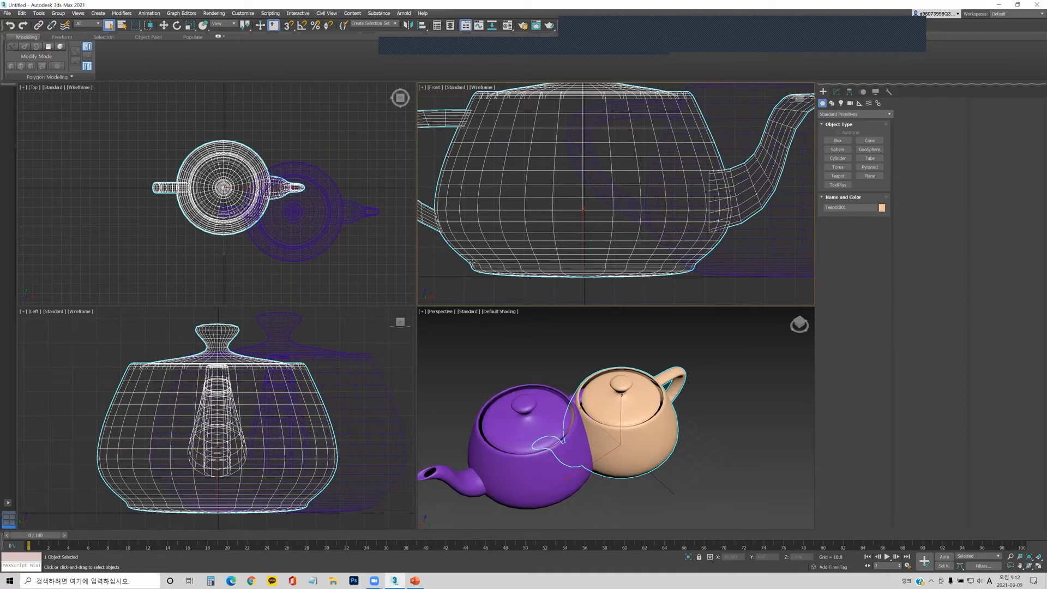
- Maximize the Perspective viewport, orbit to a lower view of both teapots, and restore the four-viewport layout
click(585, 396)
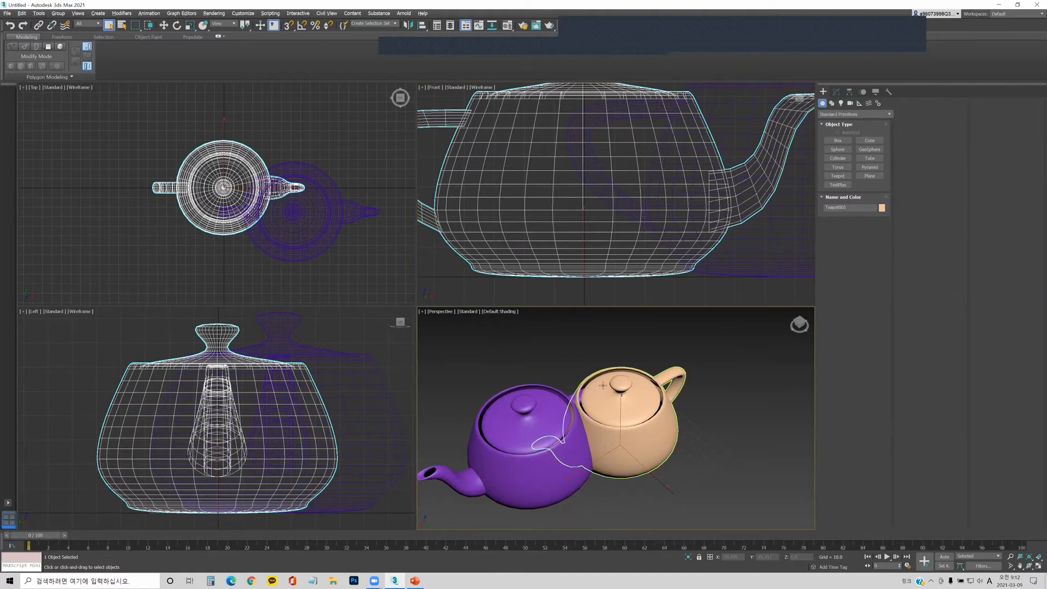
key(alt+w)
middle_drag(462, 332, 503, 294)
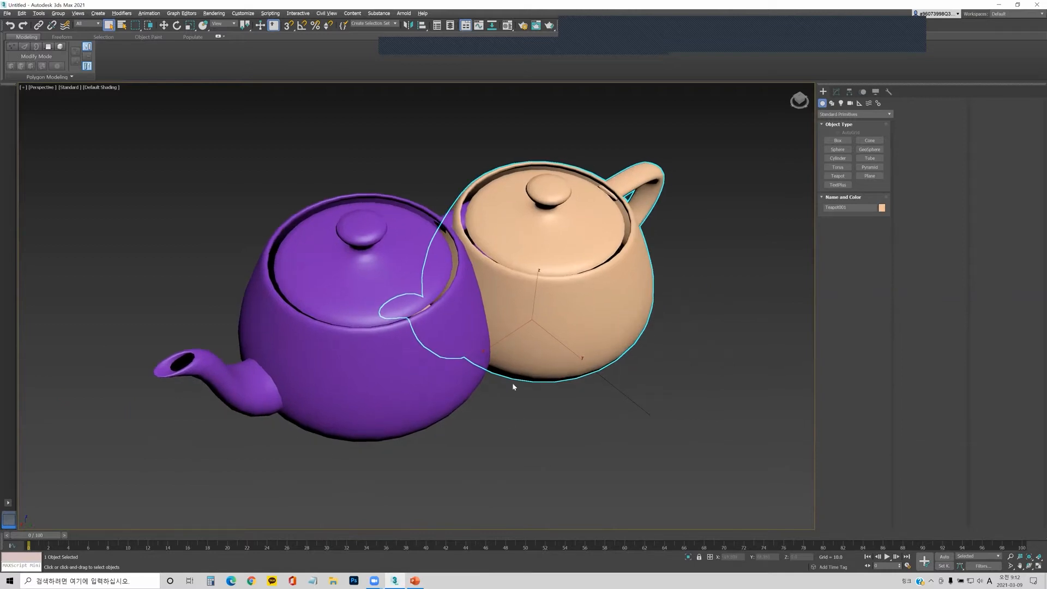
alt+middle_drag(431, 365, 617, 380)
key(alt+w)
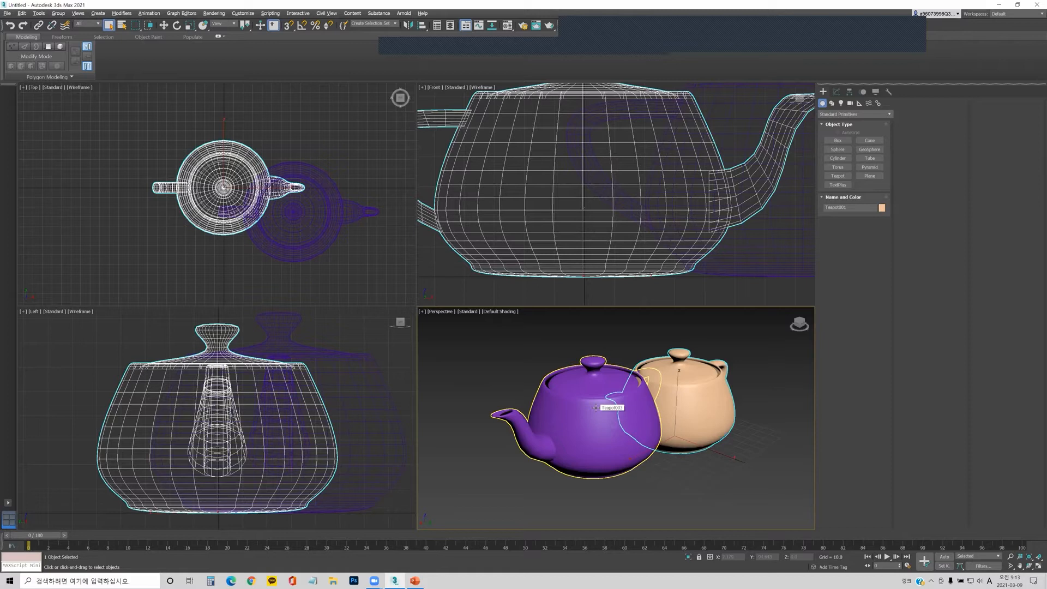
- Turn on Edged Faces in the Perspective viewport, and switch to Wireframe and back to shaded display
key(F4)
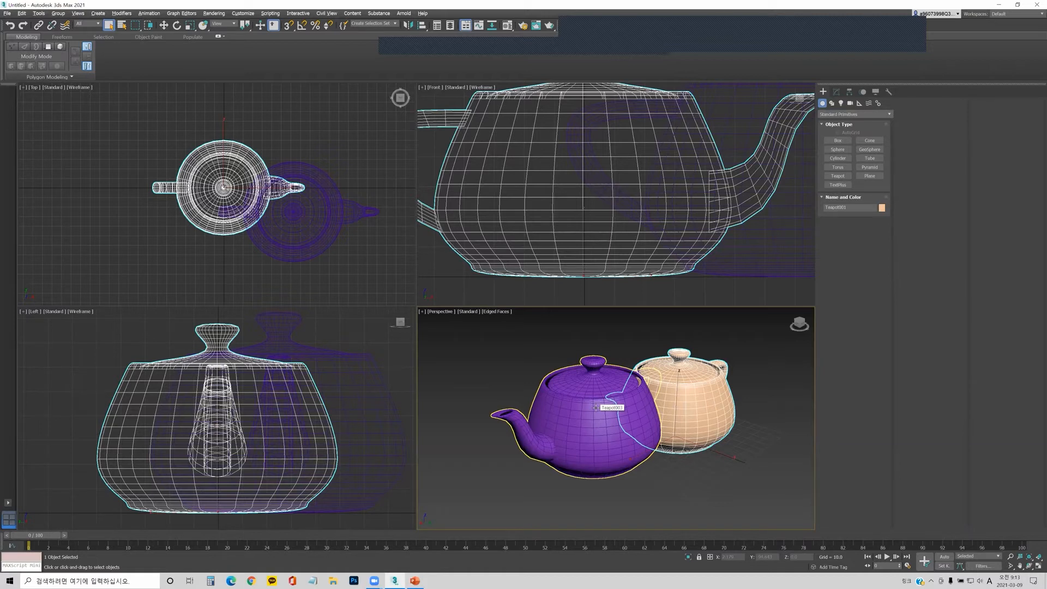
key(F3)
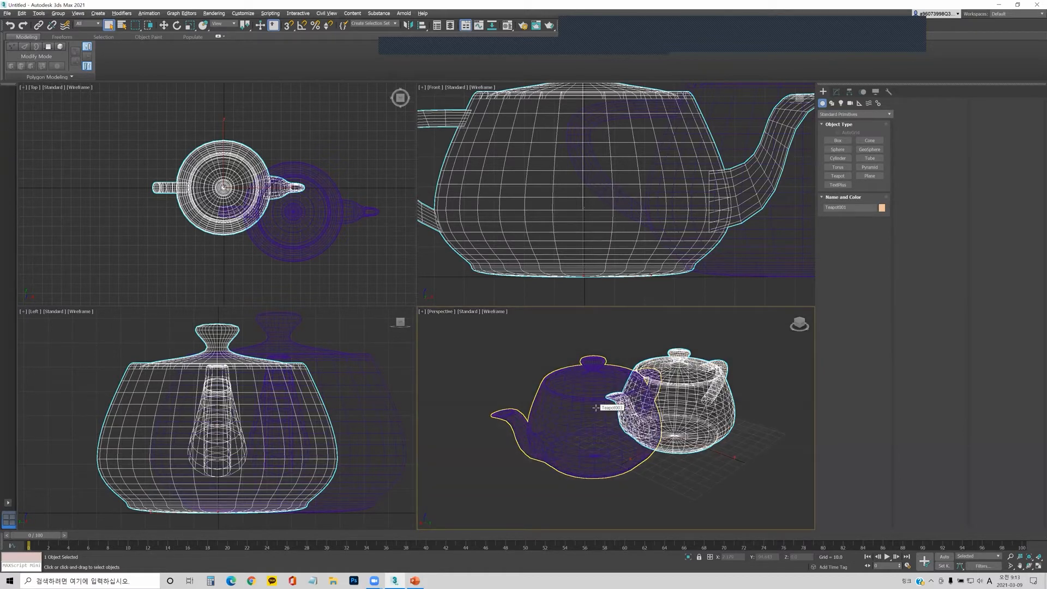
key(F3)
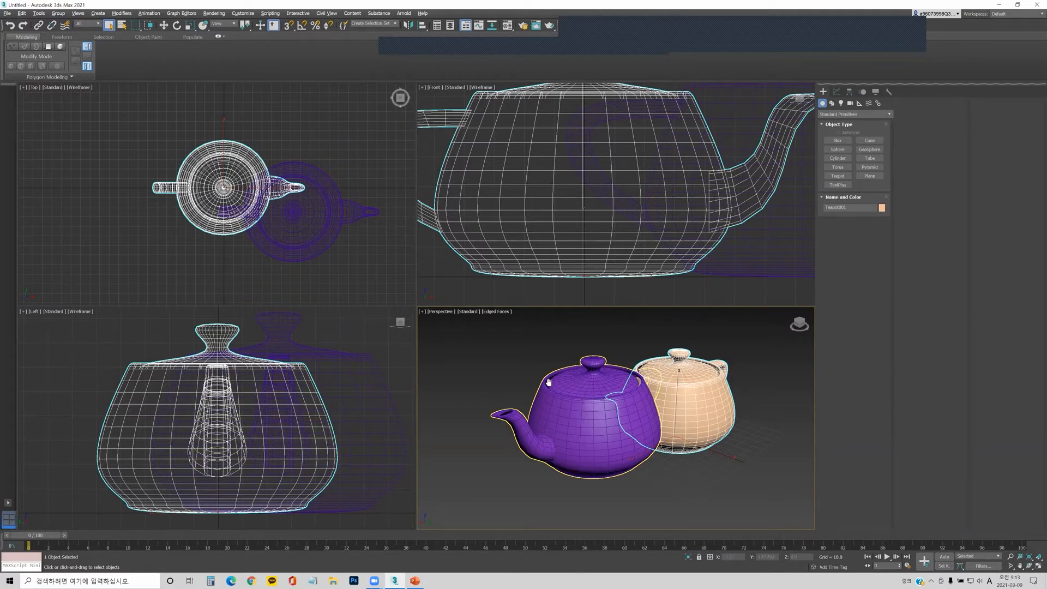
- Orbit the Perspective view to the teapots' opposite side and zoom all viewports to the scene extents
middle_drag(565, 383, 534, 382)
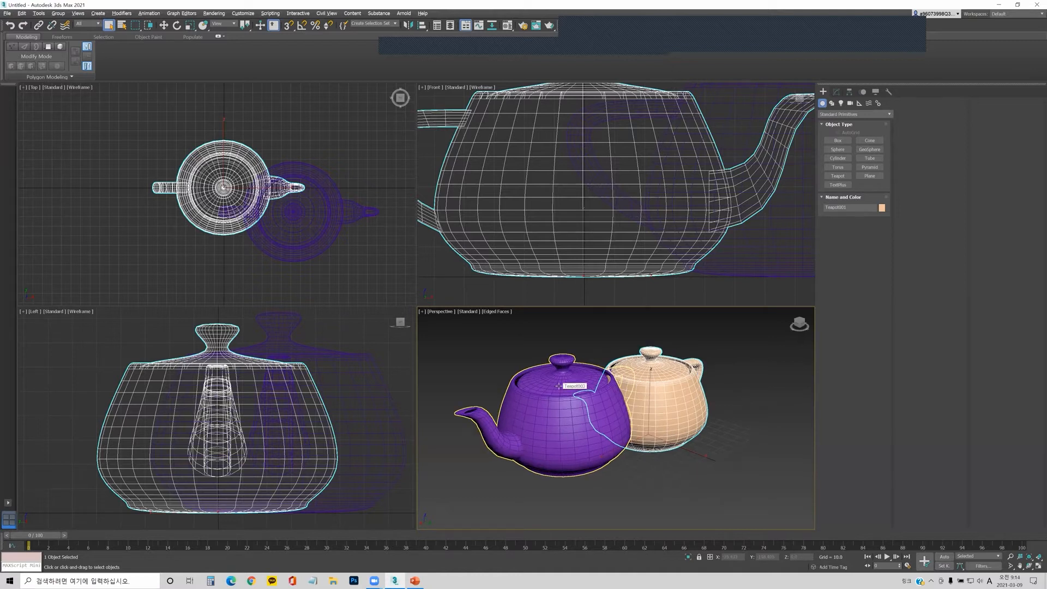
mouse_move(579, 391)
alt+middle_down()
mouse_move(652, 388)
mouse_move(583, 391)
alt+middle_up()
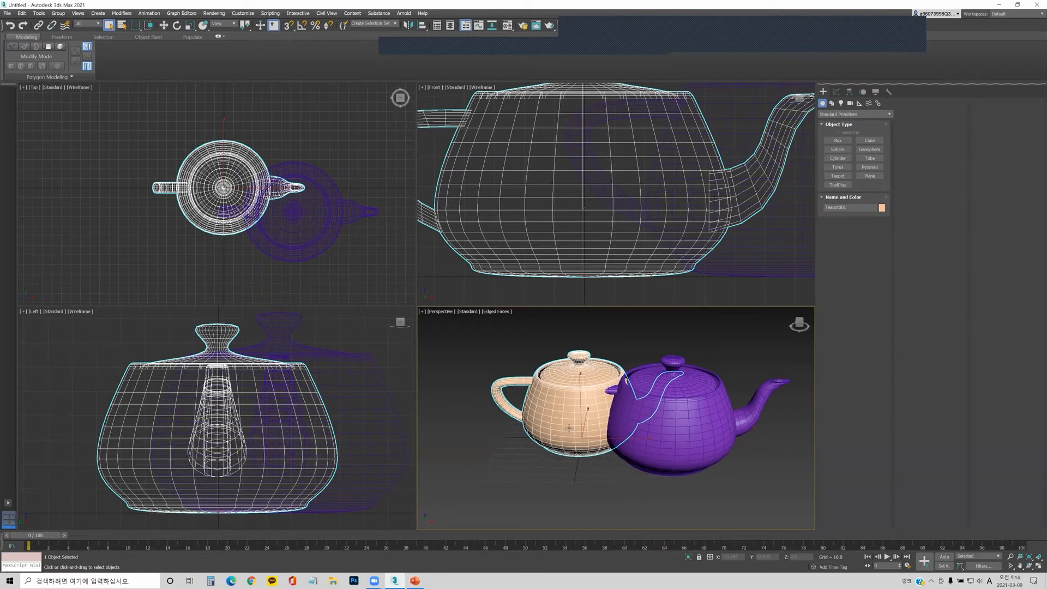
click(591, 217)
key(shift+ctrl+z)
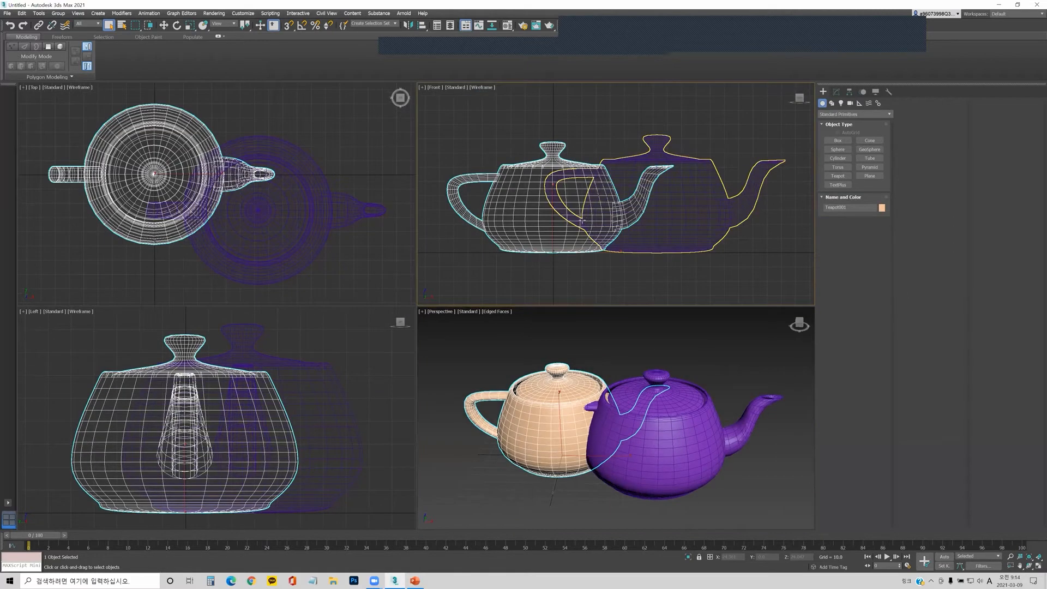
- Delete the purple teapot and zoom all viewports to the extents of the remaining teapot
click(311, 246)
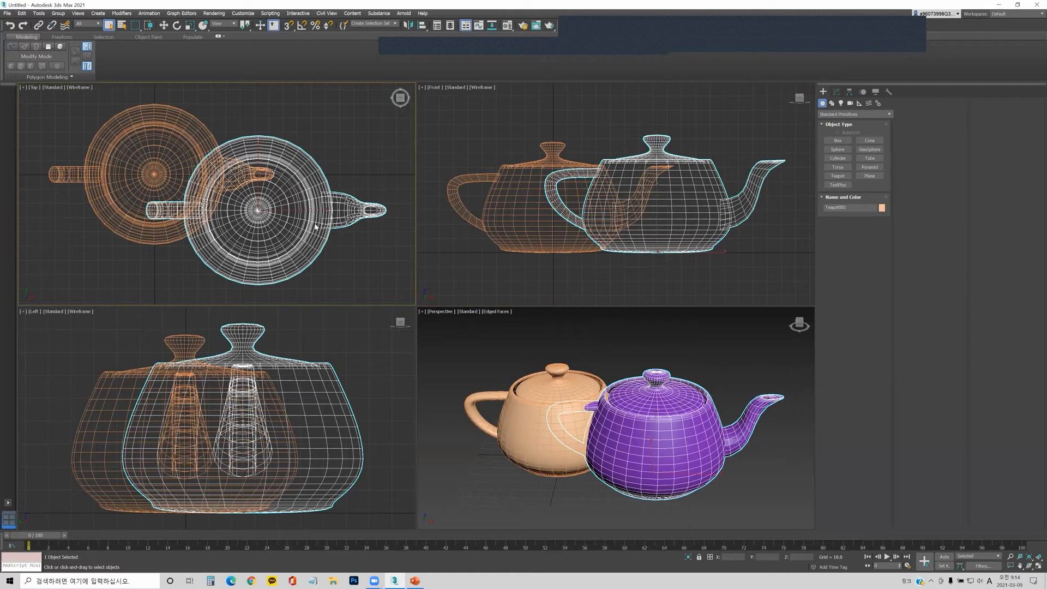
key(Delete)
key(shift+ctrl+z)
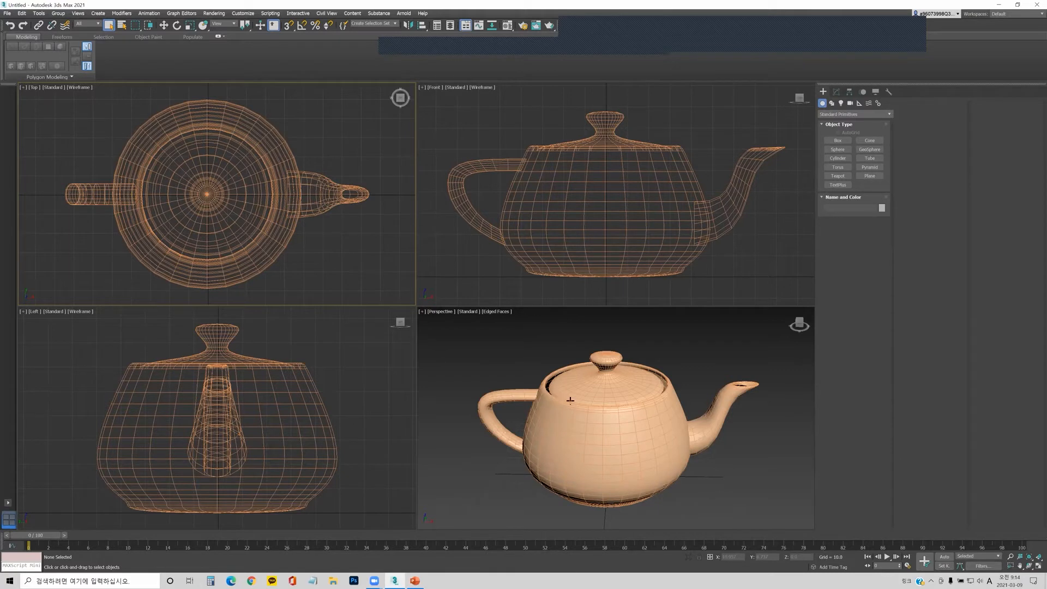
- Set the system speaker volume to 40
click(980, 578)
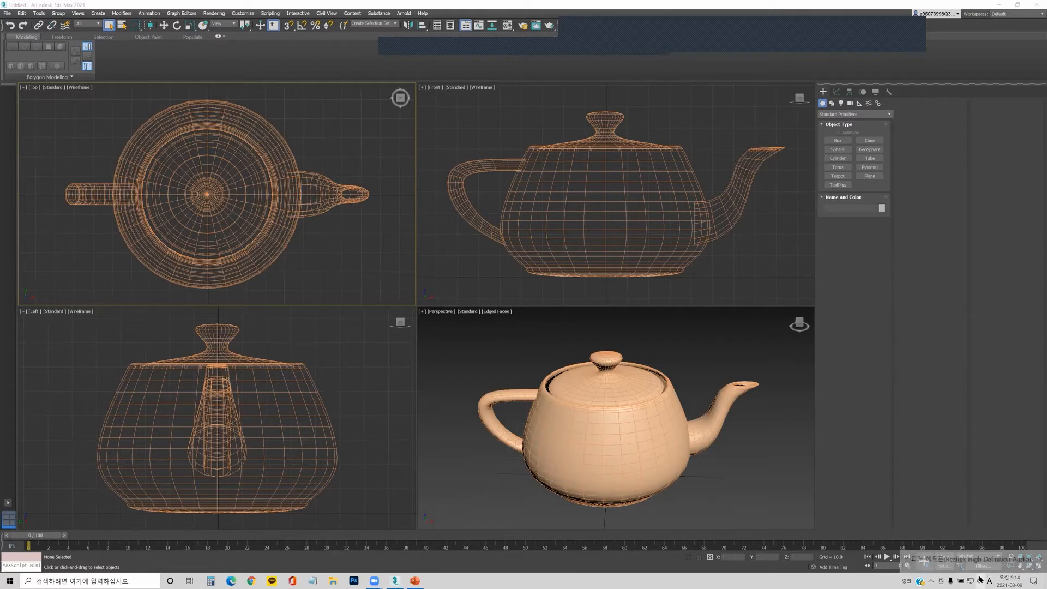
scroll(979, 577, up, 1)
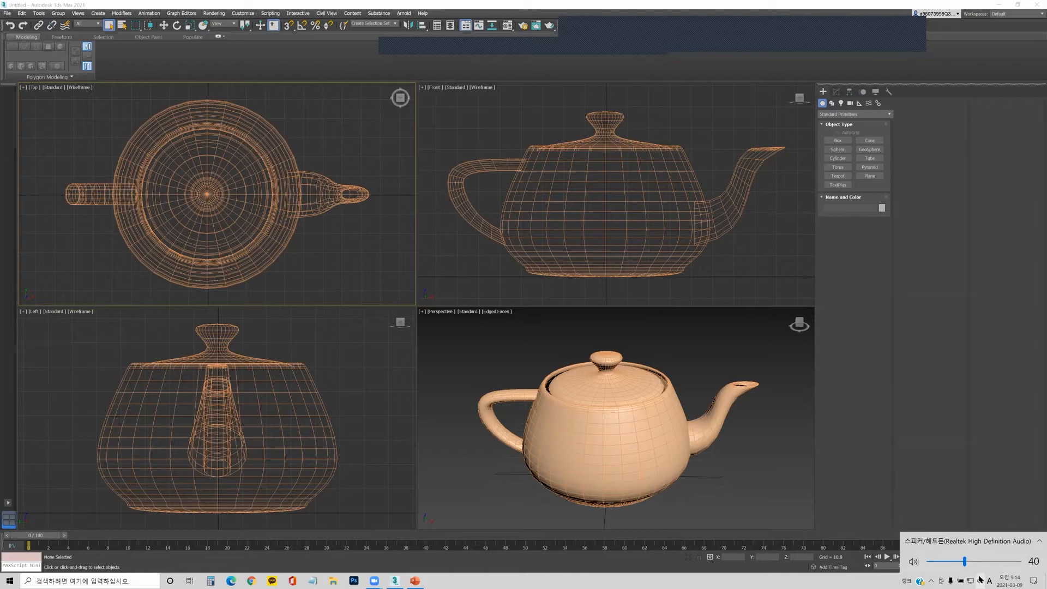
- Activate the Front viewport and display the teapot in it with Default Shading instead of wireframe
scroll(980, 578, up, 1)
click(515, 228)
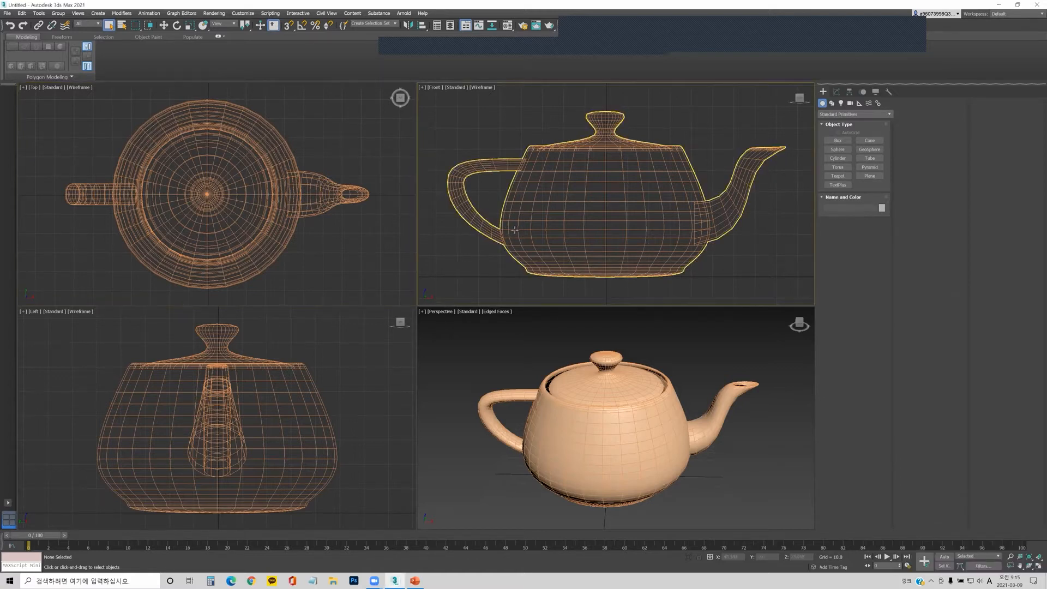
click(482, 88)
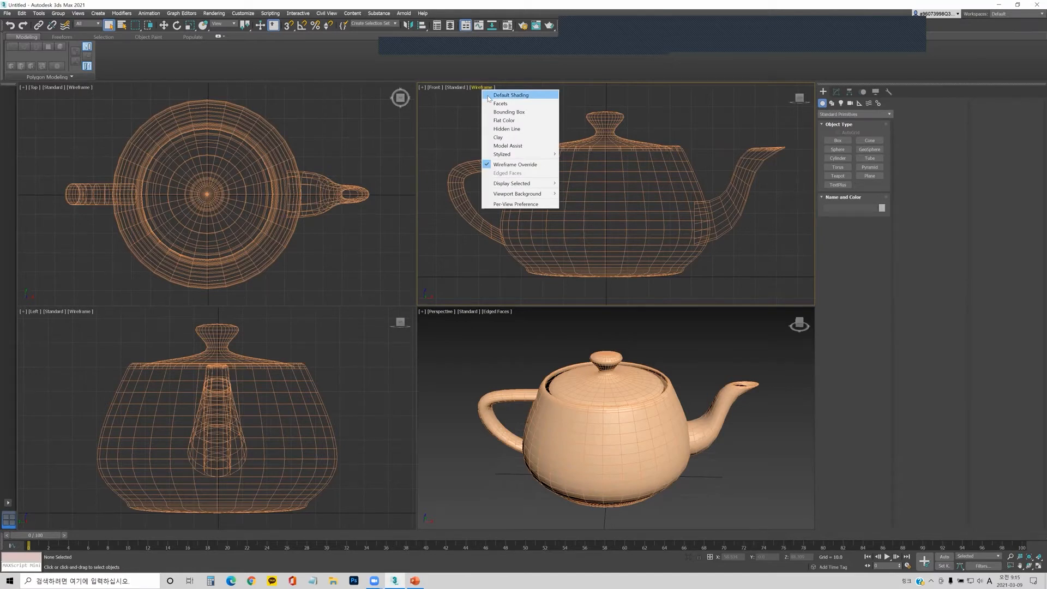
click(489, 97)
- Switch the Front viewport to Facets shading with Edged Faces on, and orbit around the teapot
click(486, 88)
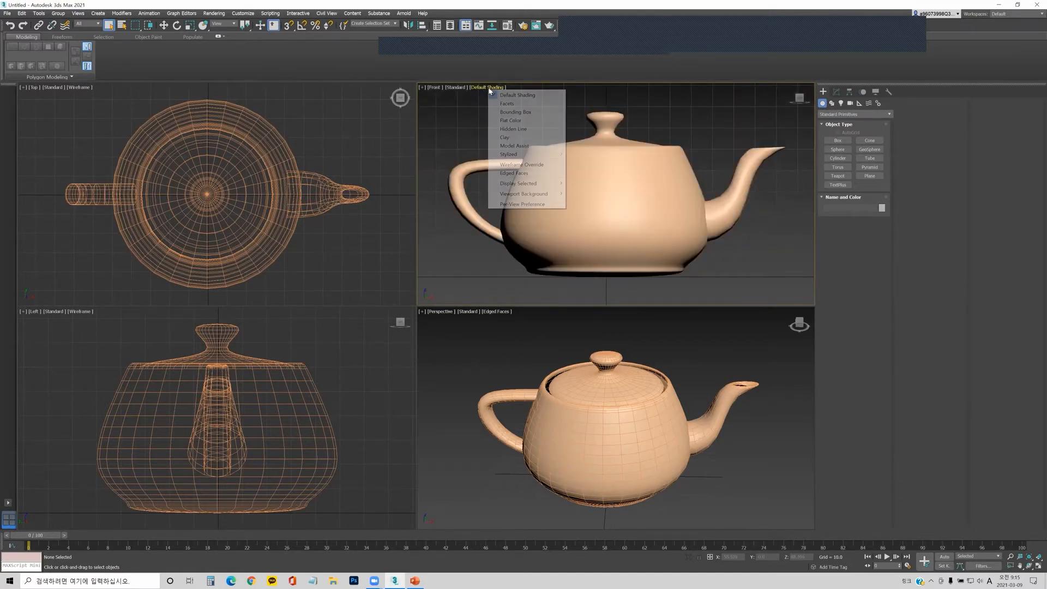
click(497, 104)
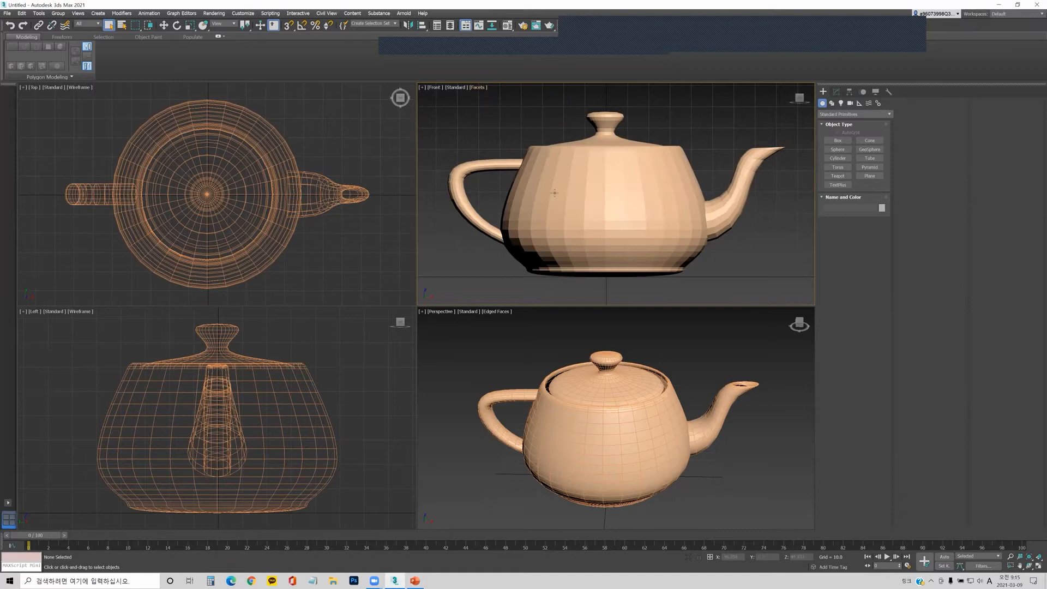
key(F4)
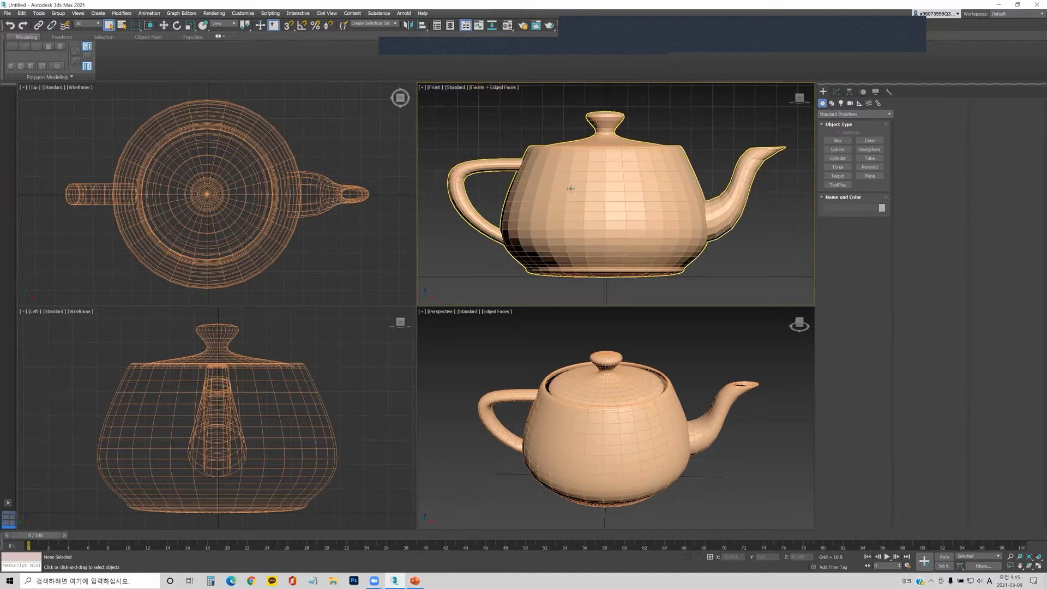
mouse_move(569, 188)
alt+middle_down()
mouse_move(600, 181)
mouse_move(592, 193)
mouse_move(560, 183)
alt+middle_up()
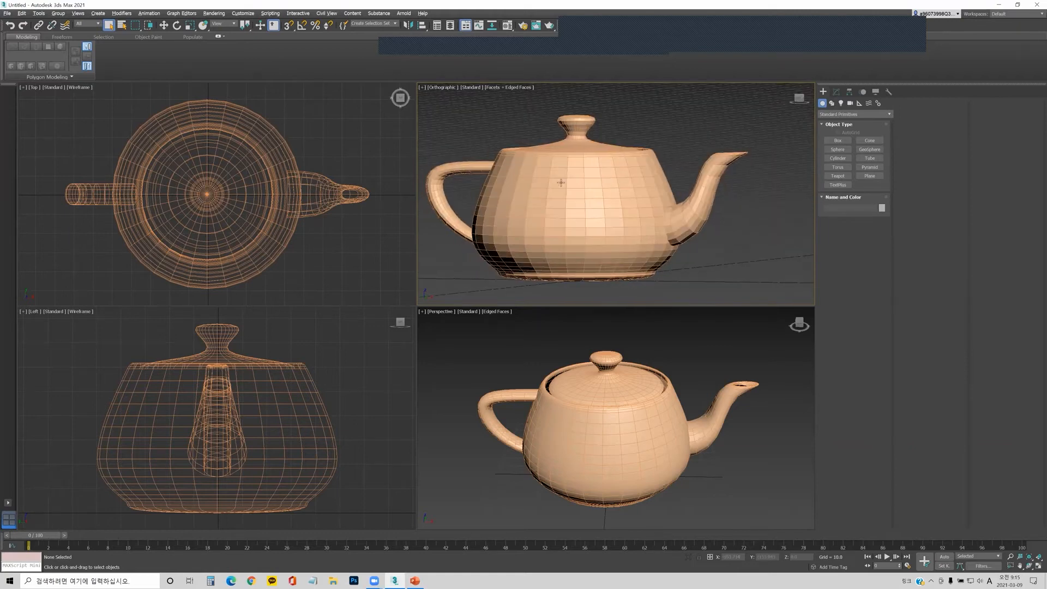
- Show the Orthographic viewport as Bounding Box, switch it to Flat Color, and zoom to the teapot's extents
click(524, 91)
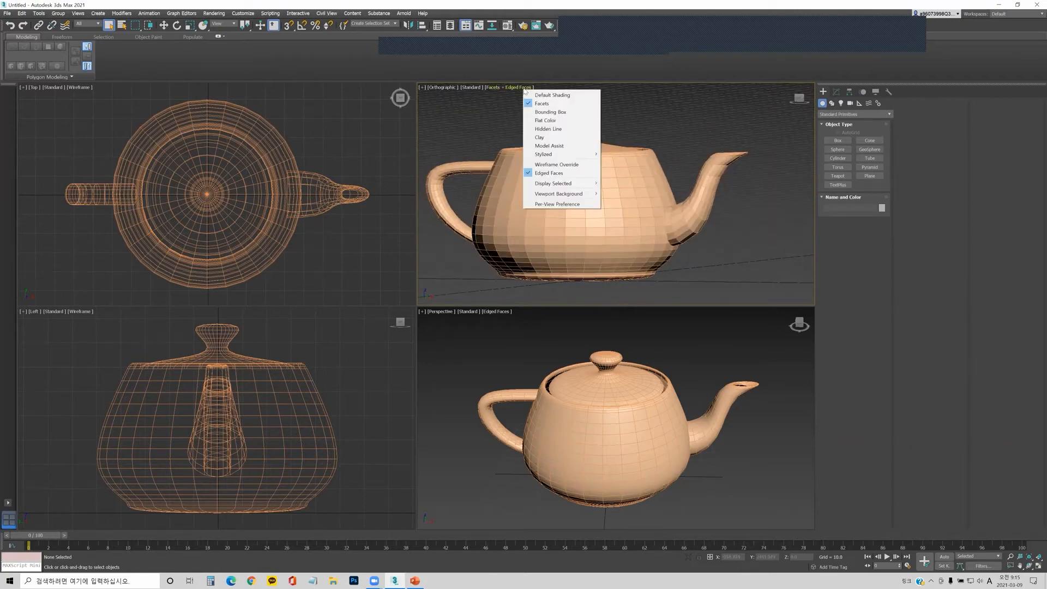
click(536, 115)
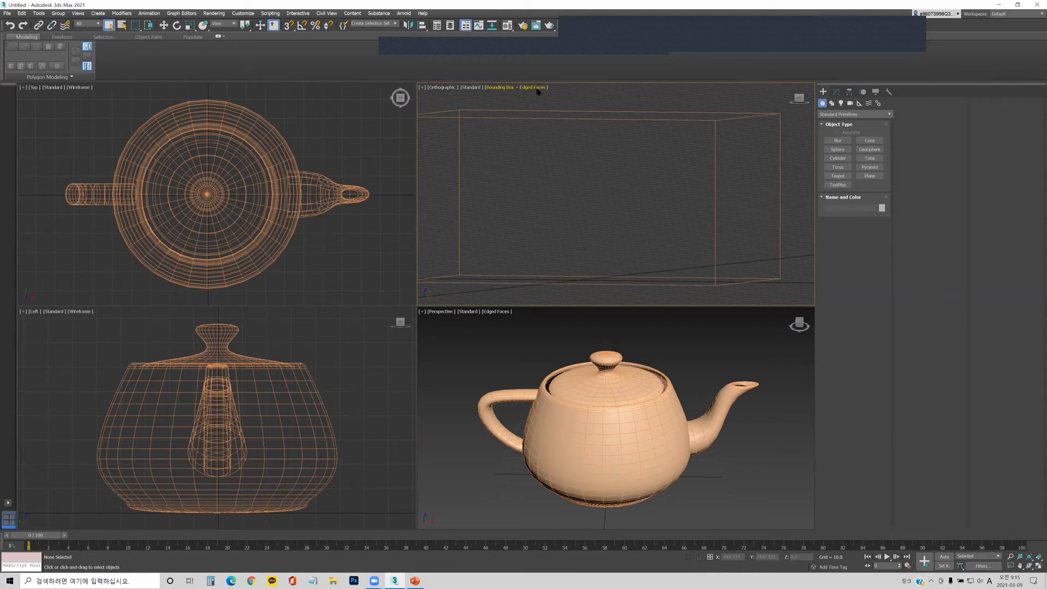
click(538, 90)
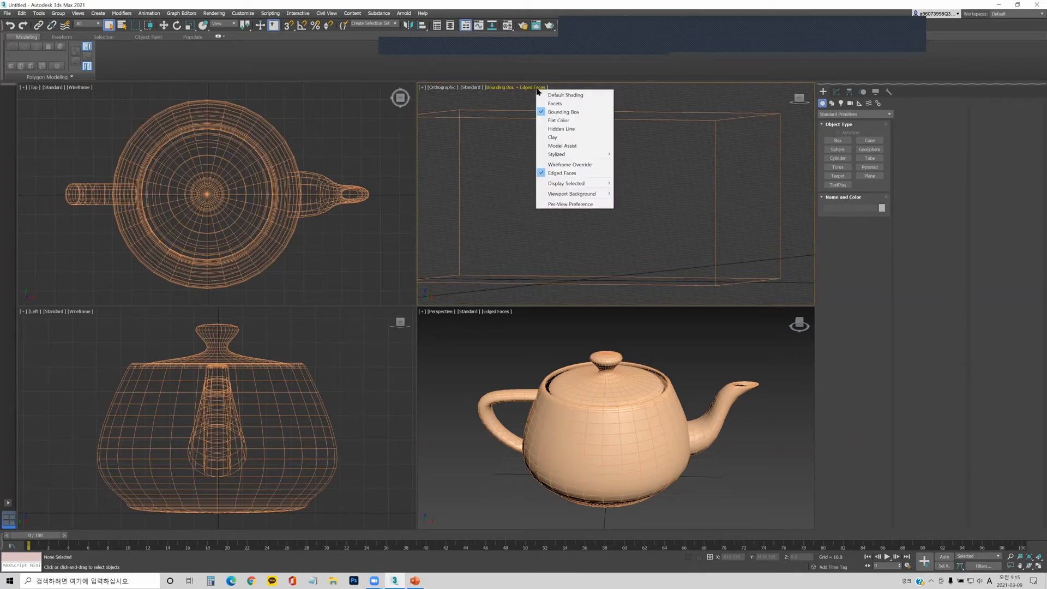
click(563, 123)
middle_drag(576, 194, 608, 183)
key(z)
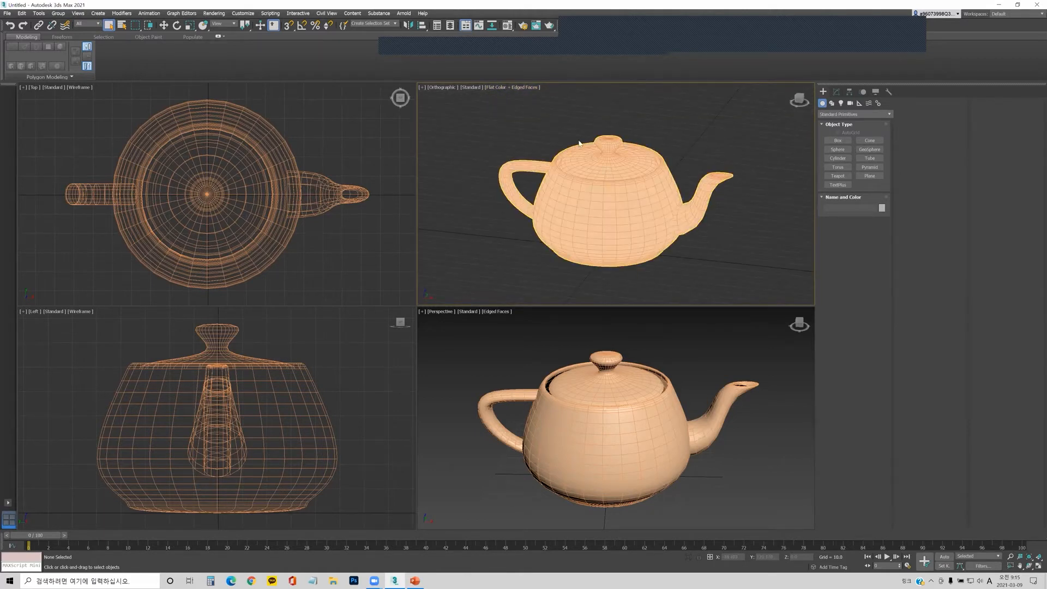
- Change the Orthographic viewport's shading to Hidden Line and look closer at the teapot
click(527, 88)
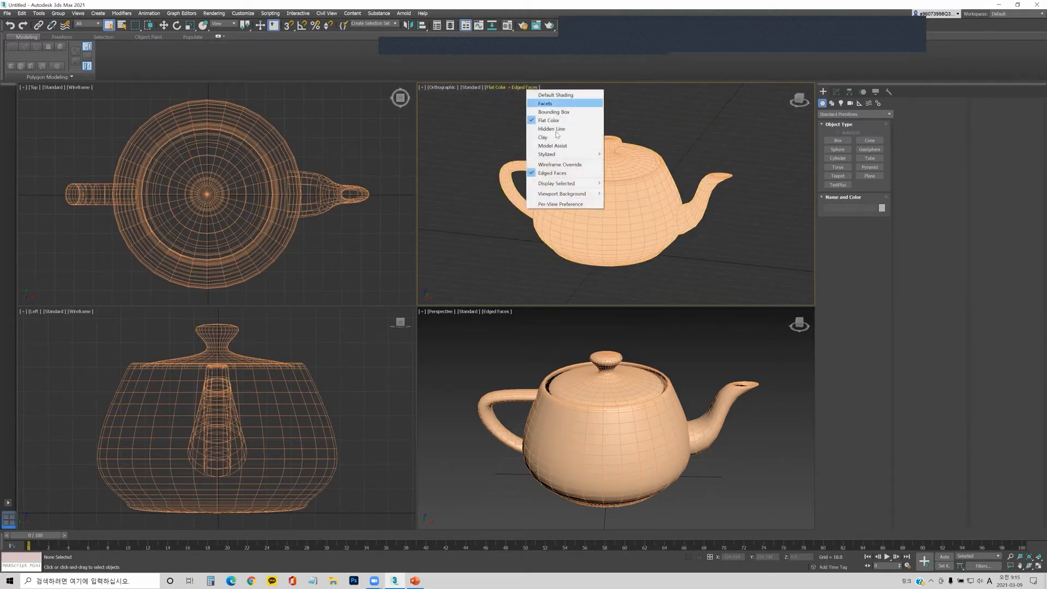
click(562, 128)
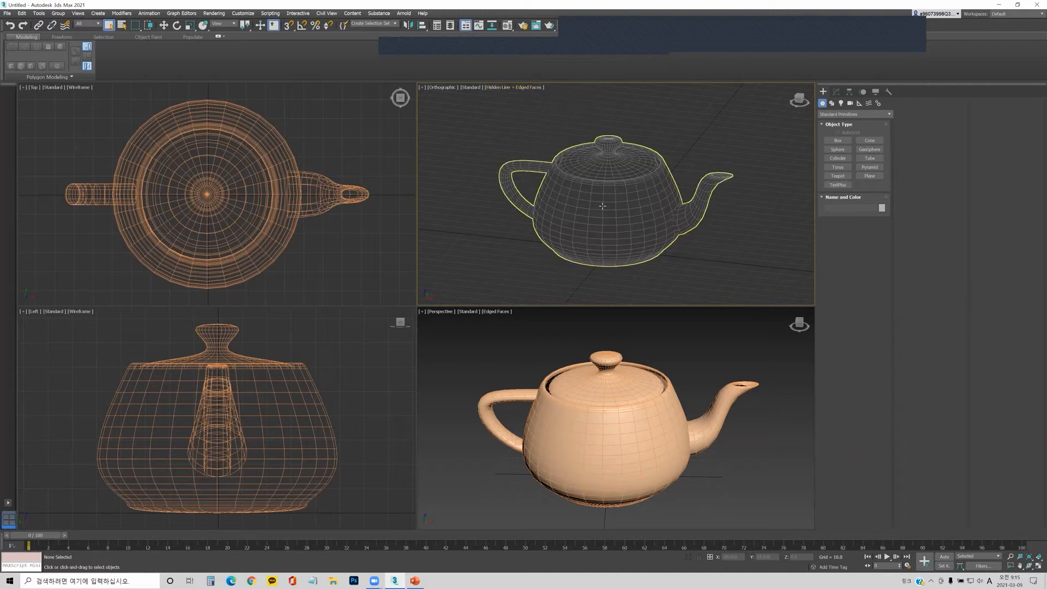
scroll(598, 209, up, 3)
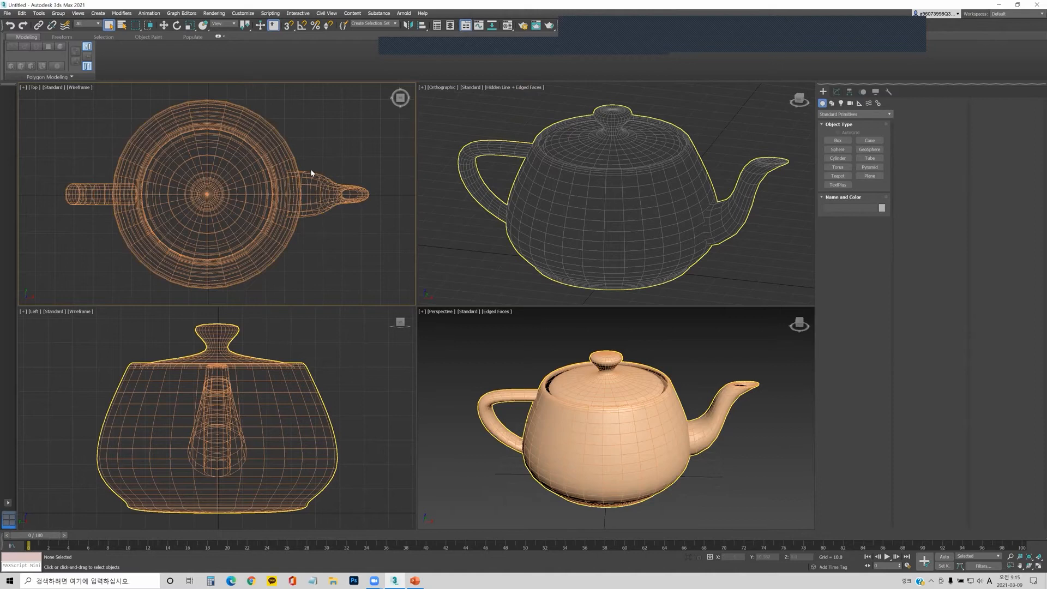
- Turn the Top viewport into a Perspective view and compare its wireframe teapot with the Hidden Line display by orbiting both
key(p)
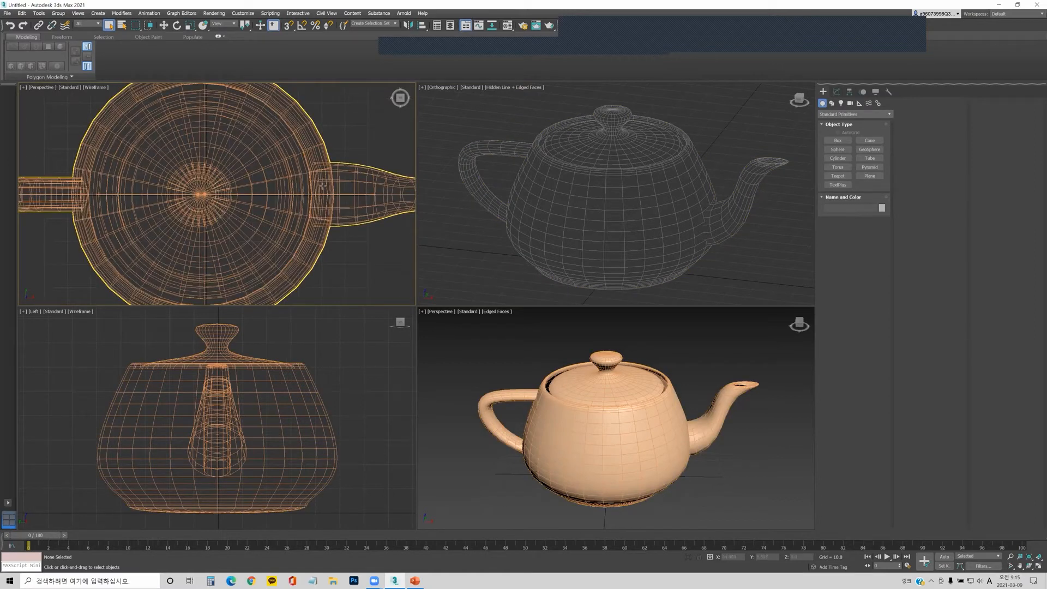
scroll(318, 161, down, 4)
alt+middle_drag(317, 161, 338, 179)
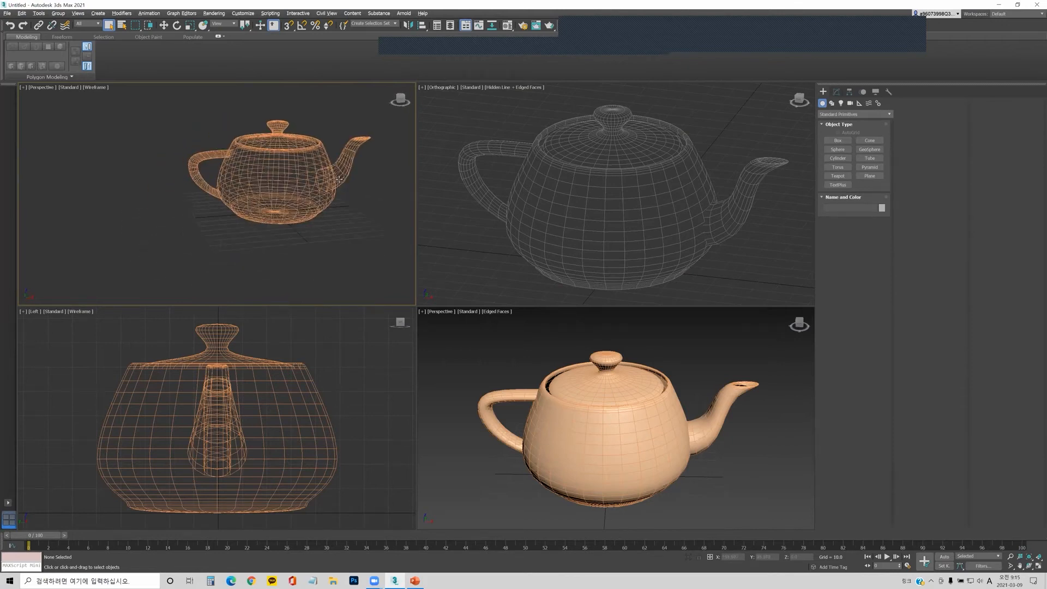
alt+middle_drag(576, 222, 609, 183)
scroll(567, 202, up, 5)
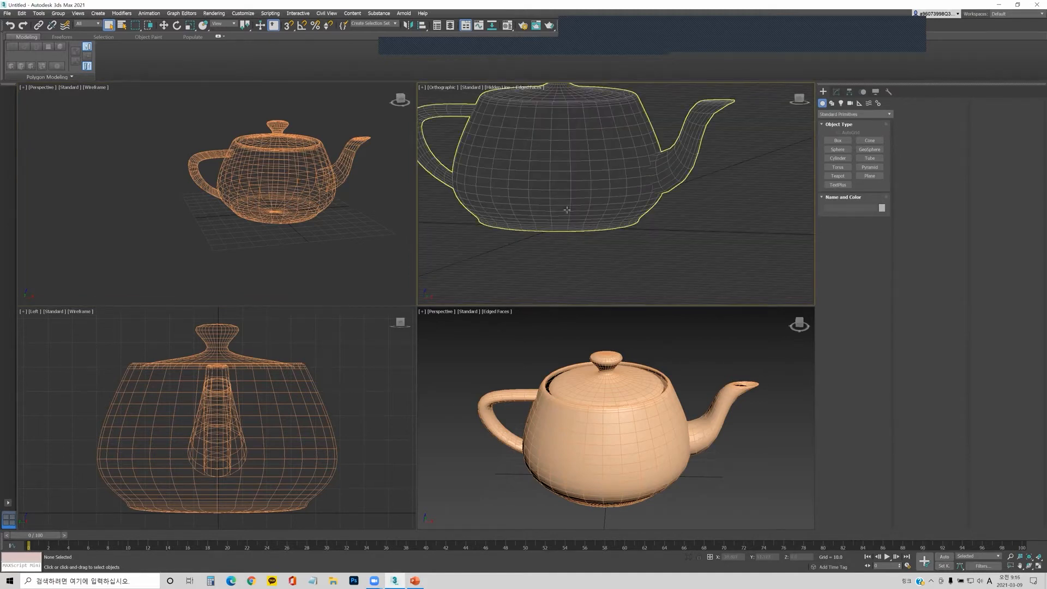
middle_drag(579, 198, 586, 206)
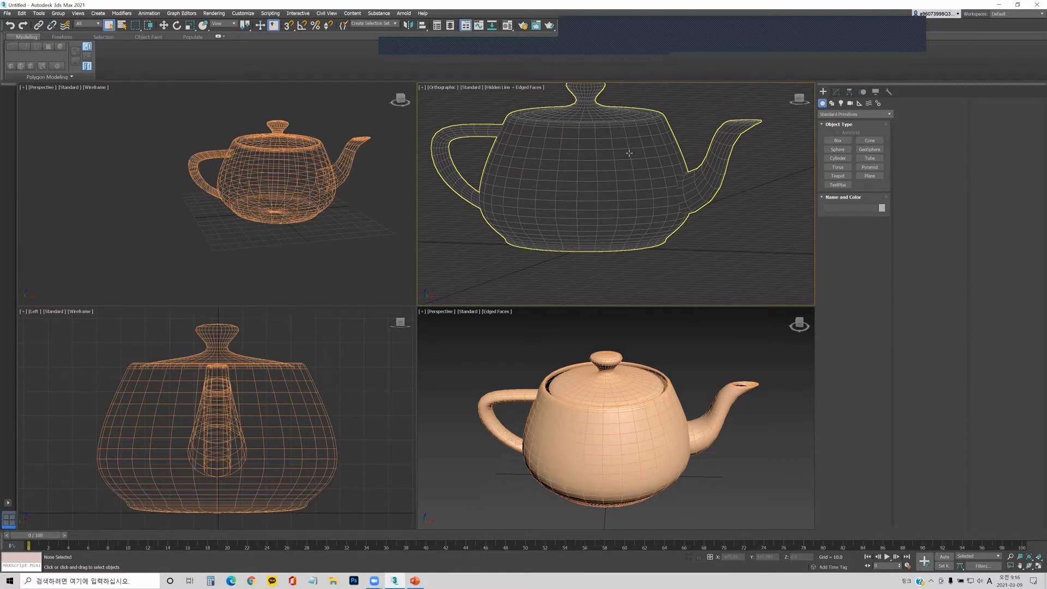
alt+middle_drag(649, 153, 592, 177)
- Select the teapot in the shaded Perspective viewport and show its modifiable parameters
right_click(610, 404)
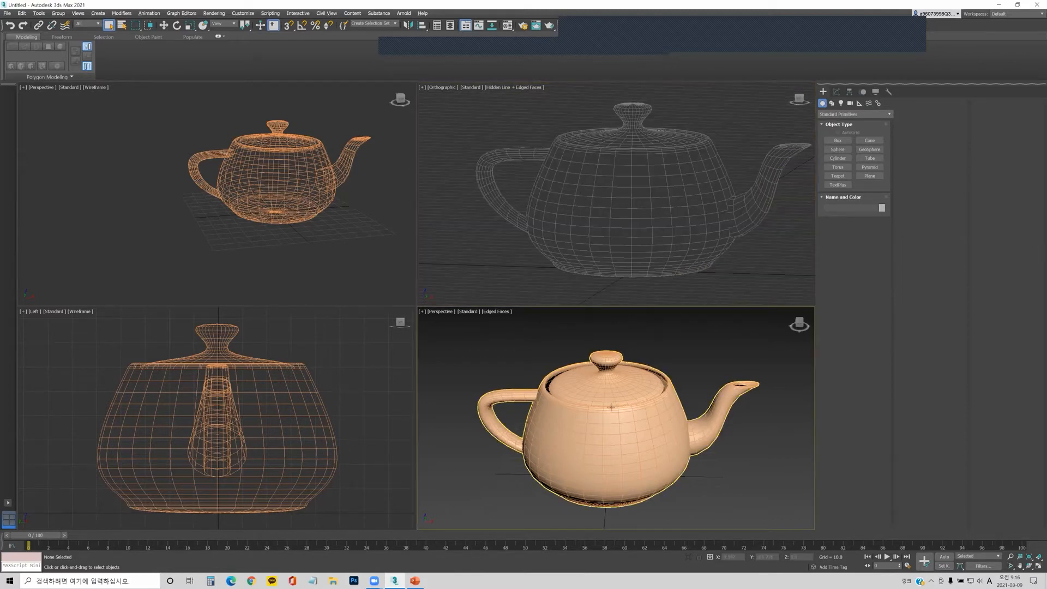
click(647, 423)
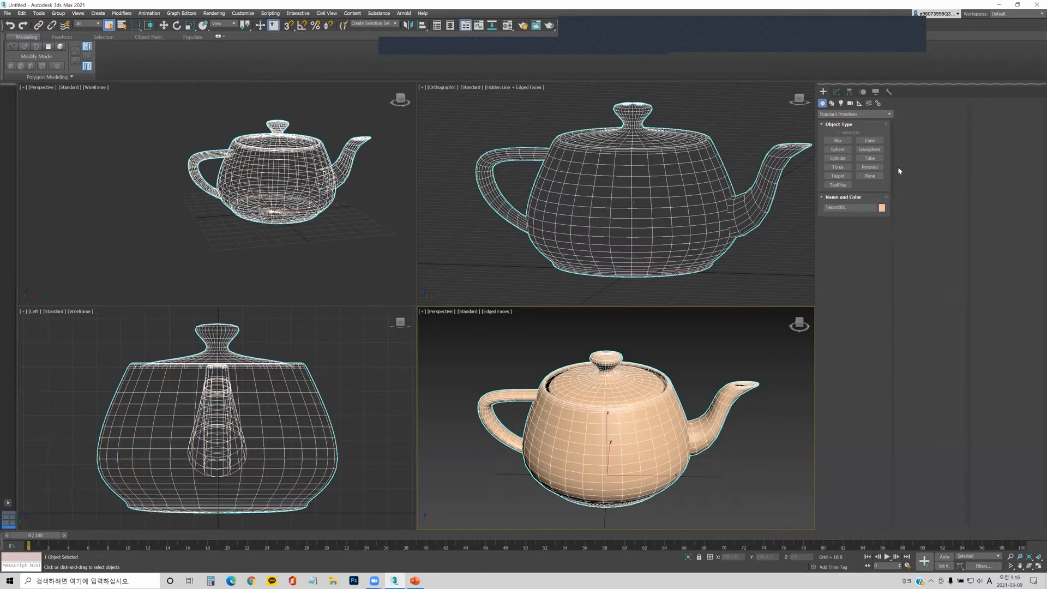
click(837, 93)
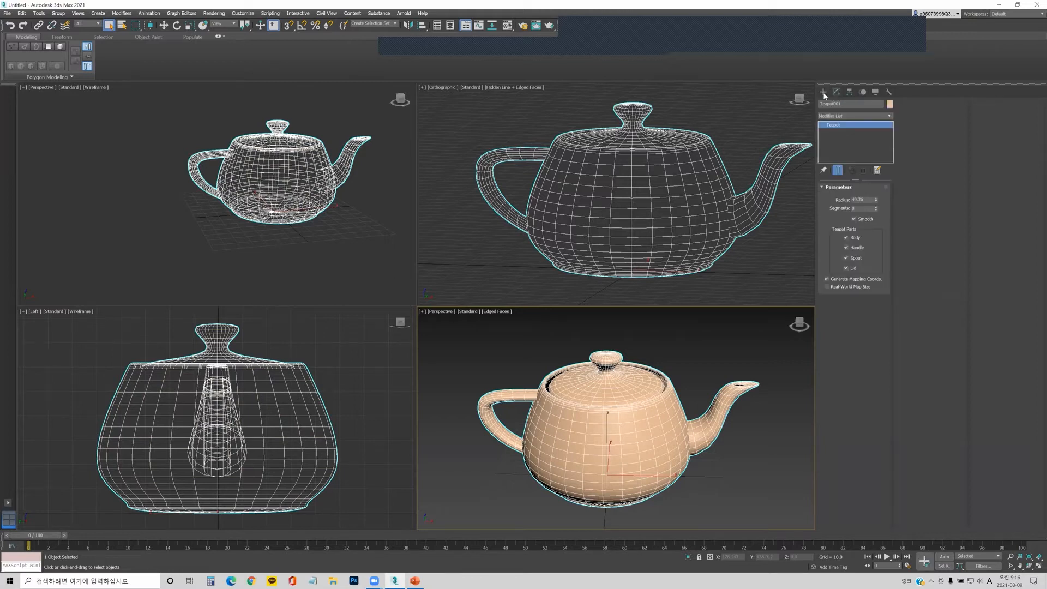
click(823, 92)
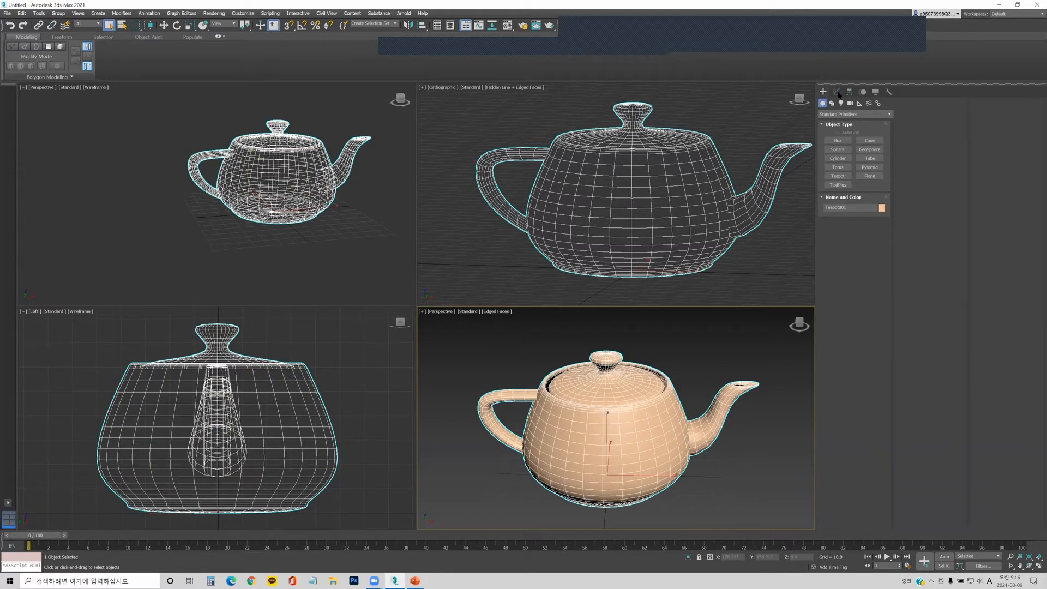
click(838, 94)
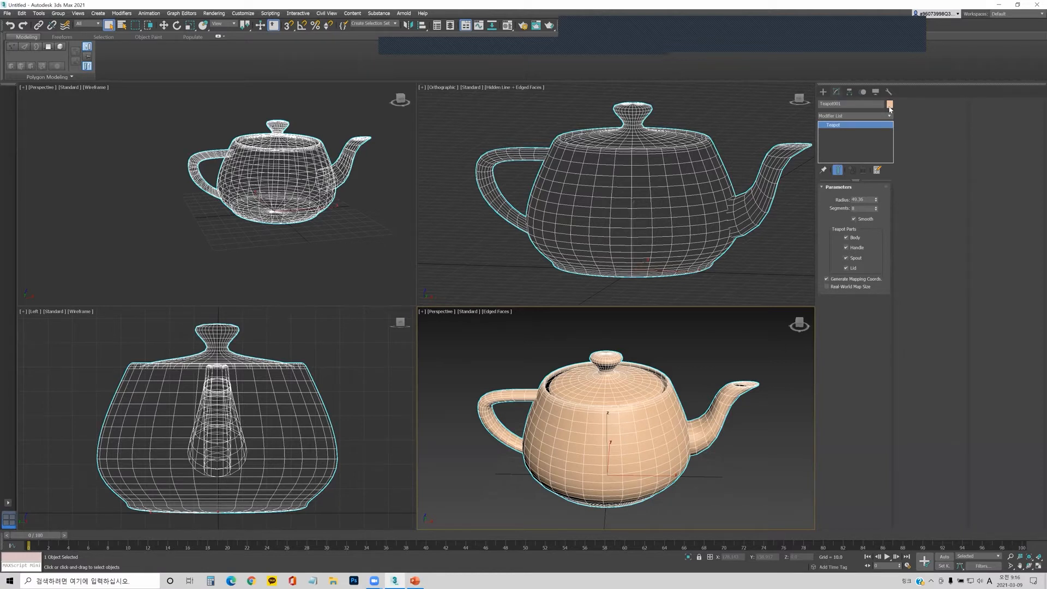
- Rename the selected teapot sdf and set its object color to a gray custom color
drag(882, 104, 813, 107)
text(sdf)
click(891, 108)
click(890, 104)
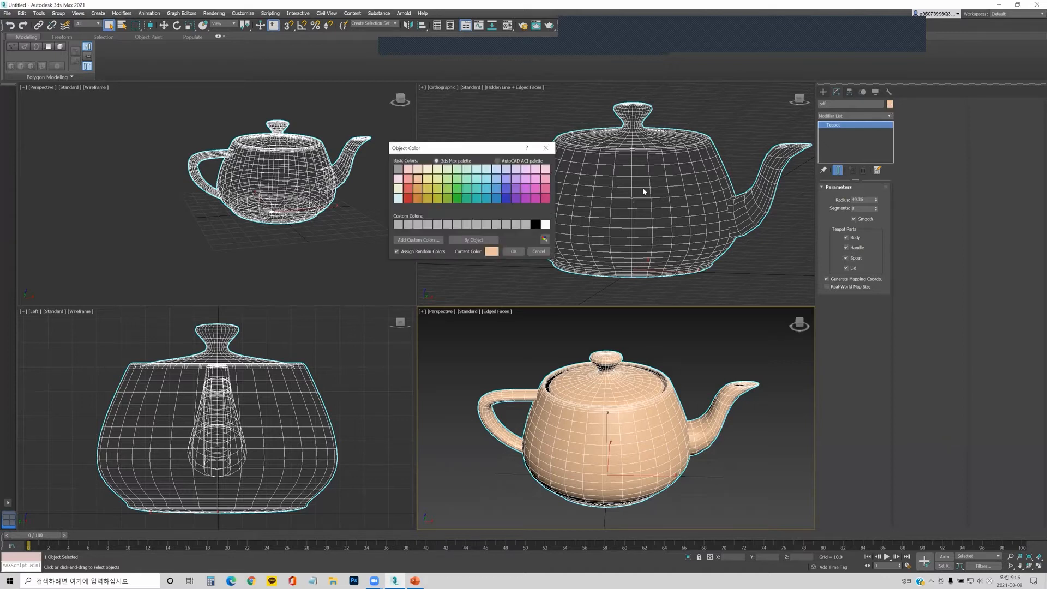
click(412, 225)
click(513, 250)
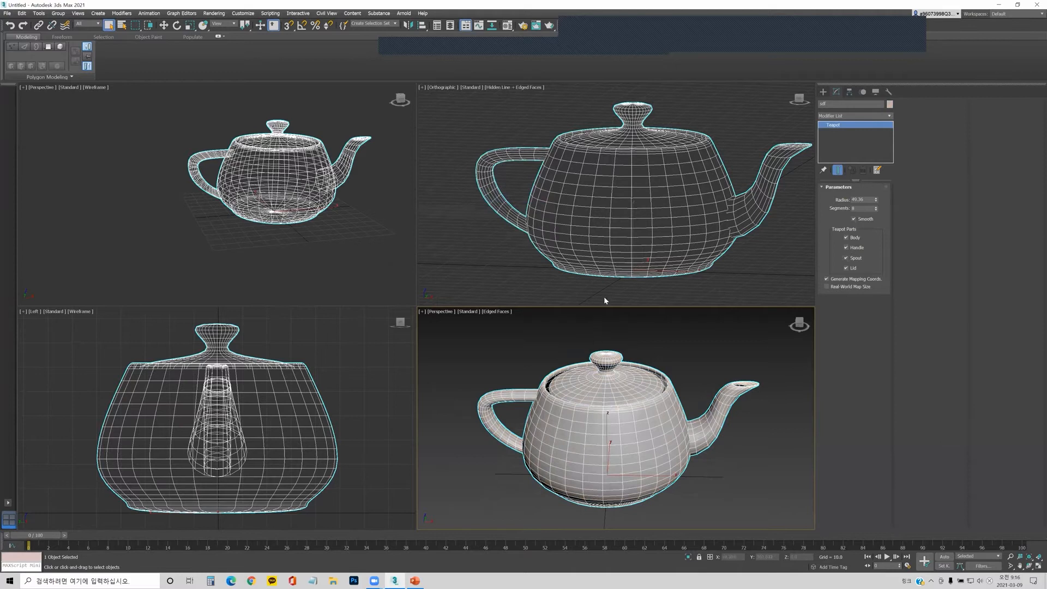
- Switch the Orthographic viewport to Clay shading, turn off Edged Faces, and orbit around the teapot
middle_drag(628, 451, 637, 428)
mouse_move(606, 259)
middle_down()
mouse_move(598, 236)
mouse_move(627, 235)
mouse_move(603, 254)
middle_up()
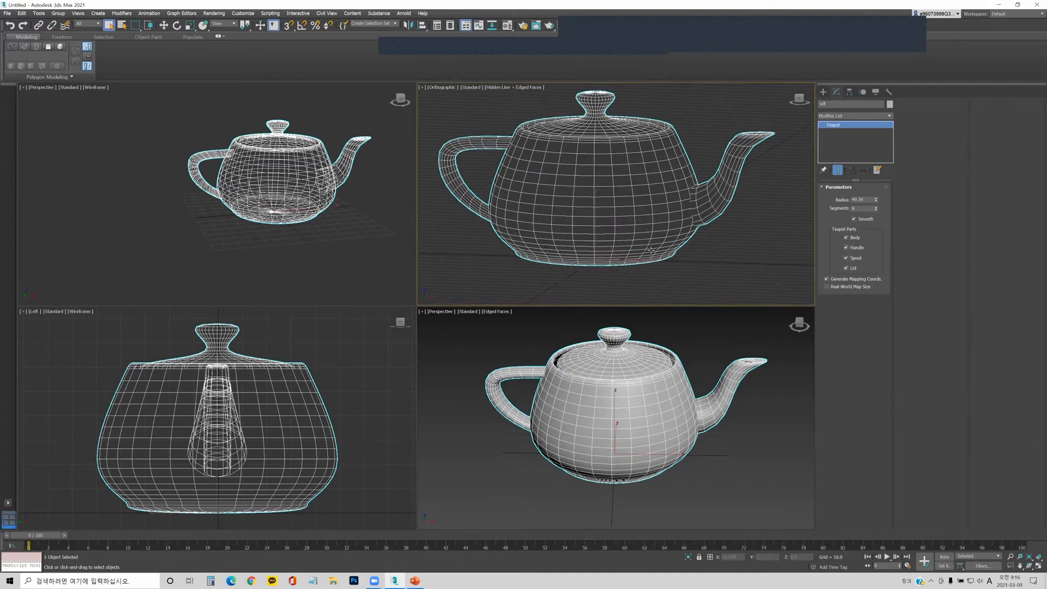
middle_drag(610, 411, 567, 404)
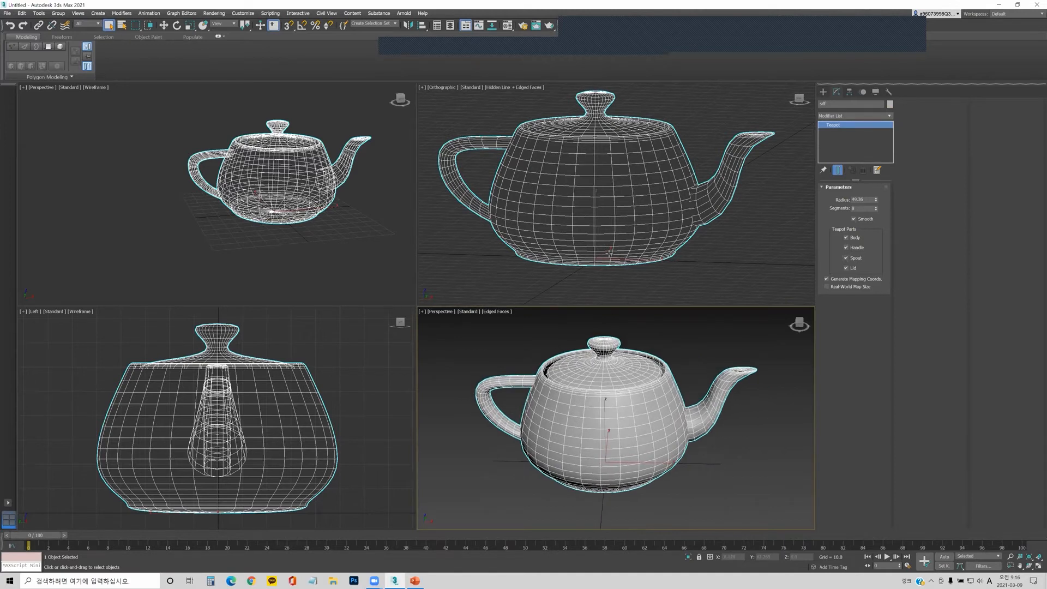
mouse_move(620, 208)
alt+middle_down()
mouse_move(570, 216)
mouse_move(523, 208)
alt+middle_up()
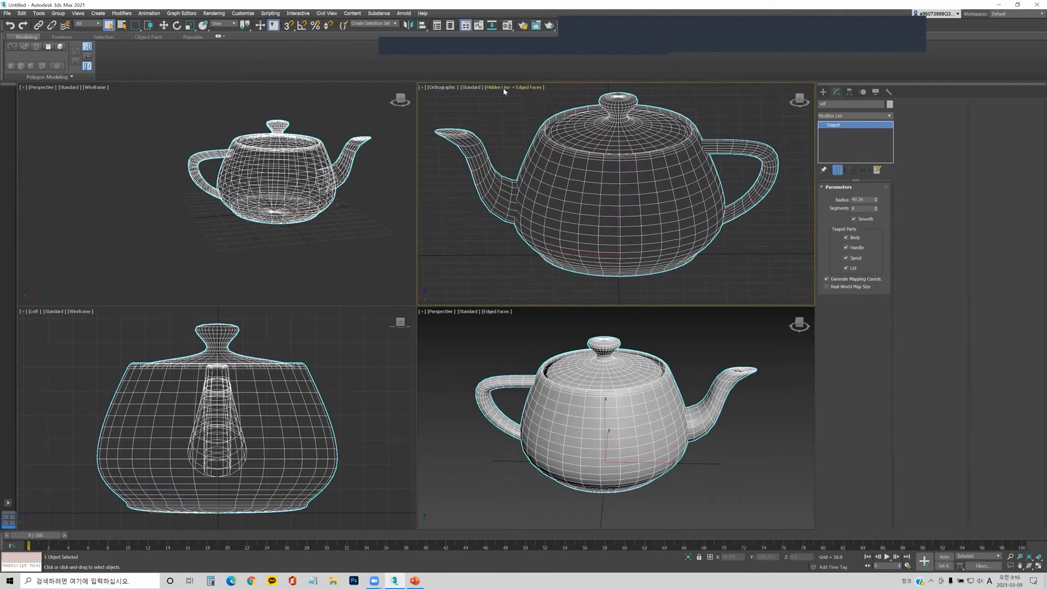
click(503, 88)
click(520, 137)
key(F4)
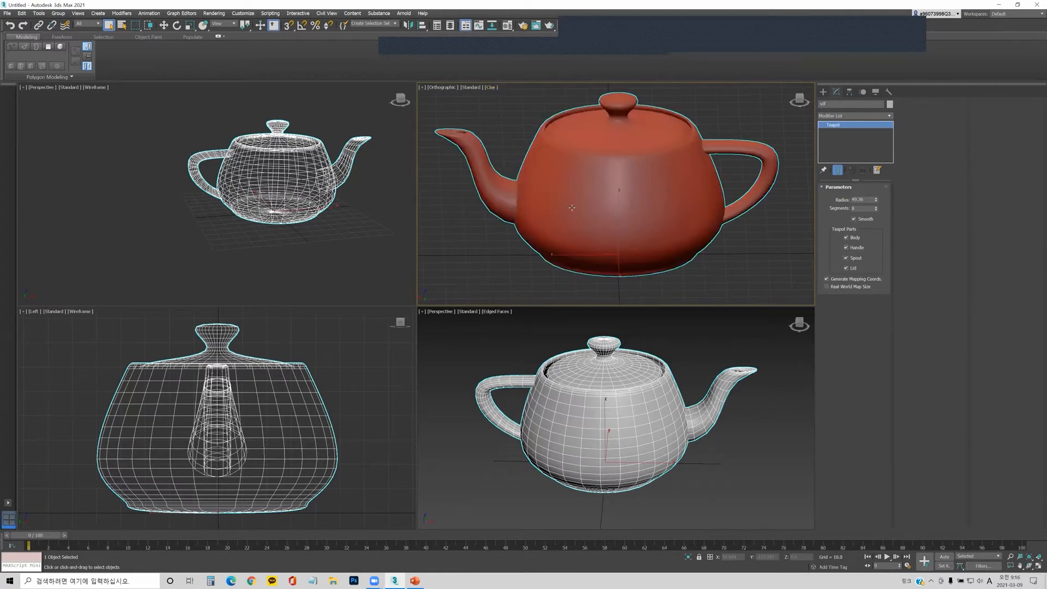
alt+middle_drag(571, 207, 644, 223)
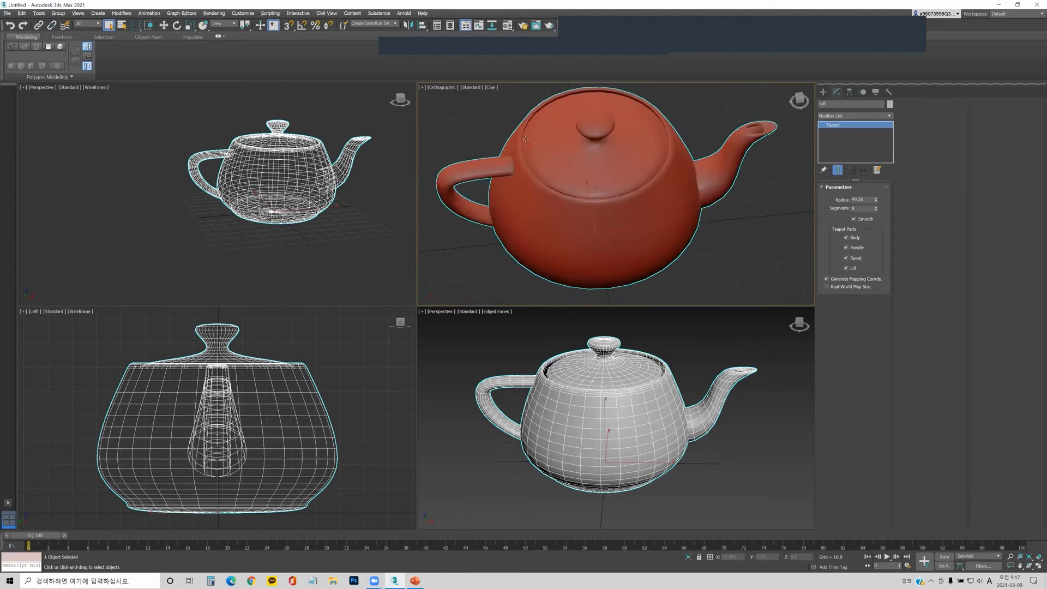
- Deselect the teapot and switch the Orthographic viewport to Model Assist shading with Edged Faces on
click(494, 93)
click(491, 87)
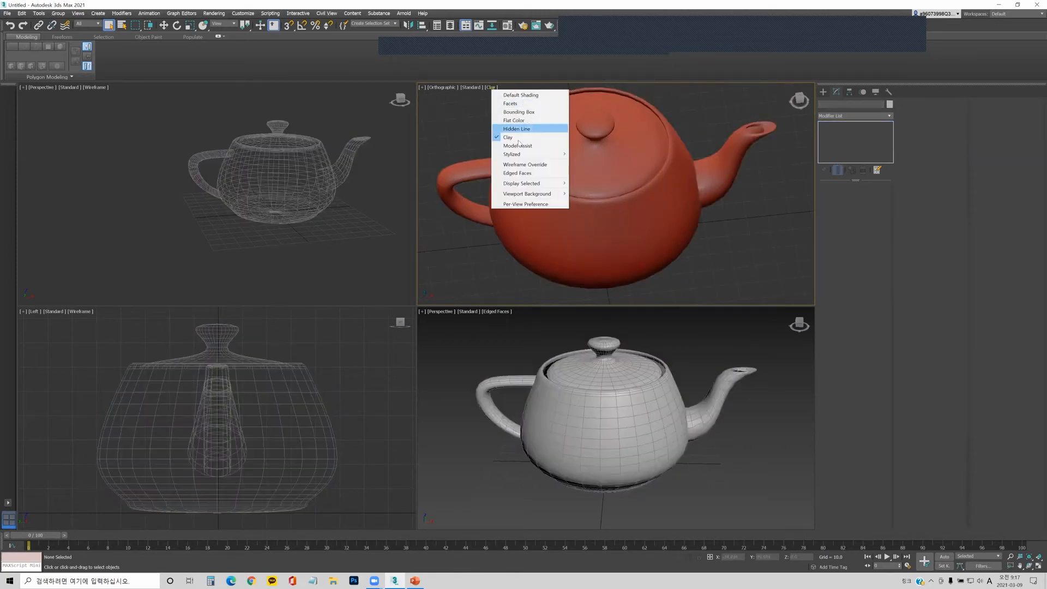
click(529, 147)
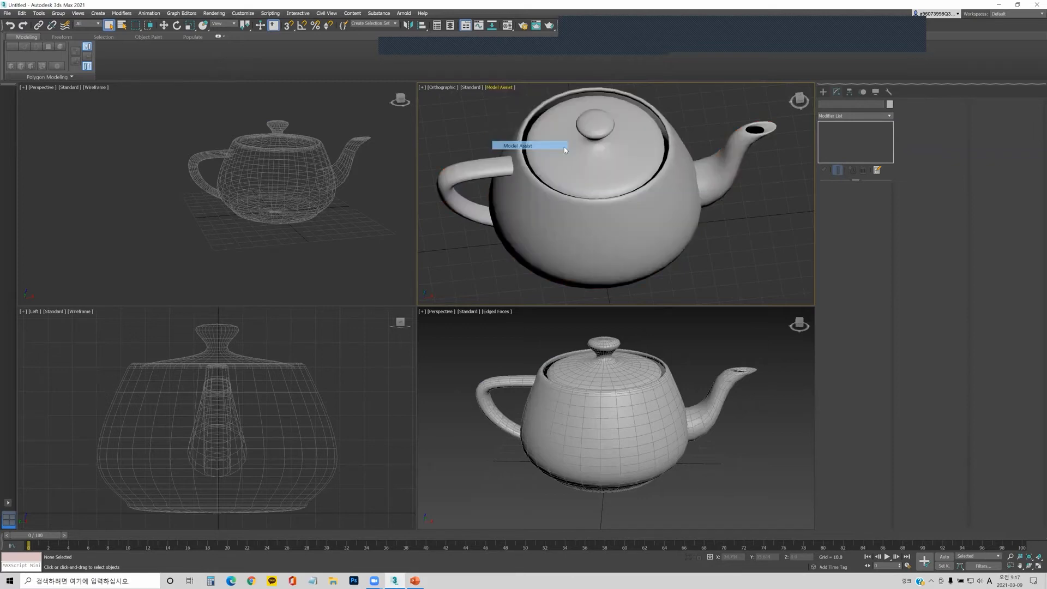
mouse_move(553, 206)
alt+middle_down()
mouse_move(540, 152)
mouse_move(530, 210)
mouse_move(551, 210)
alt+middle_up()
key(F4)
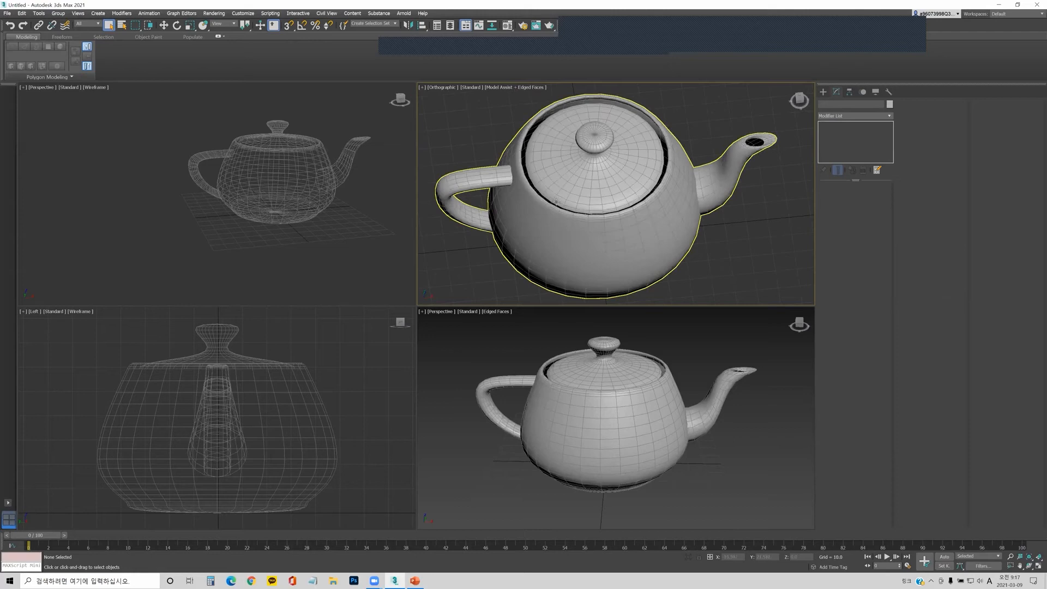
- Return the Orthographic viewport to a wireframe Front view and the wireframe Perspective viewport to the Top view
click(534, 88)
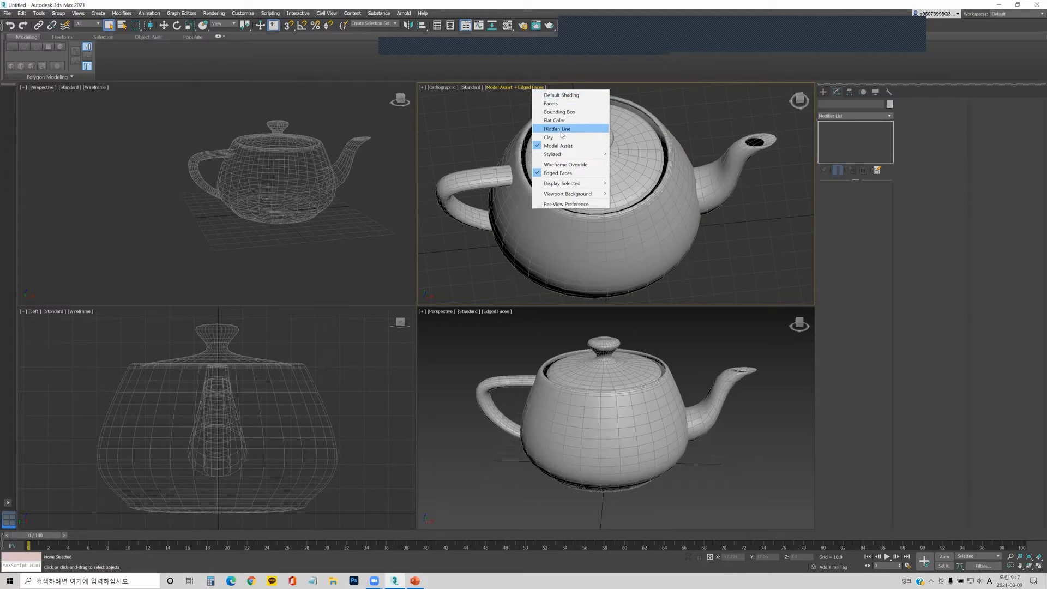
click(486, 141)
key(F3)
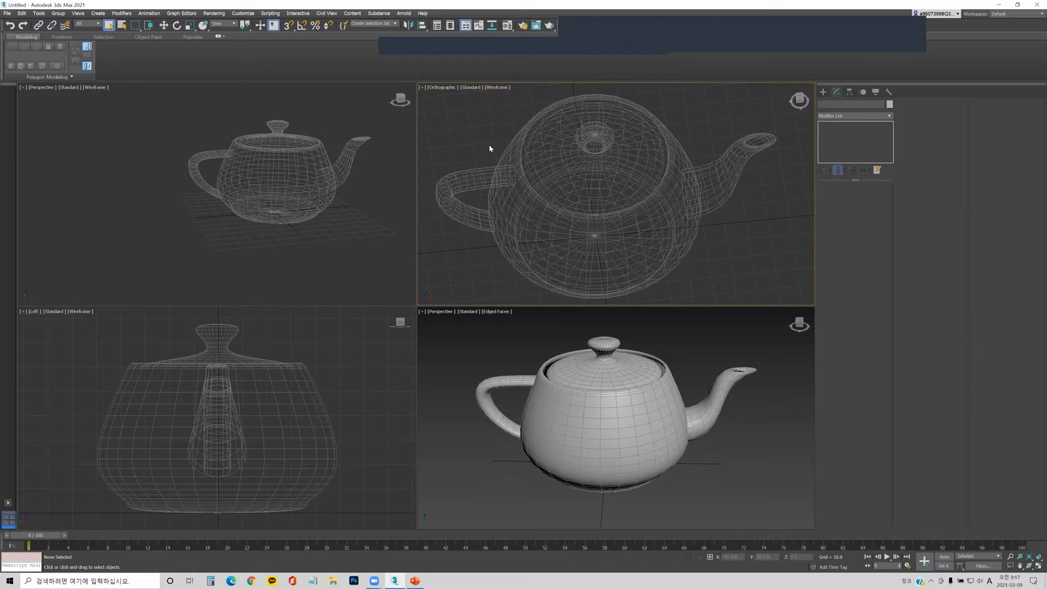
key(f)
right_click(274, 176)
key(t)
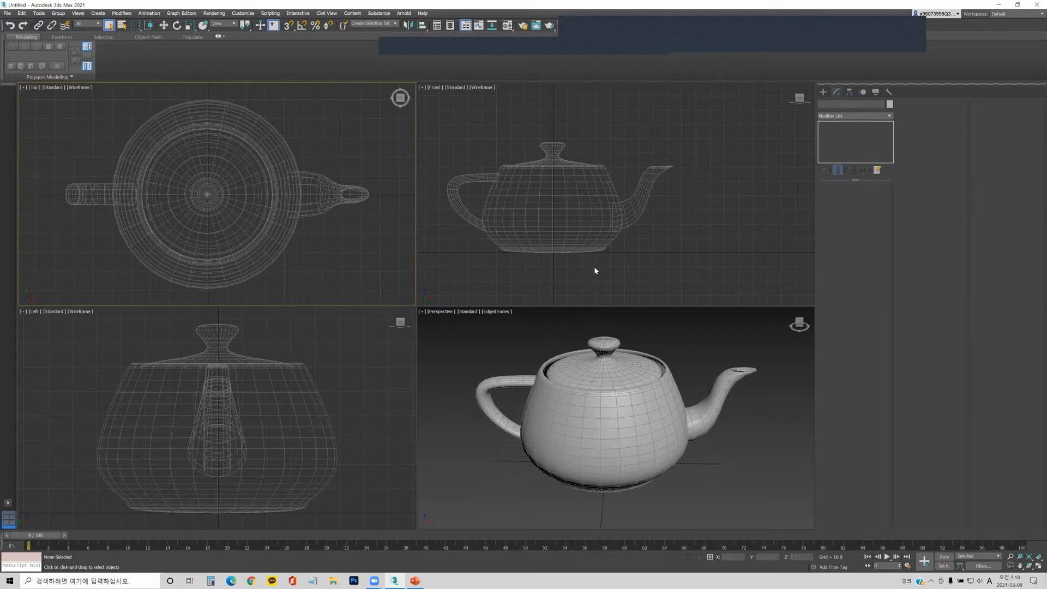
- Create a teapot with a radius of about 18 in the Front viewport, beside the large teapot's spout
click(824, 92)
click(837, 175)
drag(712, 193, 726, 223)
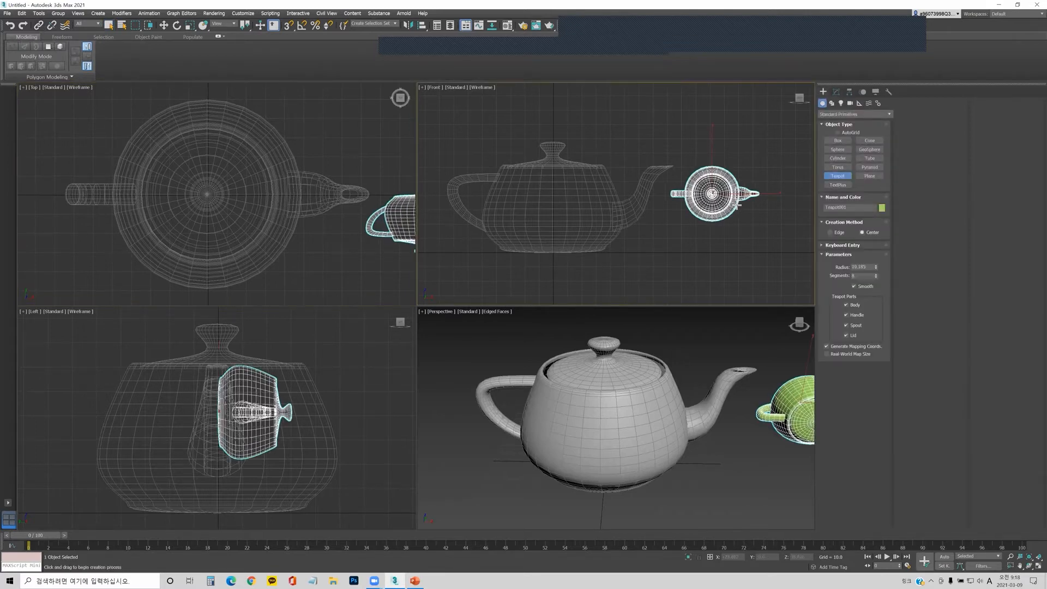
right_click(725, 223)
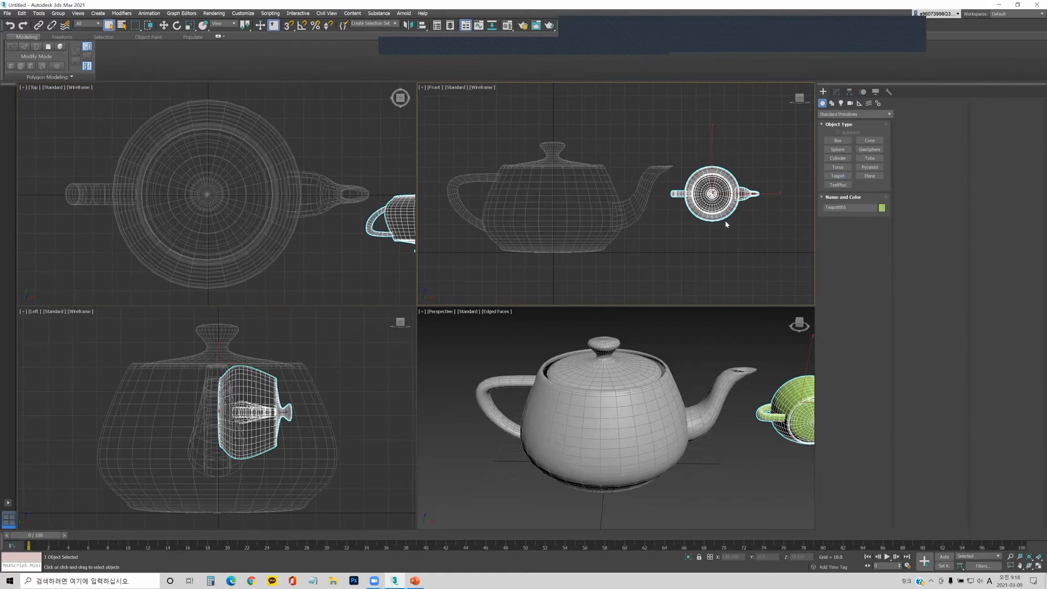
- Link the small teapot to the large one as its child and move each teapot in the Front viewport to test the link
click(39, 26)
mouse_move(569, 228)
mouse_down()
mouse_move(564, 217)
mouse_move(575, 219)
mouse_up()
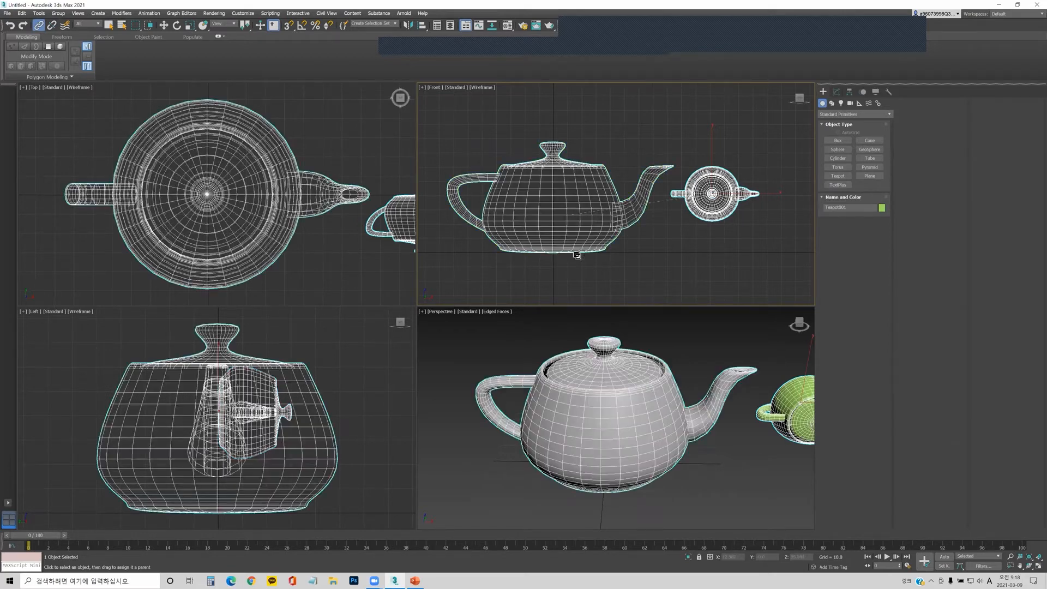
key(w)
mouse_move(712, 155)
mouse_down()
mouse_move(725, 202)
mouse_move(725, 132)
mouse_move(725, 197)
mouse_move(720, 144)
mouse_up()
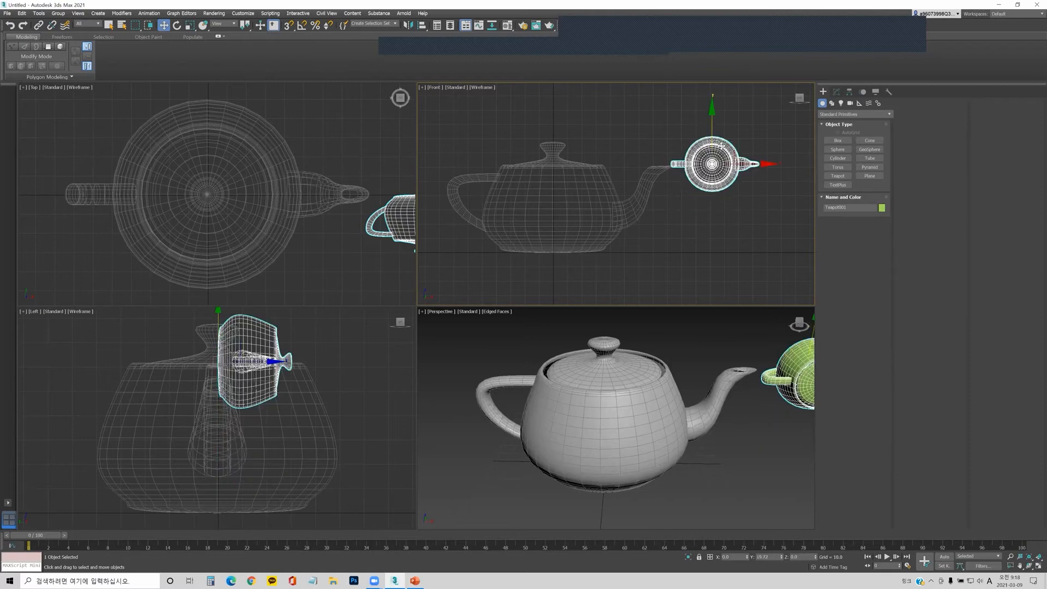
click(560, 201)
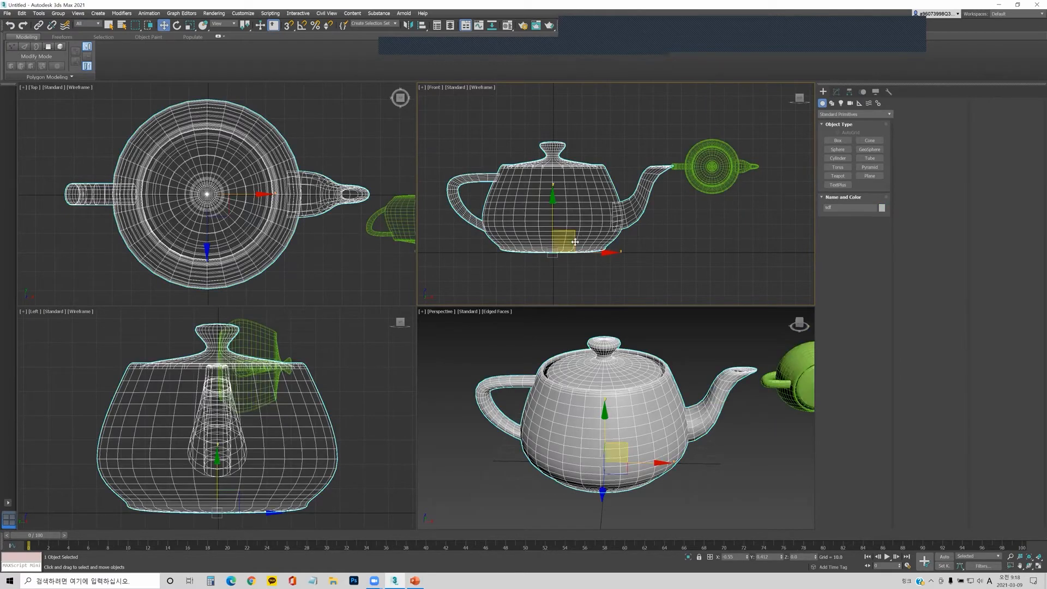
drag(566, 231, 595, 209)
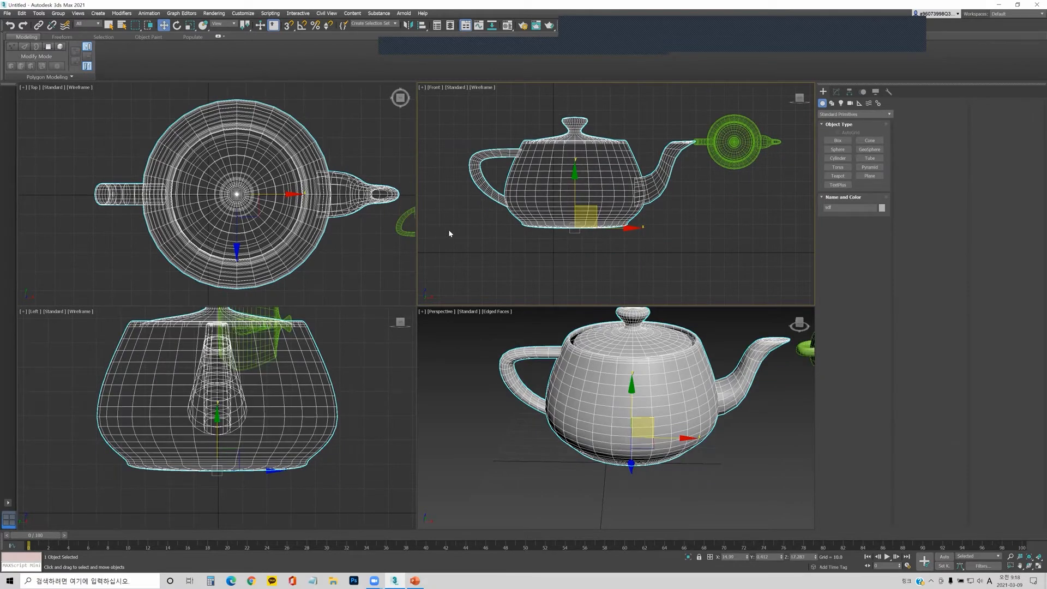
- Unlink the small teapot from the large one and move both teapots independently in the Front viewport
click(720, 162)
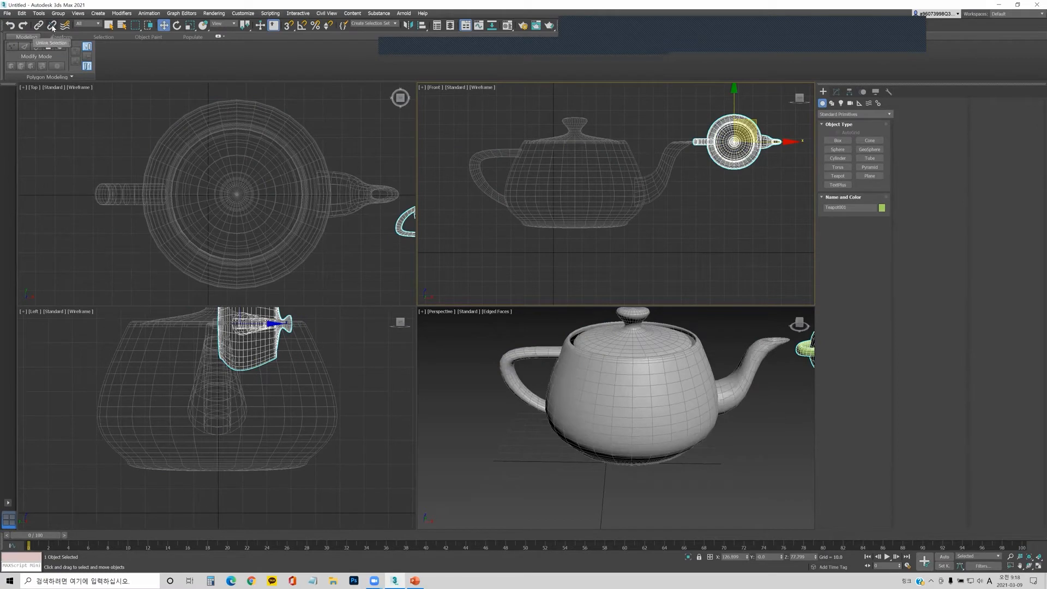
click(585, 212)
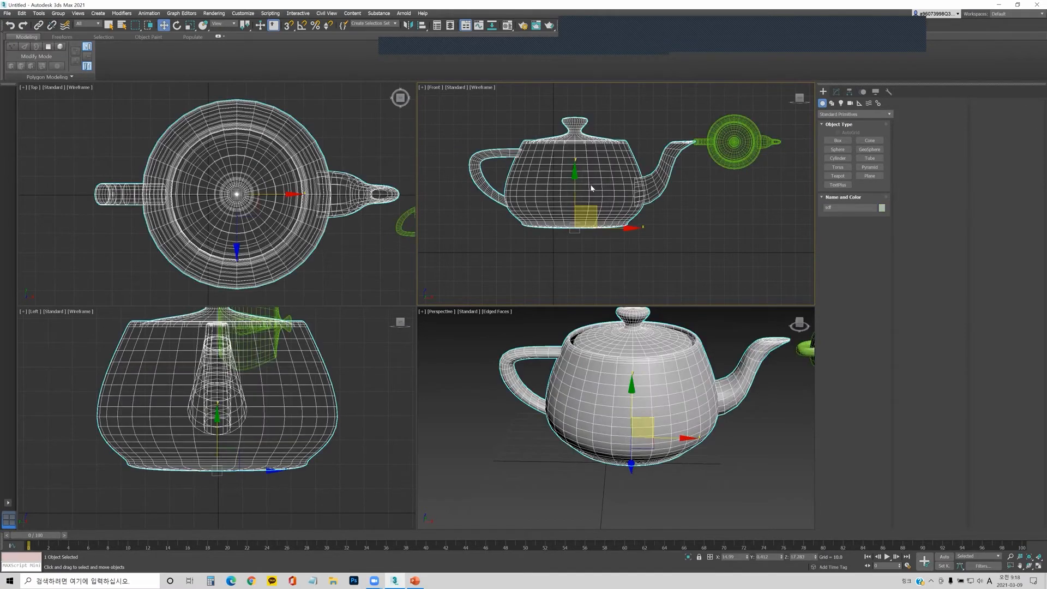
click(729, 151)
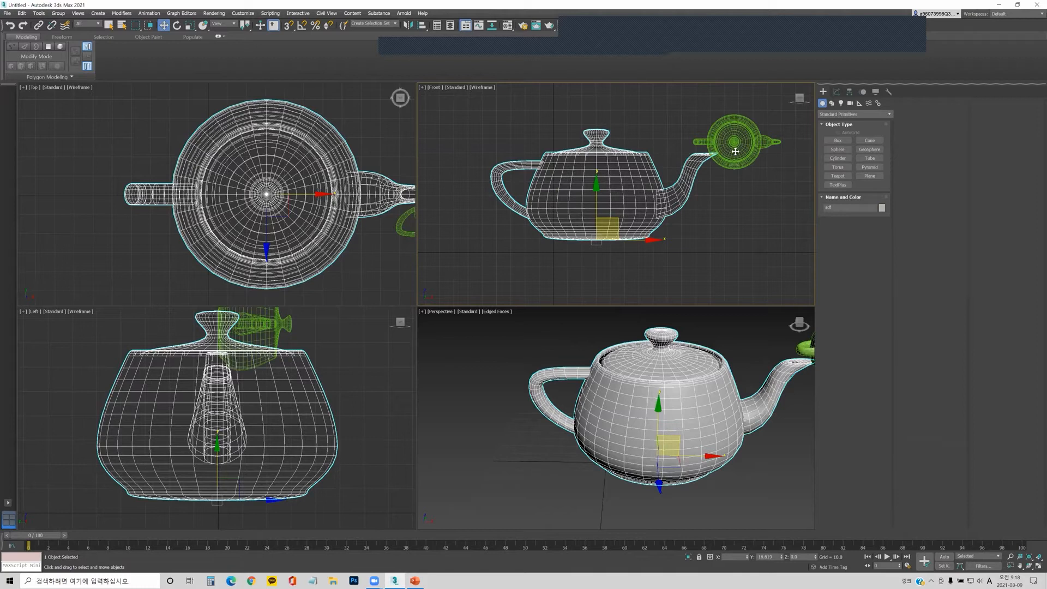
drag(742, 164, 734, 209)
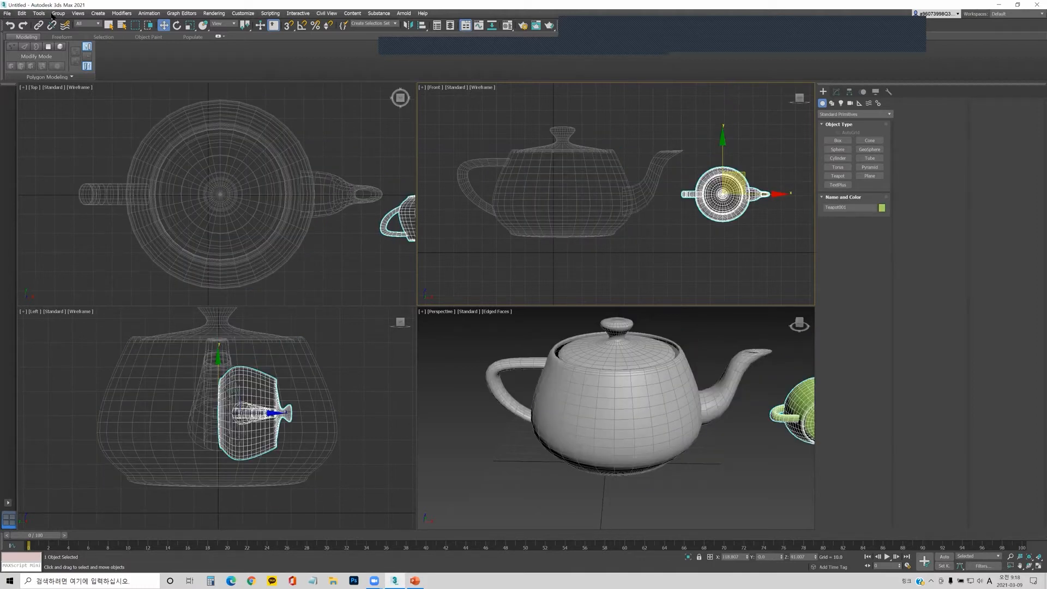
- Select both teapots and group them under the default group name
click(55, 14)
click(462, 186)
click(569, 302)
ctrl+click(600, 207)
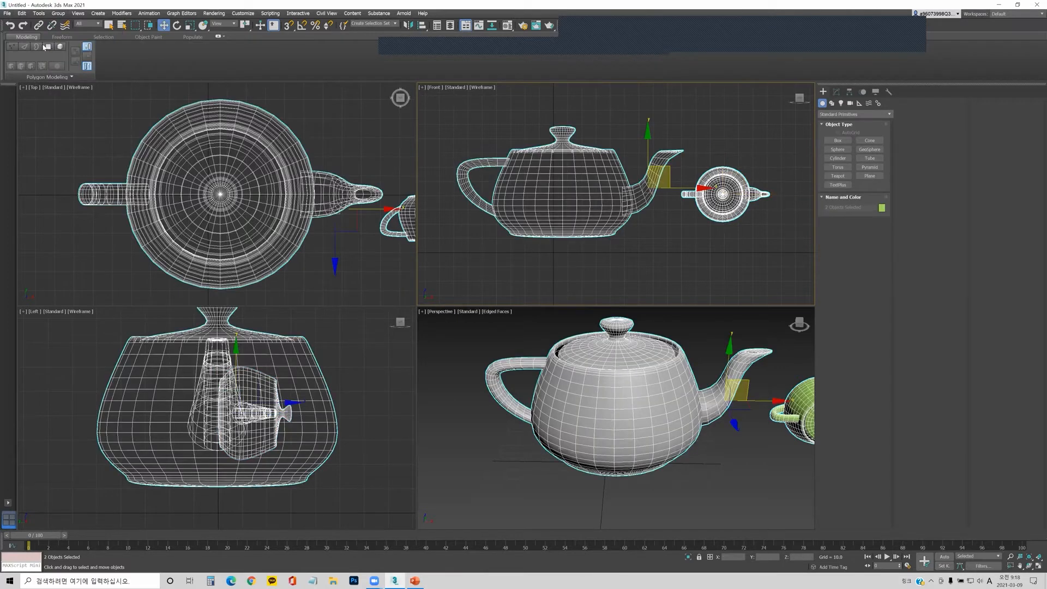
click(57, 14)
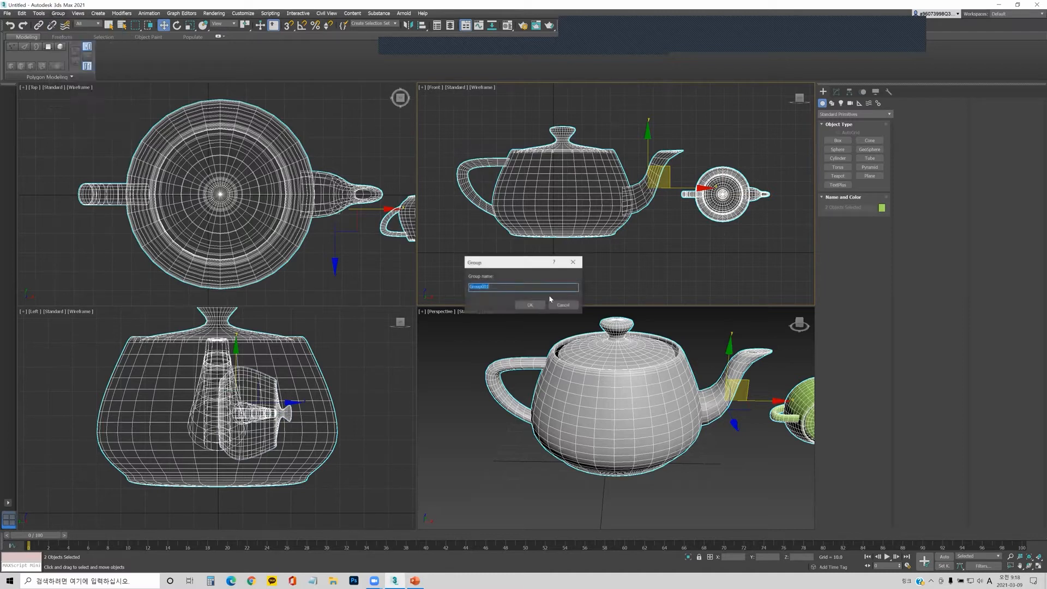
click(530, 305)
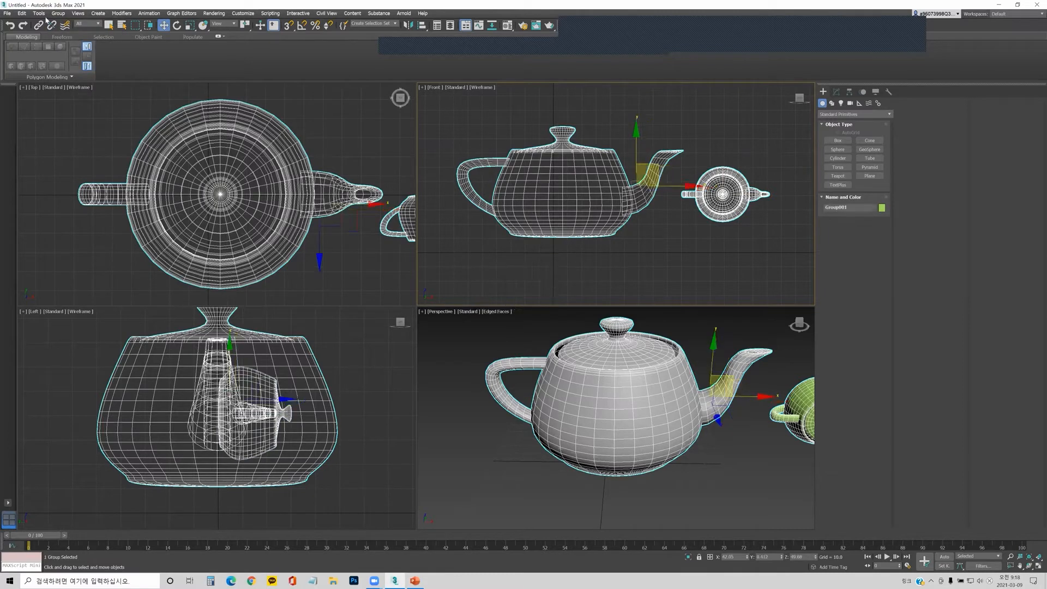
- Open the Scene Explorer, select the teapot group and expand it to list its members
click(78, 13)
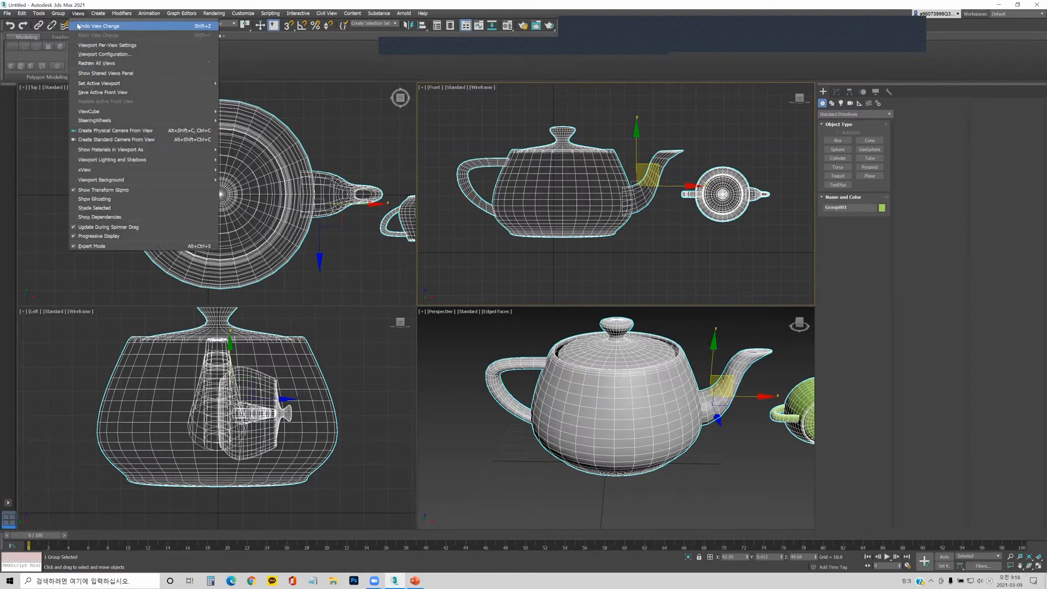
mouse_move(39, 13)
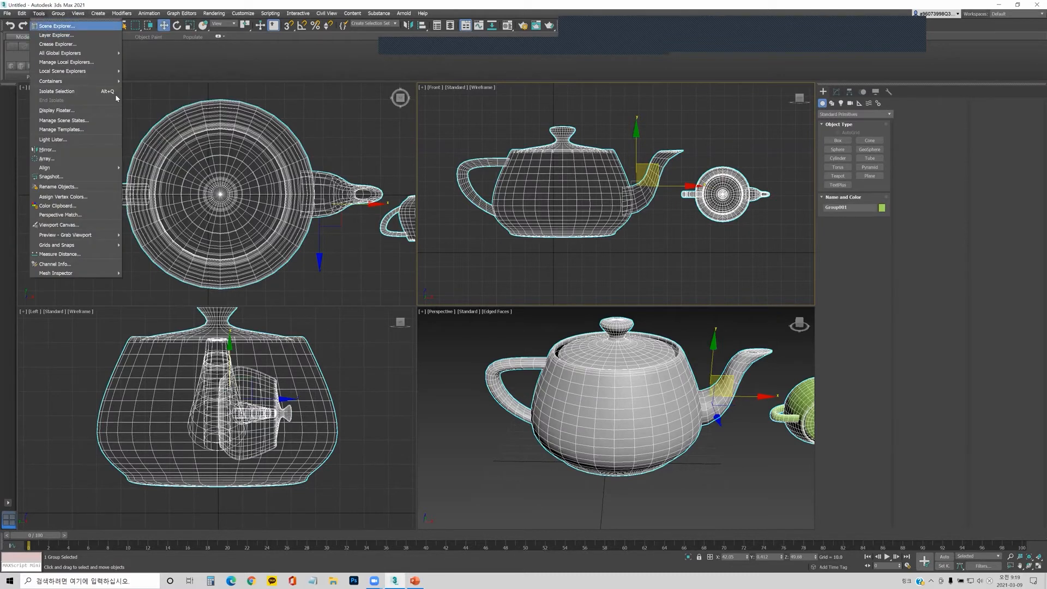
key(Escape)
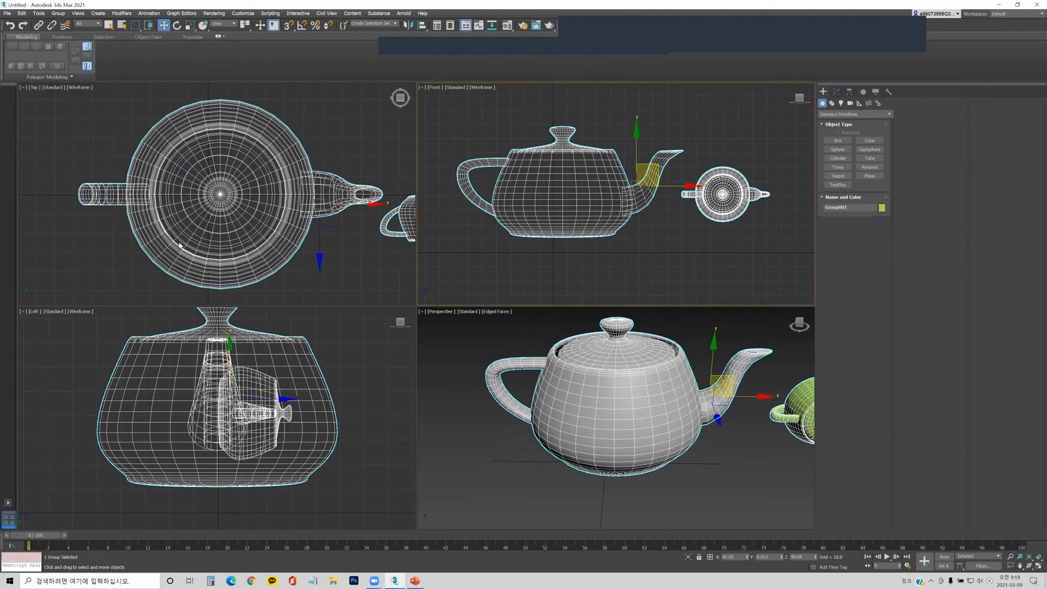
key(ctrl+alt+o)
click(34, 123)
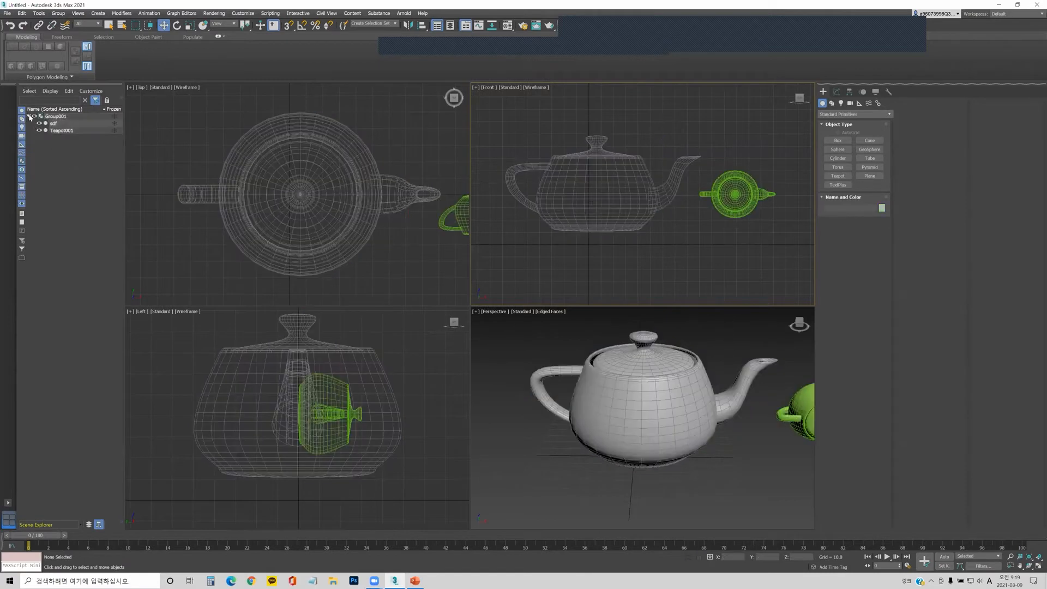
click(29, 117)
click(56, 117)
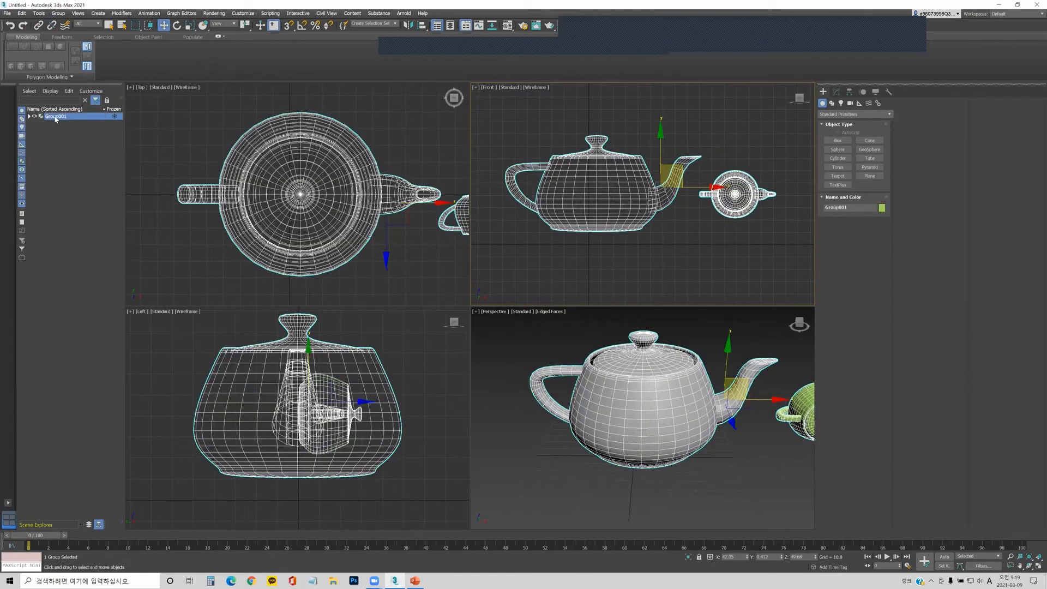
click(30, 117)
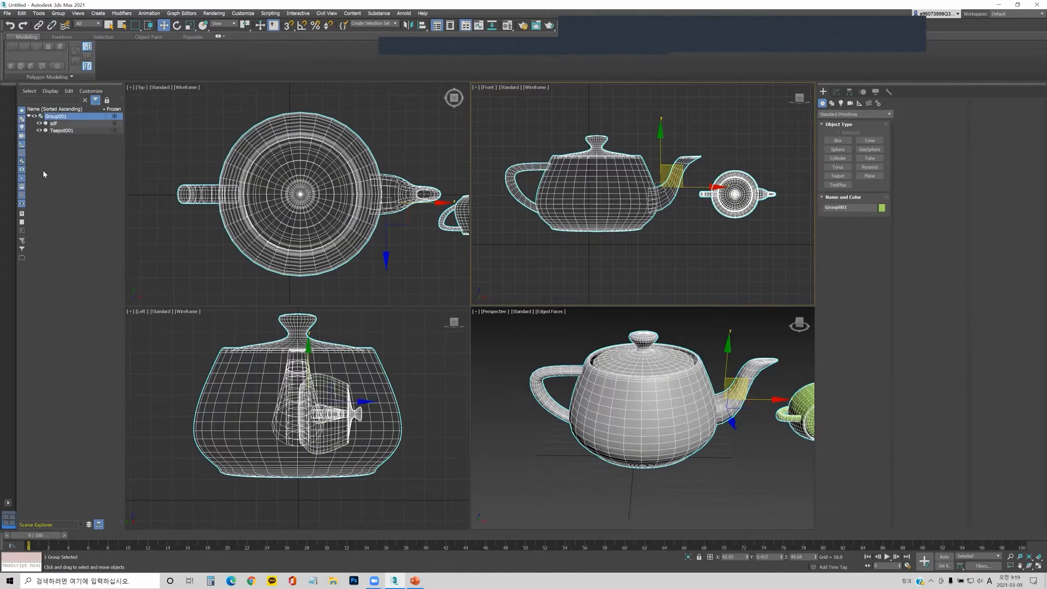
- Move the teapot group around in the Front viewport as a single object
click(575, 270)
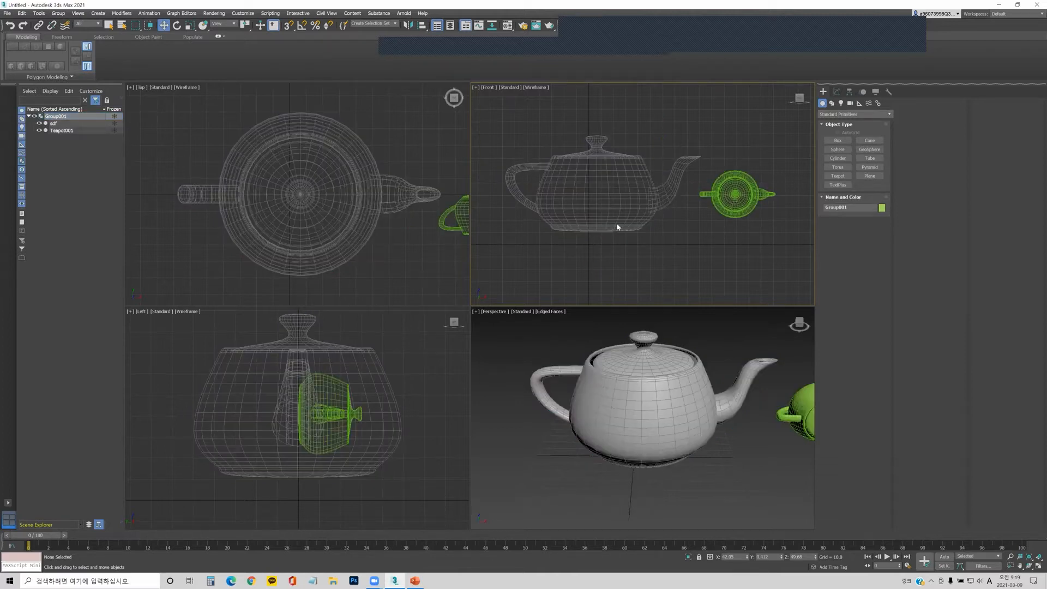
drag(573, 213, 578, 193)
click(589, 260)
click(626, 179)
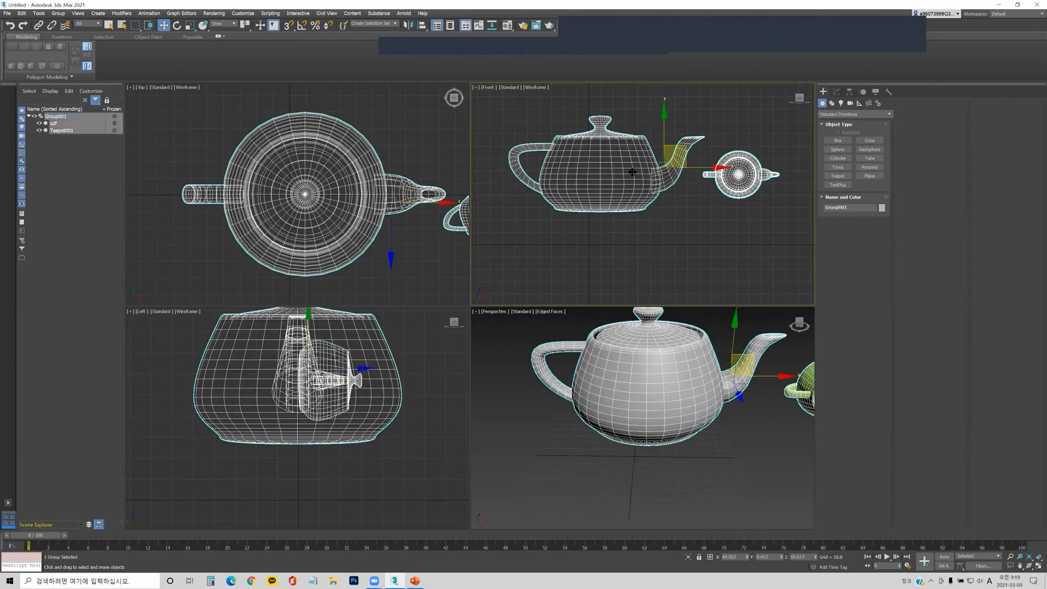
key(ctrl+z)
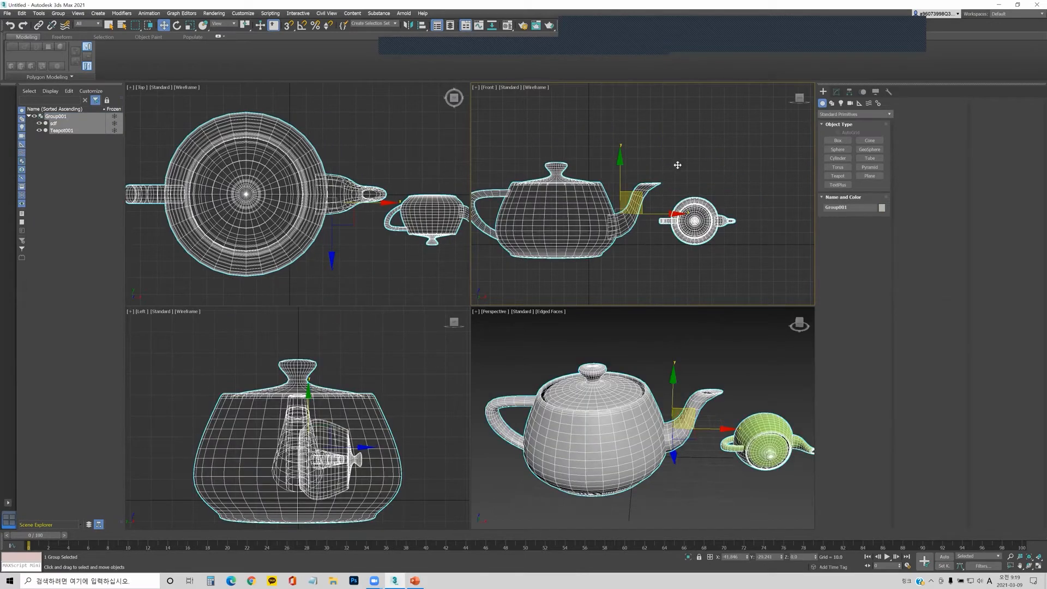
key(ctrl+z)
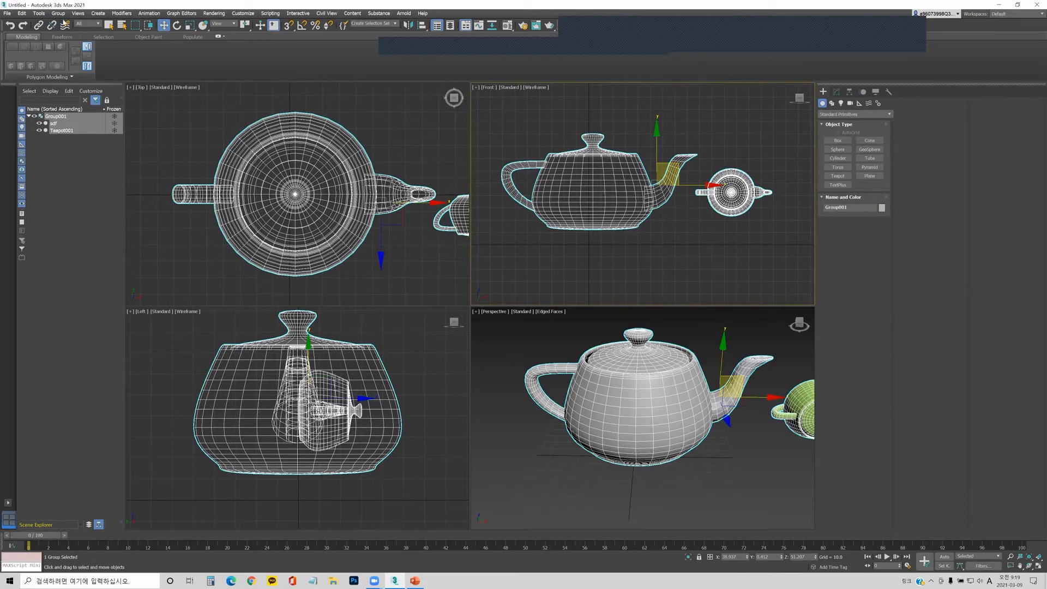
- Open the group for editing and move the small and large teapots individually in the Front viewport
click(58, 13)
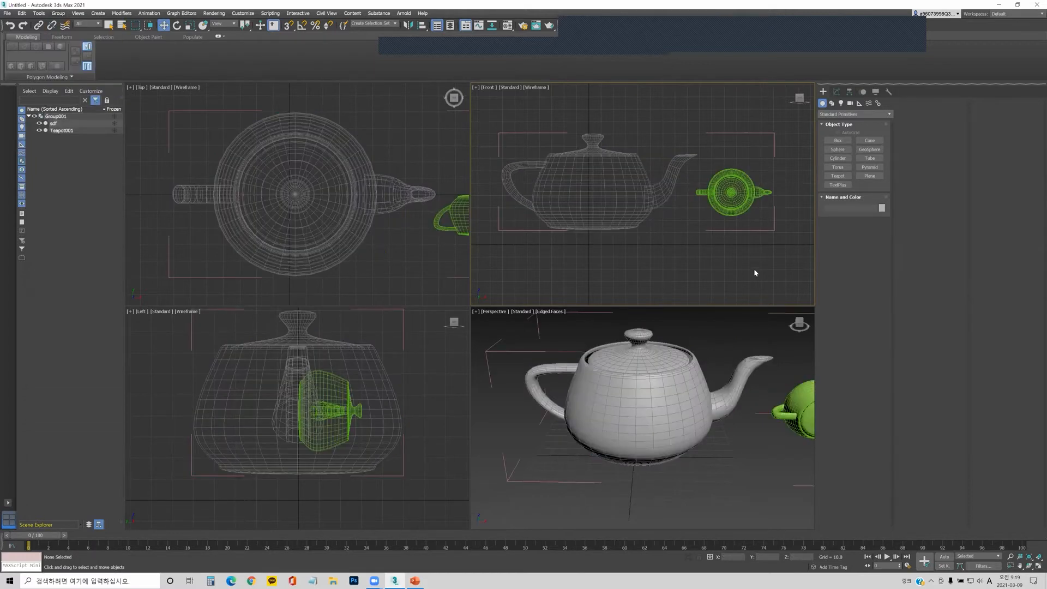
click(725, 182)
drag(725, 183, 745, 195)
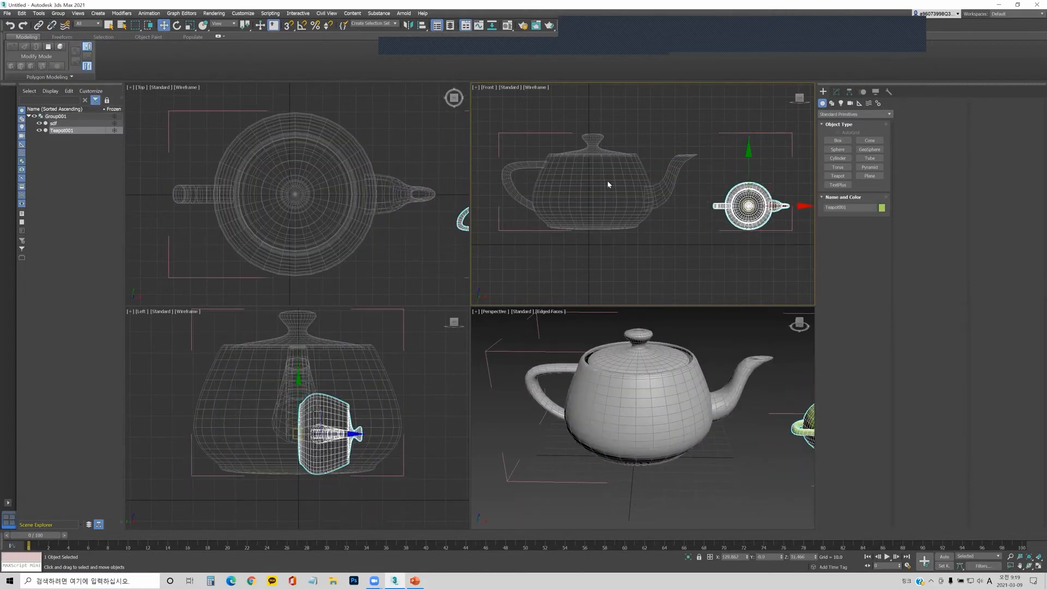
click(600, 184)
drag(593, 183, 616, 179)
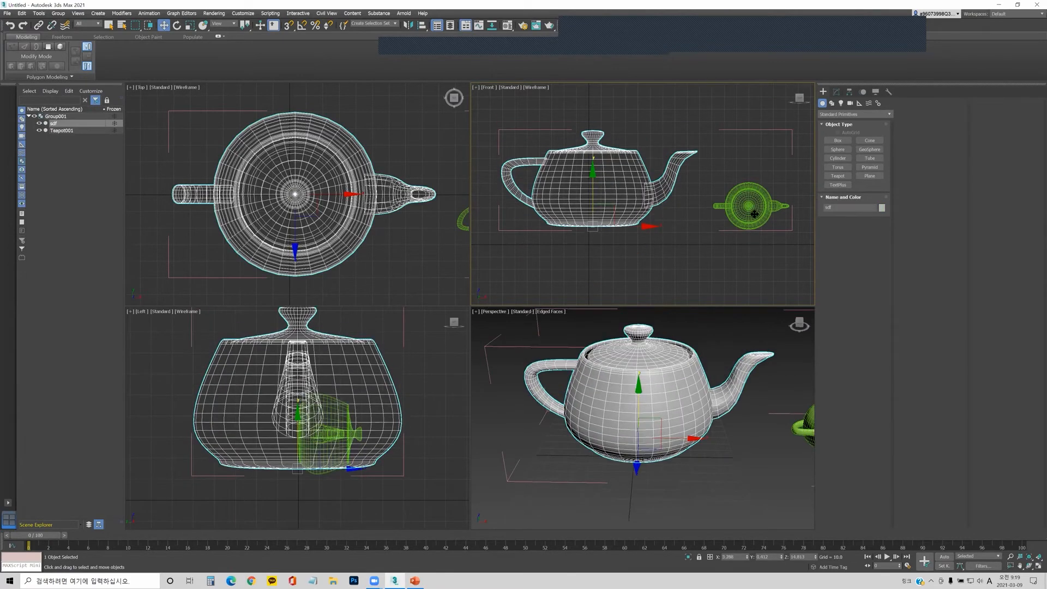
click(715, 209)
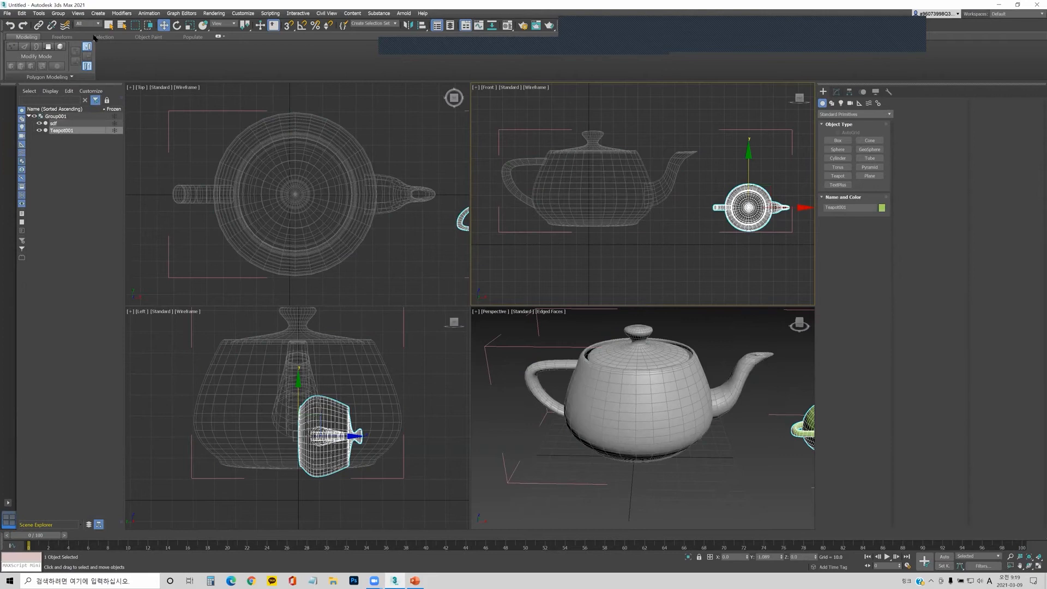
- Close the open group and ungroup it into two separate teapots
click(59, 14)
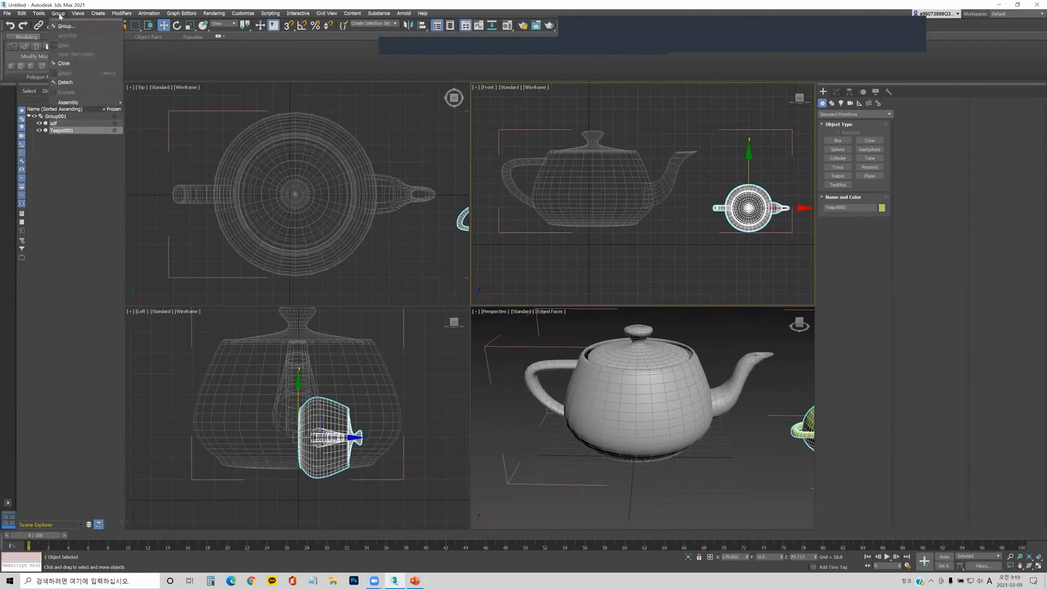
click(63, 62)
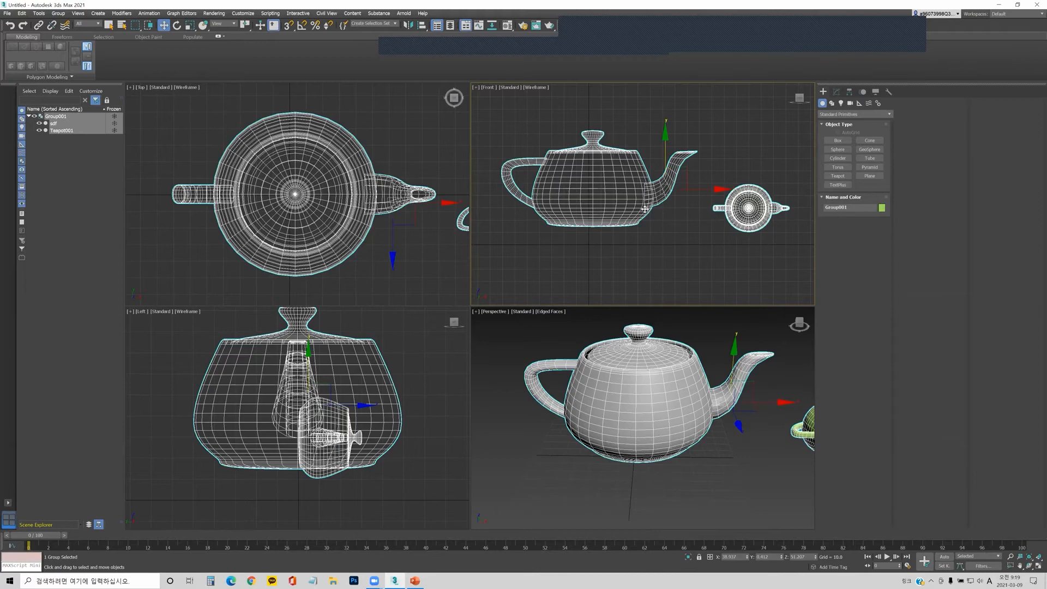
click(58, 13)
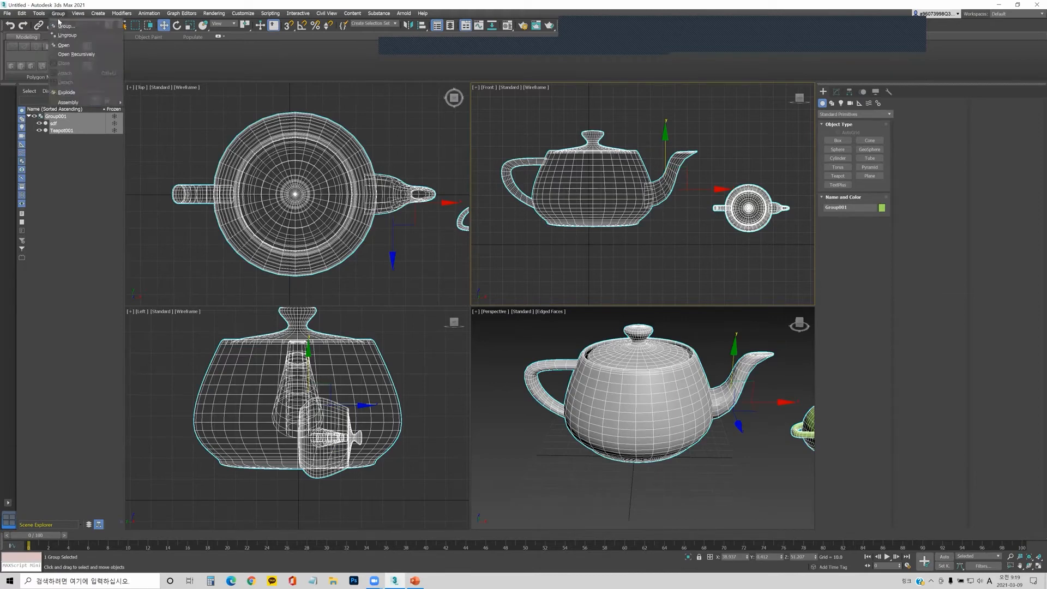
click(66, 35)
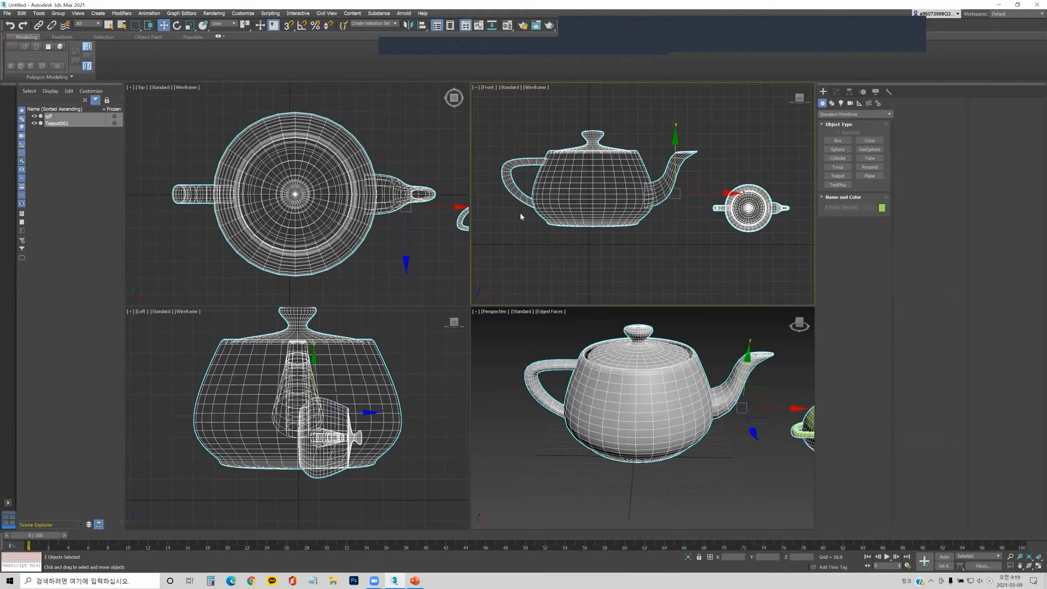
- Move the small teapot below the large teapot's spout in the Front viewport and deselect it
click(749, 224)
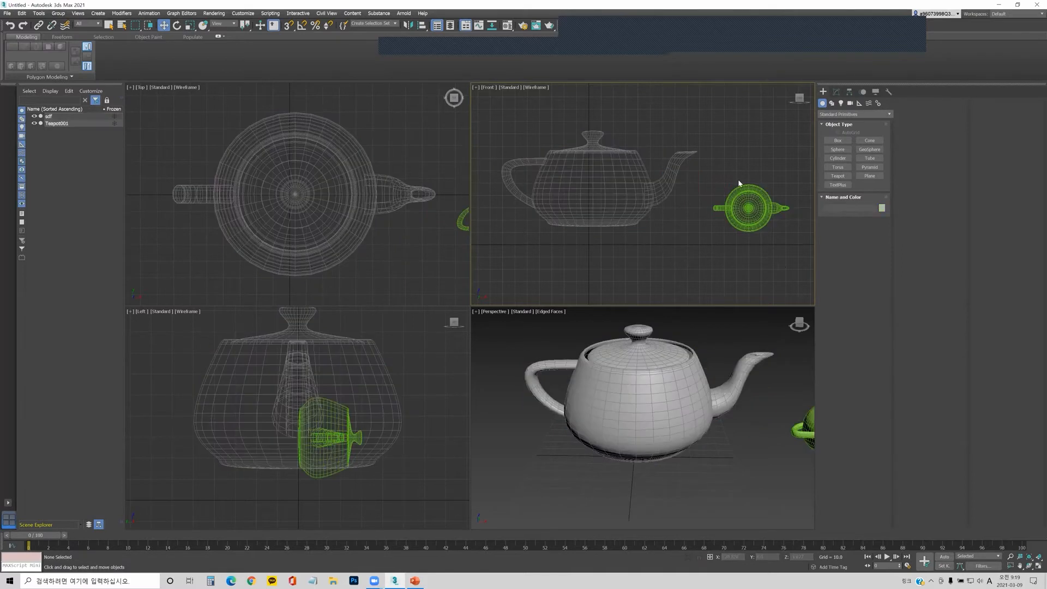
drag(771, 190, 701, 210)
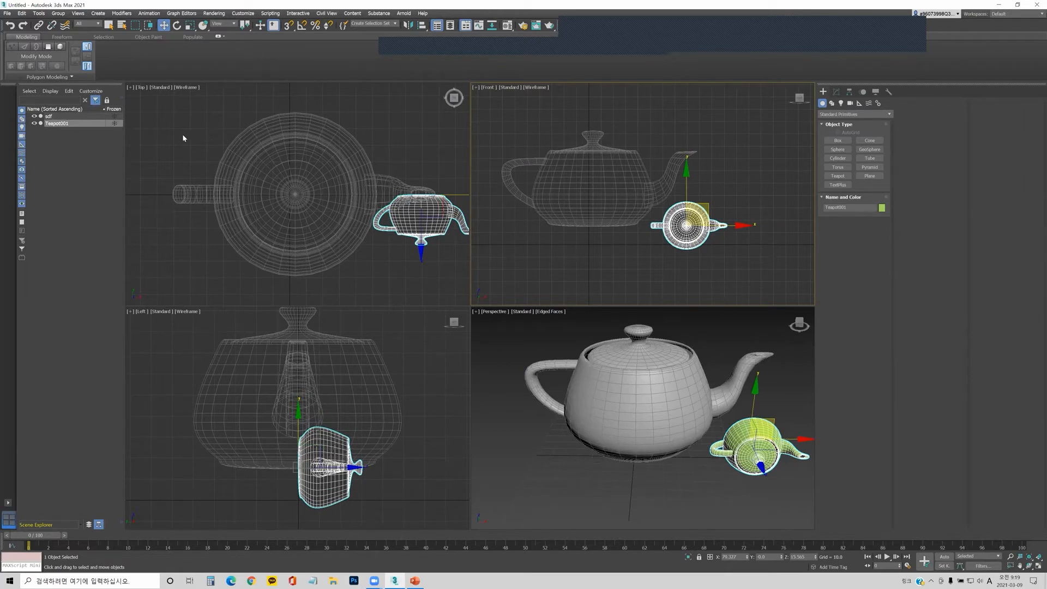
click(228, 140)
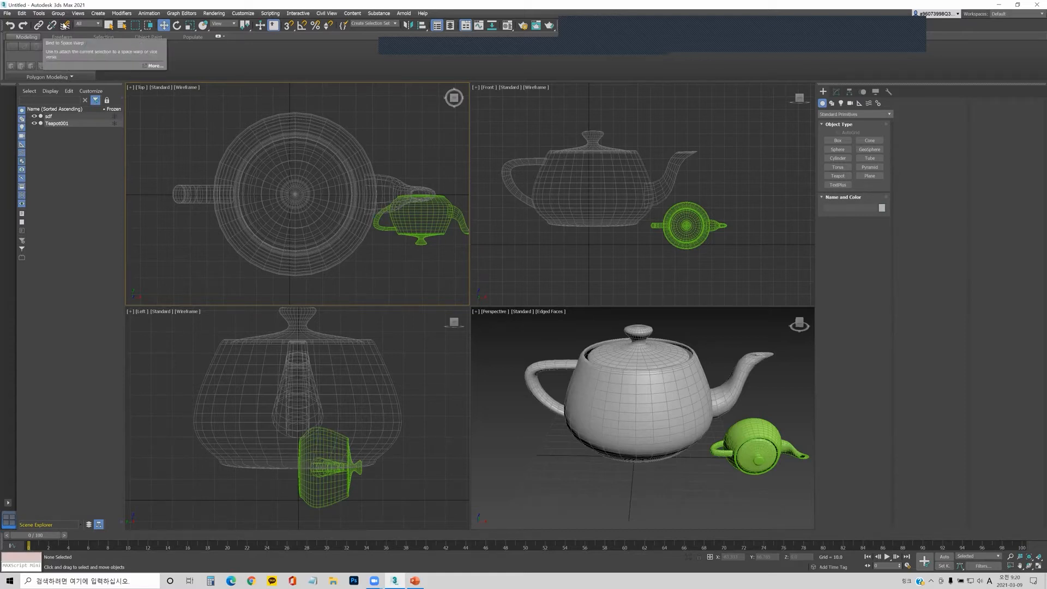
- Examine the selection filter's object types alongside the Shapes, Cameras and Helpers creation categories
click(99, 24)
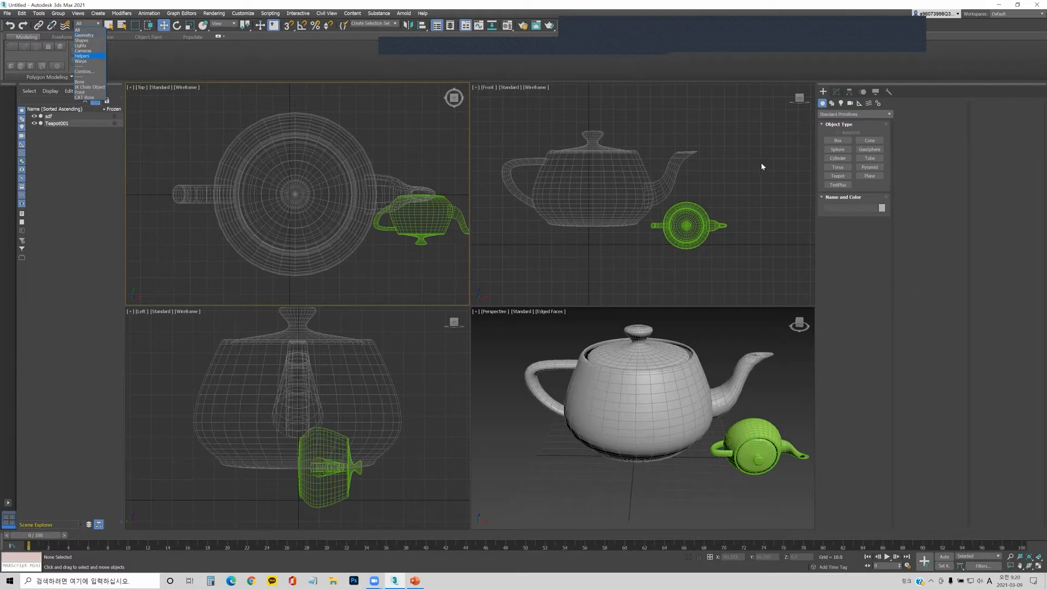
click(832, 104)
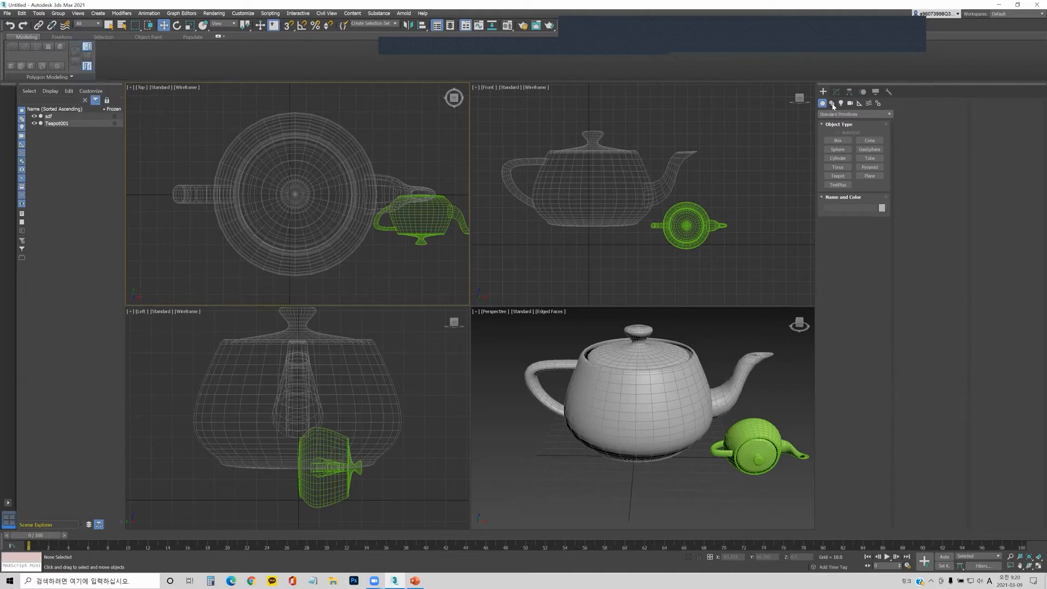
click(831, 103)
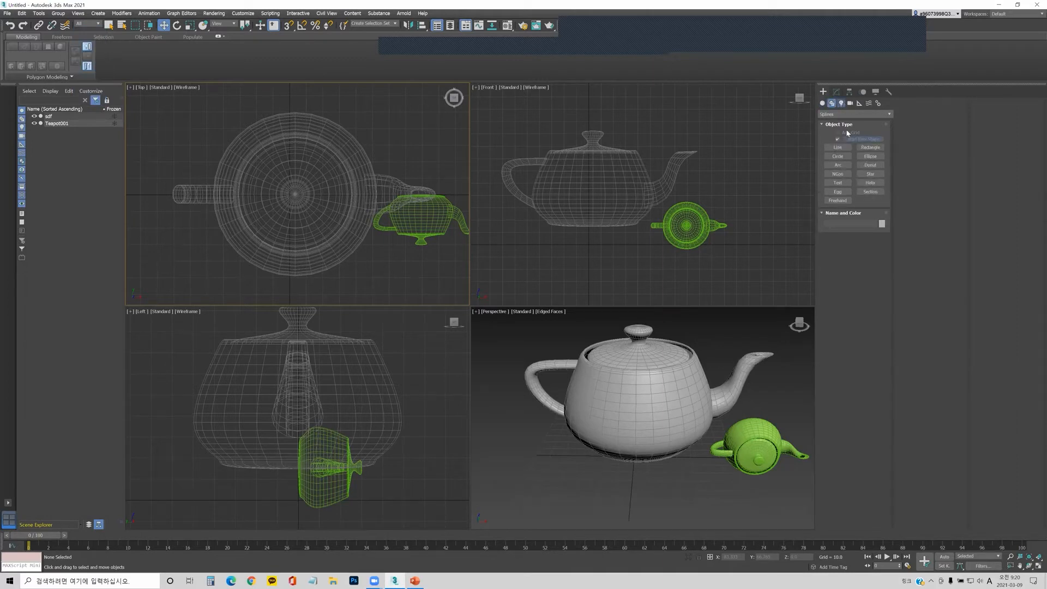
click(849, 103)
click(859, 103)
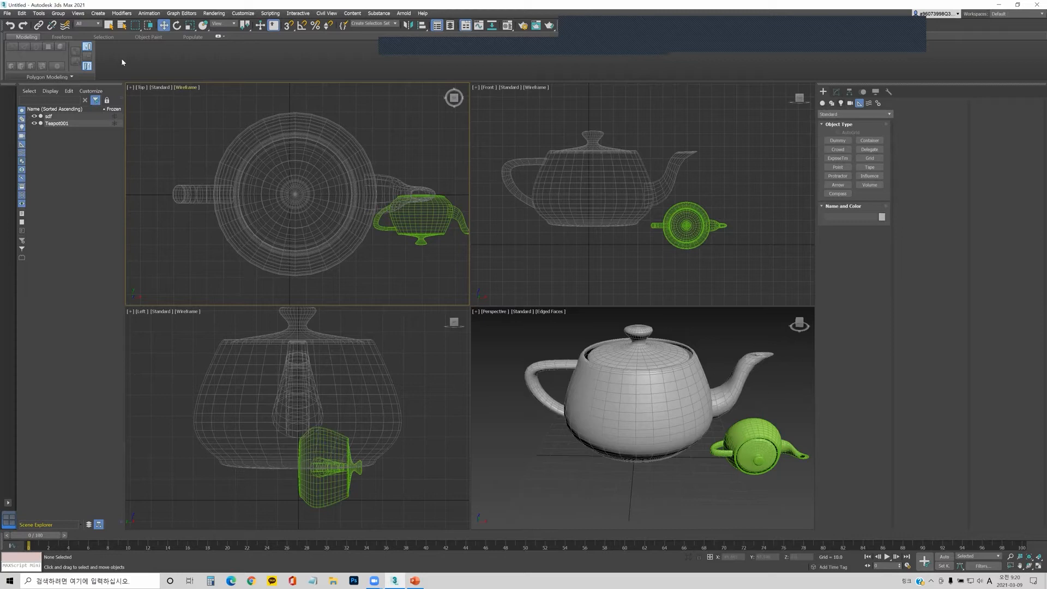
- Restrict the selection filter to Helpers and try to select the teapots in the viewports
click(88, 24)
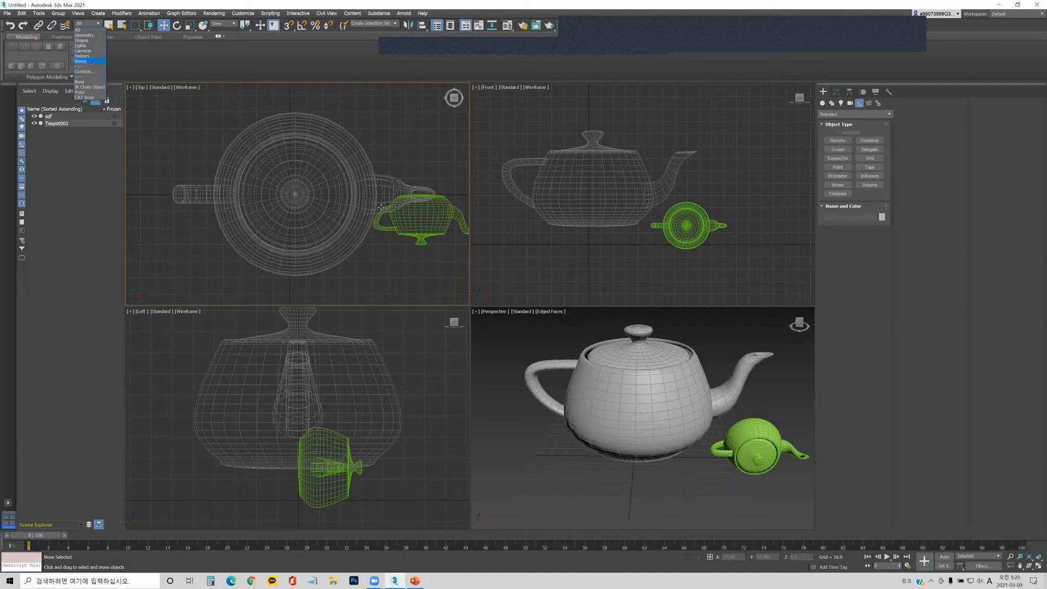
click(87, 56)
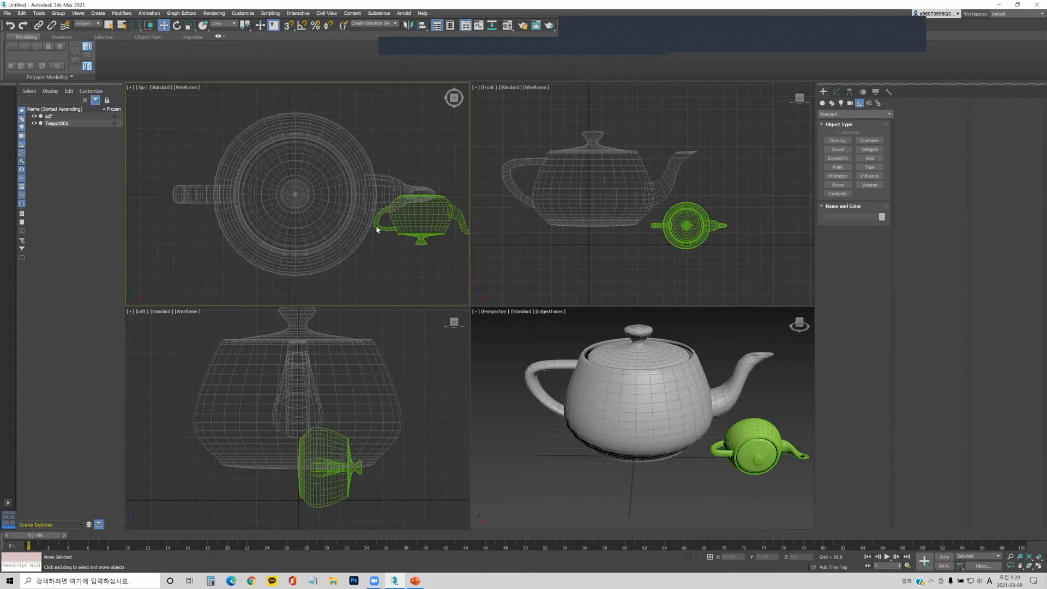
click(98, 24)
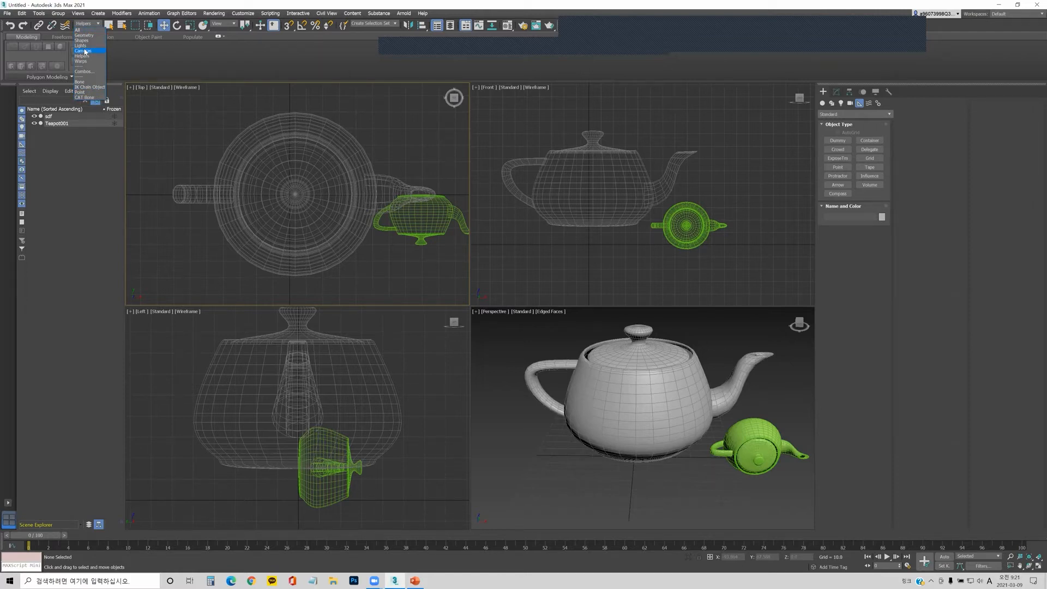
click(434, 260)
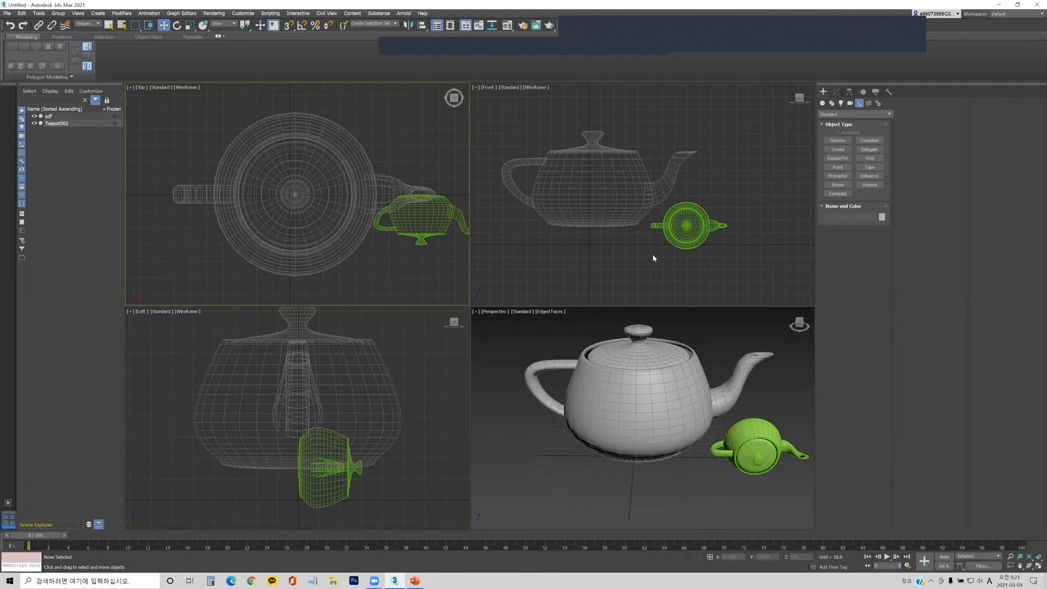
click(502, 120)
click(395, 188)
click(109, 25)
right_click(341, 136)
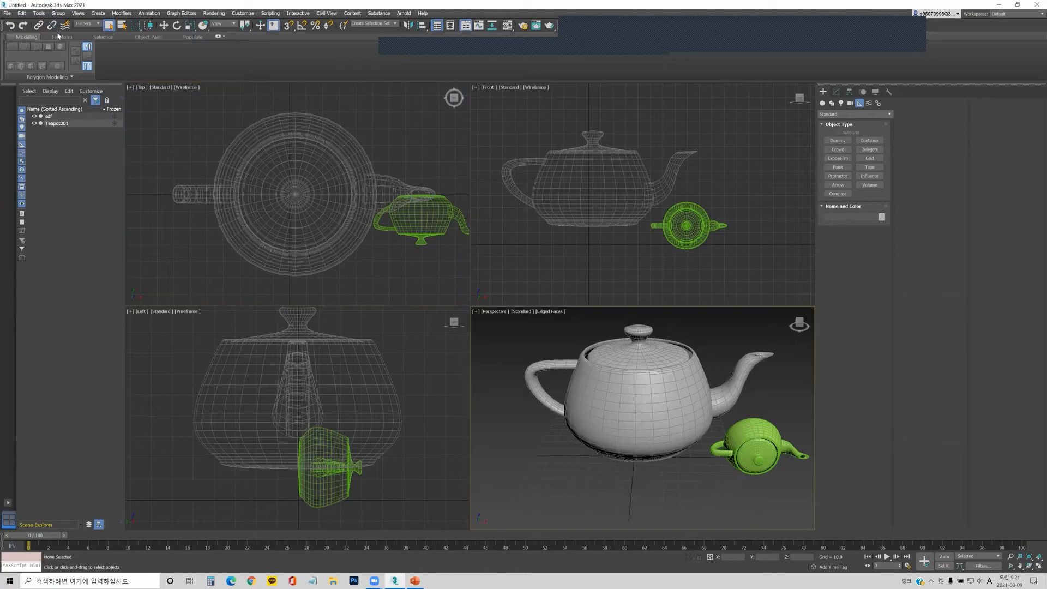
click(163, 25)
click(345, 147)
- Set the selection filter to All and select the small and large teapots alternately in the Top viewport
click(87, 24)
click(84, 30)
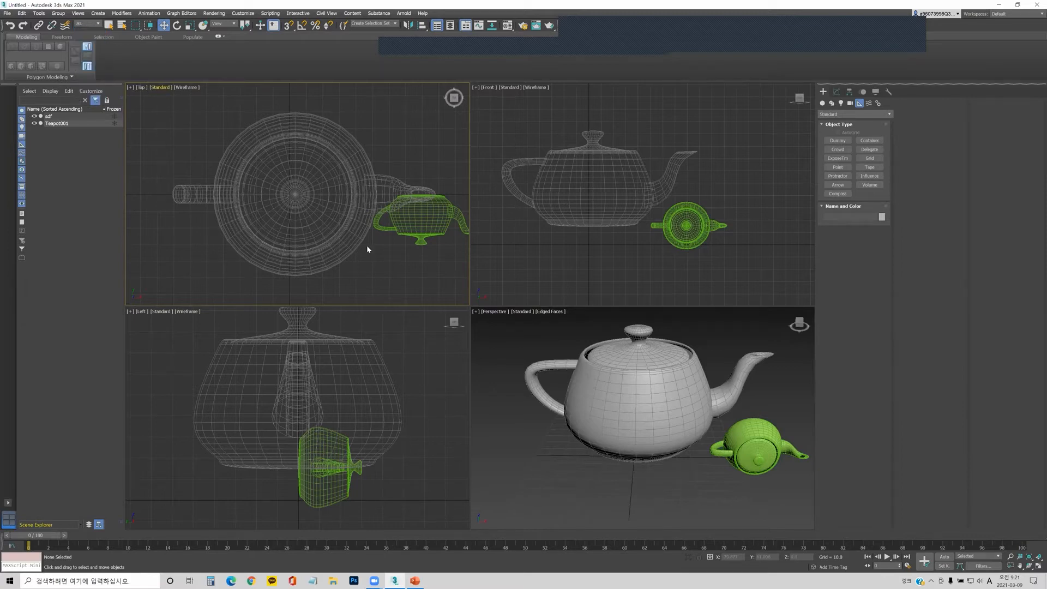
click(415, 212)
click(345, 159)
click(403, 150)
click(420, 227)
click(334, 195)
- Delete the small green teapot and select the large teapot
click(437, 222)
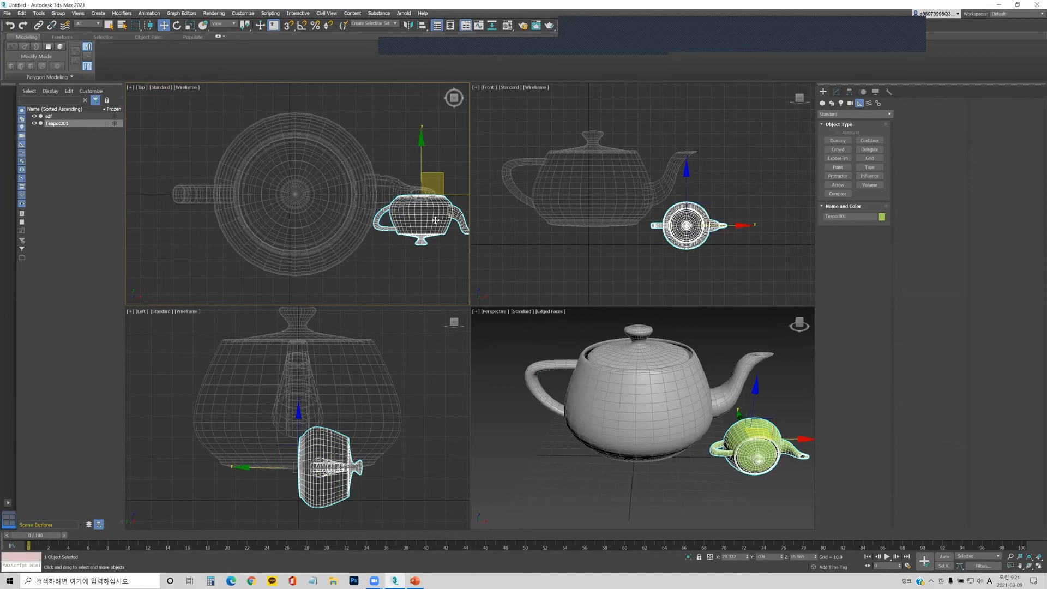
key(Delete)
click(304, 208)
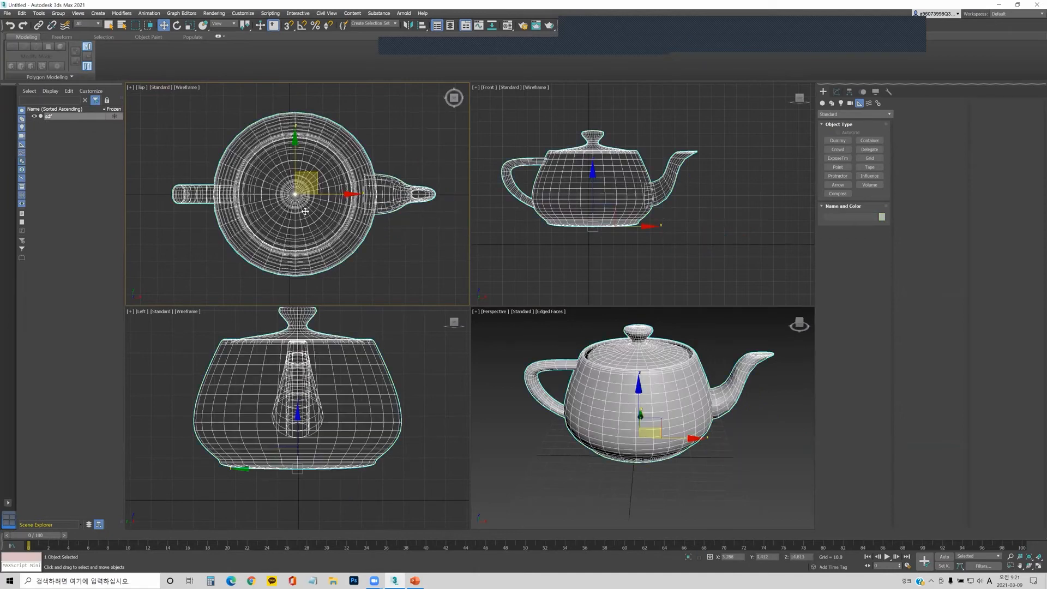
- Compare the Select From Scene object list with the Scene Explorer, and close it without choosing anything
click(122, 26)
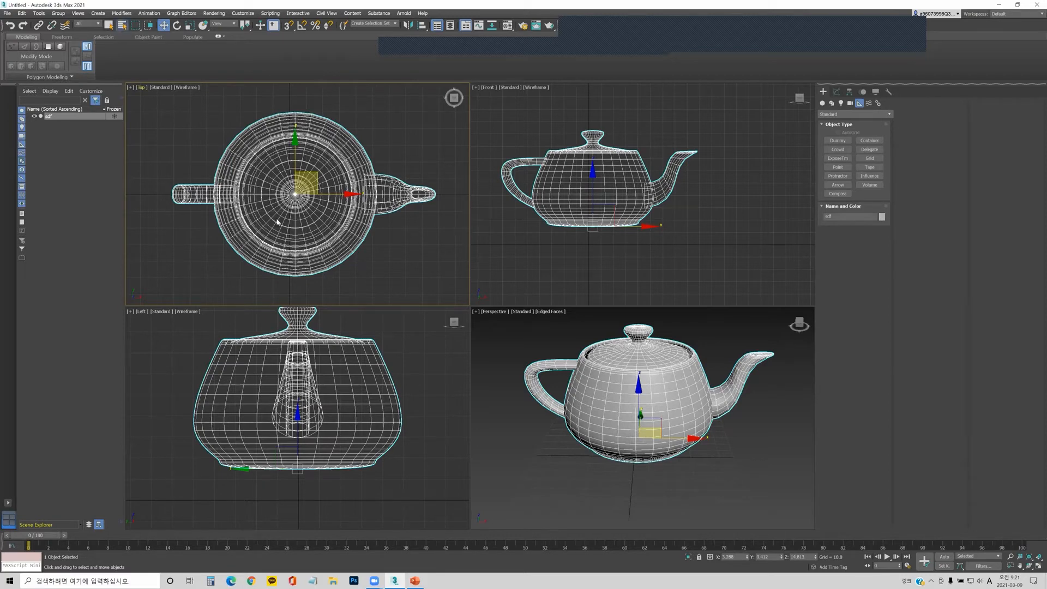
drag(83, 8, 287, 111)
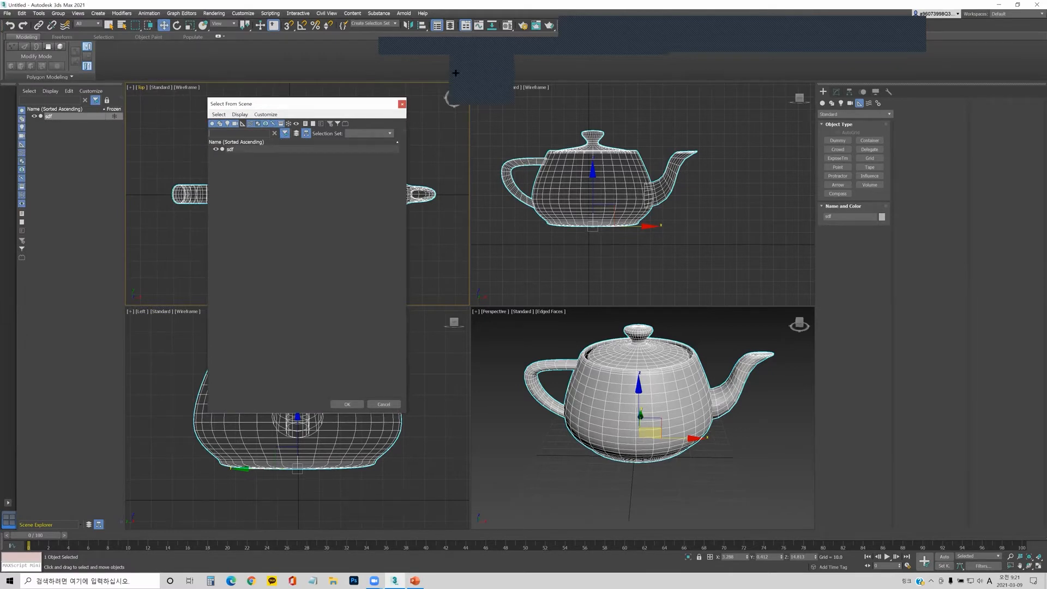
drag(123, 261, 141, 282)
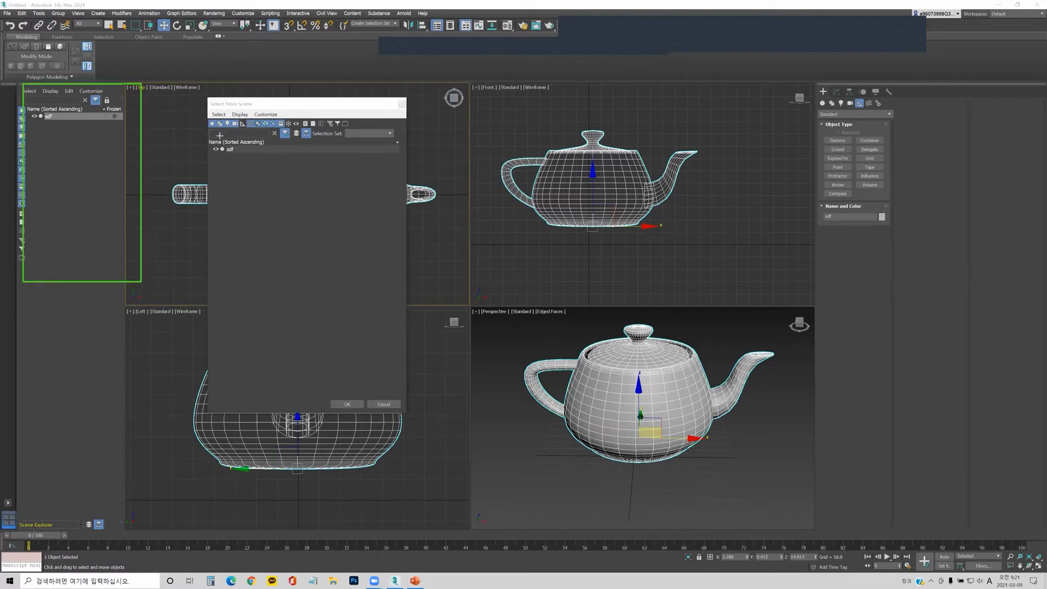
mouse_move(210, 99)
mouse_down()
mouse_move(349, 206)
mouse_move(390, 316)
mouse_up()
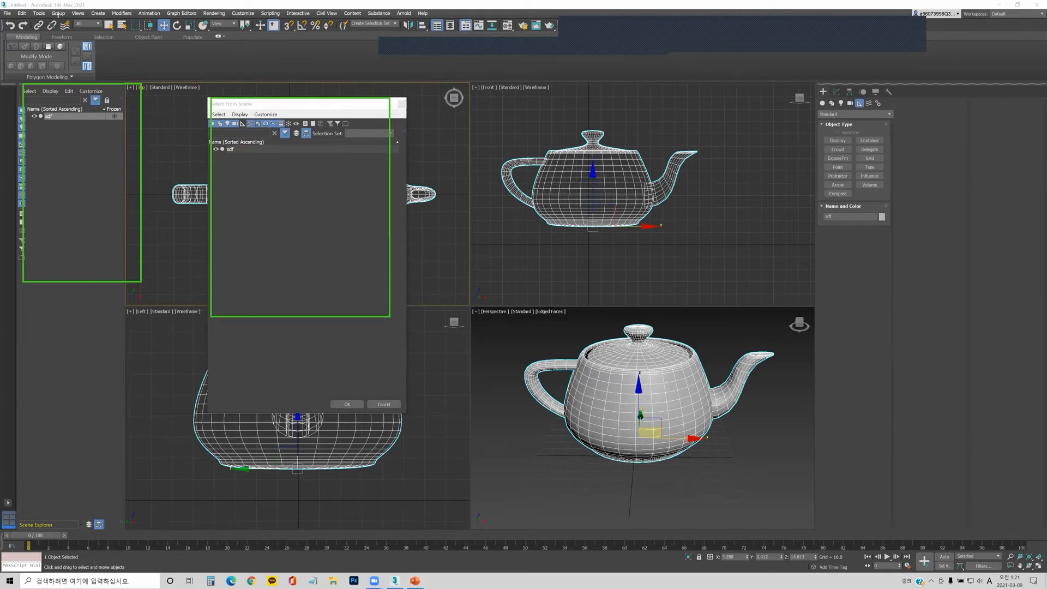
click(383, 404)
- Create five teapots of different sizes around the large teapot in the Top viewport
click(822, 103)
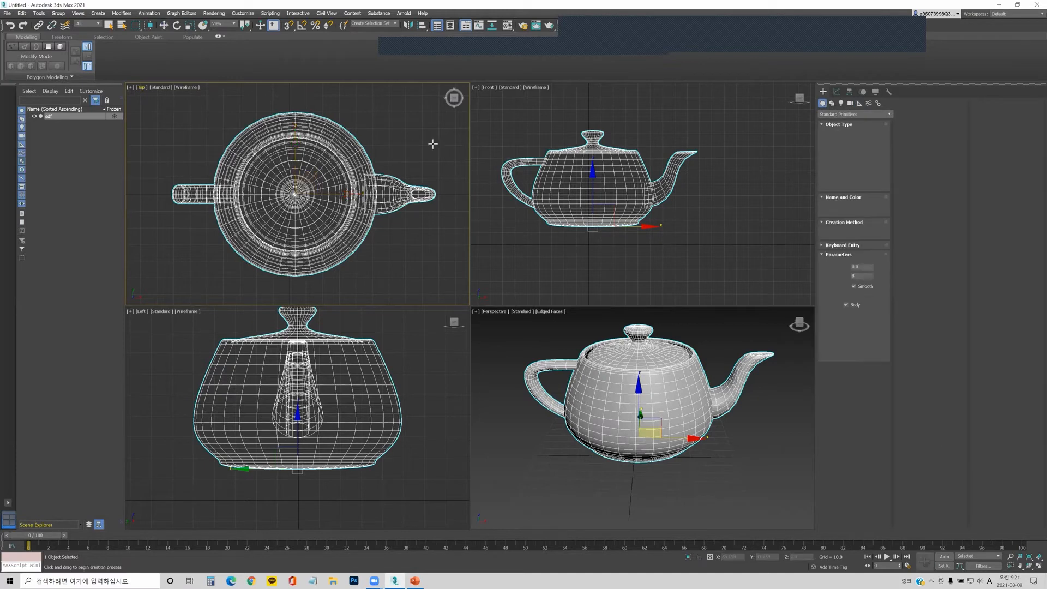
drag(407, 123, 430, 142)
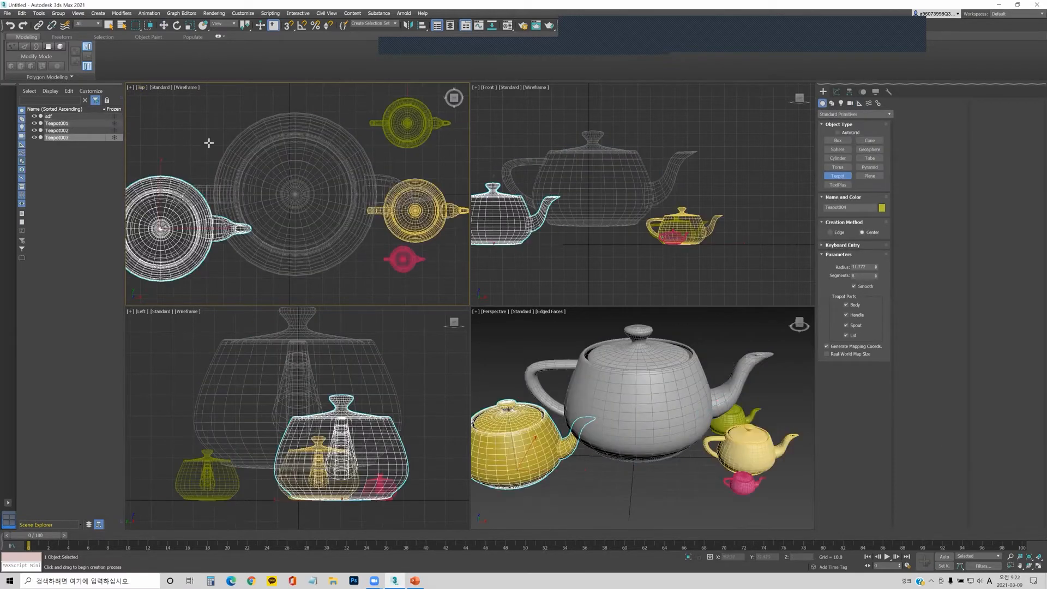
drag(191, 137, 214, 152)
key(w)
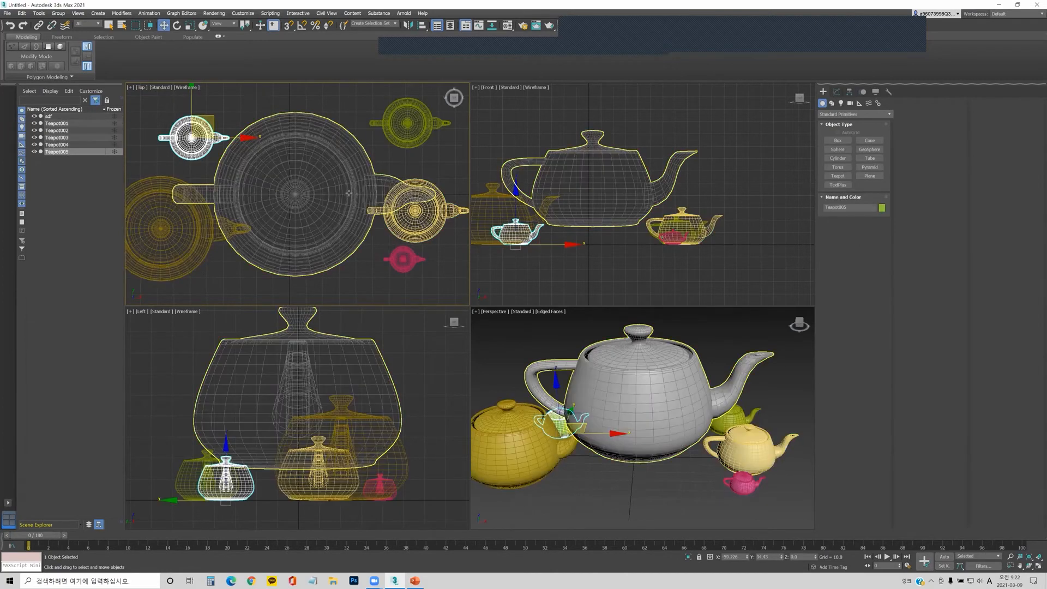
key(ctrl+shift+z)
key(r)
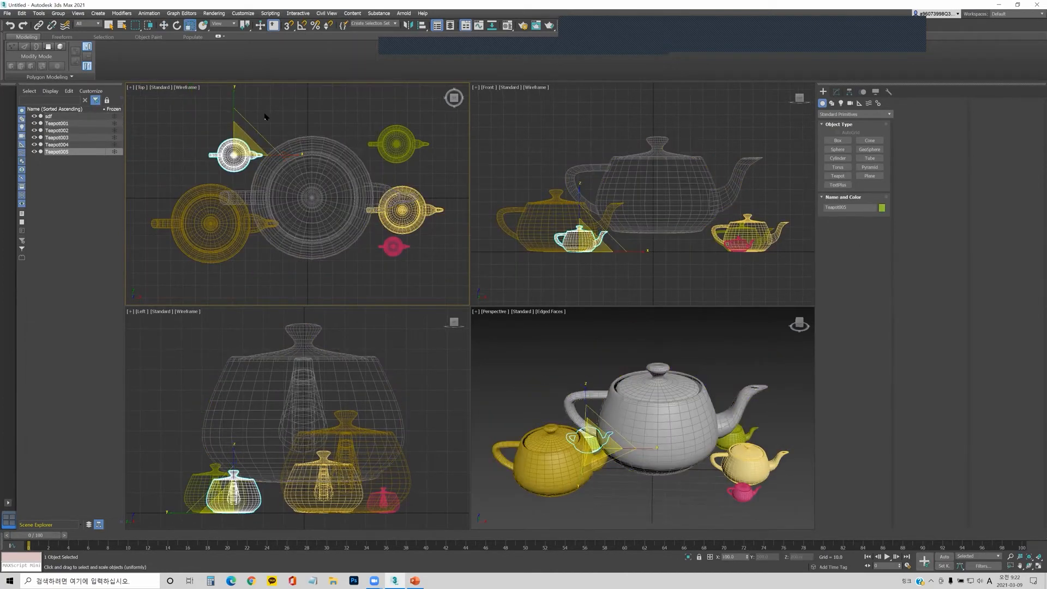
- Select sdf, Teapot002, Teapot003 and Teapot005 one after another by name in the Scene Explorer
click(46, 117)
click(56, 130)
click(57, 137)
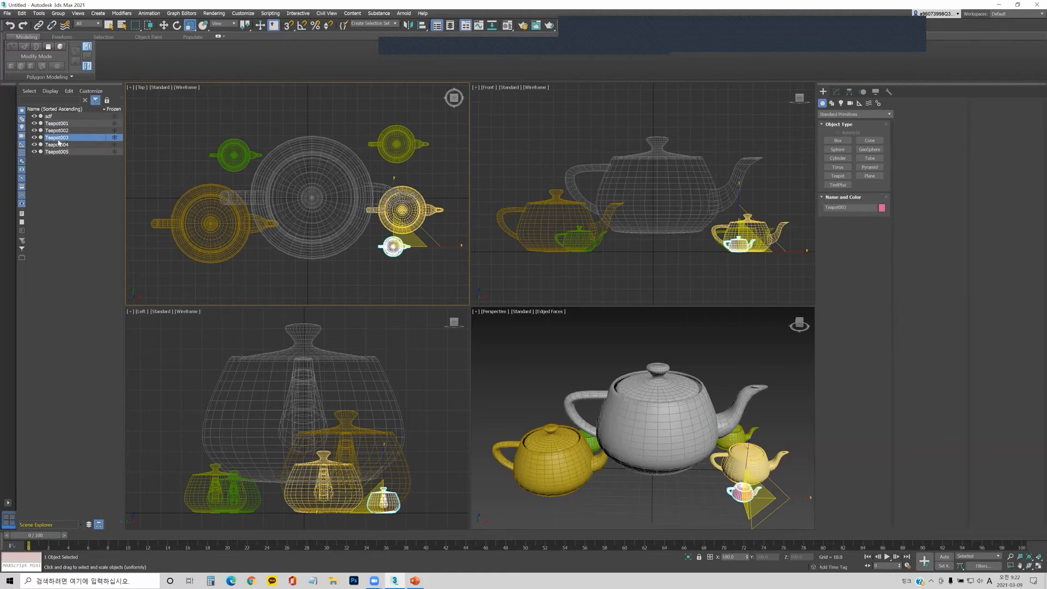
click(56, 152)
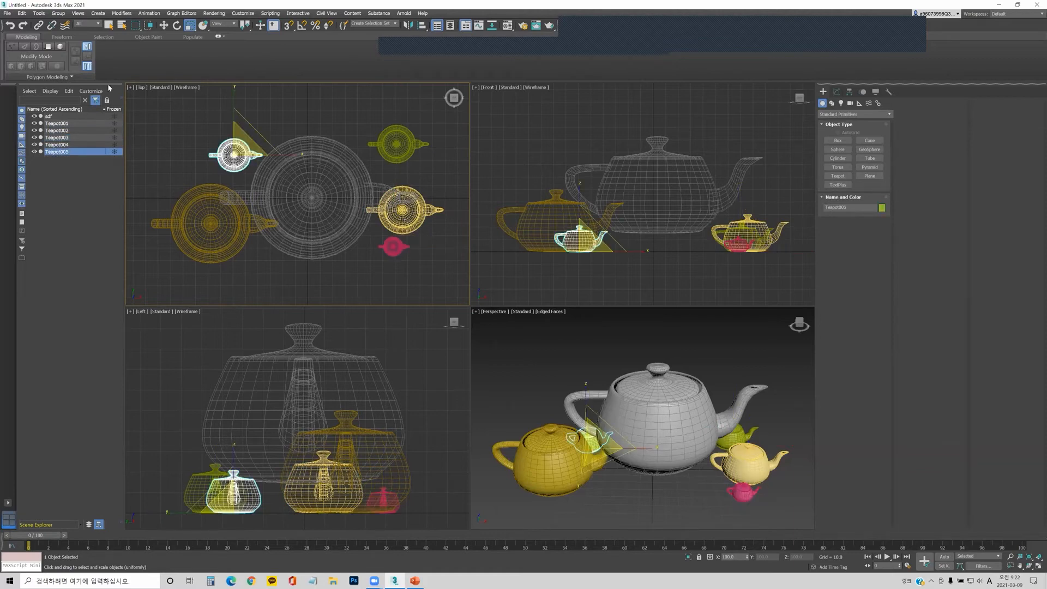
- Select Teapot005 by name through the Select From Scene list and confirm the choice
click(122, 25)
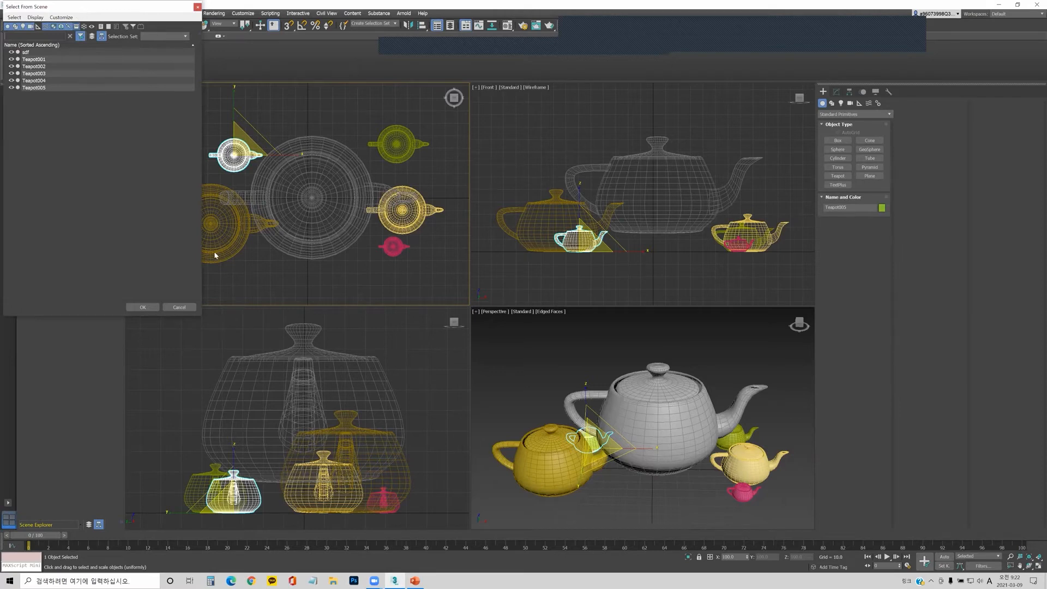
click(189, 225)
click(195, 245)
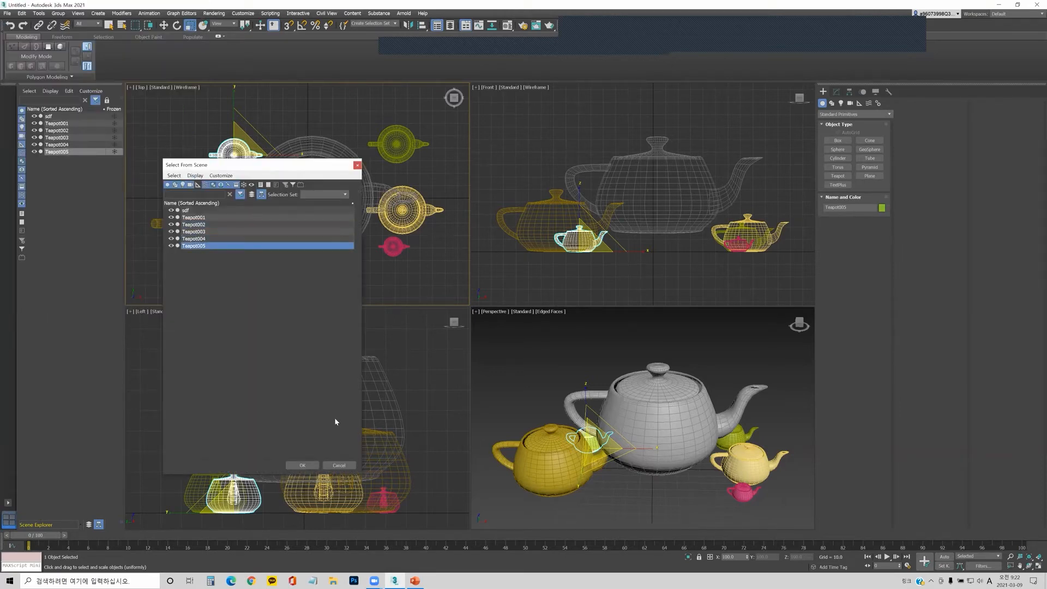
click(307, 466)
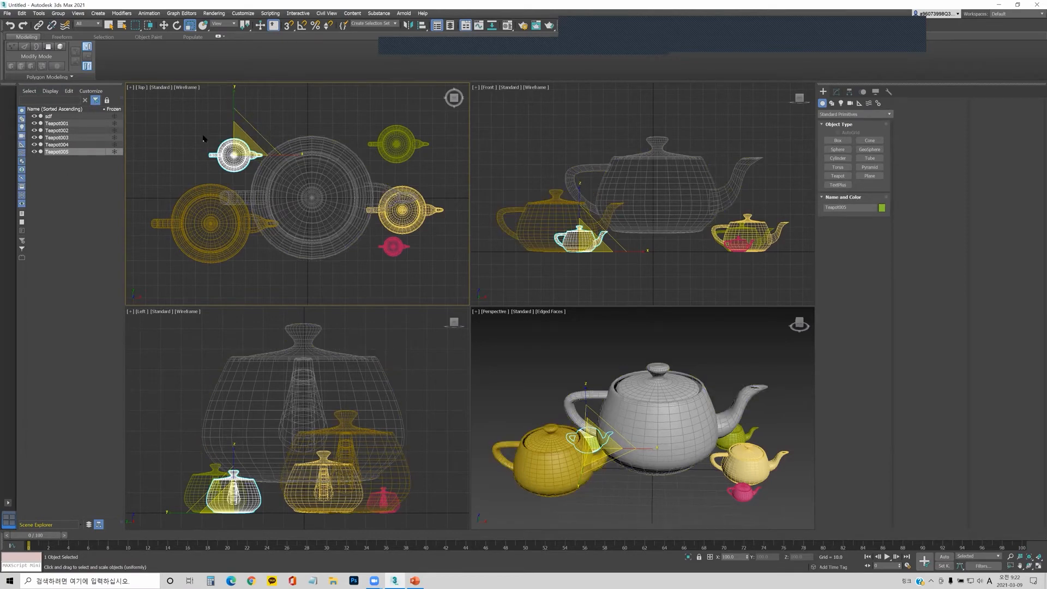
- Clear the selection and select several teapots together with a rectangular region in the Top viewport
key(ctrl+d)
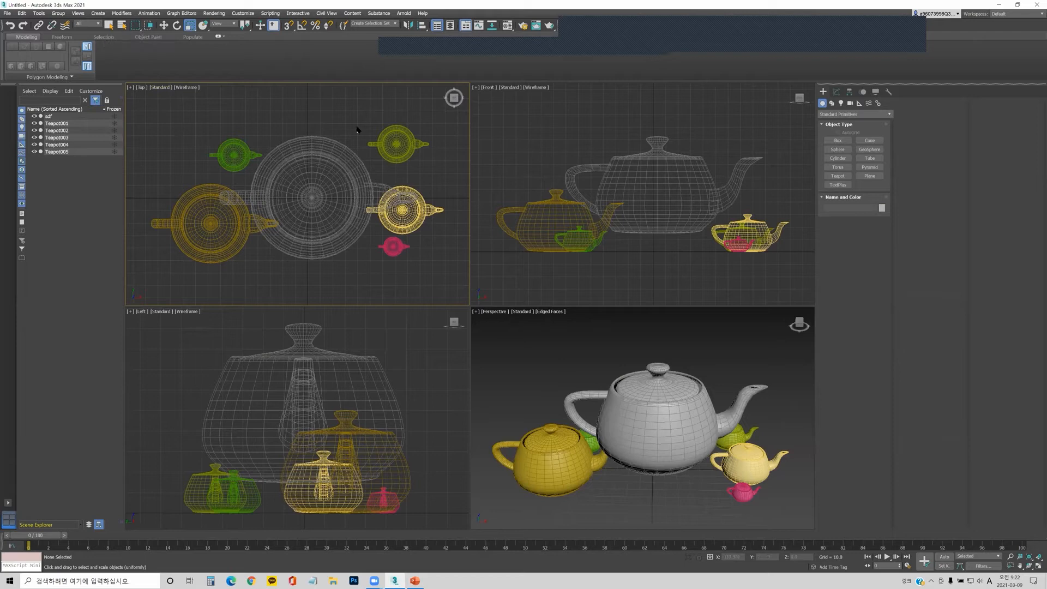
drag(425, 128, 316, 260)
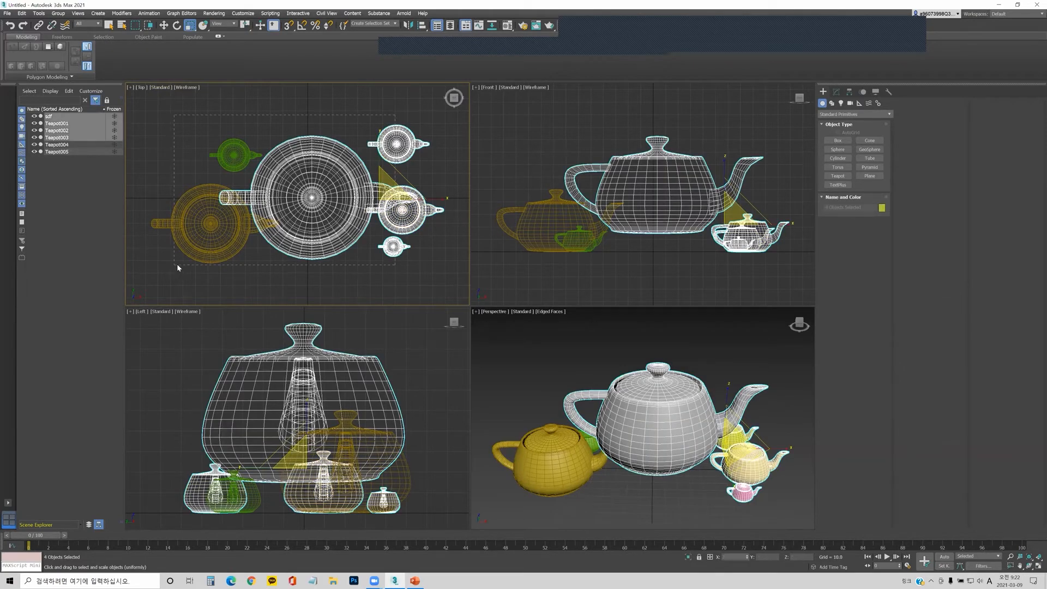
key(ctrl+a)
- Switch to the circular selection region and select teapots outward from the large teapot in the Top viewport
mouse_move(135, 25)
mouse_down()
mouse_move(137, 89)
mouse_move(135, 50)
mouse_up()
click(299, 173)
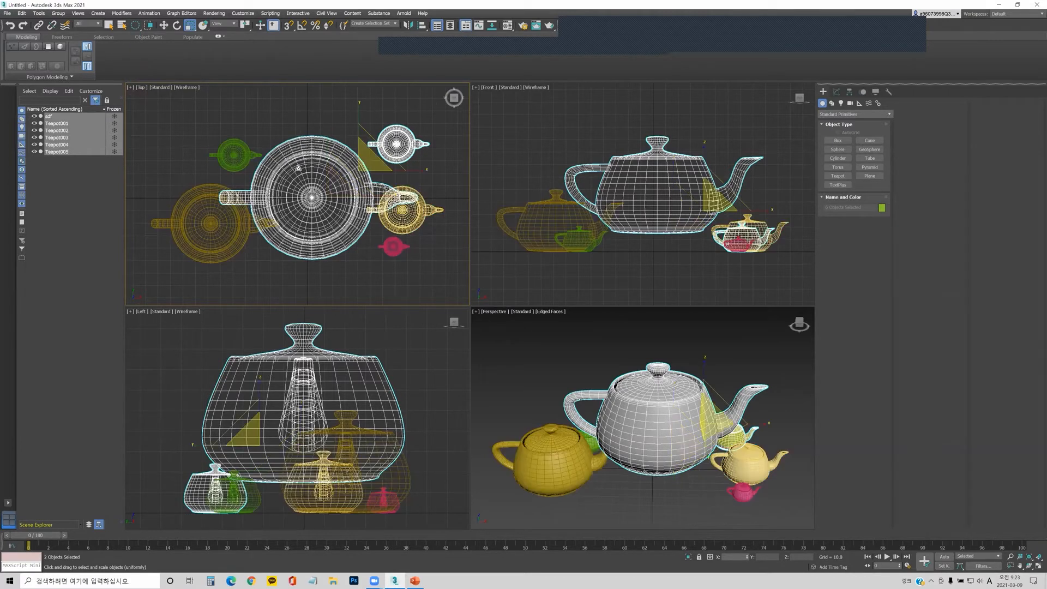
drag(297, 140, 296, 140)
- Switch to the fence selection region and outline a polygon across the teapots in the Top viewport to select them
mouse_move(135, 25)
mouse_down()
mouse_move(145, 67)
mouse_move(136, 62)
mouse_up()
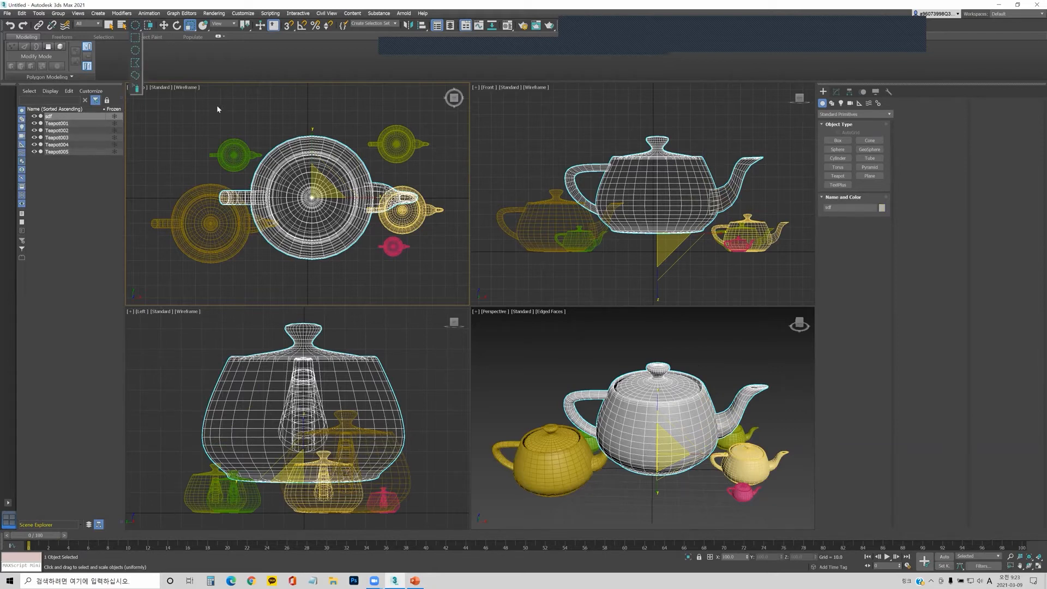
drag(211, 104, 371, 125)
drag(211, 105, 212, 106)
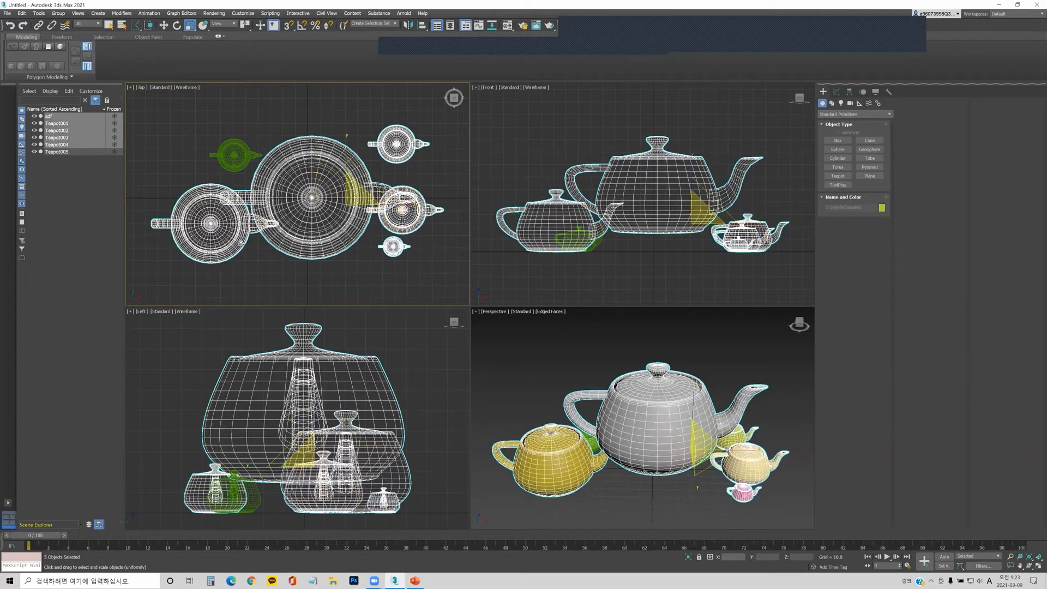
- Switch to the lasso selection region and select the teapots with freehand outlines in the Top viewport
drag(136, 26, 137, 77)
mouse_move(183, 132)
mouse_down()
mouse_move(332, 120)
mouse_move(444, 212)
mouse_move(297, 271)
mouse_up()
mouse_move(334, 169)
mouse_down()
mouse_move(242, 185)
mouse_move(219, 287)
mouse_up()
drag(138, 237, 188, 134)
- Switch to the paint selection region and sweep over the teapots in the Top viewport to select them
drag(135, 25, 131, 94)
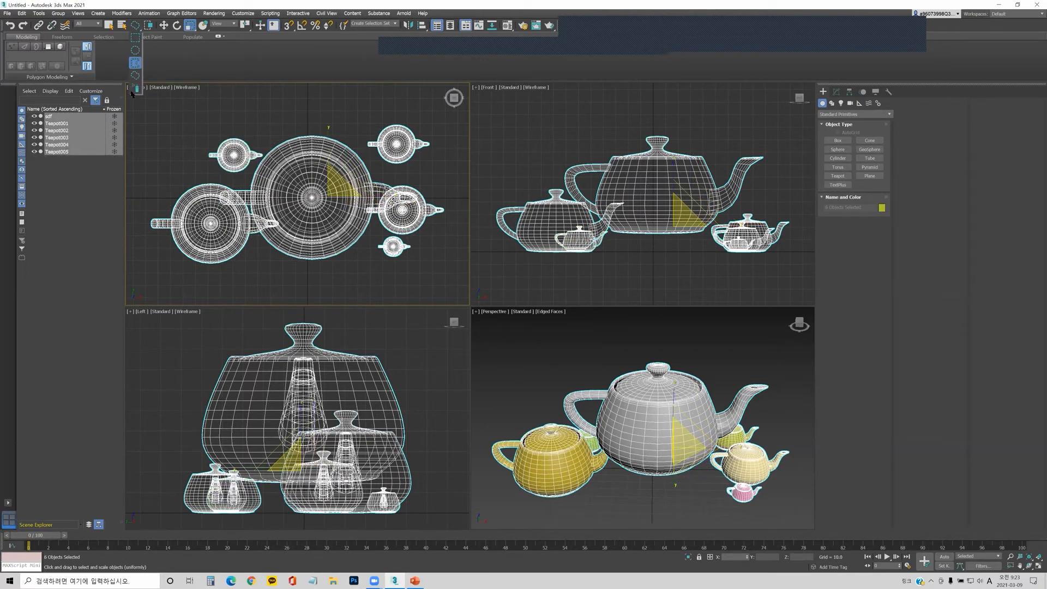
click(208, 126)
drag(239, 152, 279, 136)
click(296, 112)
mouse_move(289, 99)
mouse_down()
mouse_move(395, 158)
mouse_move(261, 214)
mouse_move(244, 170)
mouse_up()
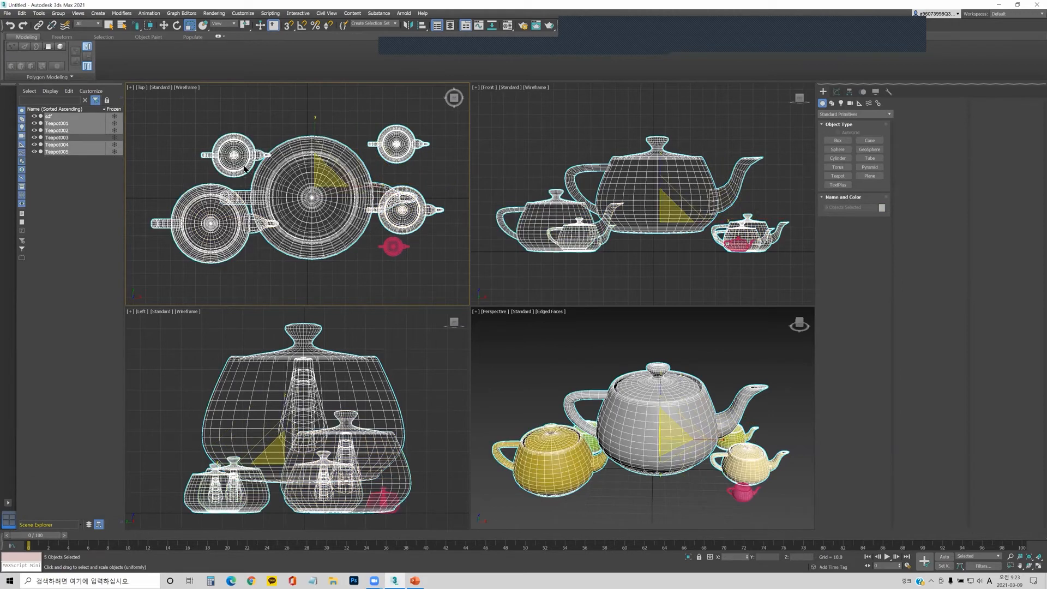
click(391, 143)
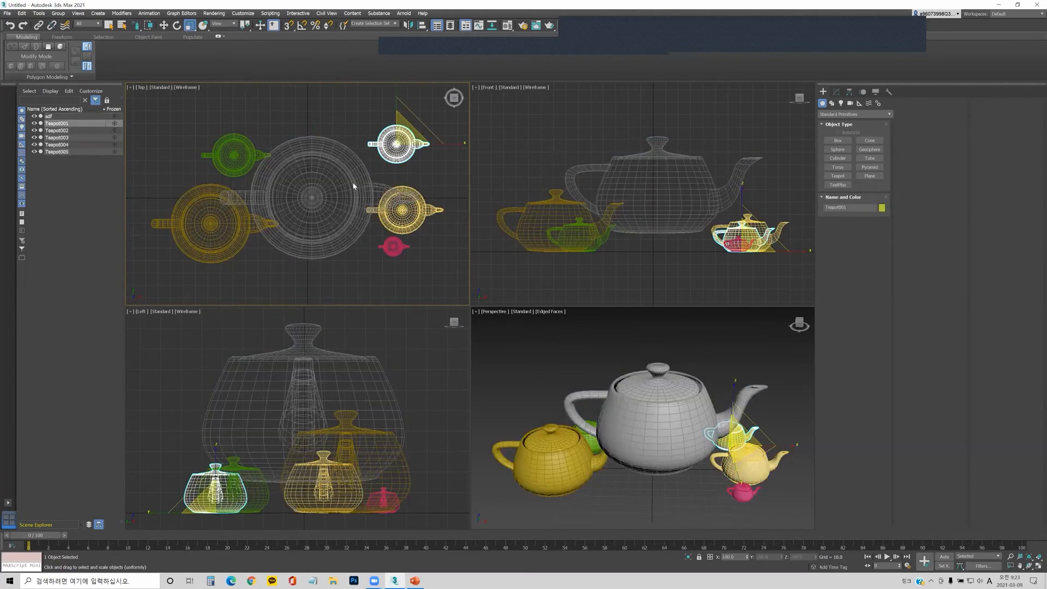
mouse_move(419, 226)
mouse_down()
mouse_move(276, 255)
mouse_move(245, 154)
mouse_move(278, 111)
mouse_up()
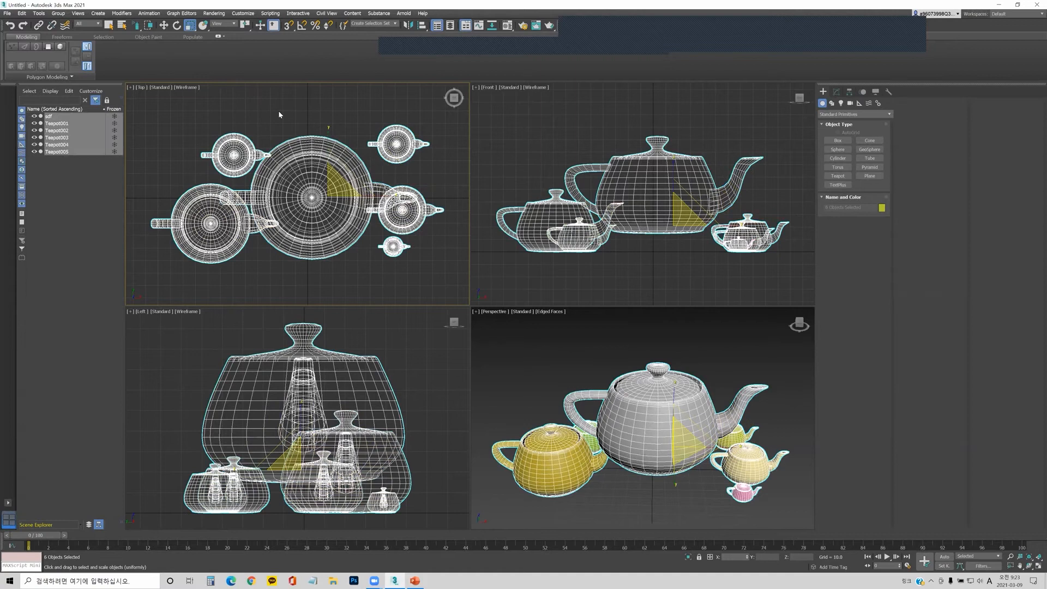
- Deselect all teapots and restore the rectangular selection region
click(265, 112)
mouse_move(136, 25)
mouse_down()
mouse_move(136, 76)
mouse_move(134, 40)
mouse_up()
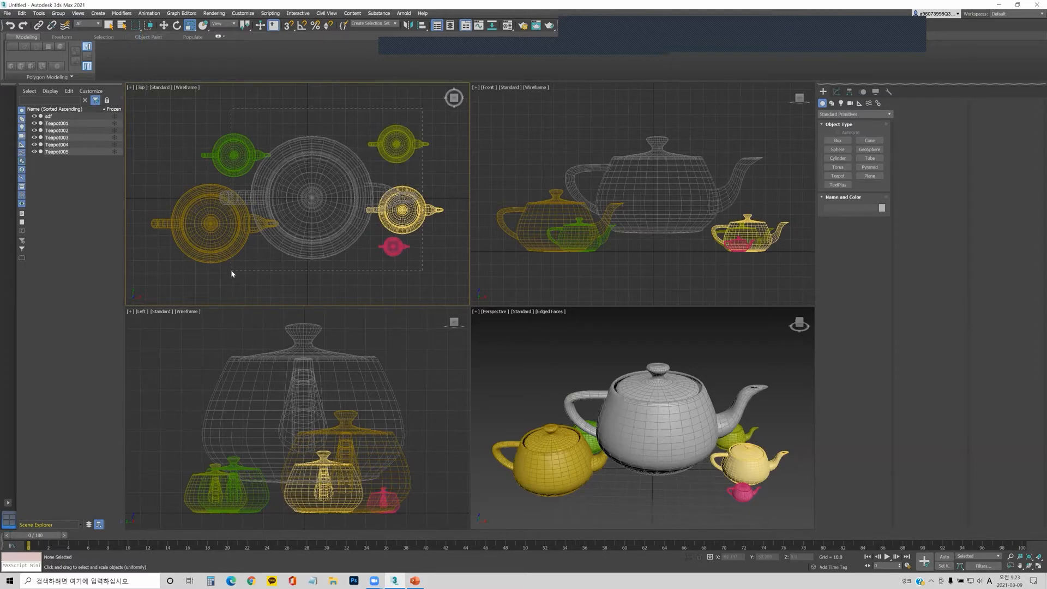
- Select all teapots in the scene and clear the selection in the Front viewport
key(ctrl+a)
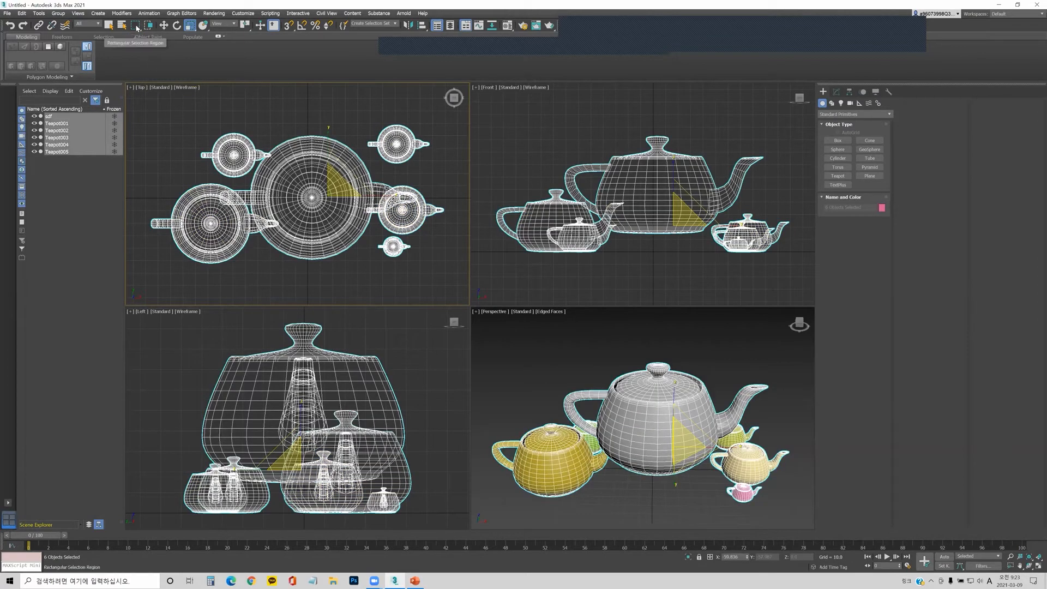
drag(136, 26, 136, 27)
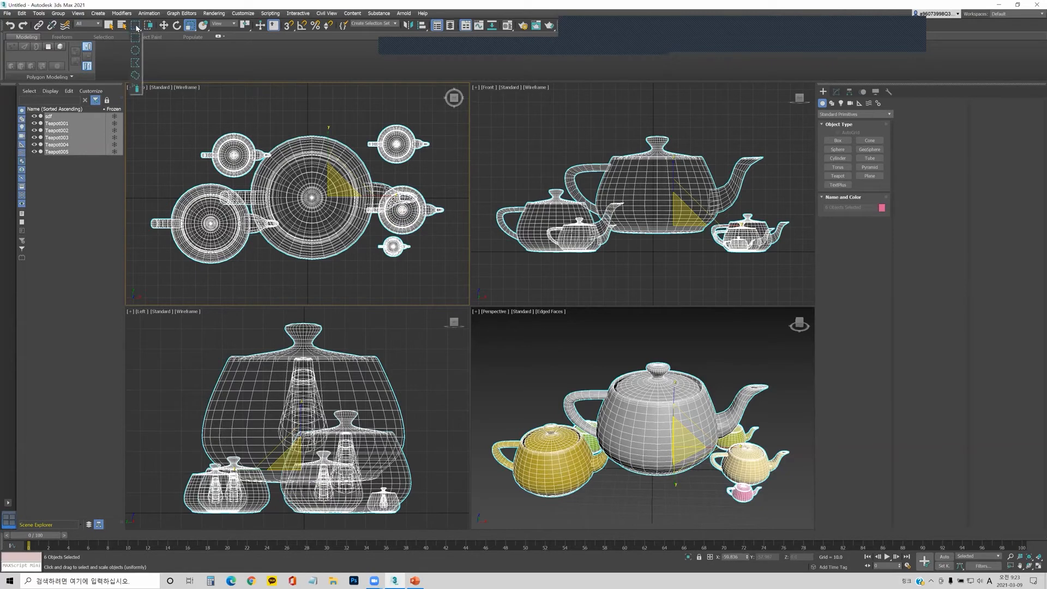
click(612, 264)
- Switch to the lasso selection region and select the large ochre teapot with a freehand outline in the Front viewport
scroll(673, 237, up, 5)
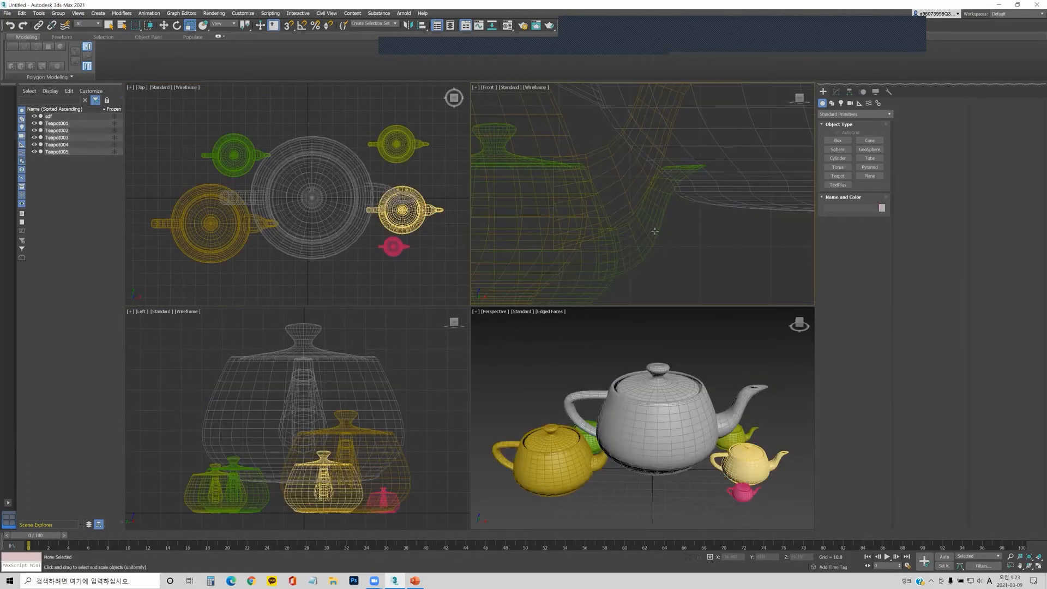
drag(135, 29, 135, 76)
drag(601, 152, 600, 154)
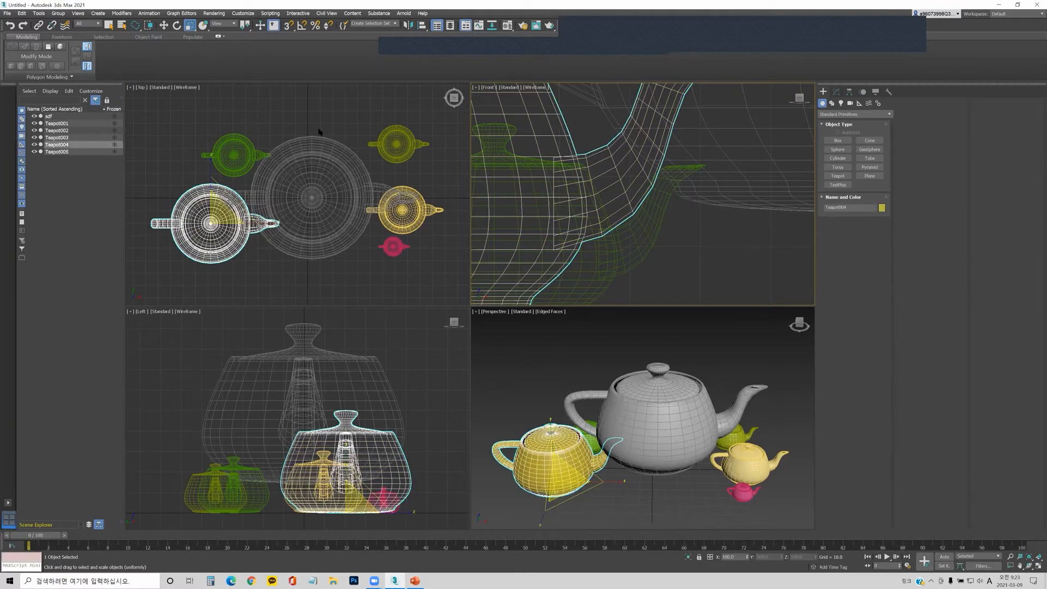
- Restore the rectangular selection region, deselect everything and turn on window selection mode
drag(135, 27, 137, 66)
click(280, 113)
click(148, 26)
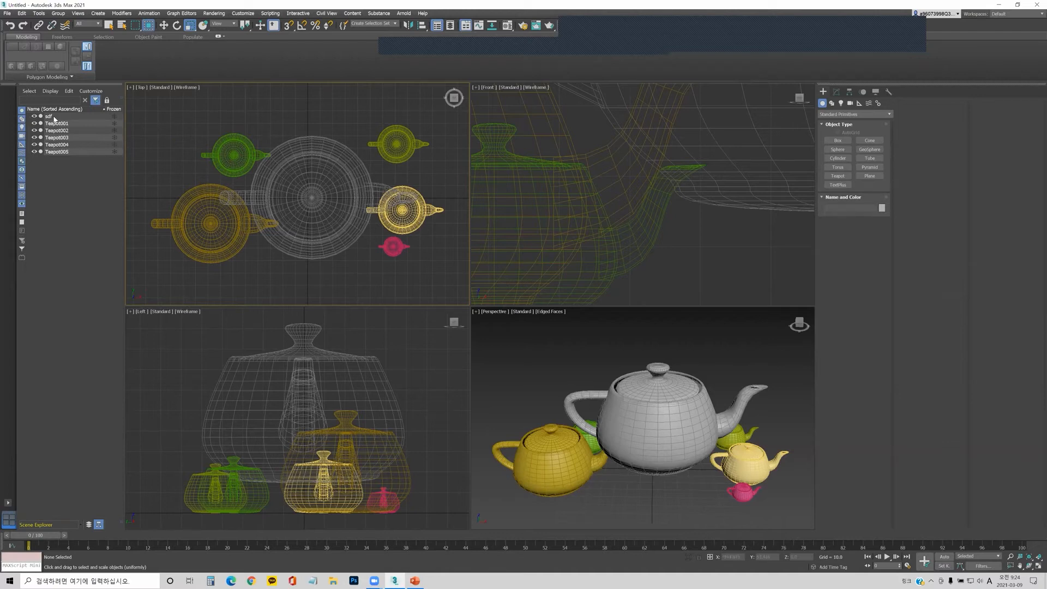
- Call up the Scene Explorer and examine its docking and floating options without changing them
click(40, 14)
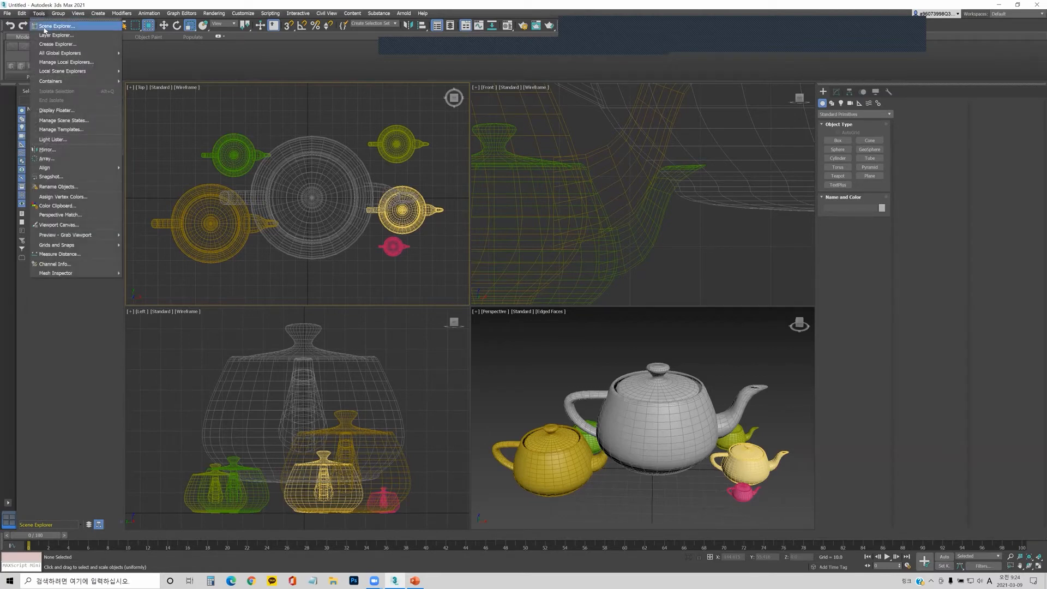
click(74, 28)
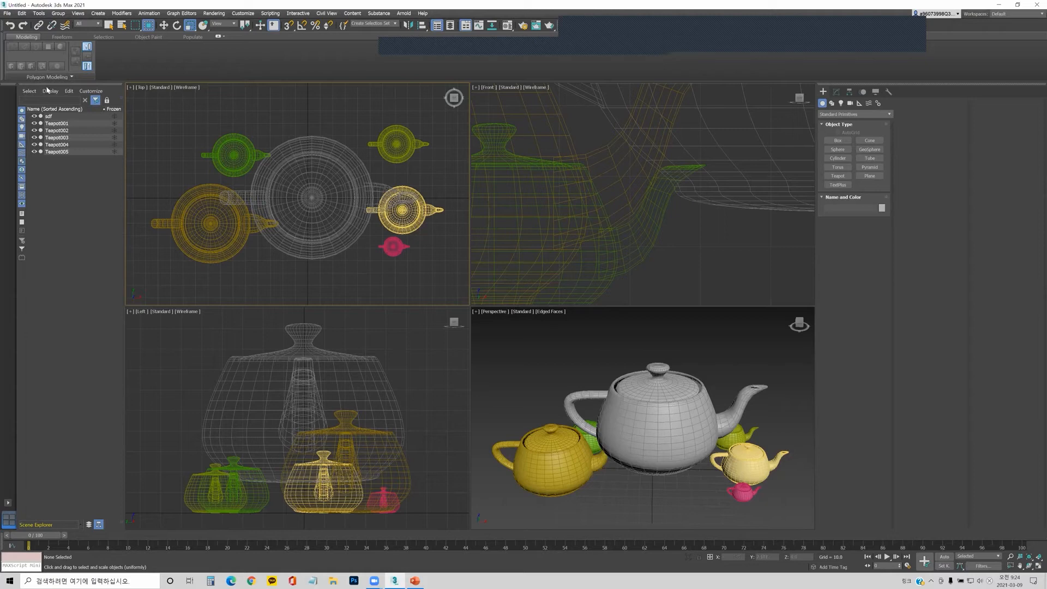
right_click(111, 84)
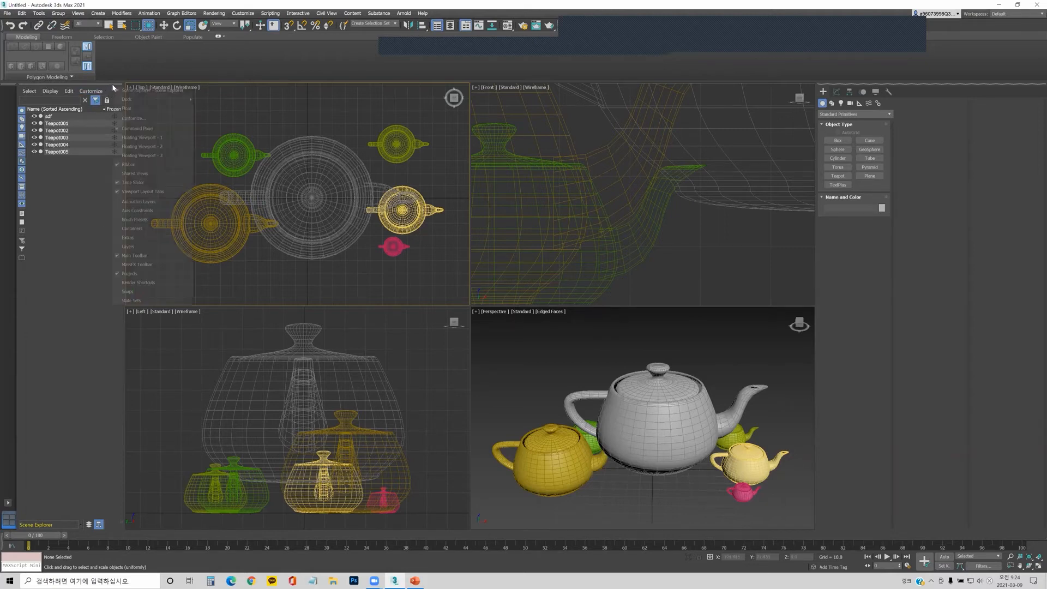
mouse_move(139, 102)
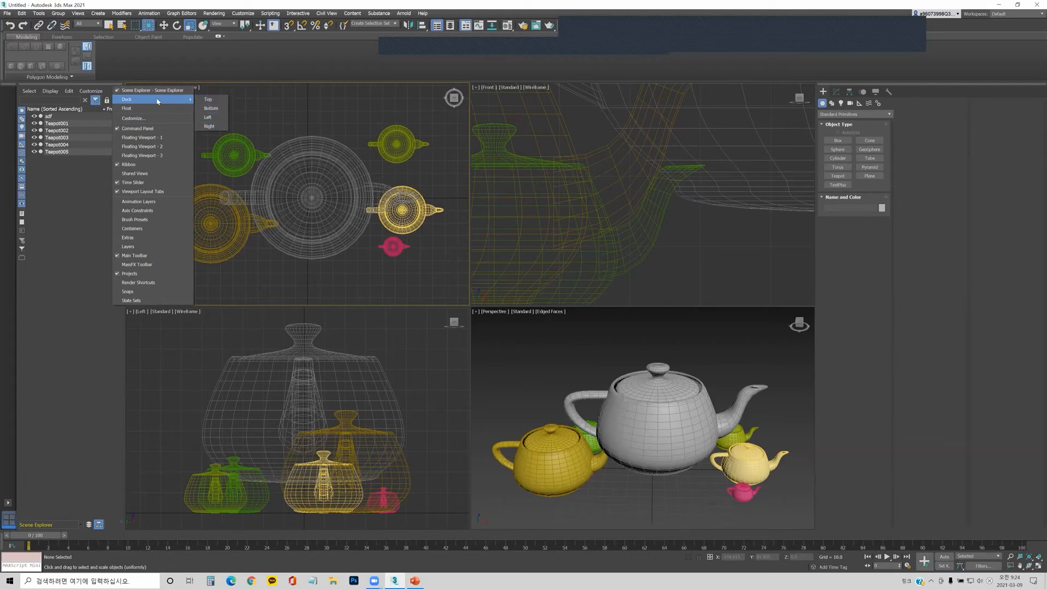
click(170, 76)
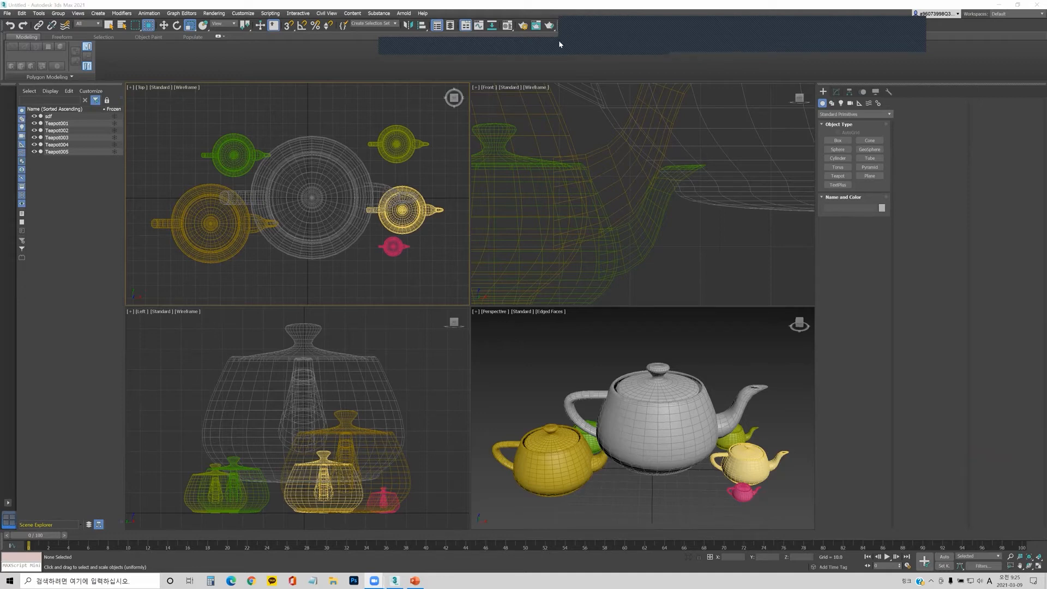
- Switch to crossing selection mode and select the large grey and upper olive teapots with a partially overlapping rectangle in the Top viewport
click(149, 27)
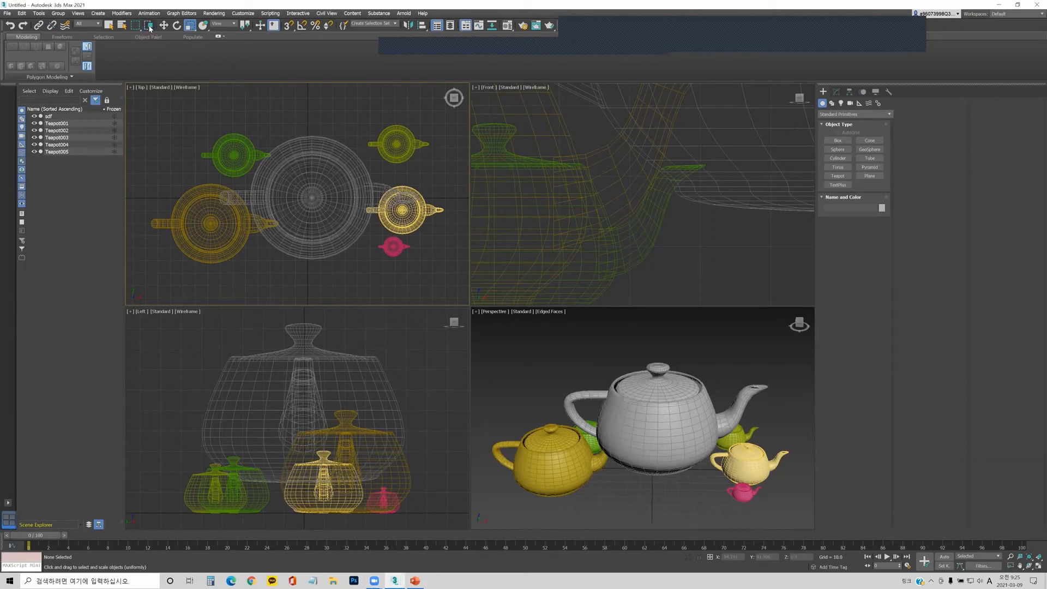
click(150, 27)
click(149, 27)
drag(421, 104, 351, 157)
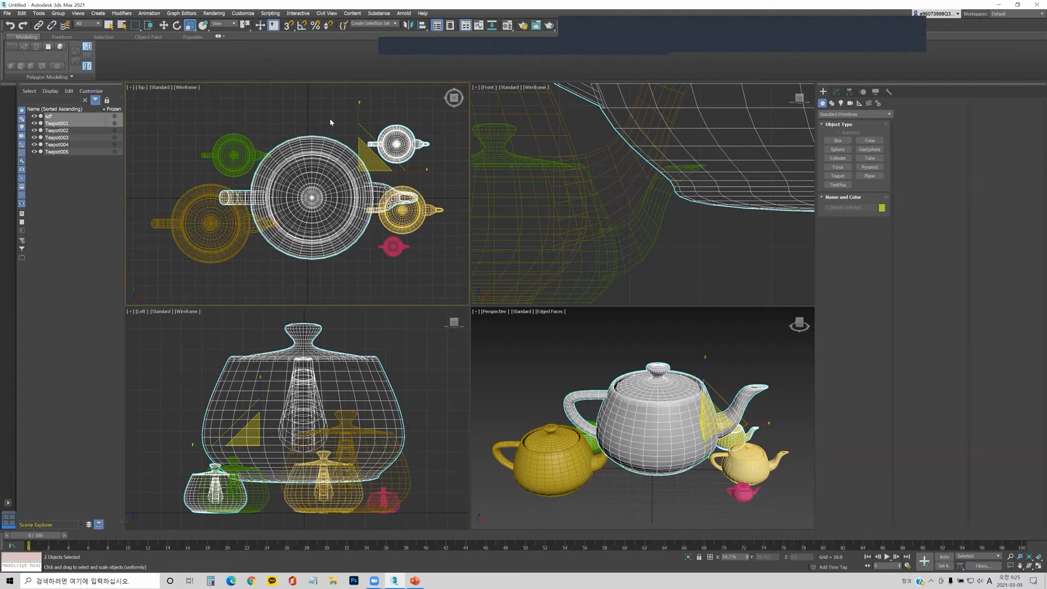
- Switch to window selection mode, select fully enclosed teapots with rectangles in the Top viewport, and clear the selection
click(149, 27)
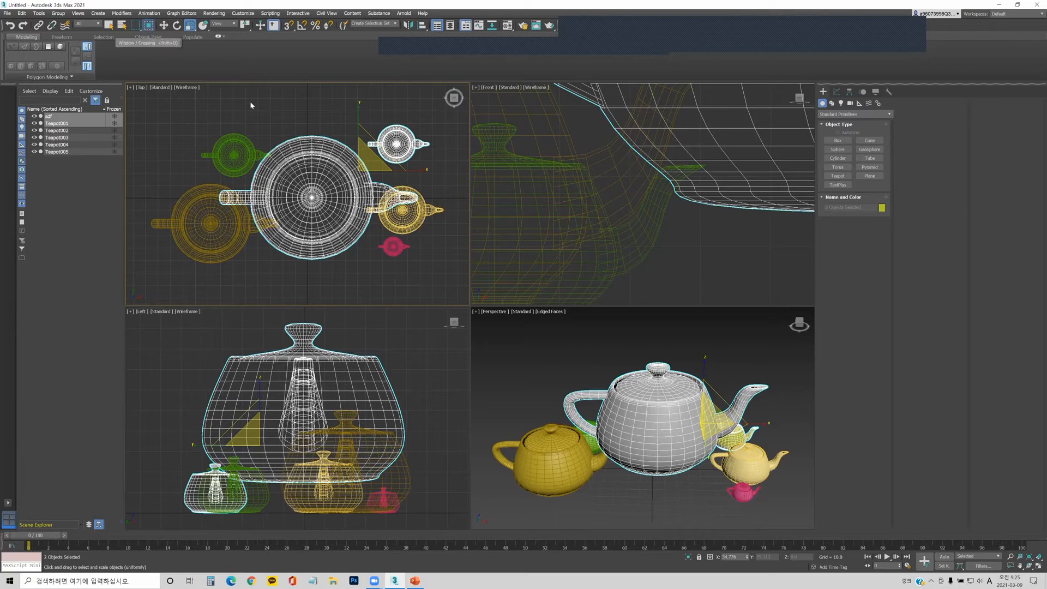
drag(423, 105, 331, 212)
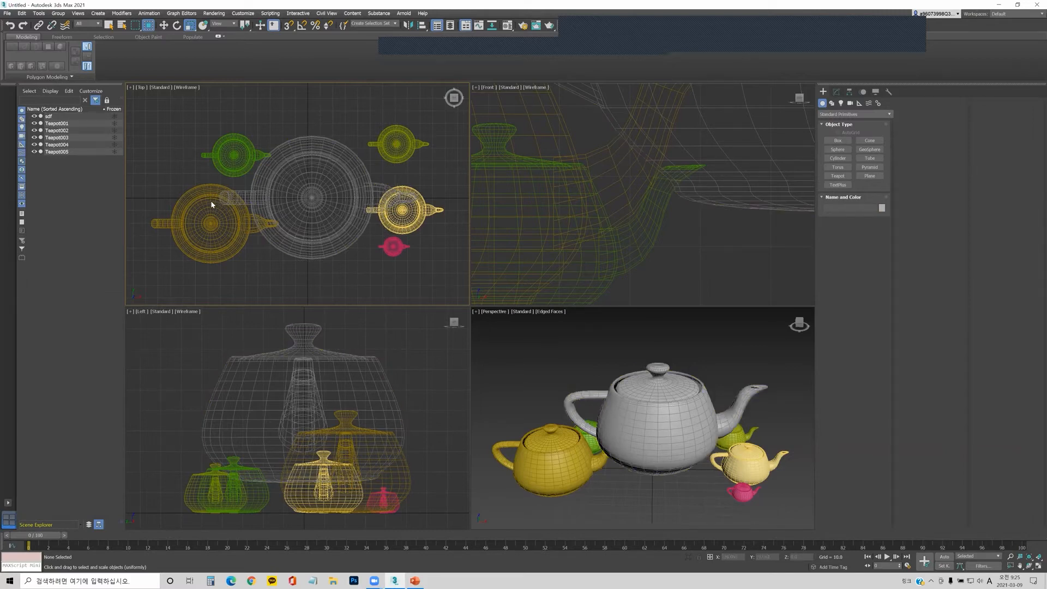
drag(200, 199, 195, 198)
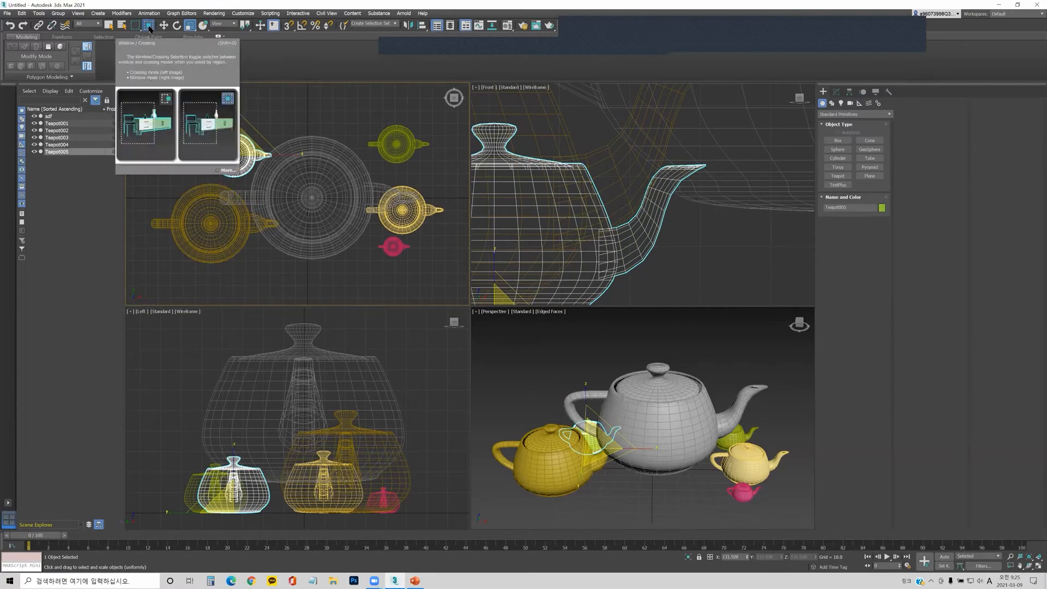
click(263, 123)
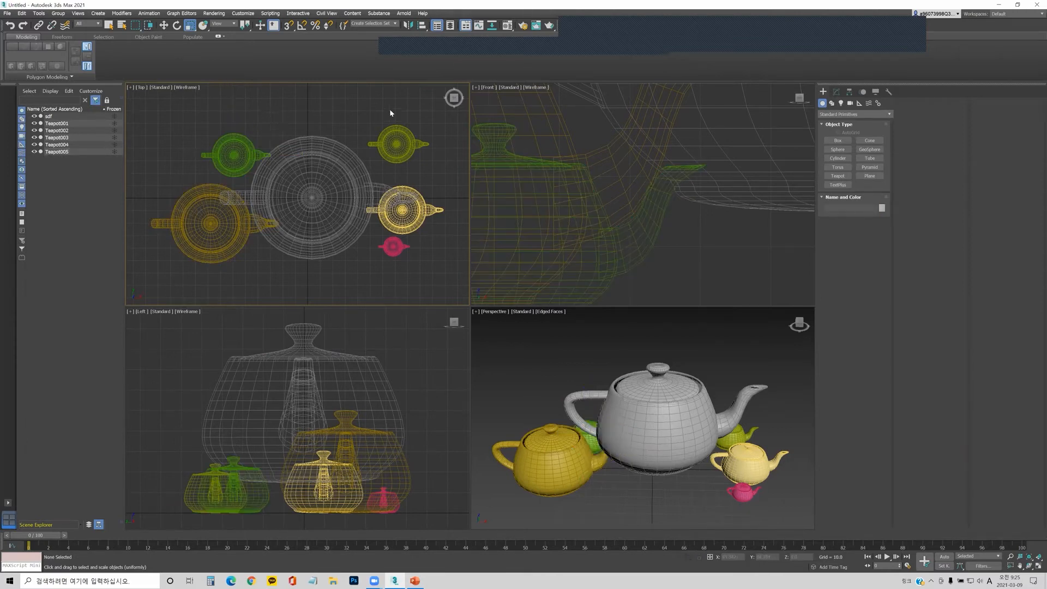
drag(206, 266, 206, 266)
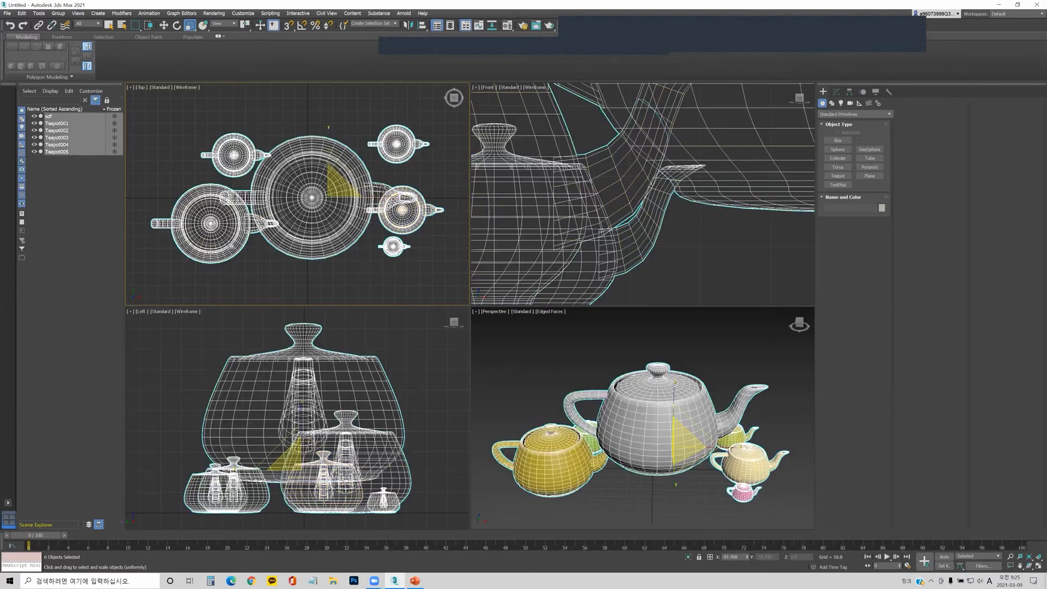
click(301, 121)
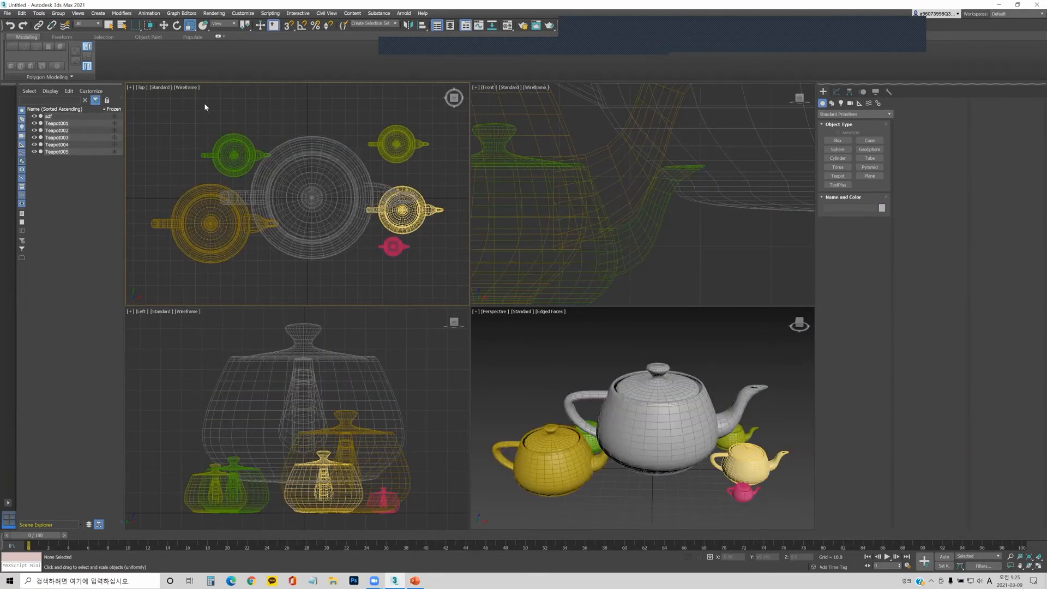
- Delete the five smaller teapots in the Top viewport, keeping only the large grey one
click(232, 153)
key(Delete)
click(169, 218)
key(Delete)
click(392, 245)
key(Delete)
click(402, 210)
key(Delete)
click(398, 143)
key(Delete)
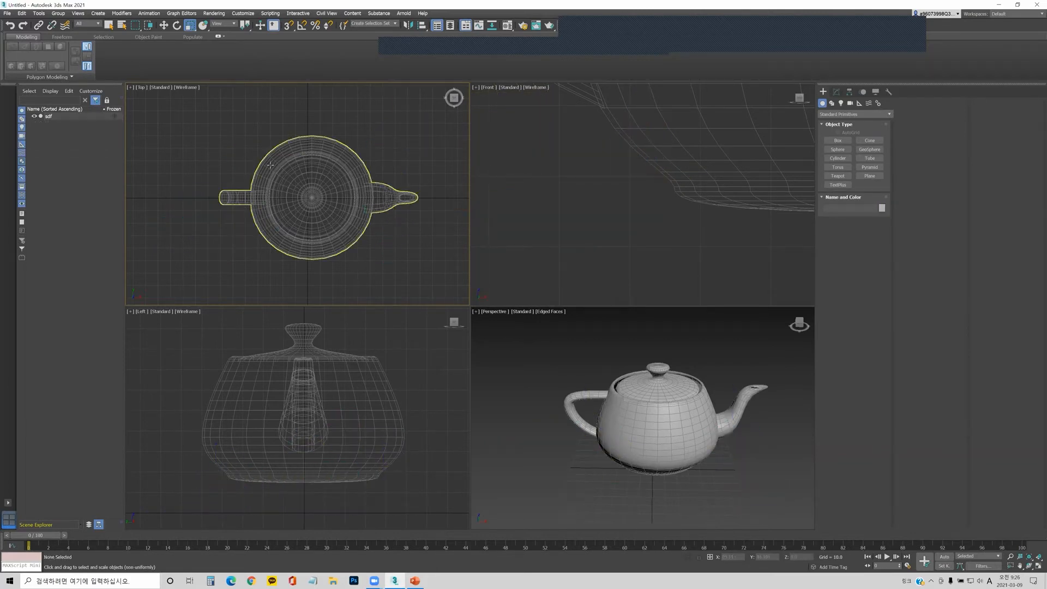
middle_drag(243, 121, 211, 127)
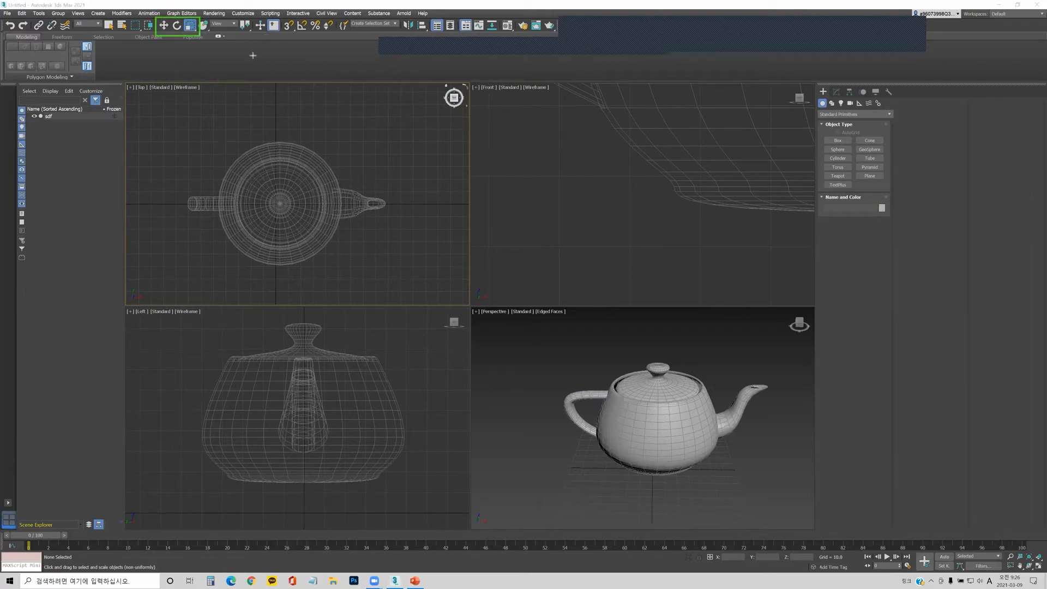
mouse_move(284, 18)
mouse_down()
mouse_move(303, 36)
mouse_move(324, 34)
mouse_up()
key(e)
key(ctrl+z)
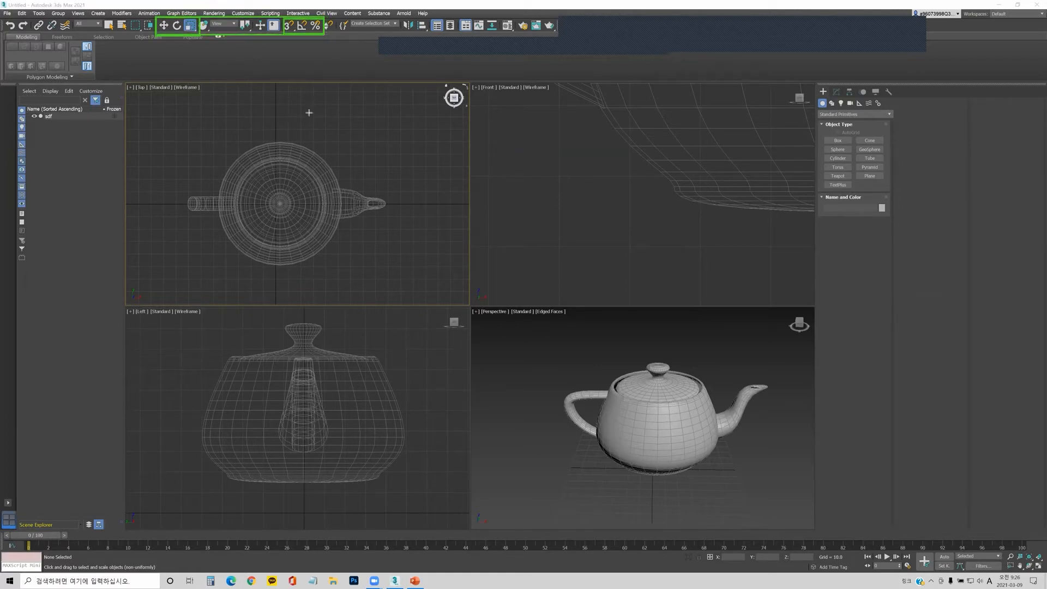
- Try the Move, Rotate and Scale tools, return to Move, and select and deselect the teapot in the Top viewport
click(163, 26)
click(177, 27)
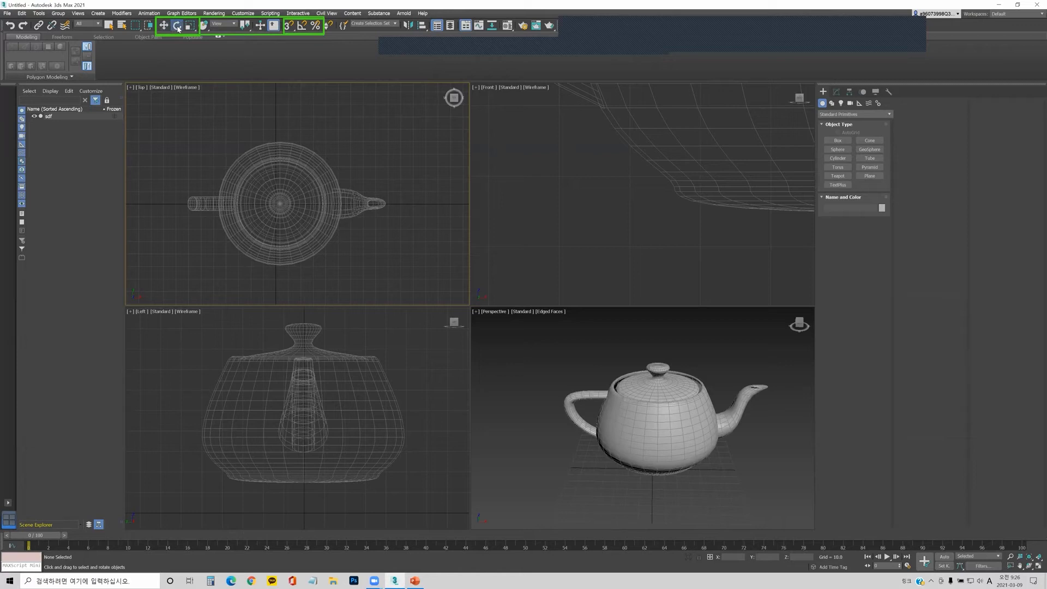
click(189, 27)
click(164, 26)
click(303, 173)
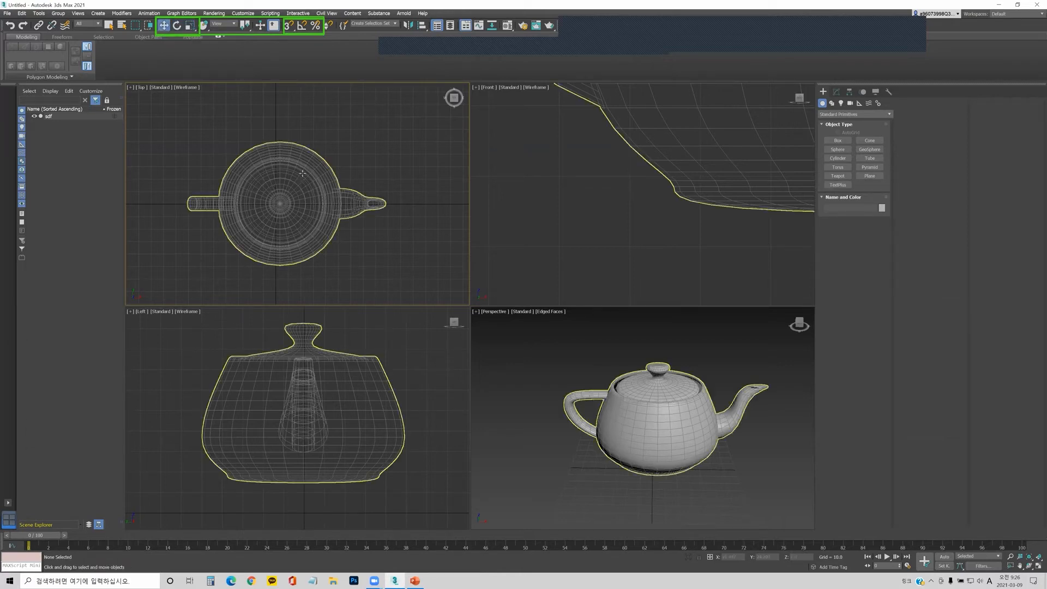
click(303, 173)
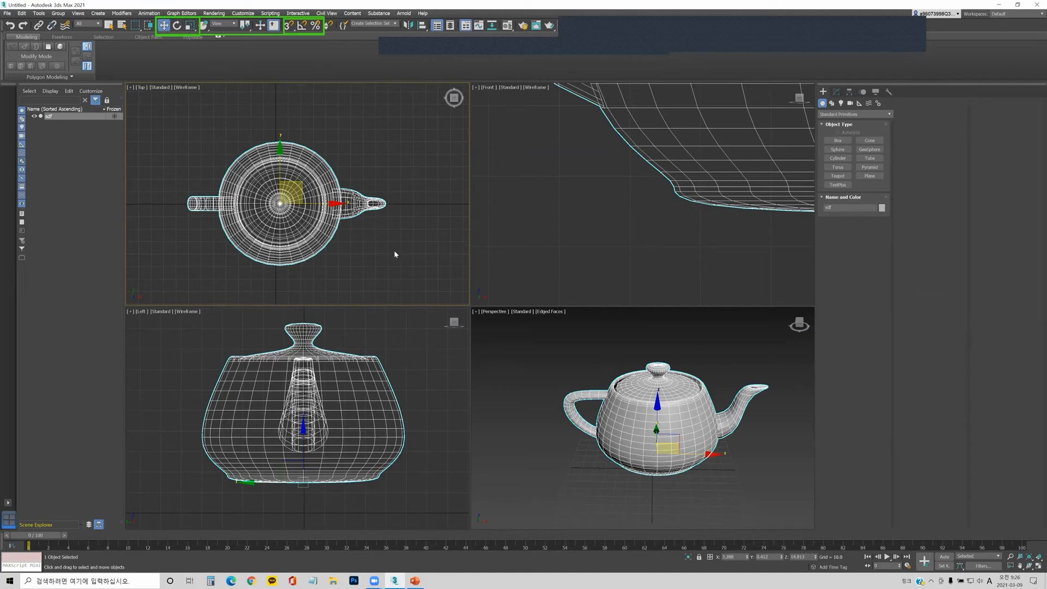
click(378, 170)
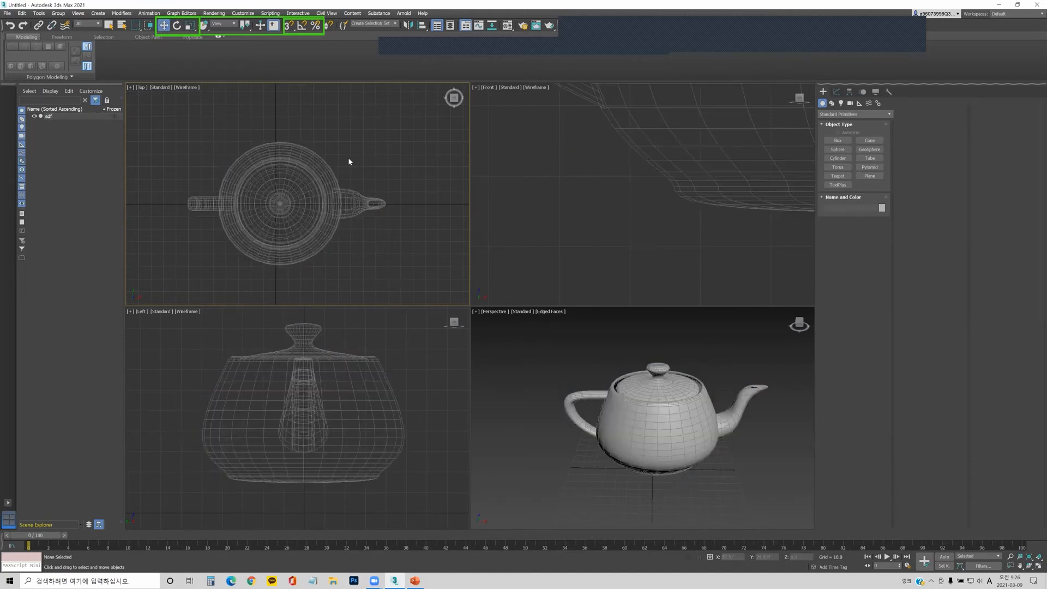
- Cycle twice through the Rotate, Scale and Move tools, ending on Move
key(e)
key(r)
key(w)
key(e)
key(r)
key(w)
- Select the teapot, maximize the Perspective viewport and raise the teapot above the grid with the Move tool
click(296, 198)
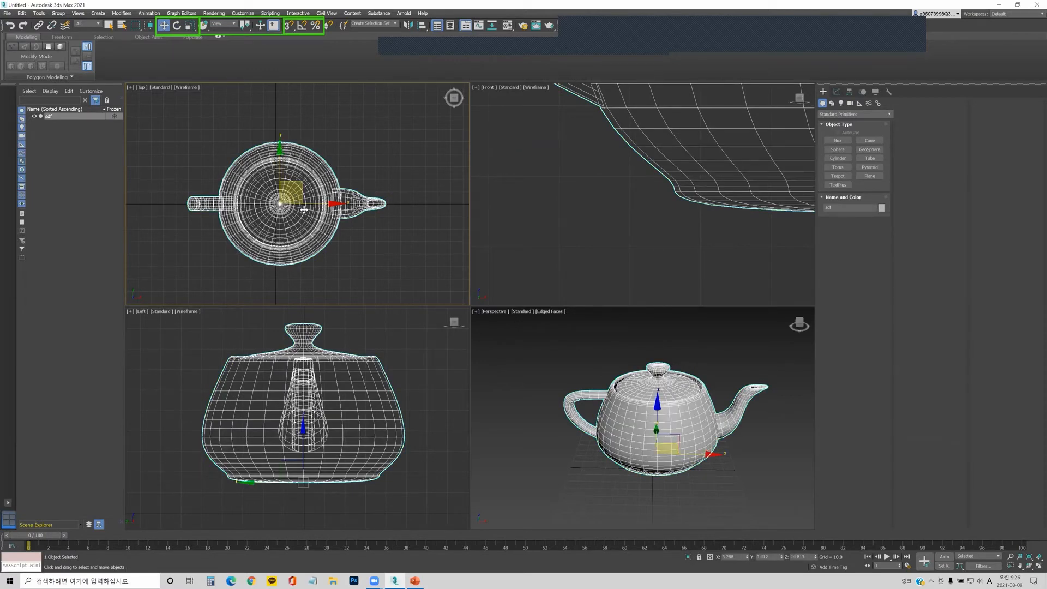
click(580, 365)
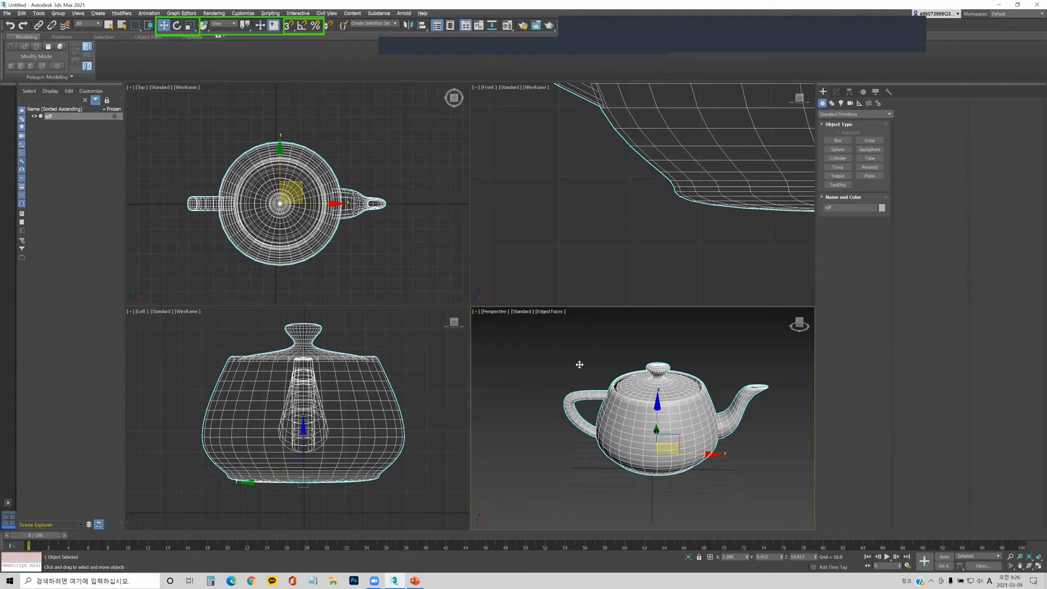
key(alt+w)
alt+middle_drag(567, 345, 505, 377)
drag(505, 378, 563, 278)
drag(573, 354, 431, 300)
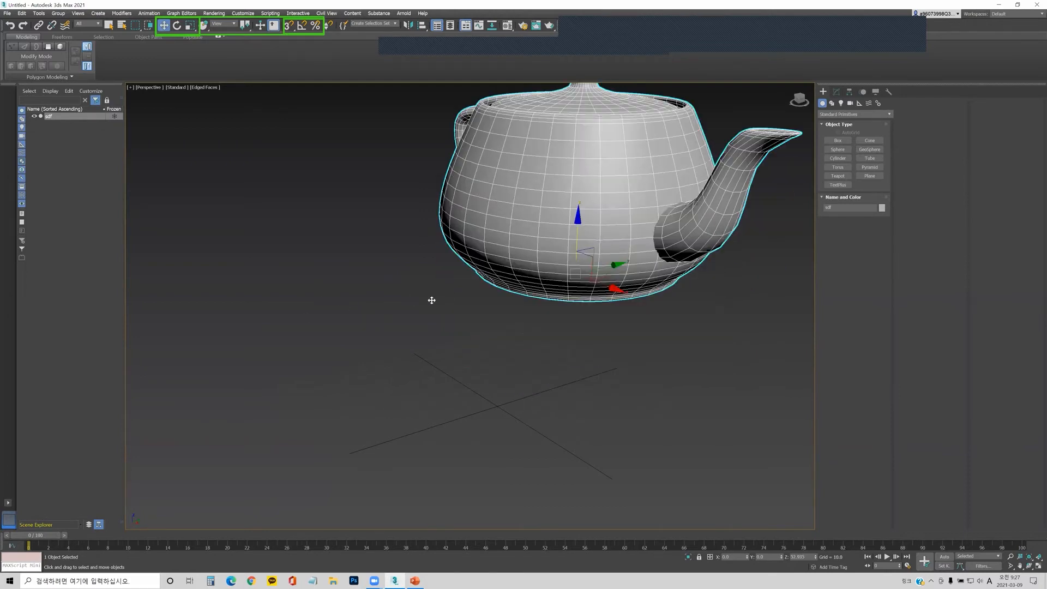
- Move the teapot in the XY plane and freely across the Perspective viewport with the move gizmo, undoing one move in between
alt+middle_drag(534, 324, 473, 325)
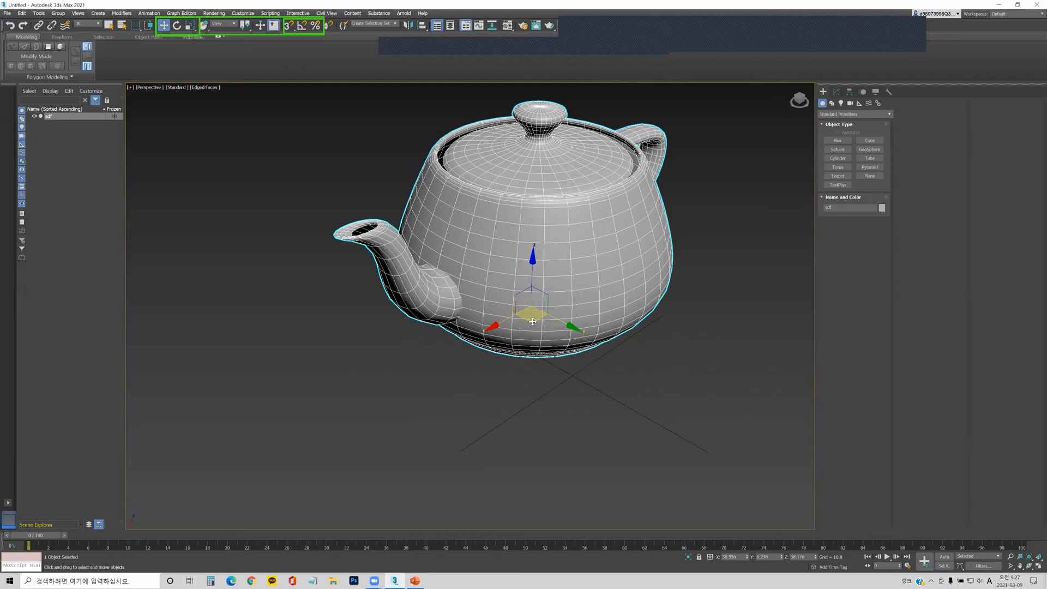
drag(532, 322, 466, 302)
key(ctrl+z)
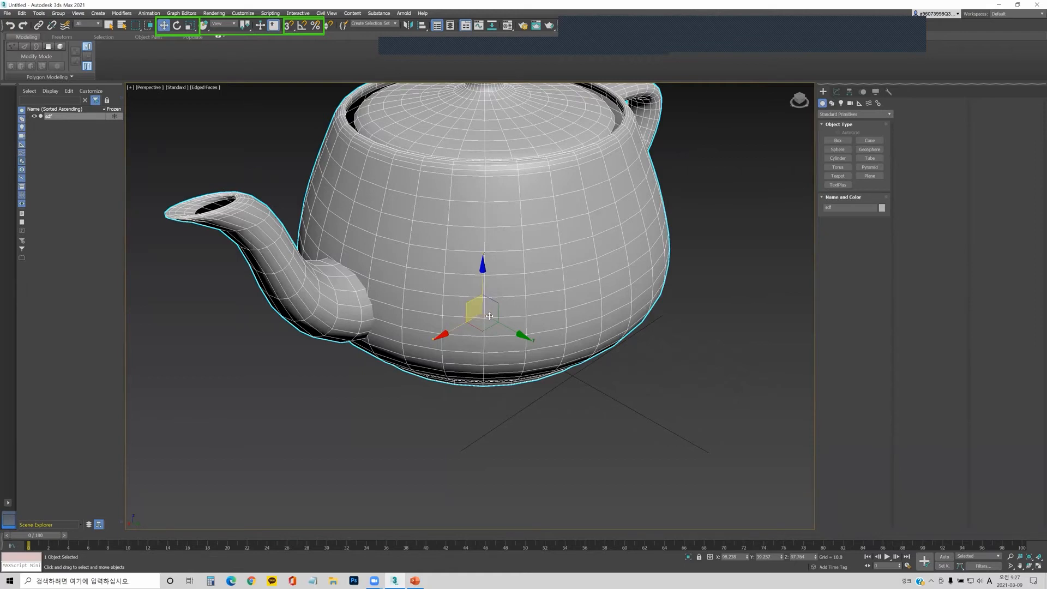
drag(485, 315, 602, 392)
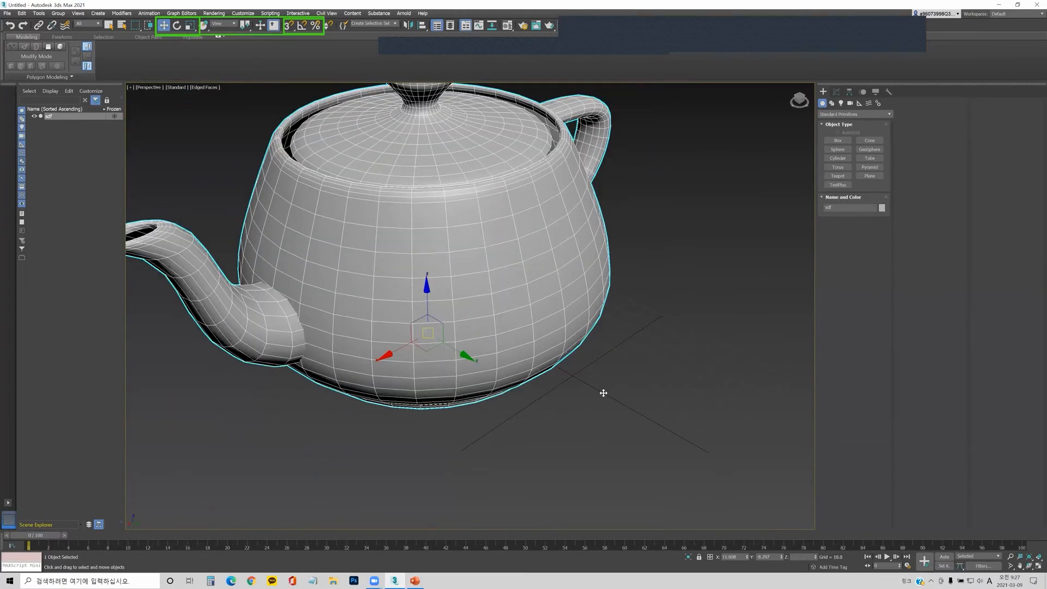
drag(497, 411, 516, 407)
scroll(515, 407, down, 5)
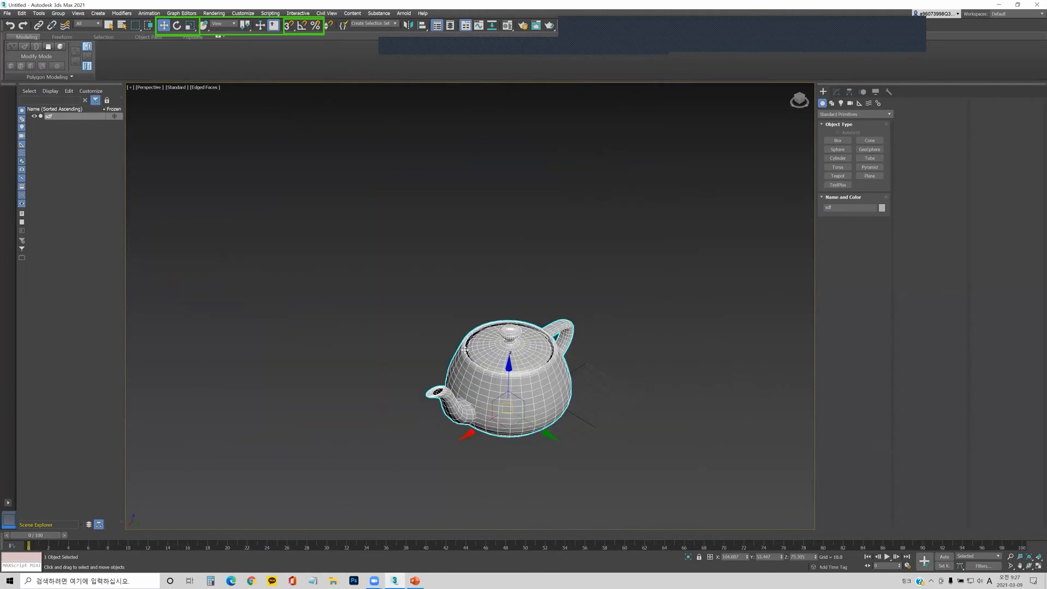
scroll(381, 231, up, 3)
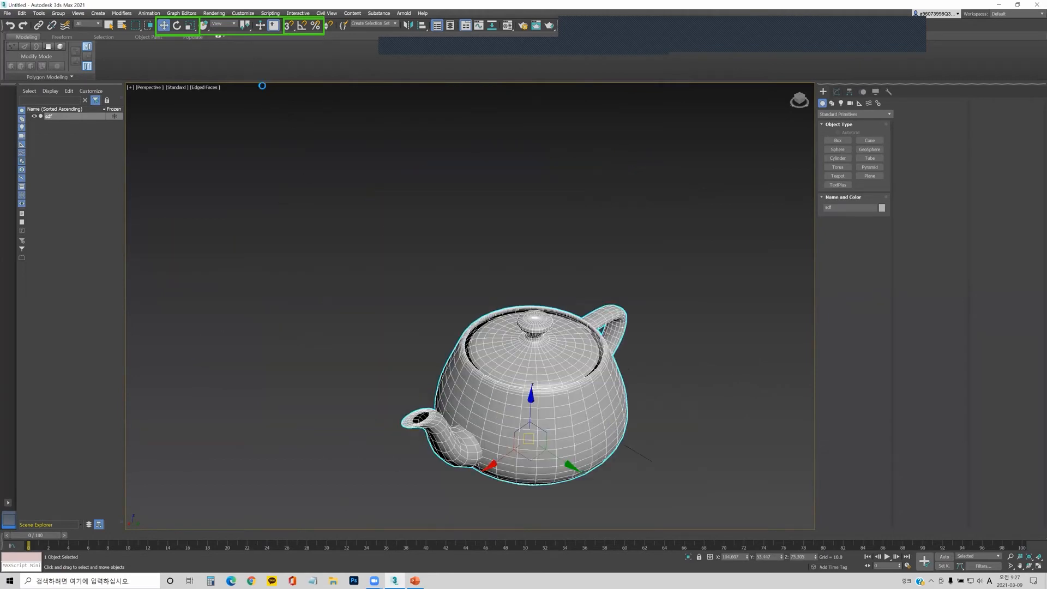
- Rotate the teapot around several axes and freely in the Perspective viewport with the Rotate gizmo
click(177, 26)
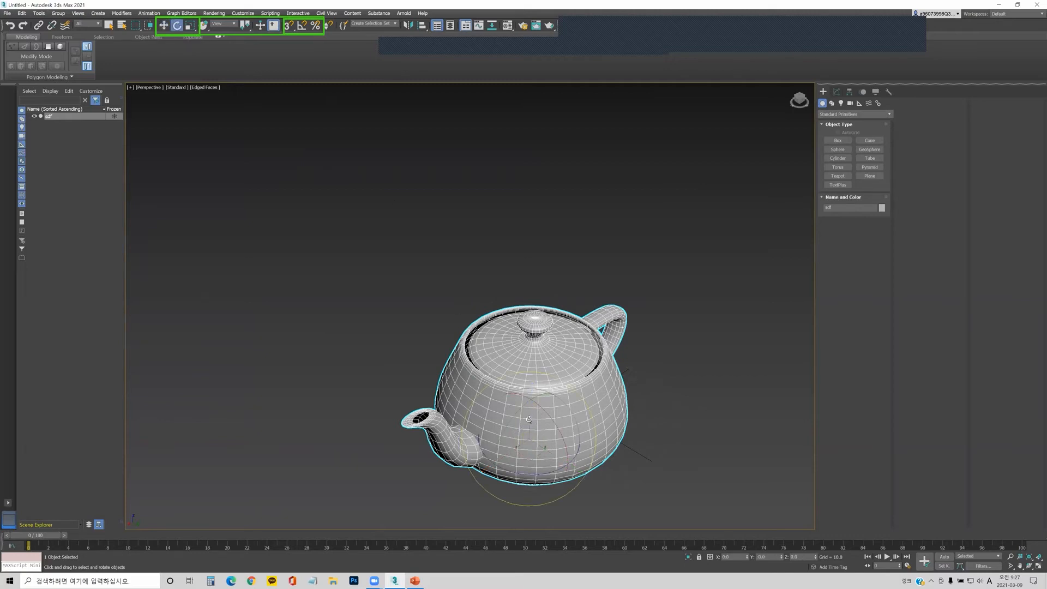
scroll(518, 408, up, 6)
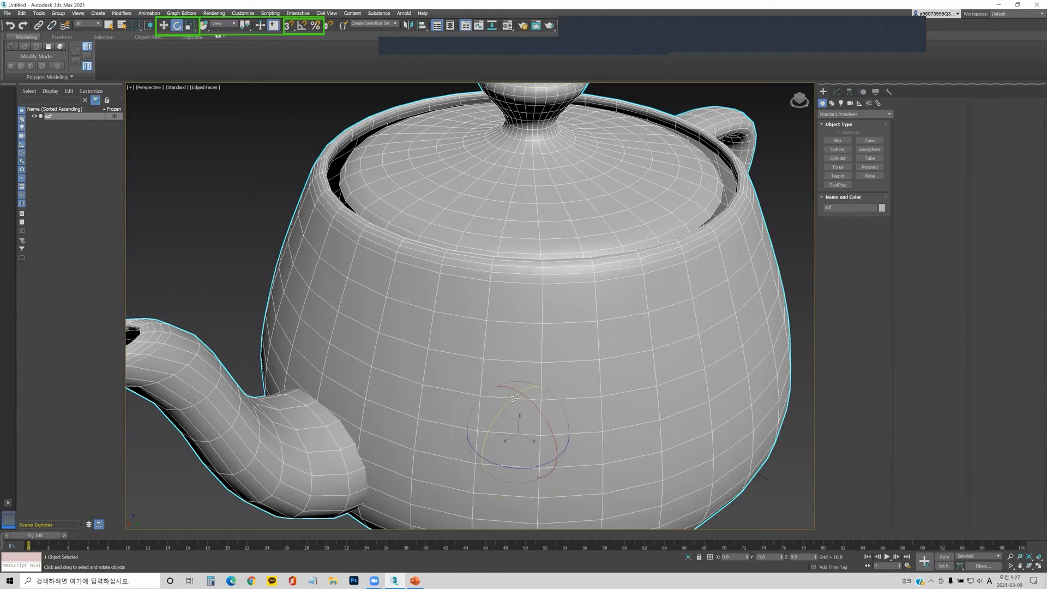
drag(517, 393, 522, 347)
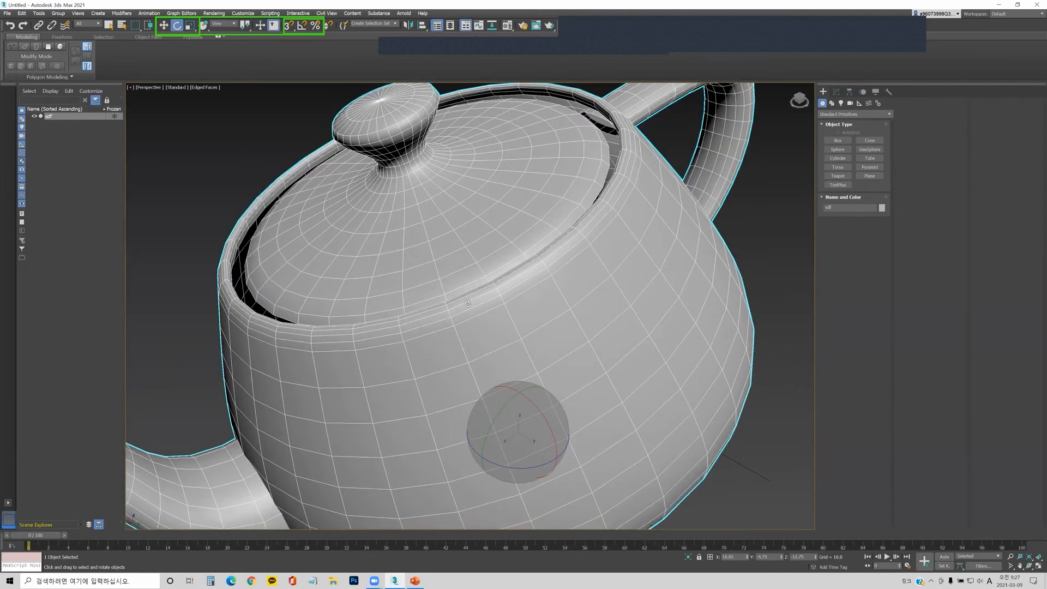
scroll(467, 303, down, 5)
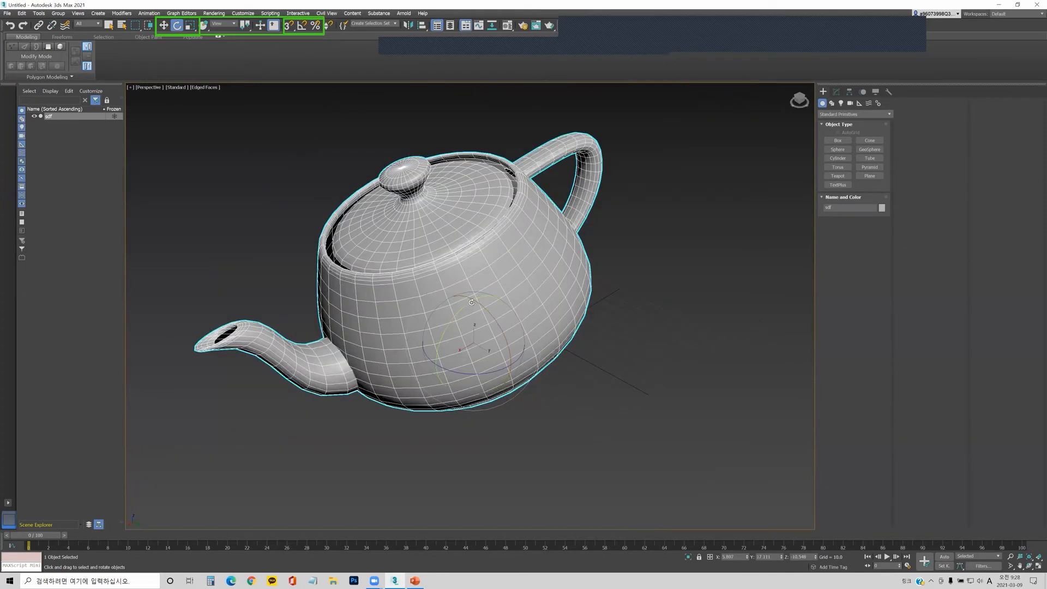
drag(458, 307, 482, 294)
drag(438, 348, 475, 81)
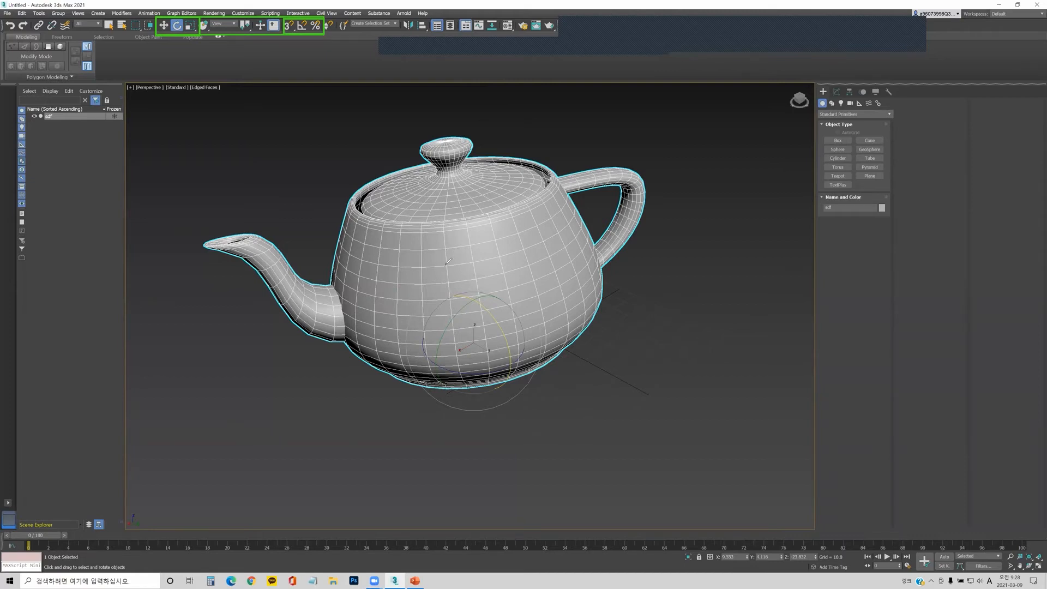
mouse_move(455, 232)
mouse_down()
mouse_move(399, 277)
mouse_move(486, 269)
mouse_move(461, 234)
mouse_up()
mouse_move(549, 224)
mouse_down()
mouse_move(337, 289)
mouse_move(531, 351)
mouse_move(524, 224)
mouse_up()
mouse_move(446, 260)
mouse_down()
mouse_move(323, 374)
mouse_move(307, 404)
mouse_move(329, 402)
mouse_up()
drag(535, 242, 544, 262)
drag(642, 245, 657, 270)
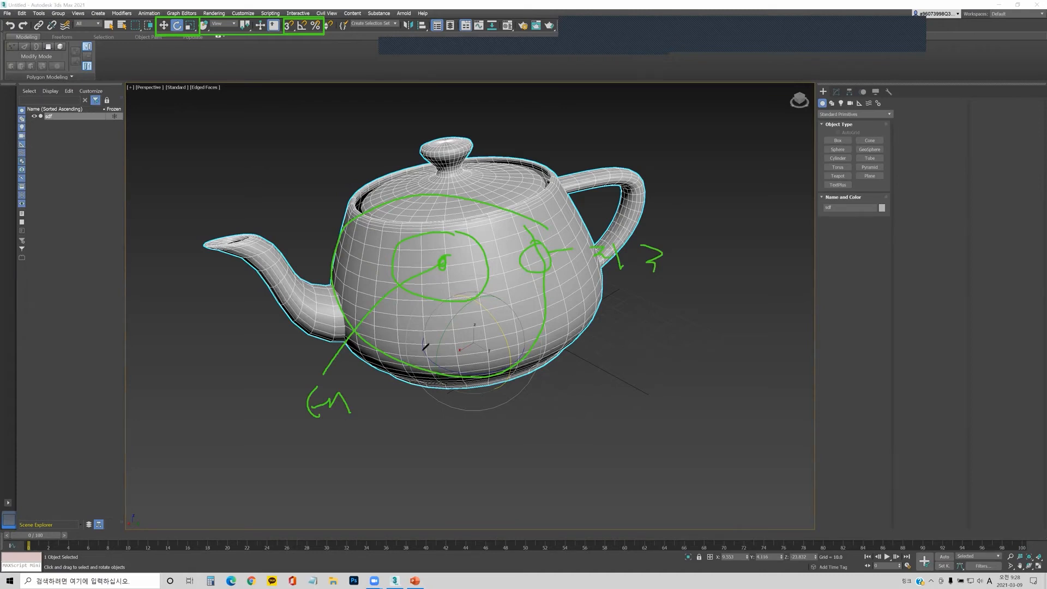
drag(477, 300, 484, 321)
mouse_move(552, 273)
mouse_down()
mouse_move(517, 252)
mouse_move(553, 273)
mouse_up()
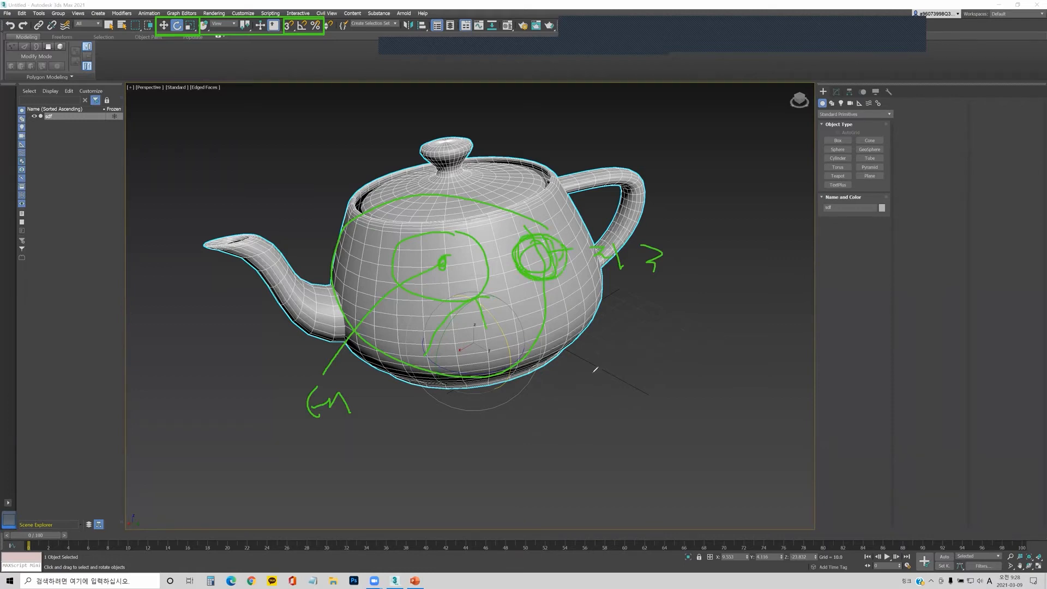
drag(448, 407, 540, 355)
click(626, 50)
click(622, 64)
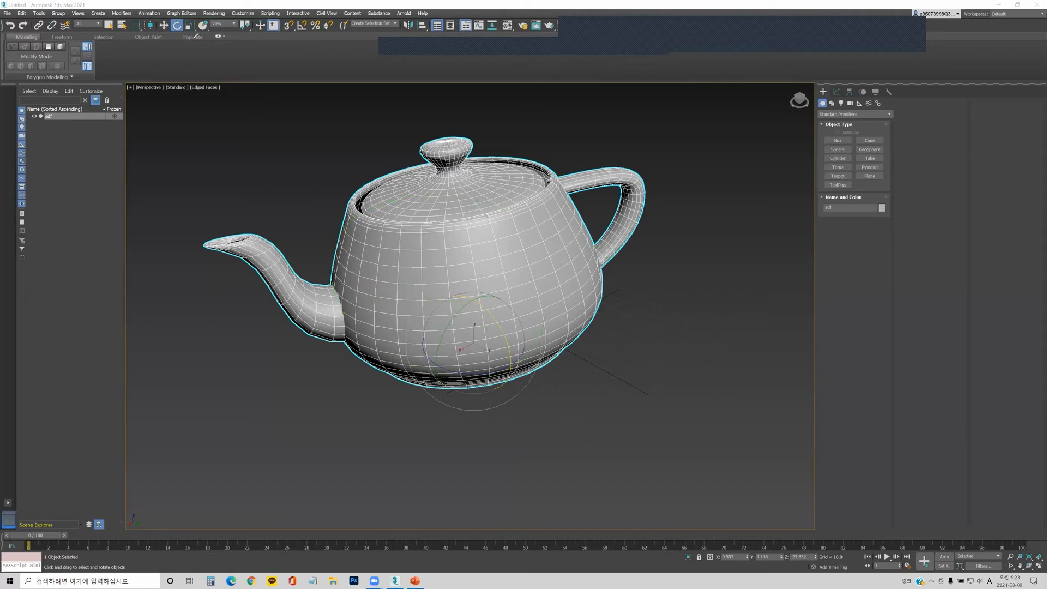
- Scale the teapot uniformly up and down and stretch it unevenly with the Scale gizmo
click(189, 25)
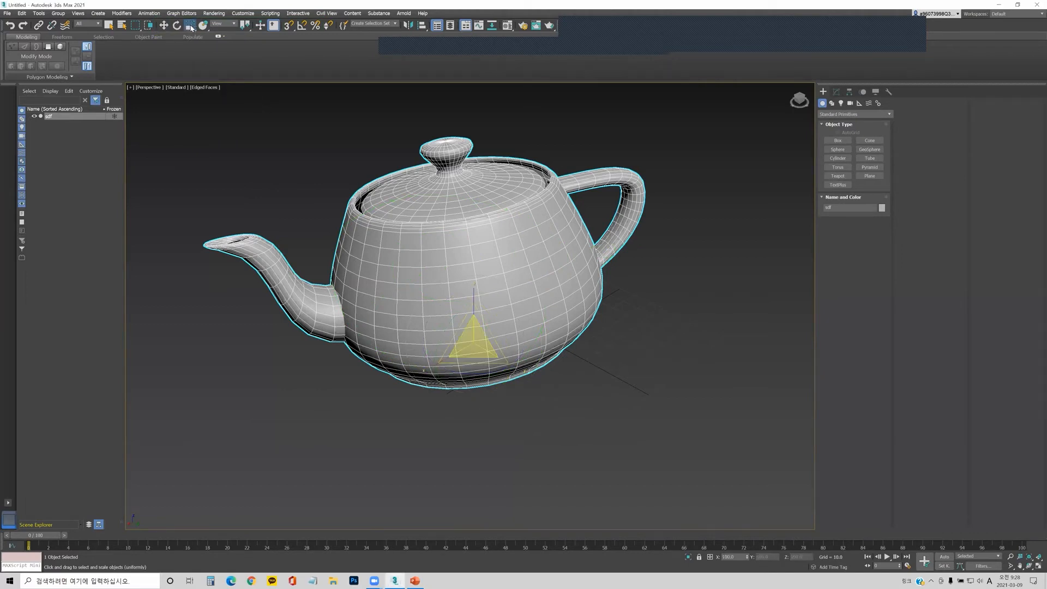
scroll(472, 343, up, 5)
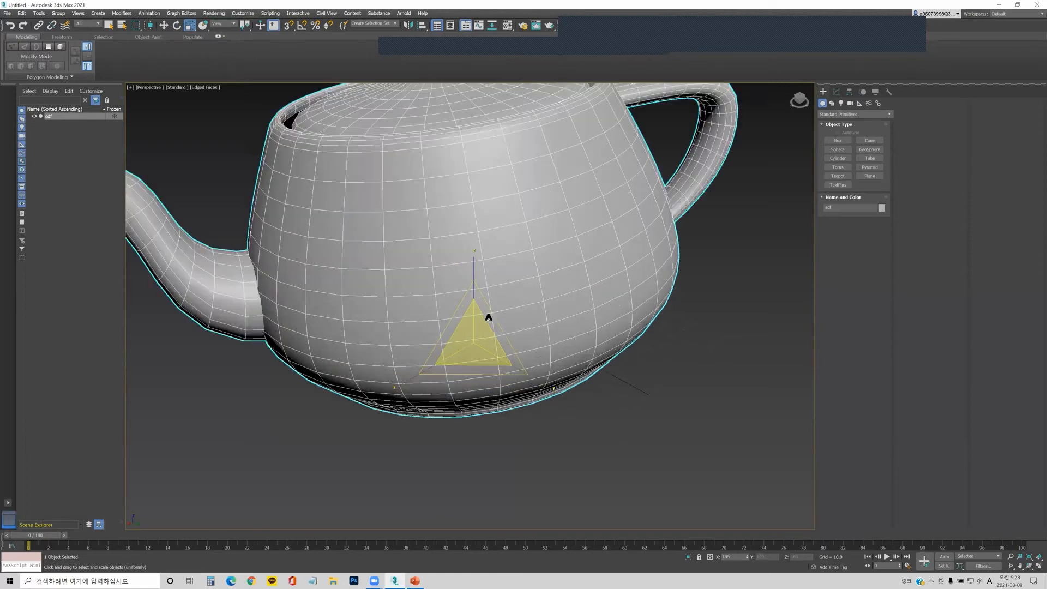
scroll(470, 354, down, 3)
scroll(491, 293, up, 4)
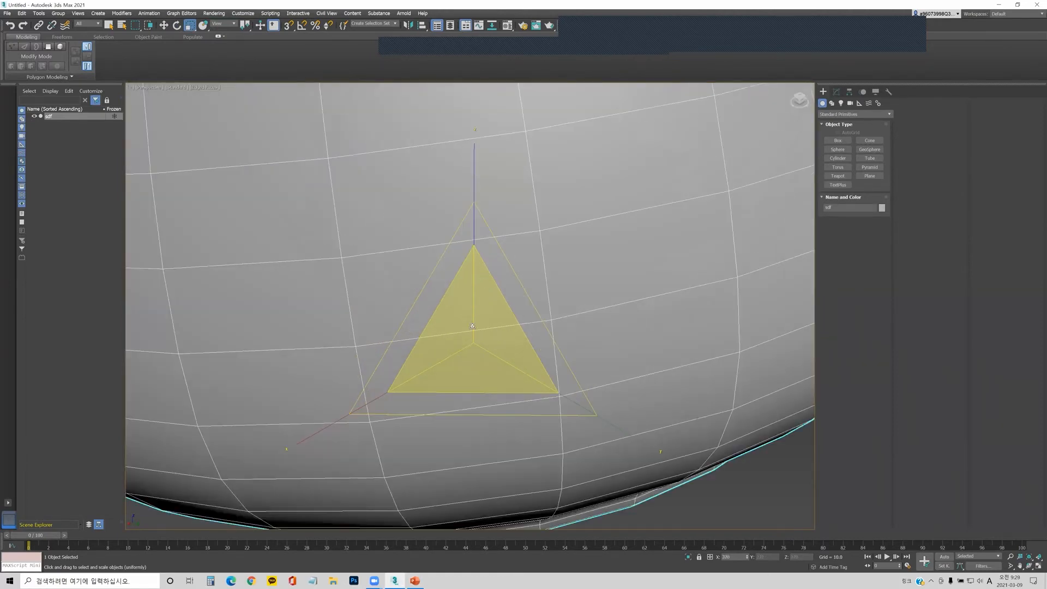
scroll(480, 305, down, 2)
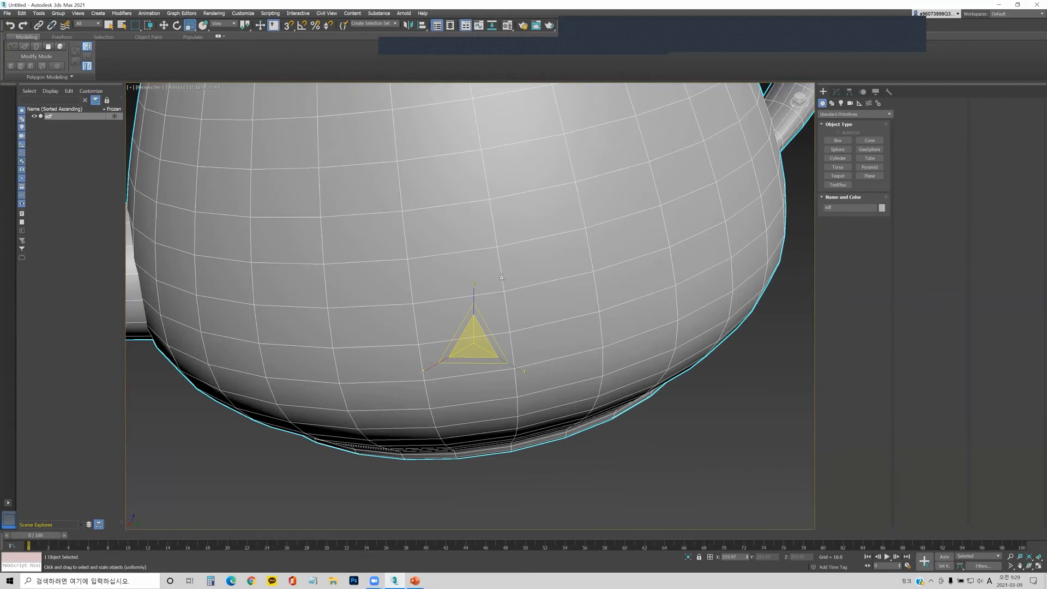
mouse_move(462, 332)
mouse_down()
mouse_move(489, 346)
mouse_move(470, 367)
mouse_move(472, 314)
mouse_move(475, 344)
mouse_up()
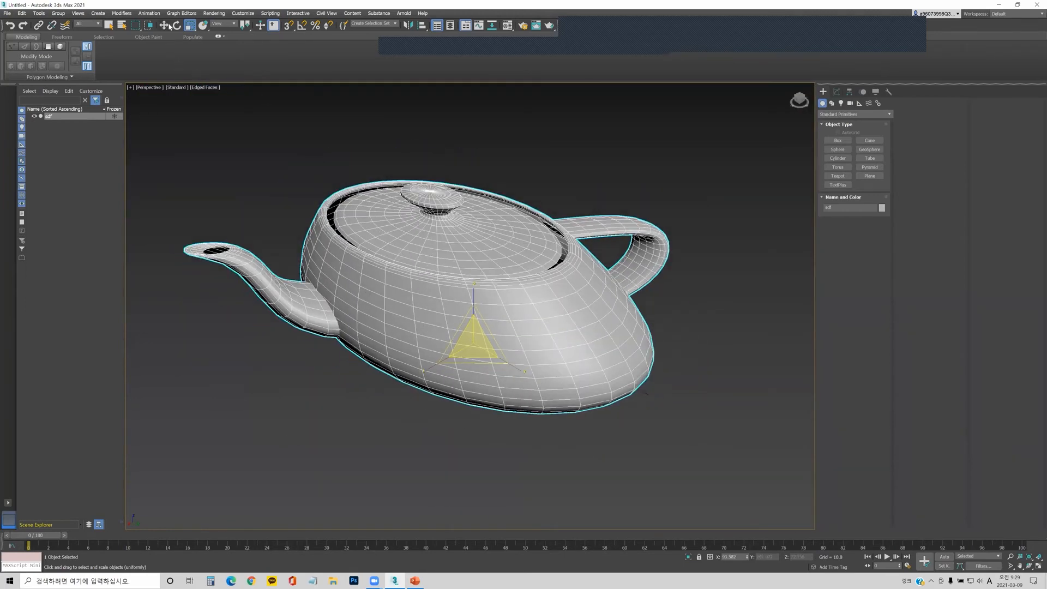
- Try Select and Squash on the teapot in the XY plane, and undo the squash along with the earlier scaling and rotation
click(195, 31)
drag(194, 31, 194, 66)
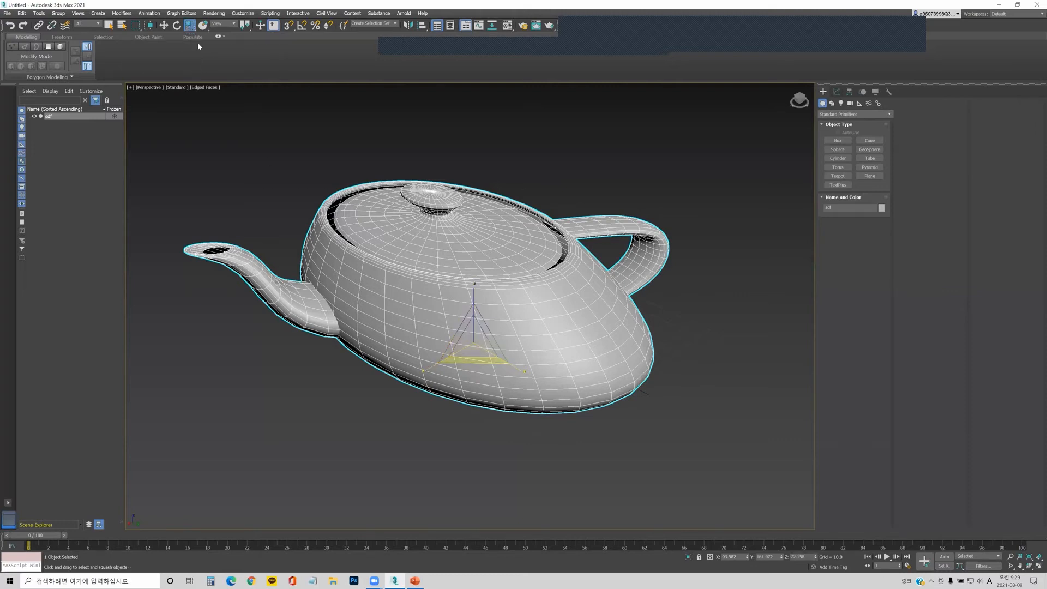
mouse_move(480, 356)
mouse_down()
mouse_move(470, 363)
mouse_move(477, 321)
mouse_move(474, 377)
mouse_move(474, 316)
mouse_move(468, 362)
mouse_up()
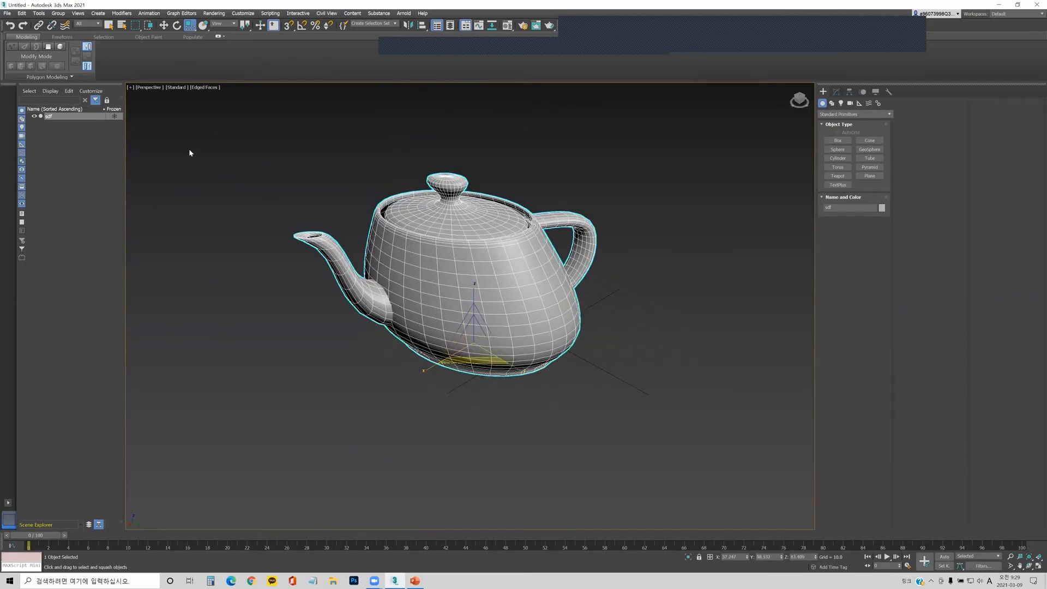
key(ctrl+z)
key(ctrl+z)
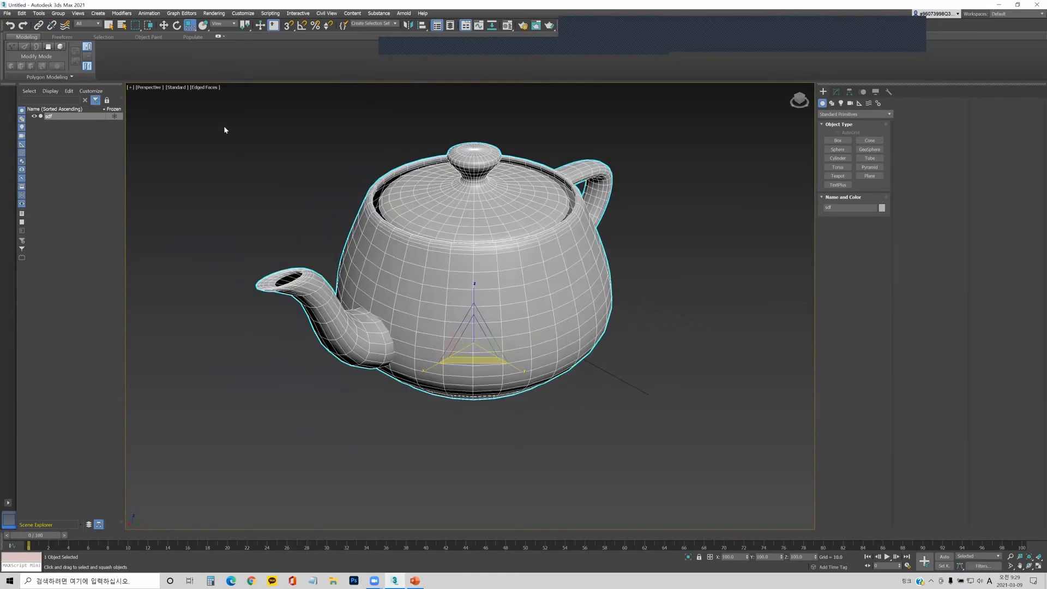
- Open the Move Transform Type-In for the teapot, restore the four-viewport layout and place the dialog over the Front viewport
click(164, 25)
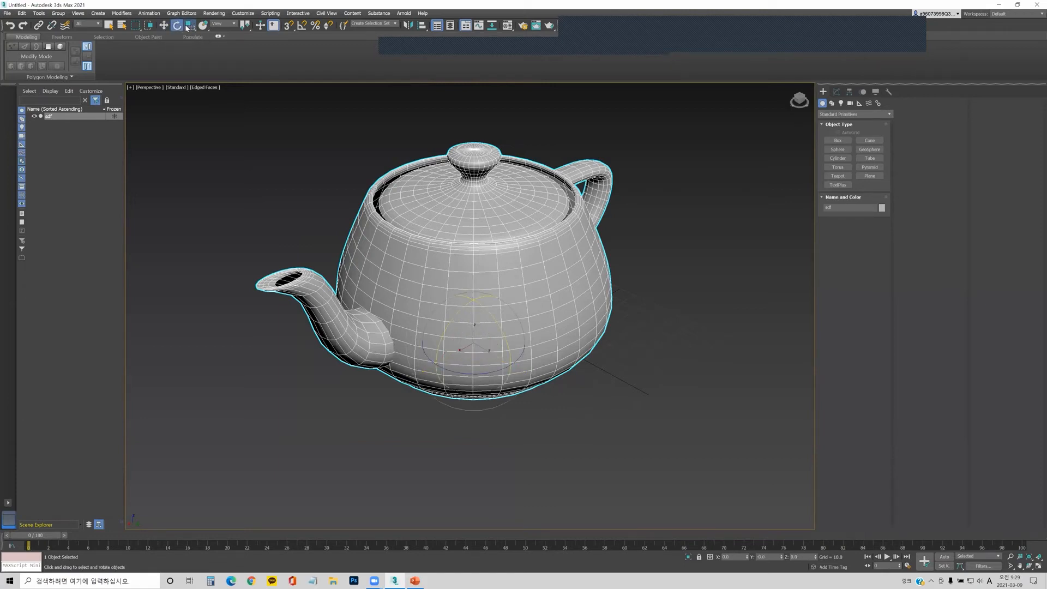
click(190, 25)
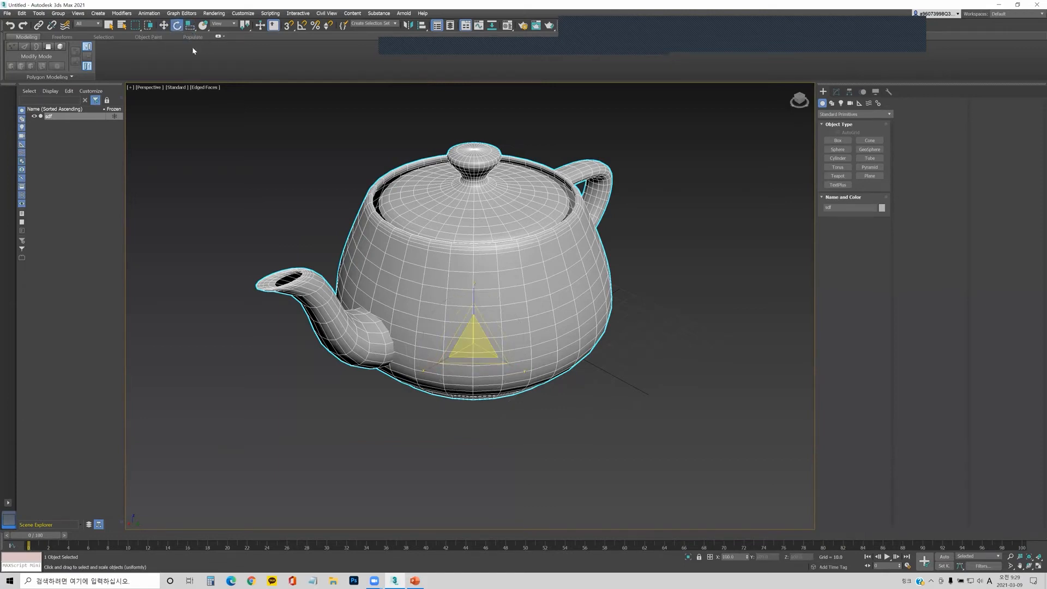
click(167, 28)
right_click(166, 28)
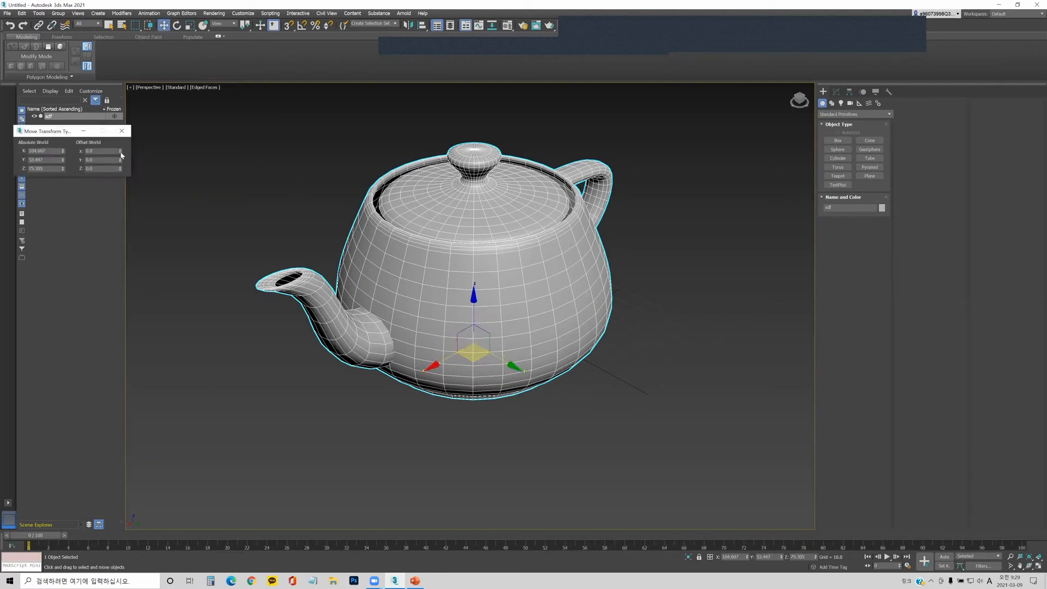
drag(62, 133, 448, 169)
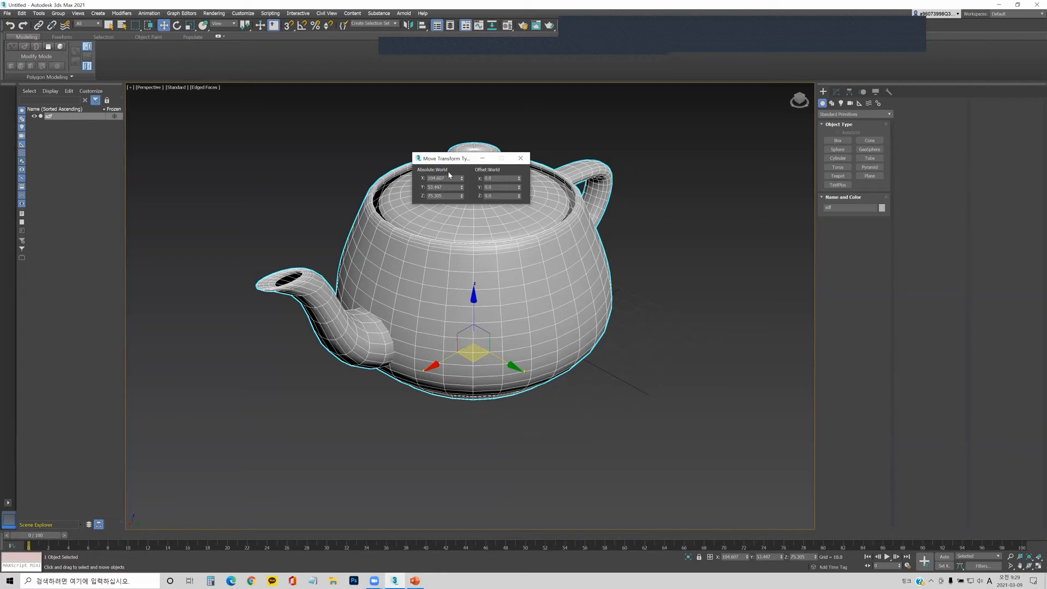
key(alt+w)
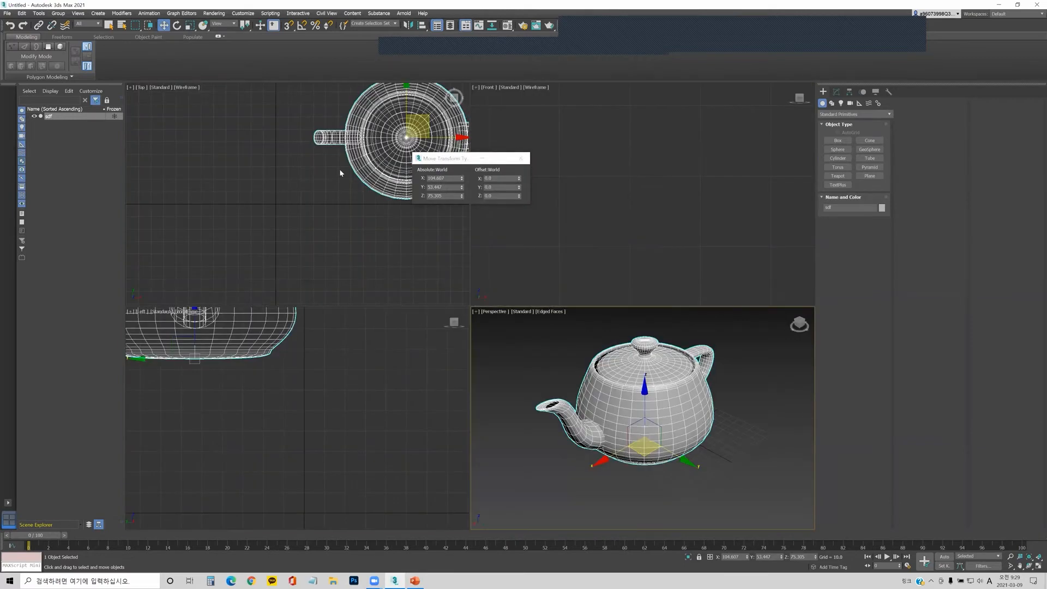
drag(452, 158, 518, 156)
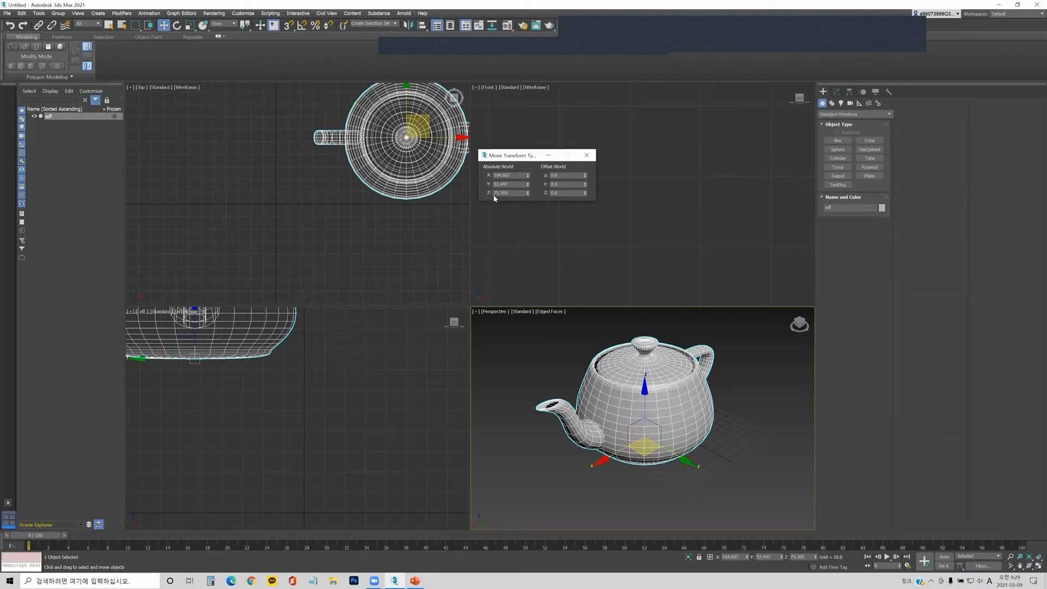
- Set the teapot's absolute world position to X 0, Y 0 and Z 0
drag(516, 176, 468, 176)
text(0)
key(Tab)
text(0)
key(Tab)
text(0)
key(Tab)
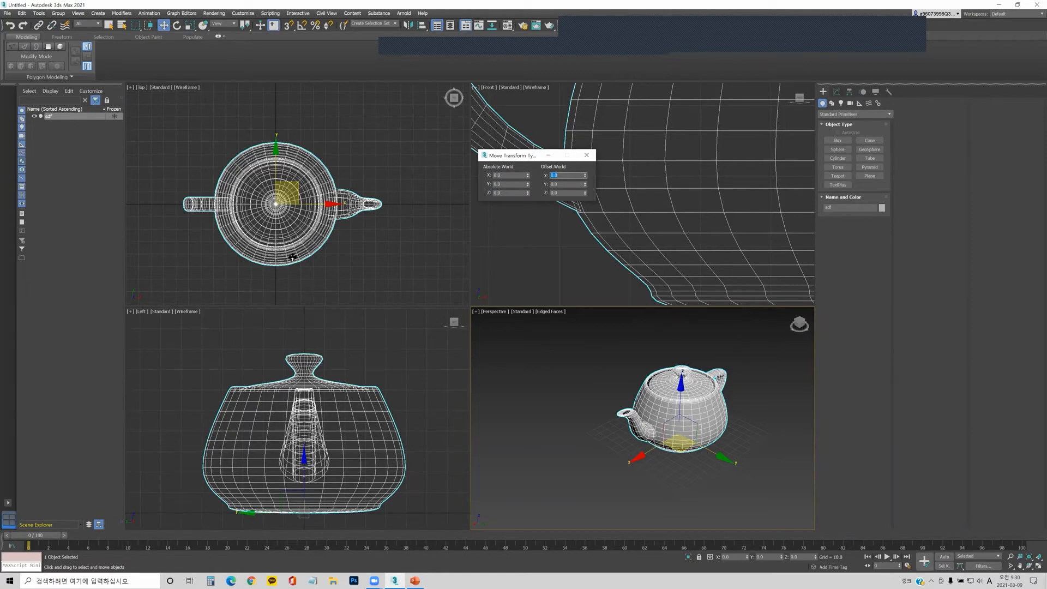
- Set the teapot's absolute world X position to 30
click(496, 175)
text(30)
key(Return)
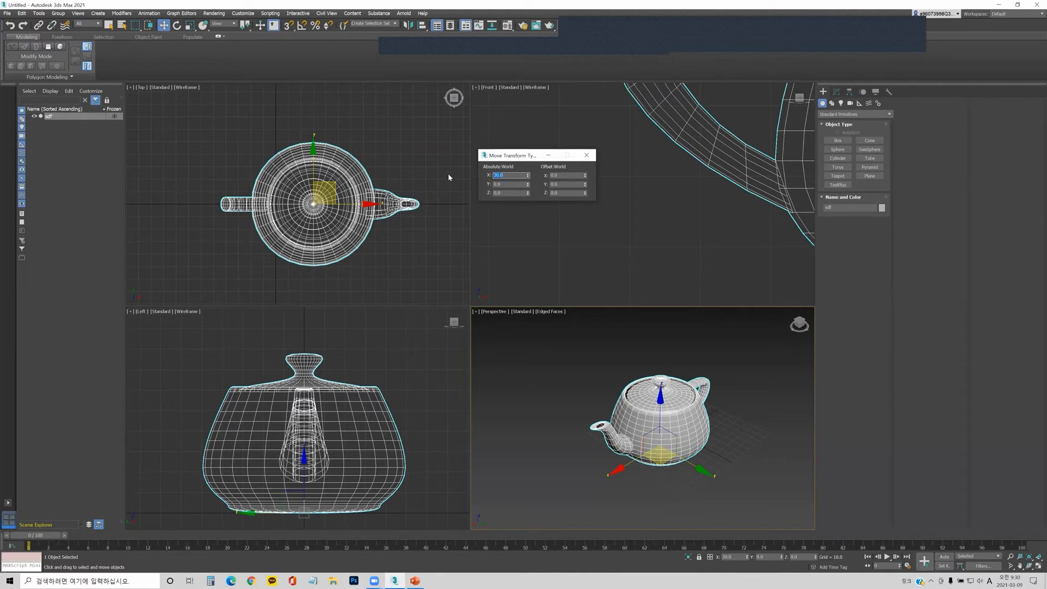
- Try an absolute world X position of 150 for the teapot and undo that move
text(150)
key(Return)
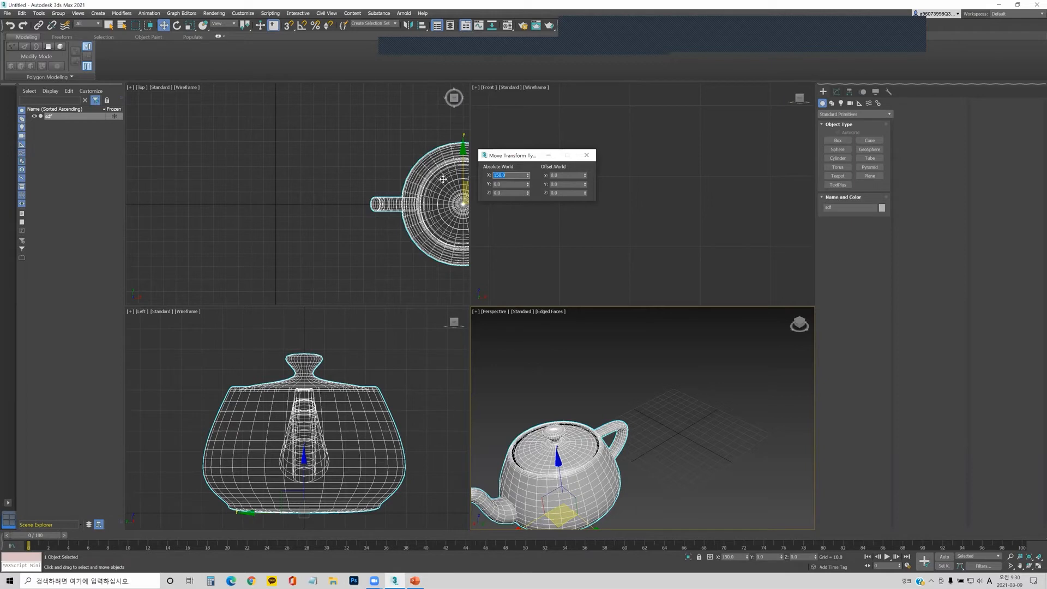
click(363, 175)
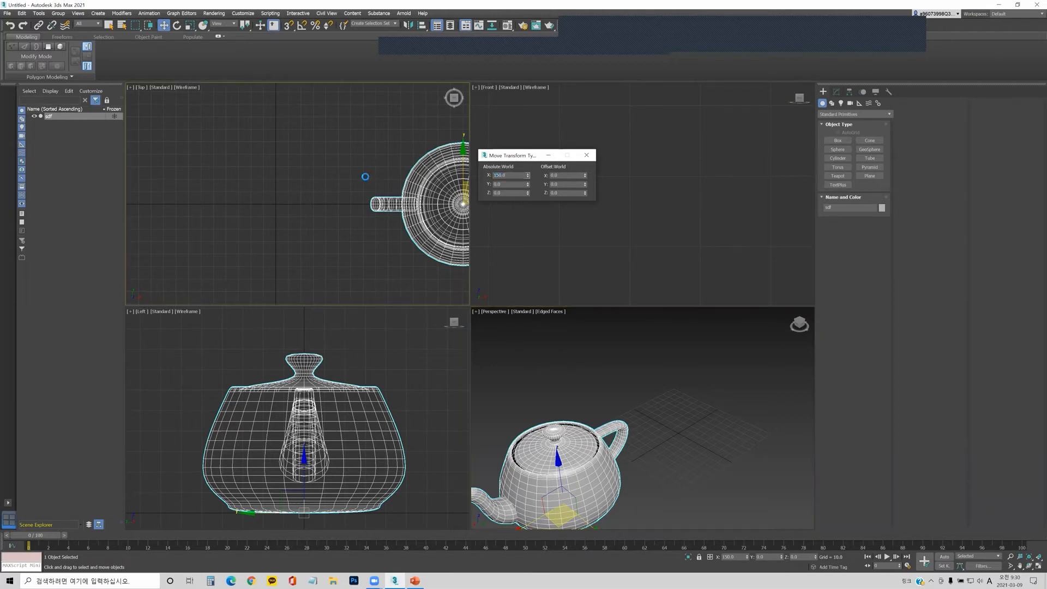
key(ctrl+z)
key(ctrl+z)
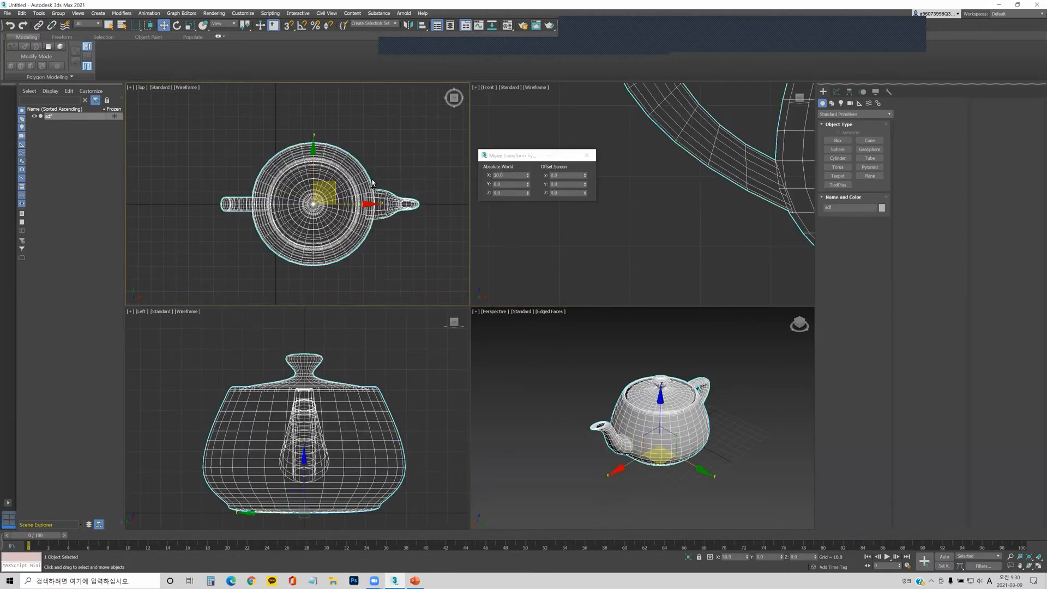
- Move the teapot by a relative X offset of 120
click(562, 175)
text(120)
key(Return)
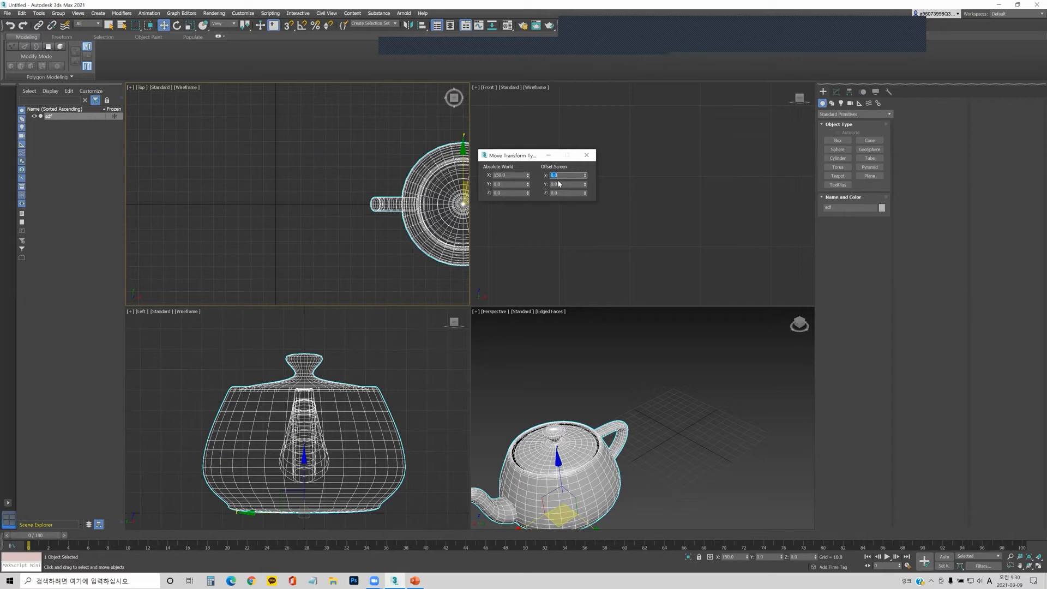
- Switch to the Rotate Transform Type-In and set the teapot's absolute world X rotation to 10 degrees
click(178, 30)
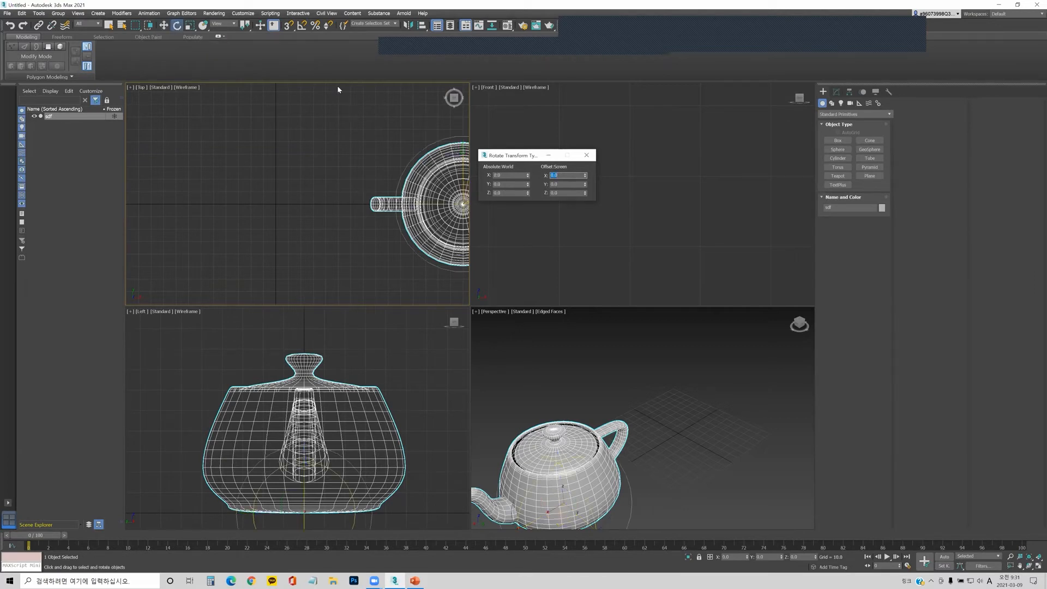
drag(533, 157, 566, 149)
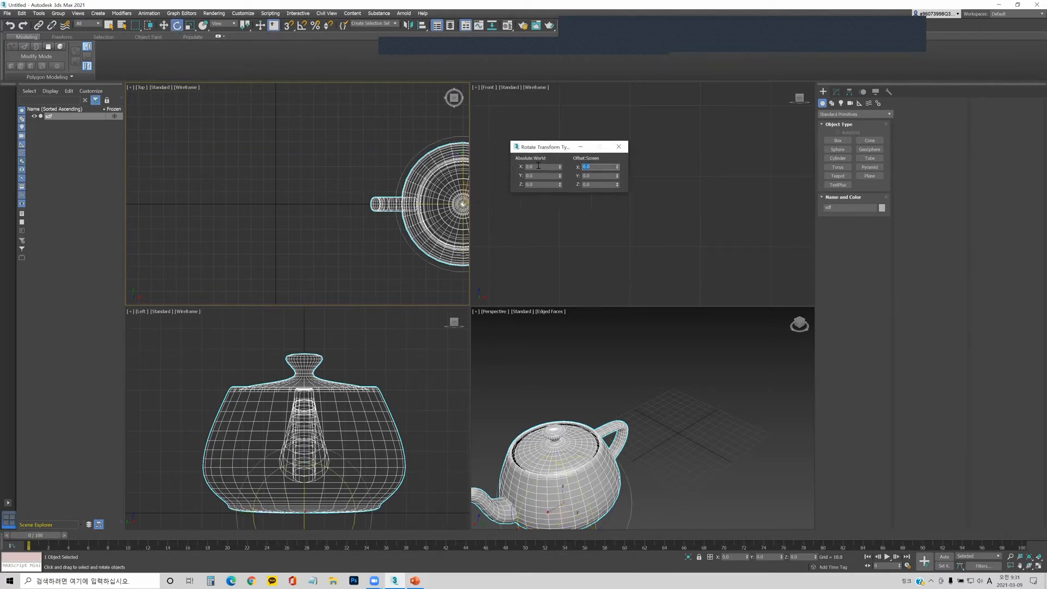
middle_drag(441, 169, 301, 165)
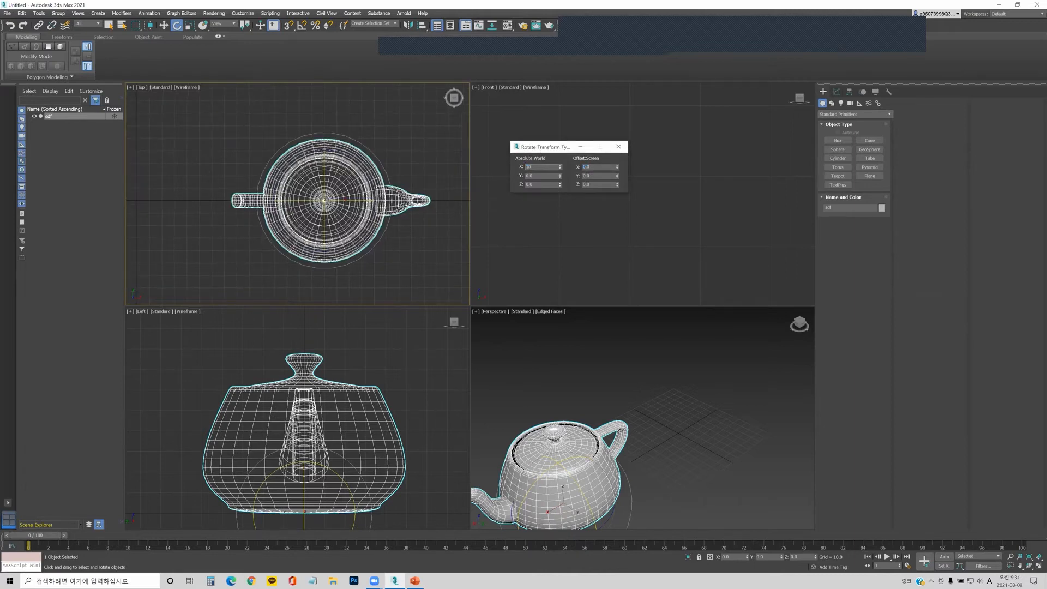
key(Return)
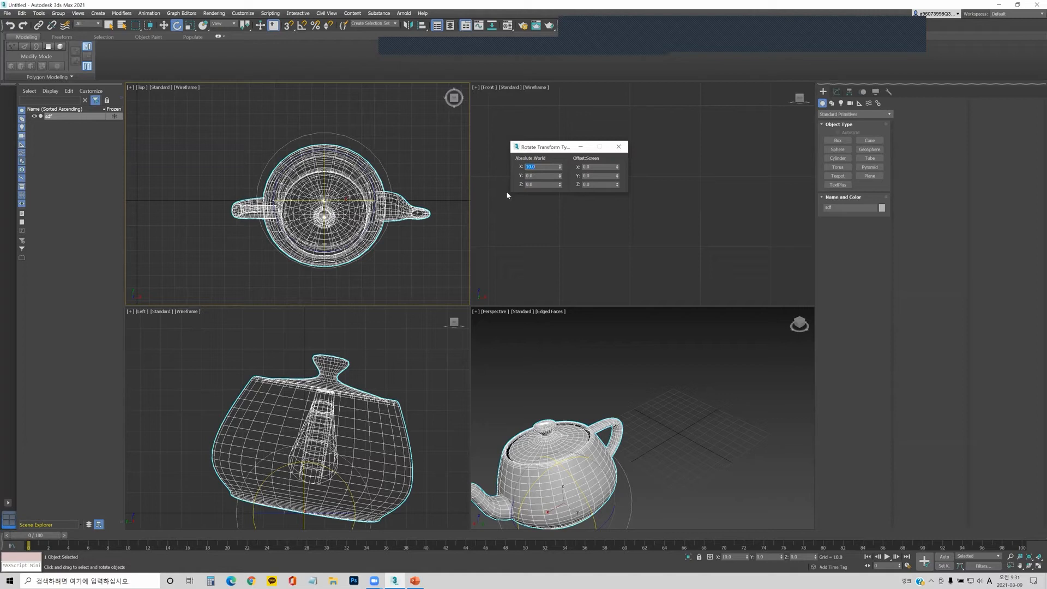
- Rotate the teapot by a relative X offset of 5 degrees
click(585, 166)
text(5)
key(Return)
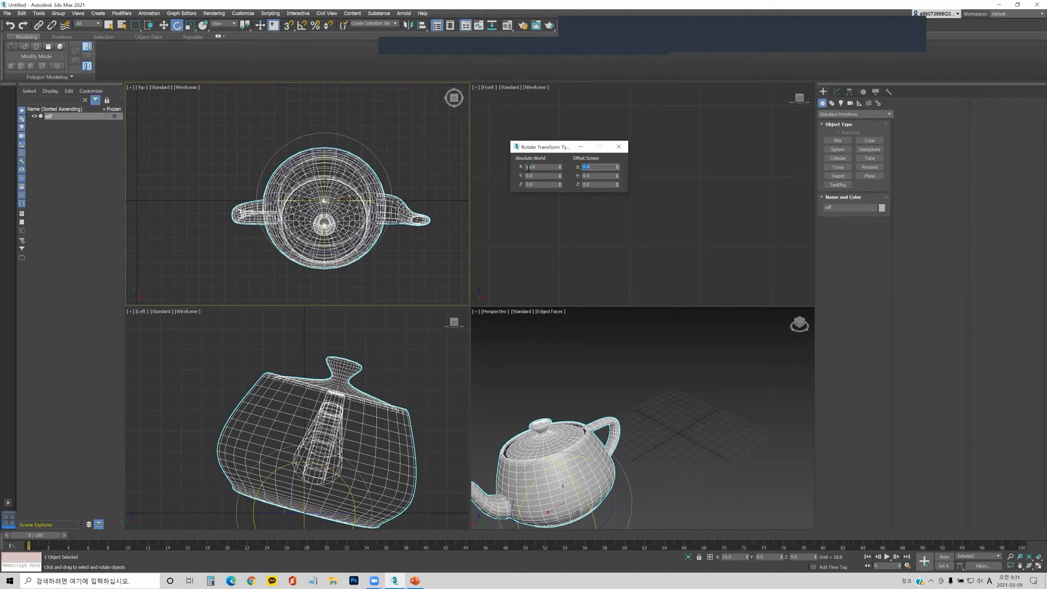
- Reset the teapot's absolute world X rotation to 0
double_click(543, 167)
text(0)
key(Return)
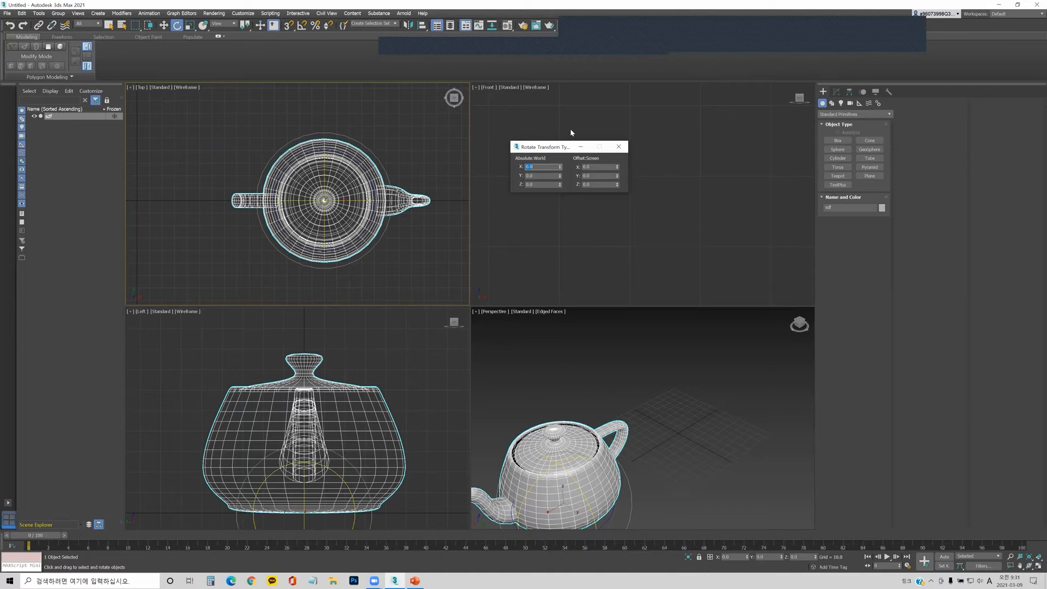
drag(881, 425, 1038, 562)
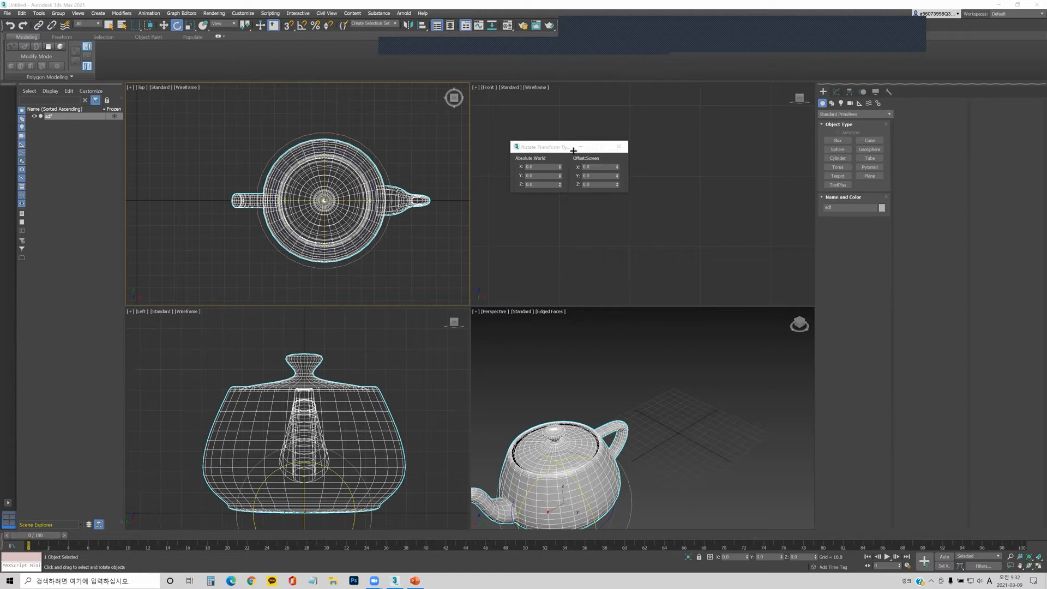
- Switch to the Scale Transform Type-In and scale the teapot uniformly by a 200% offset
drag(557, 150, 259, 117)
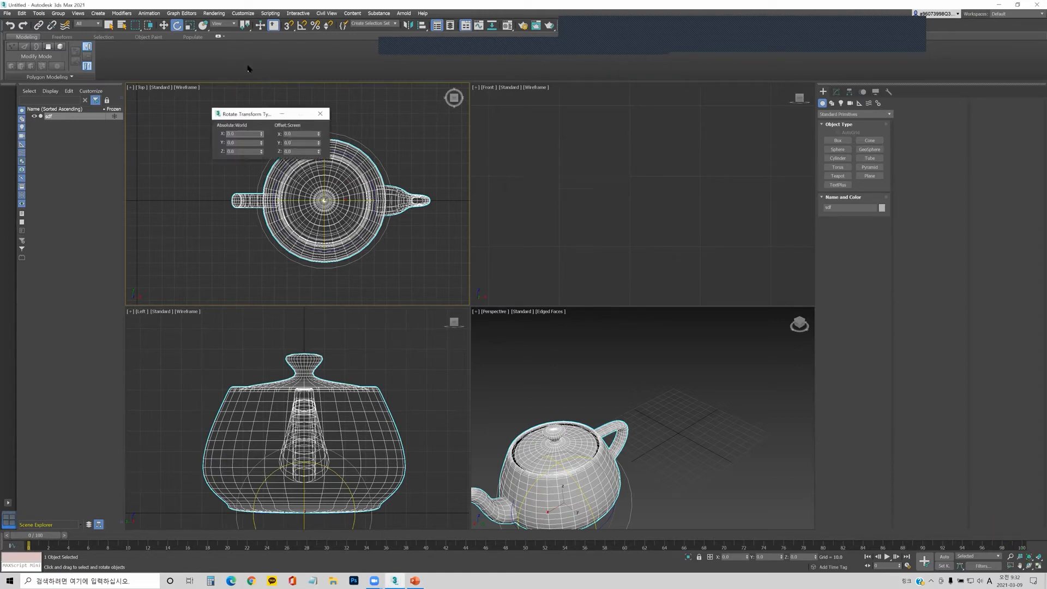
key(r)
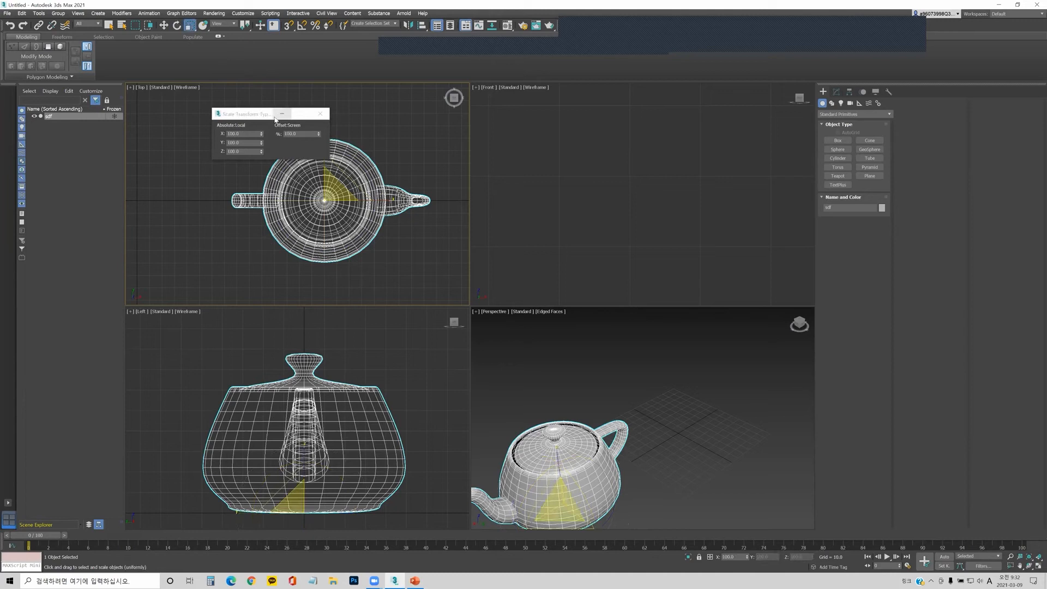
drag(267, 116, 519, 143)
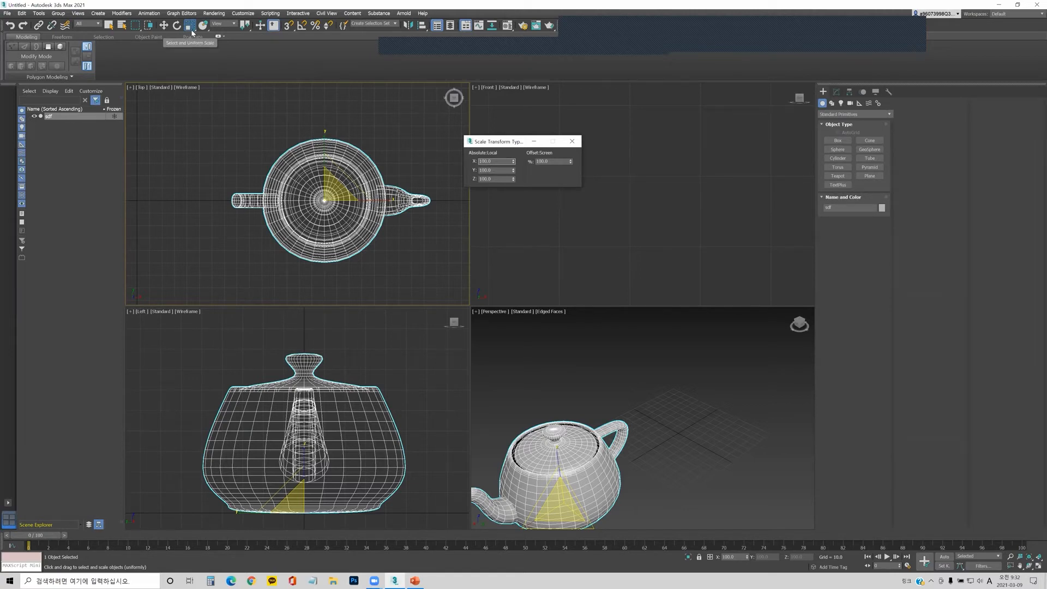
double_click(536, 161)
text(200)
key(Return)
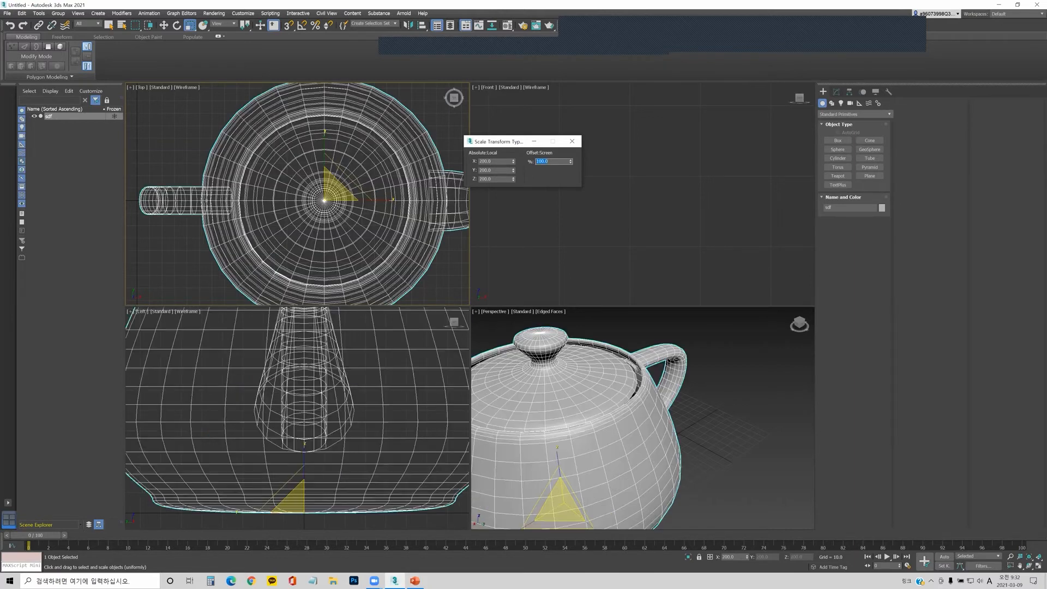
- Switch to Select and Squash and scale the teapot by a 200% offset on X
scroll(391, 183, down, 1)
scroll(393, 182, up, 1)
click(190, 25)
drag(191, 28, 191, 61)
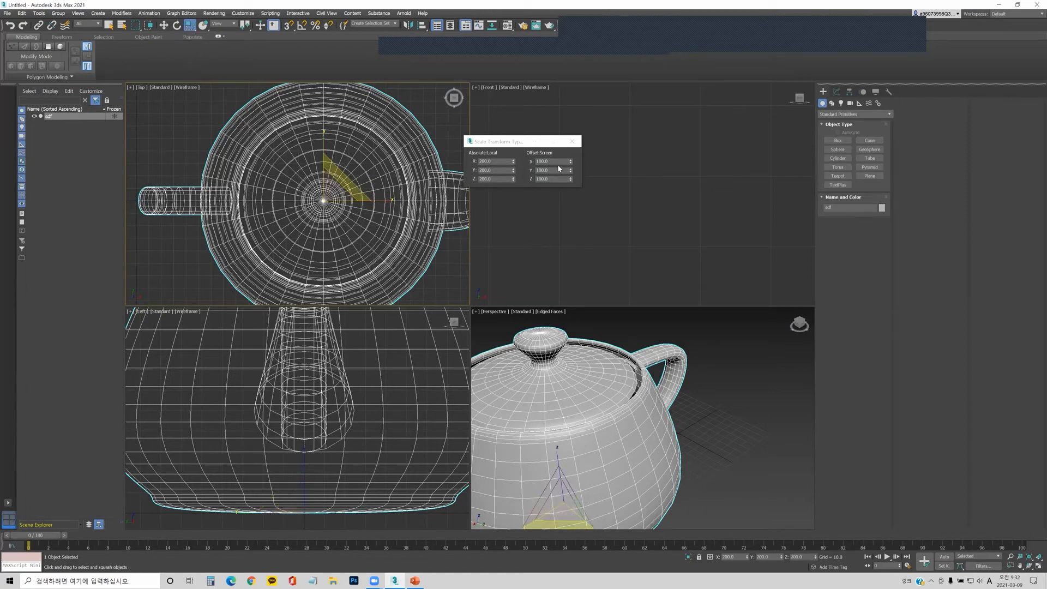
click(541, 161)
text(200)
key(Return)
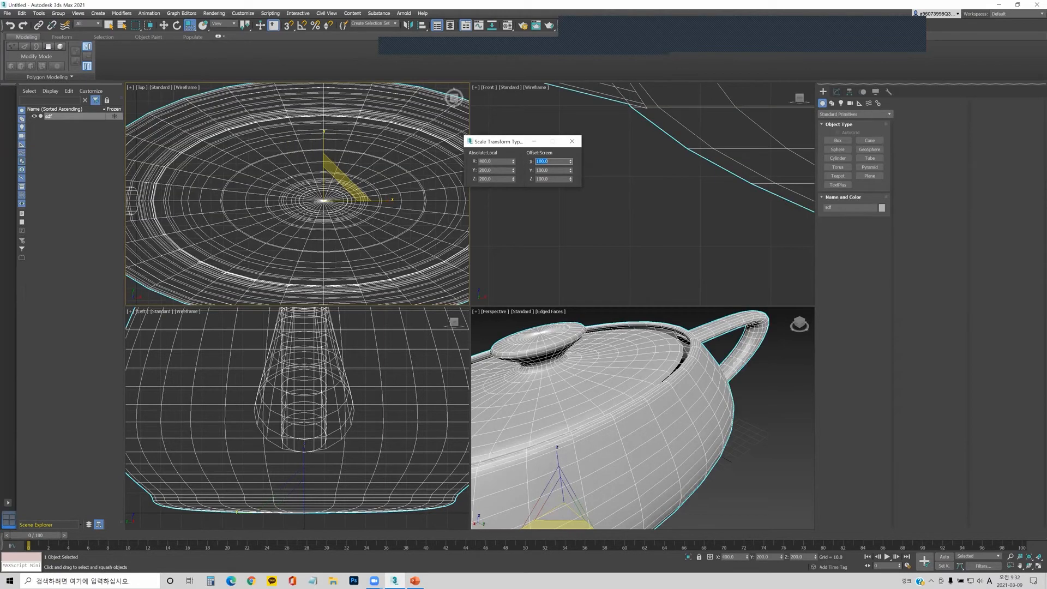
scroll(366, 191, down, 4)
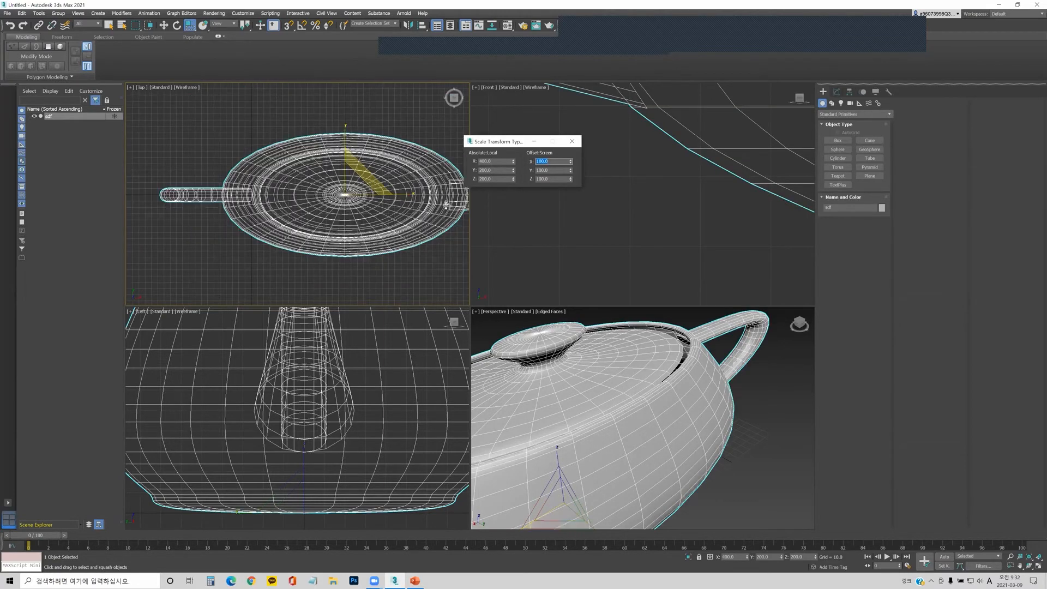
- Scale the teapot by a 200% offset on Z
key(Tab)
key(Tab)
text(10)
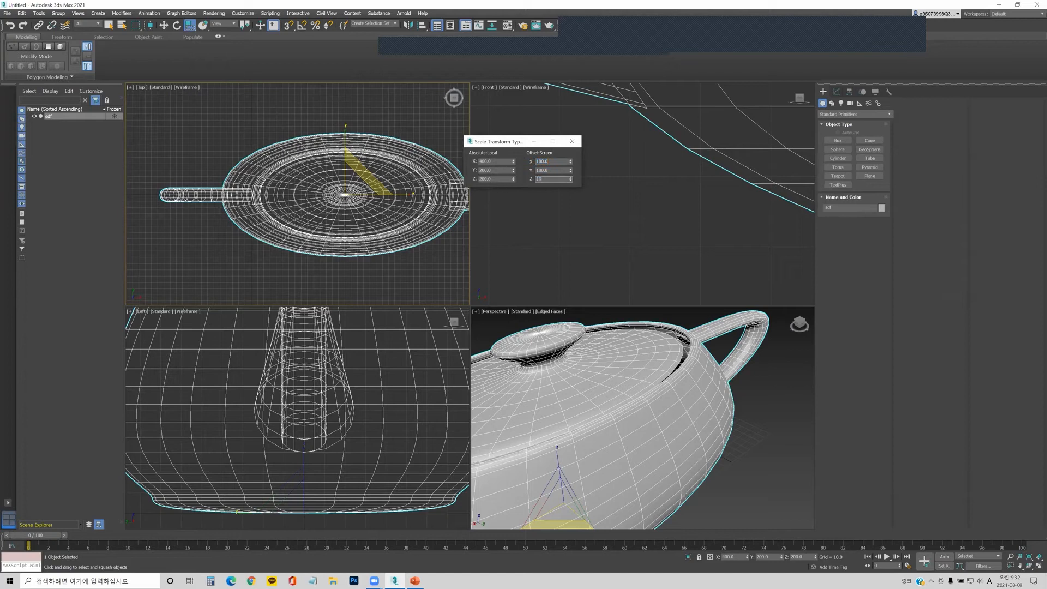
text(2)
text(00)
key(Return)
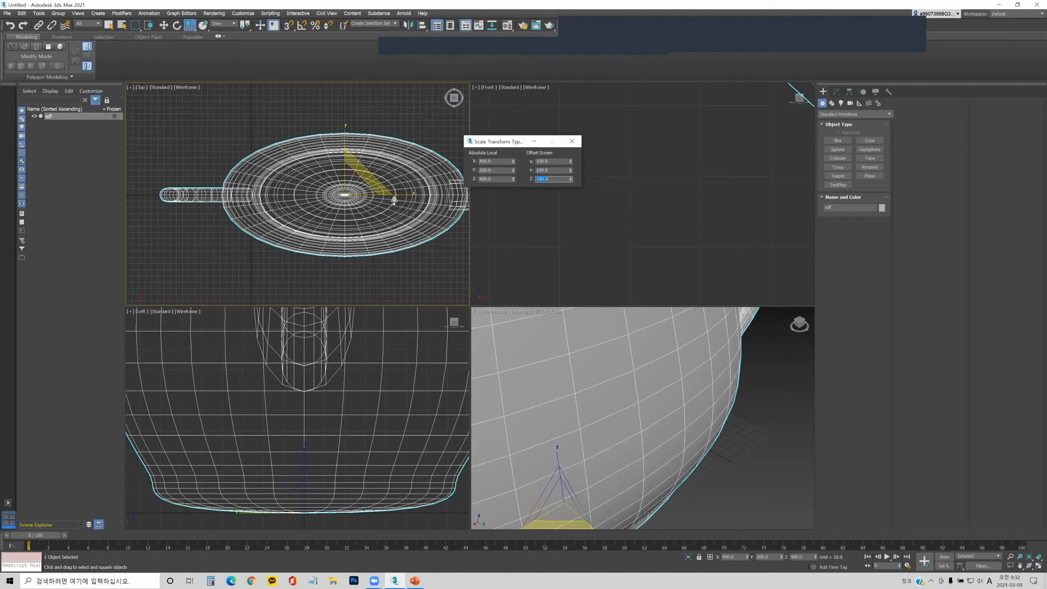
scroll(392, 199, down, 5)
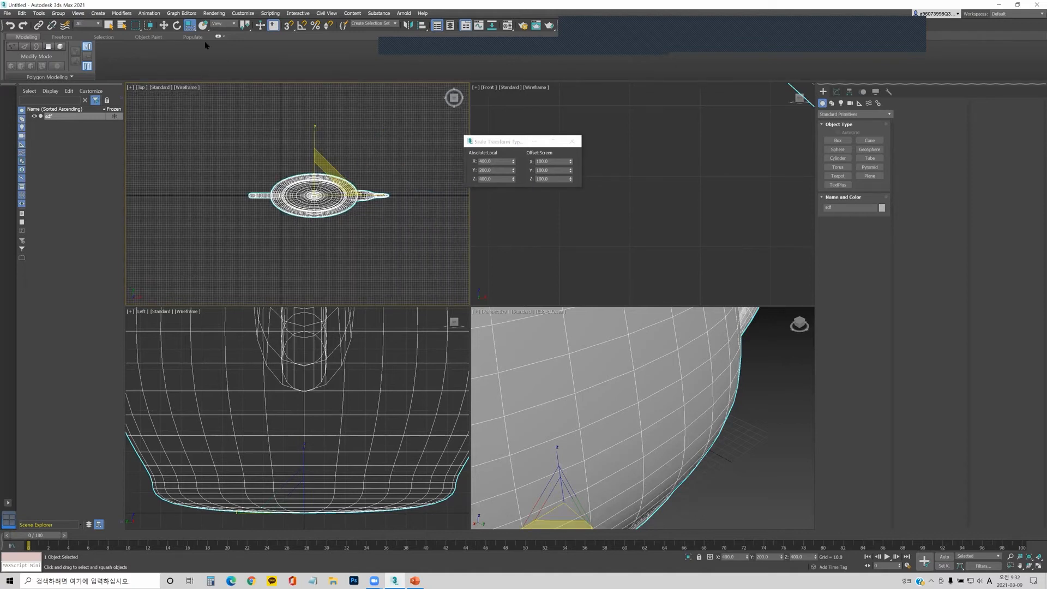
- Switch back to Select and Uniform Scale and close the Scale Transform Type-In
right_click(188, 30)
drag(188, 30, 189, 44)
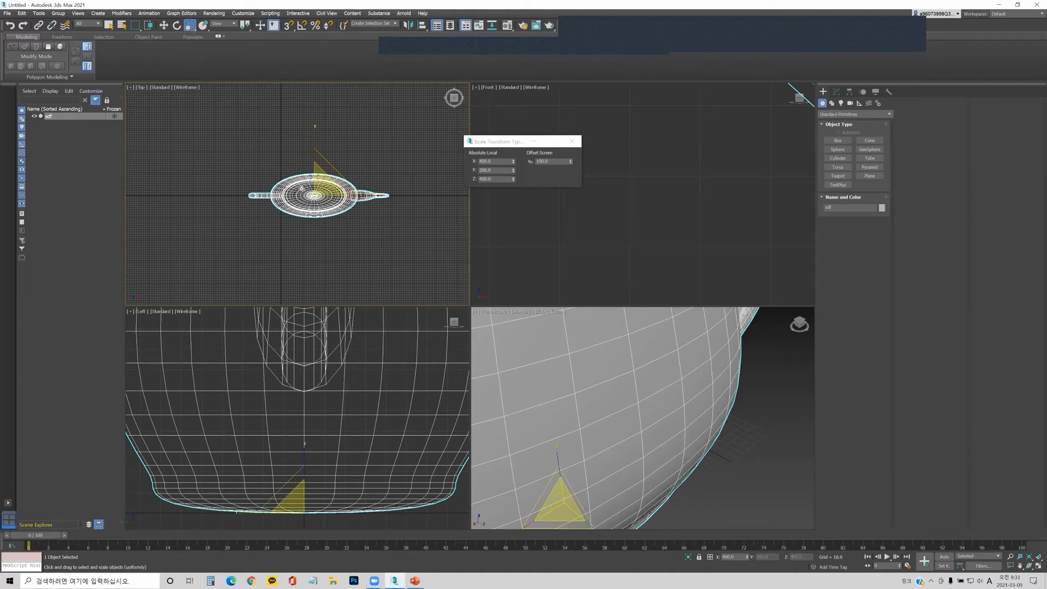
click(571, 141)
key(r)
key(r)
key(r)
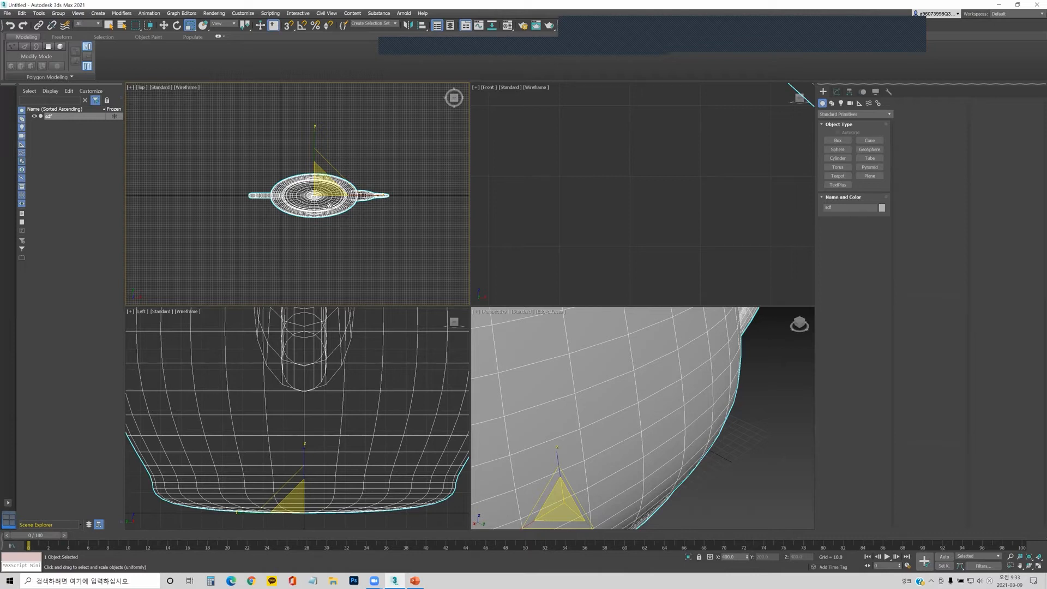
drag(326, 202, 323, 203)
- Reopen the Scale Transform Type-In and set the teapot's absolute local X and Z scale to 200
right_click(192, 27)
double_click(498, 162)
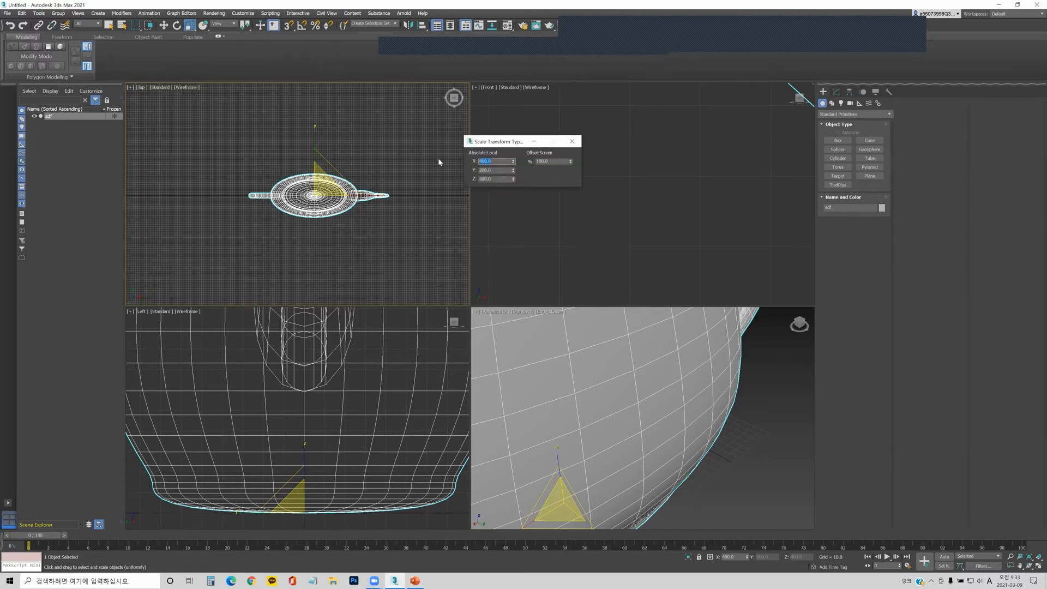
text(200)
key(Tab)
key(Tab)
text(200)
key(Return)
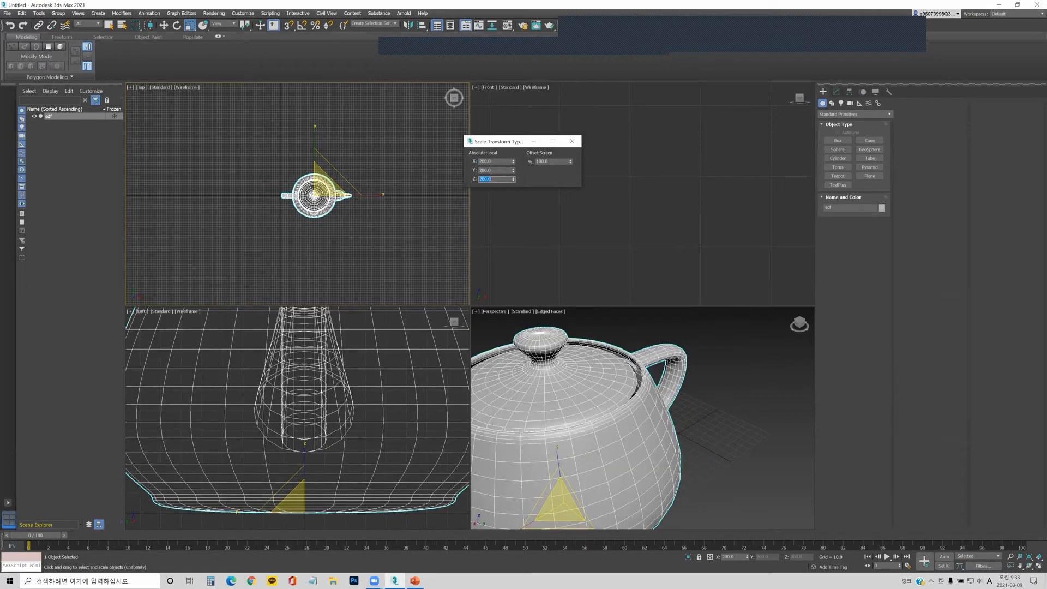
- Examine the available reference coordinate systems and keep View as the active one
middle_click(259, 180)
click(234, 26)
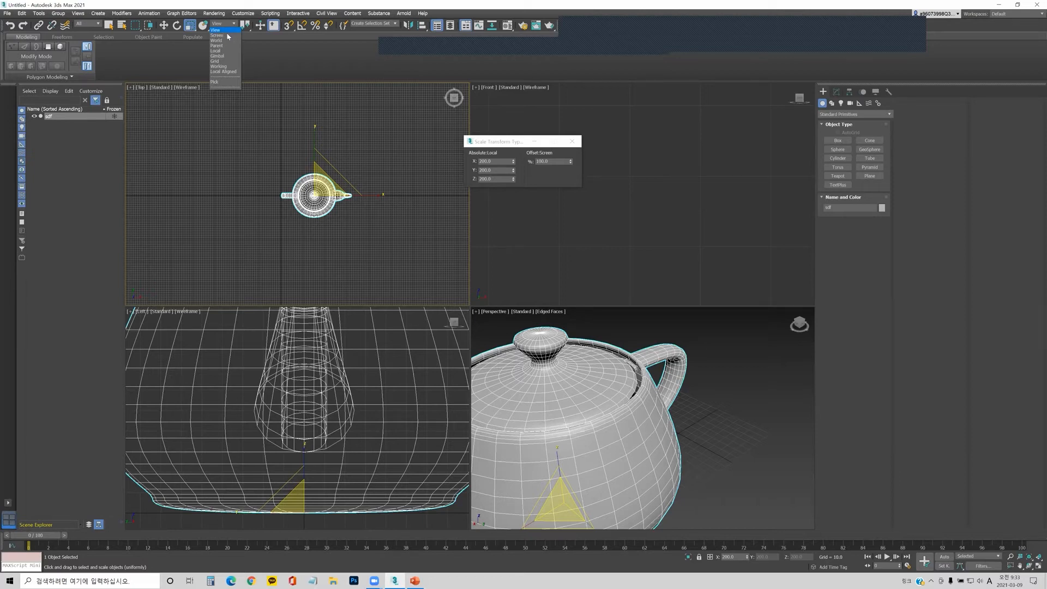
click(203, 29)
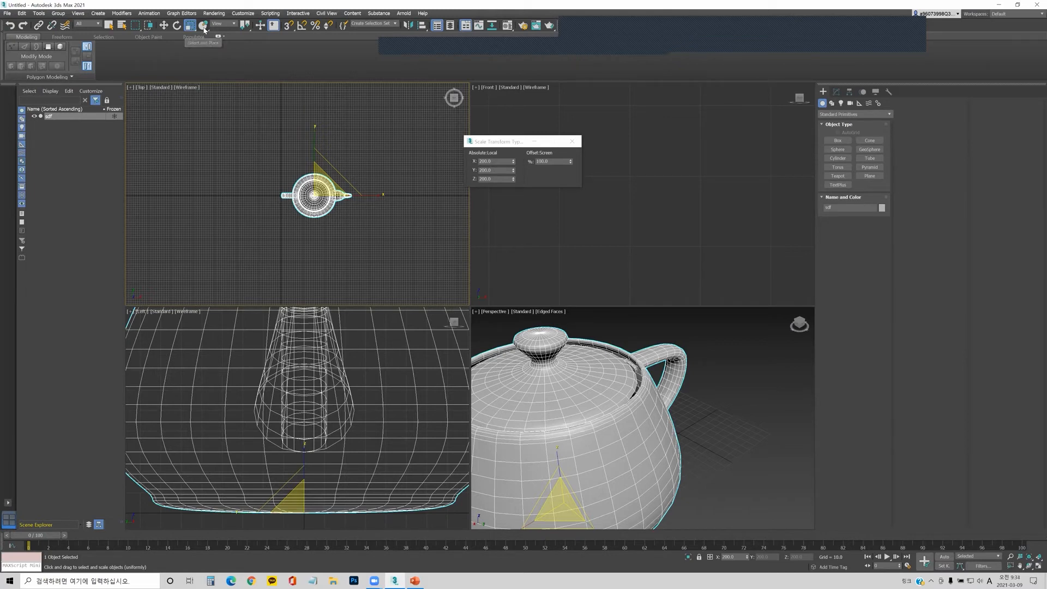
click(236, 24)
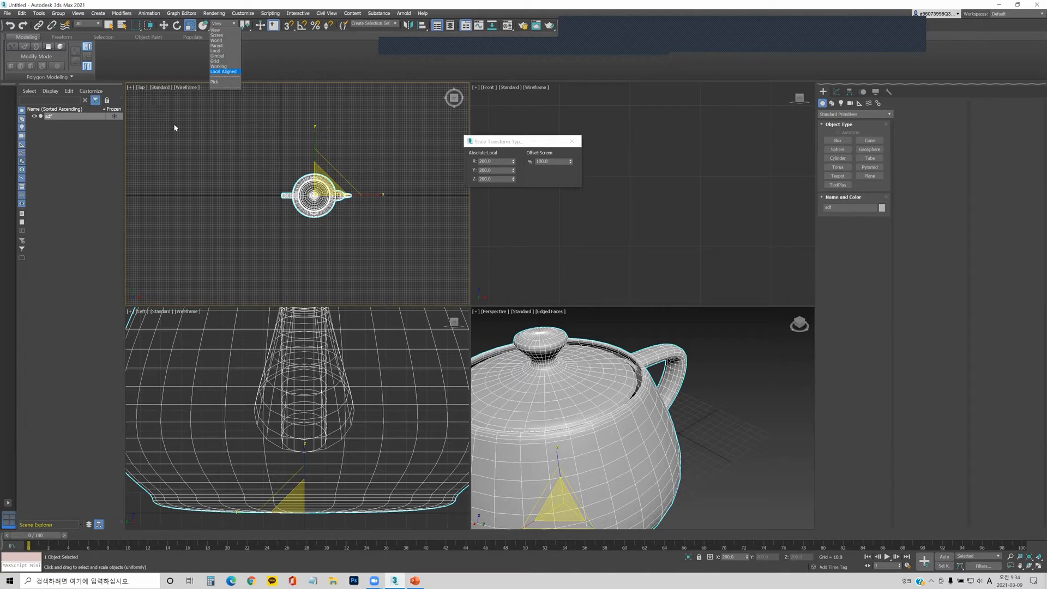
click(221, 30)
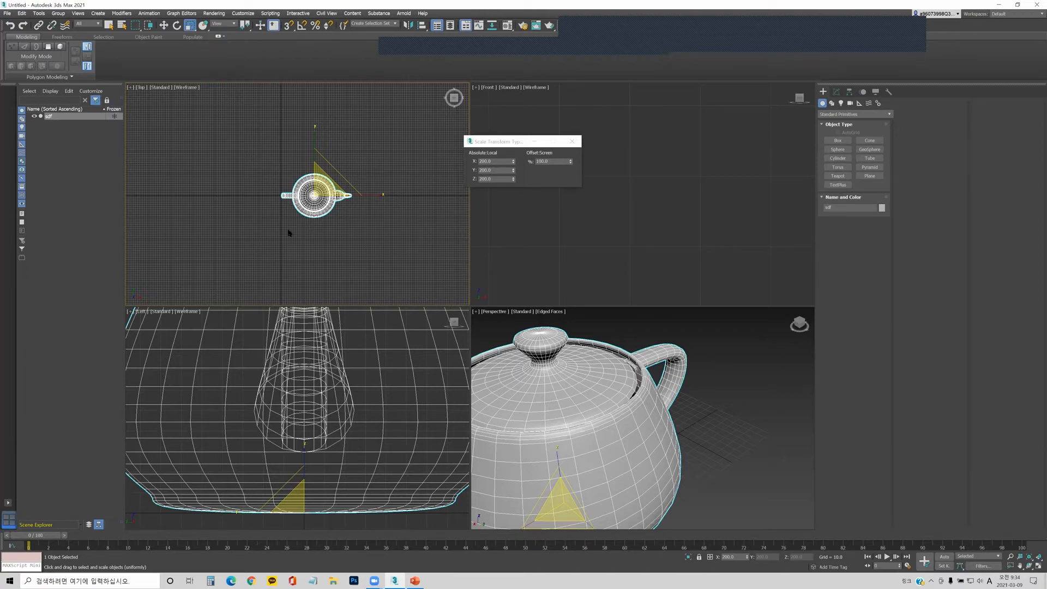
- Activate the Move tool for the sdf teapot, close its Transform Type-In dialog, and fit the model in all viewports
click(315, 246)
click(321, 188)
key(w)
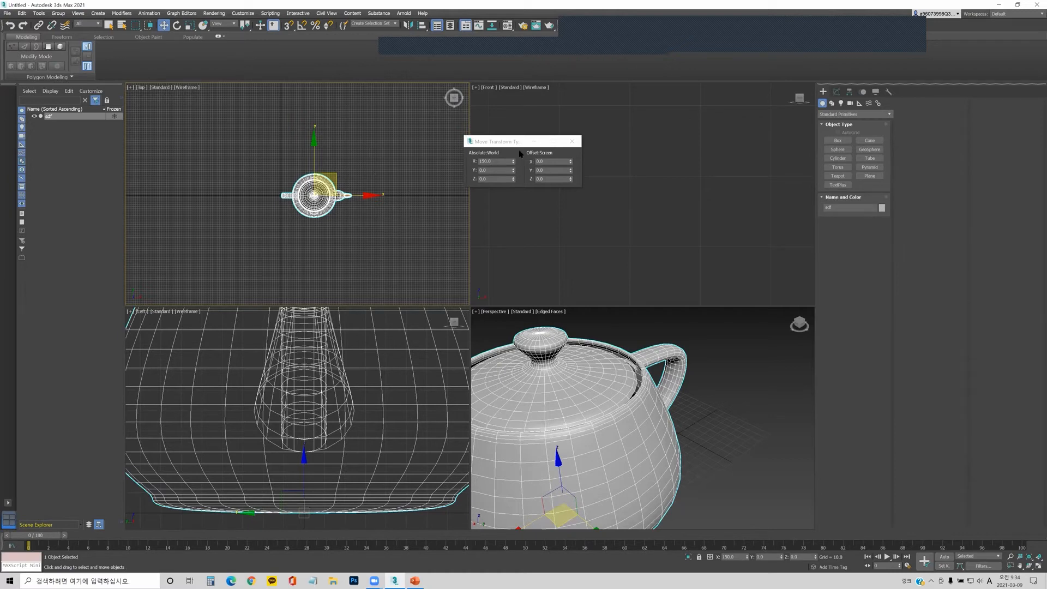
click(572, 142)
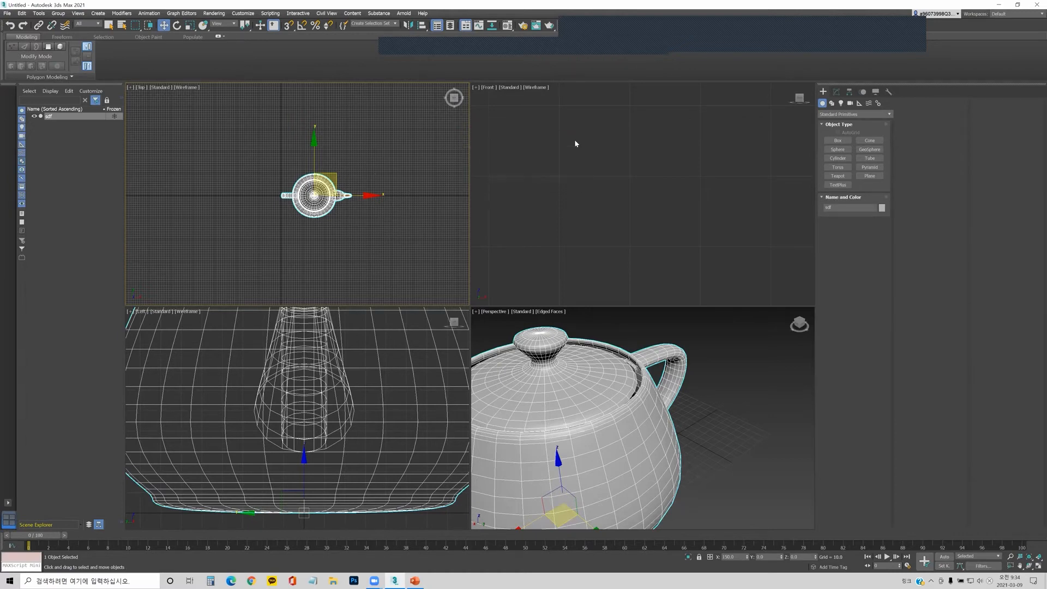
key(ctrl+shift+z)
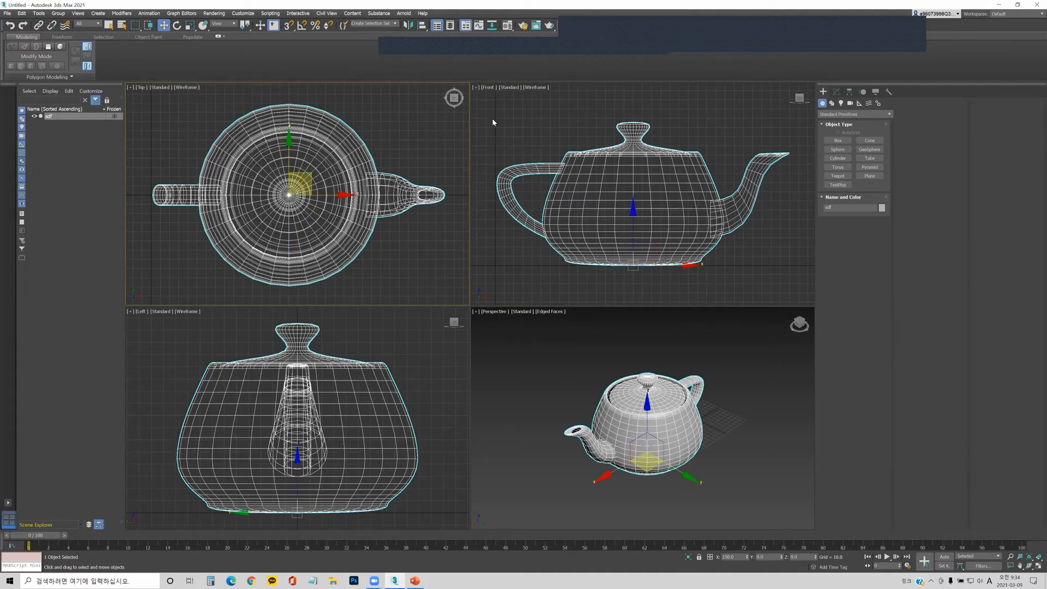
click(456, 51)
drag(174, 259, 142, 284)
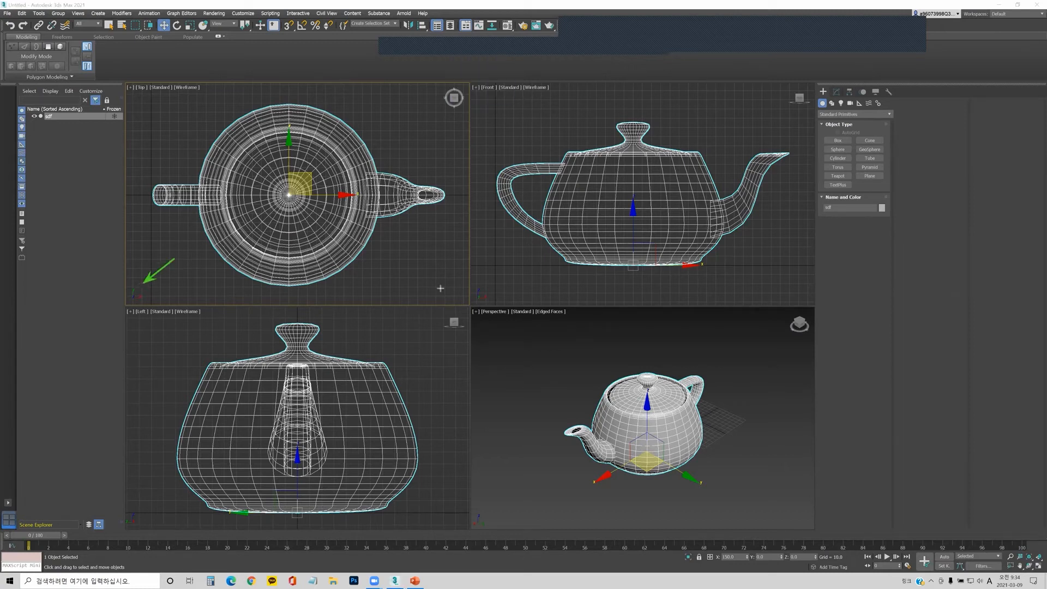
drag(502, 265, 484, 287)
drag(512, 472, 495, 509)
drag(148, 496, 137, 513)
- Activate the Front, Left, Perspective and Top viewports in turn to examine the teapot's Move gizmo axes under the View coordinate system
click(599, 182)
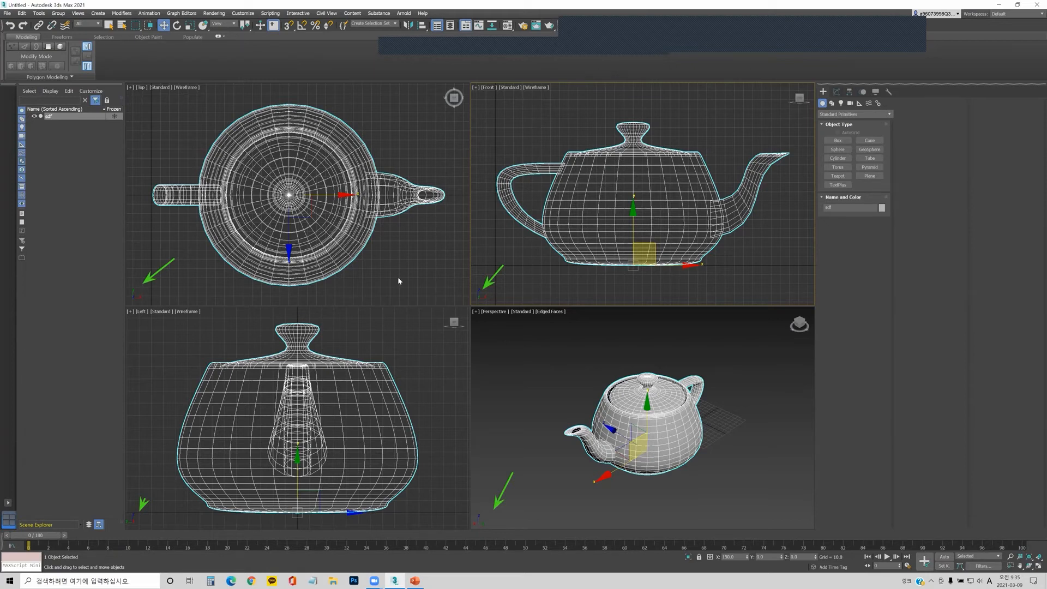
click(337, 413)
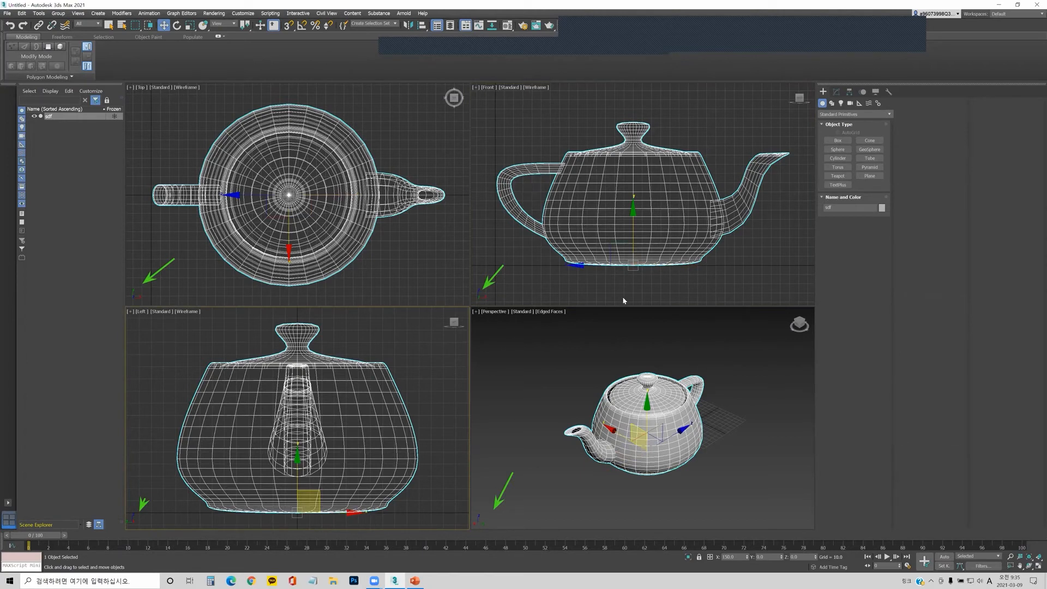
click(617, 432)
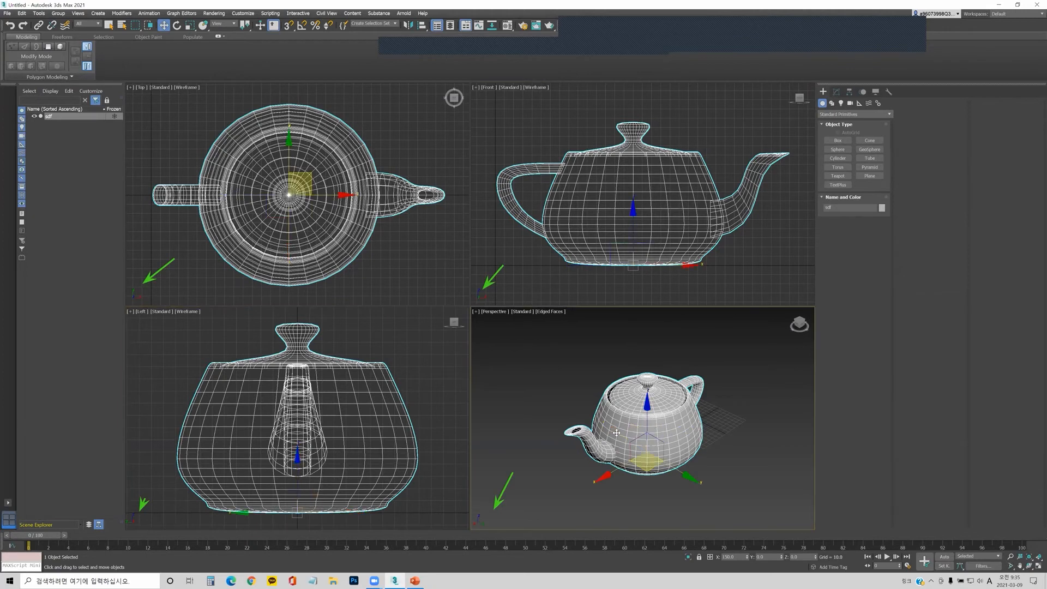
click(355, 205)
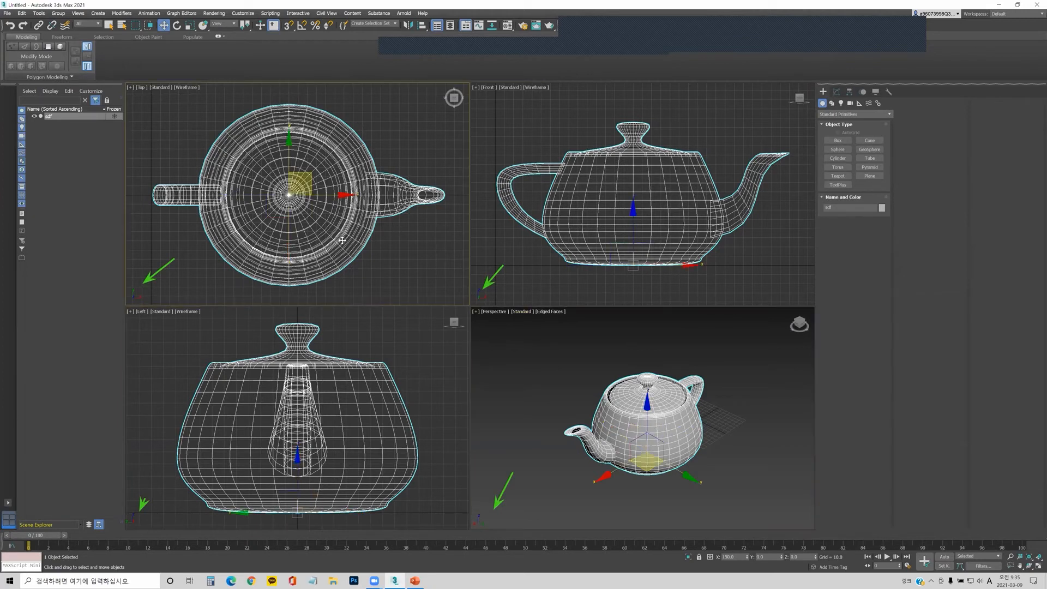
click(377, 466)
click(537, 444)
click(624, 422)
click(533, 208)
click(381, 403)
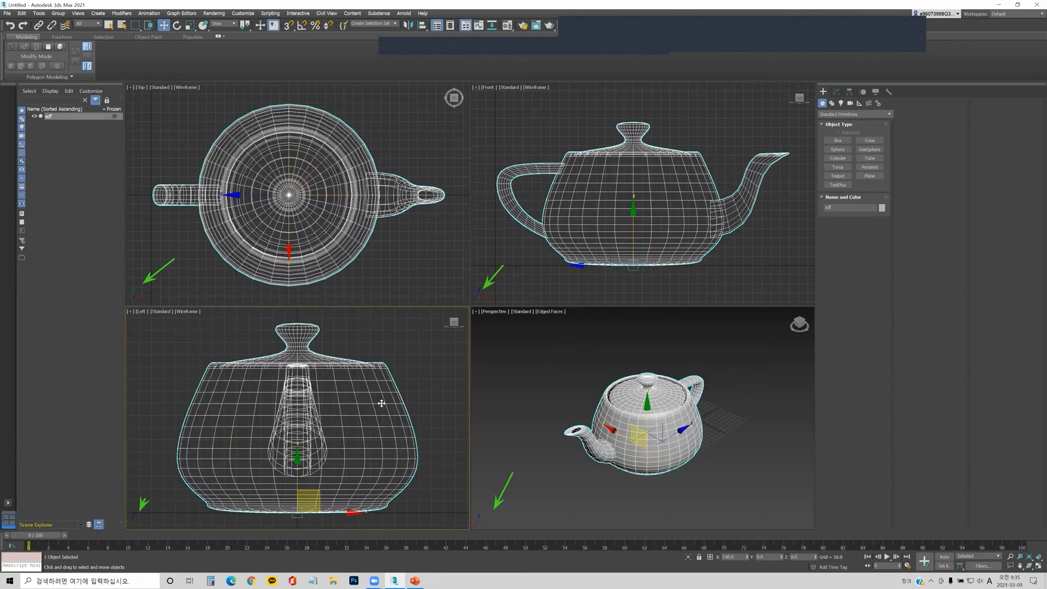
click(360, 206)
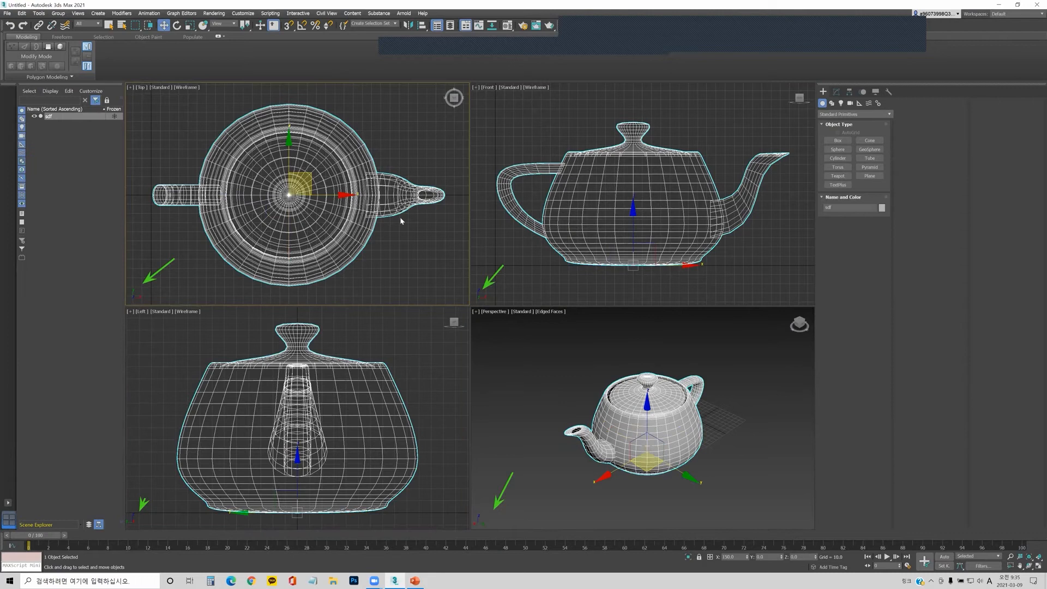
- Set the reference coordinate system to Screen and compare the teapot's gizmo axes across the viewports
click(233, 24)
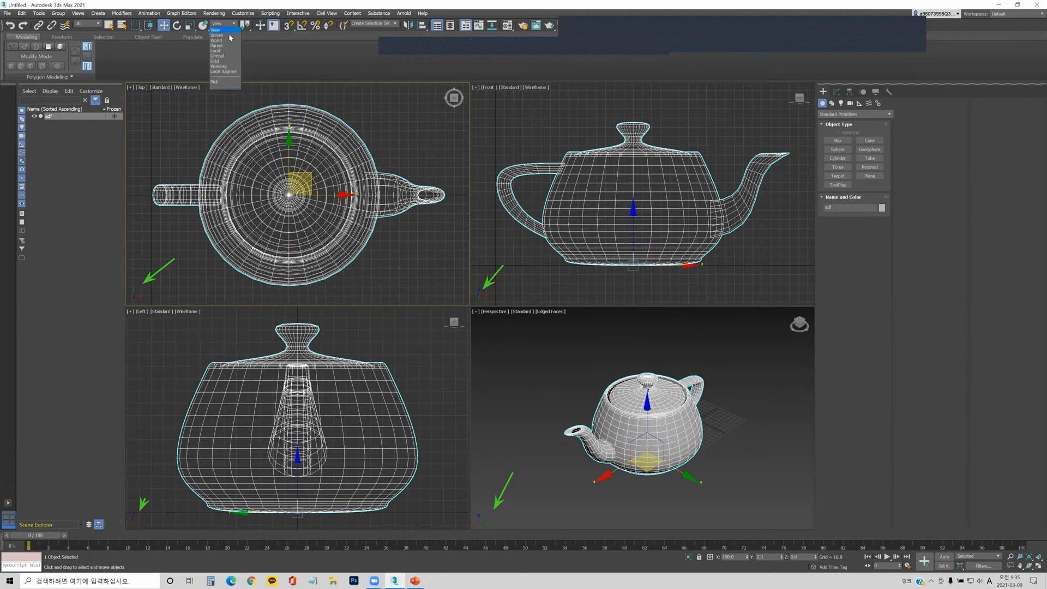
click(221, 35)
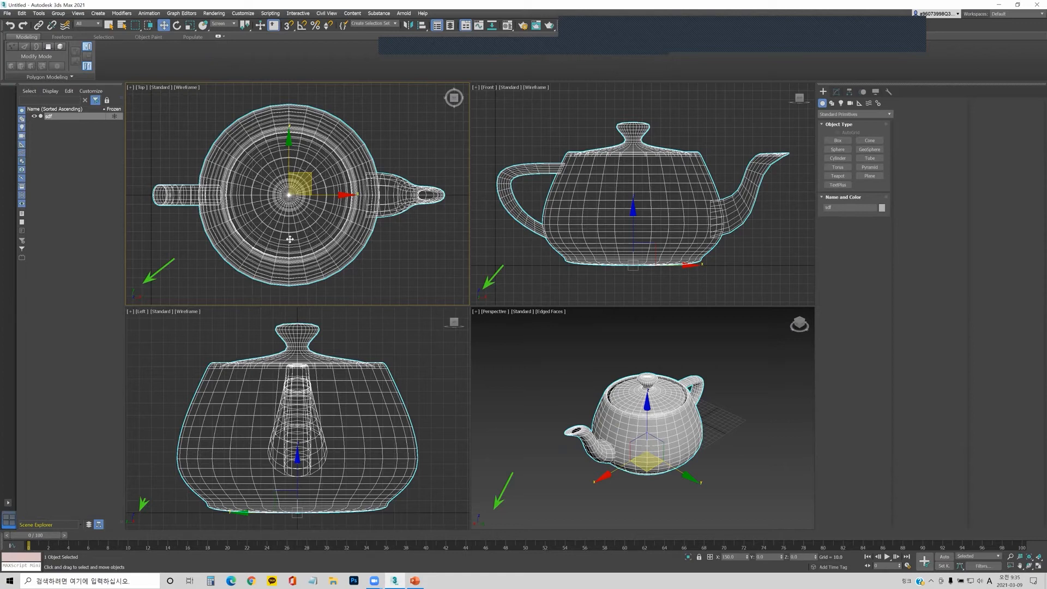
right_click(394, 245)
click(568, 255)
click(265, 218)
click(696, 422)
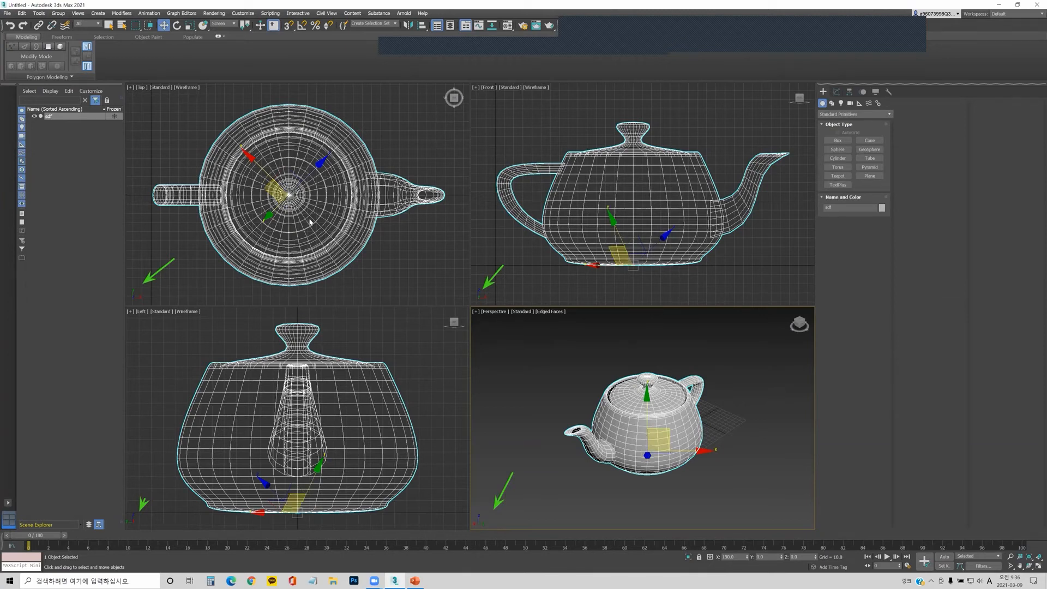
- Set the reference coordinate system to World and check the teapot's gizmo axes in each viewport
click(233, 24)
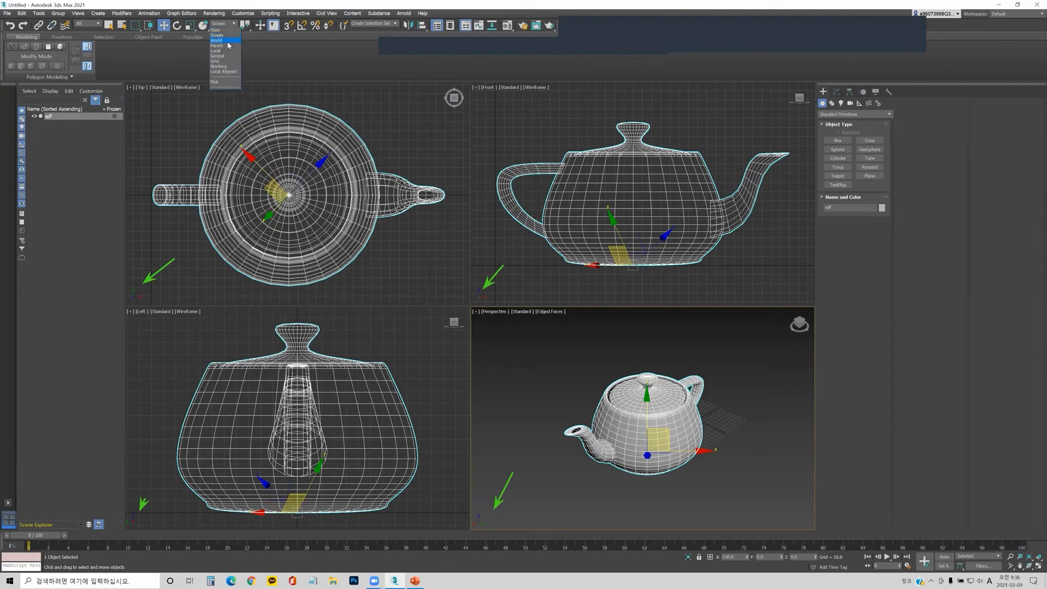
click(228, 41)
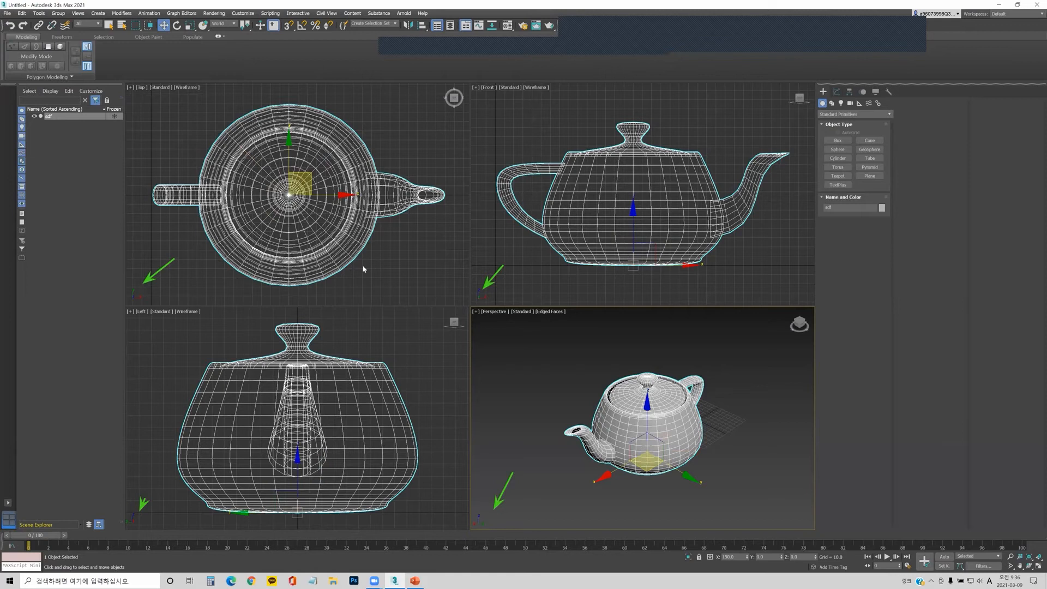
click(352, 209)
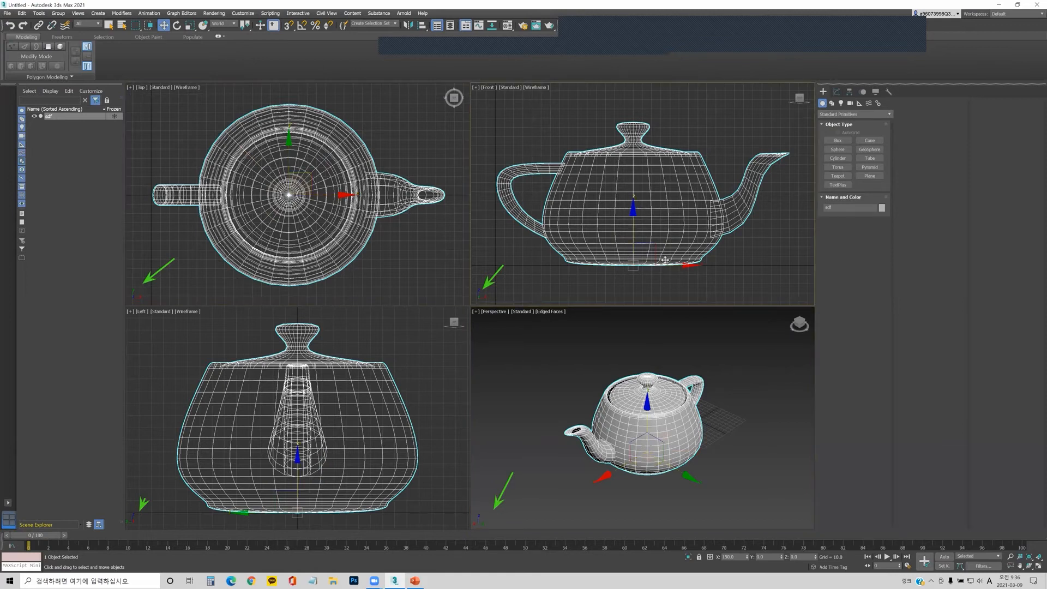
click(674, 439)
click(366, 426)
click(323, 221)
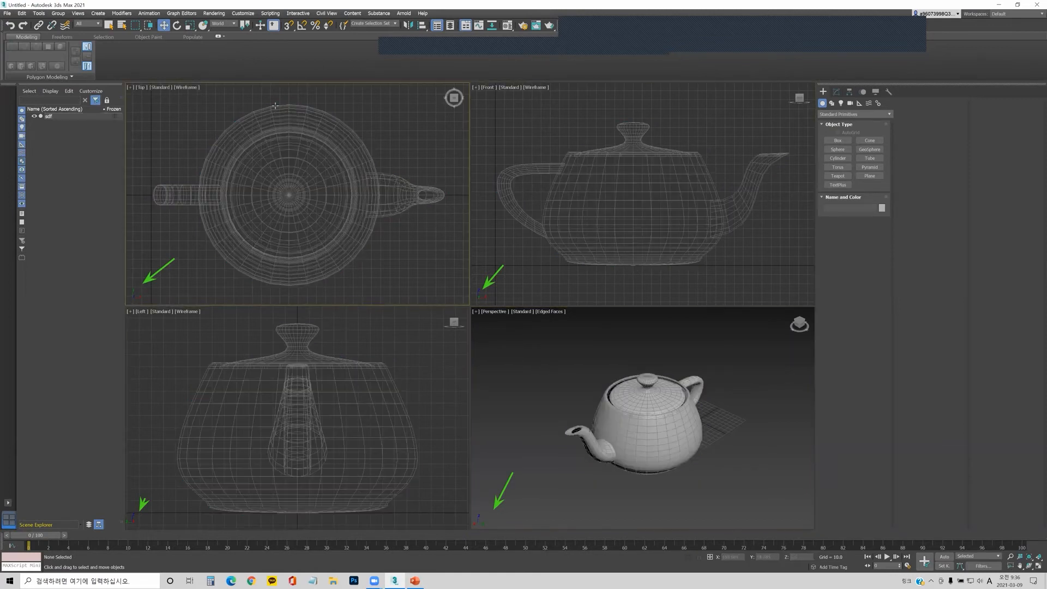
- Set the reference coordinate system to Parent and select the teapot to examine its gizmo axes
click(233, 29)
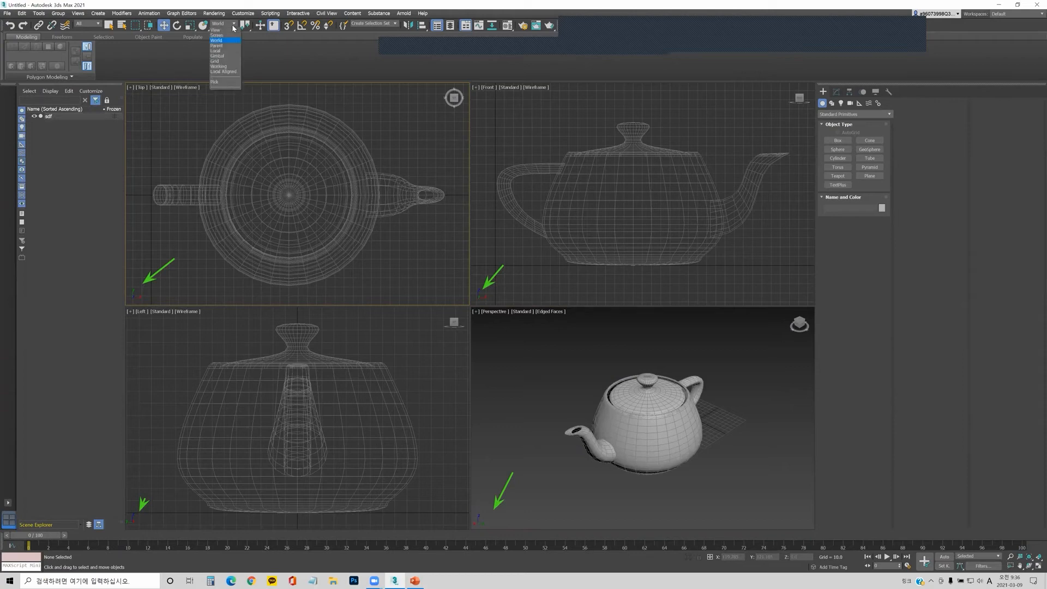
click(220, 47)
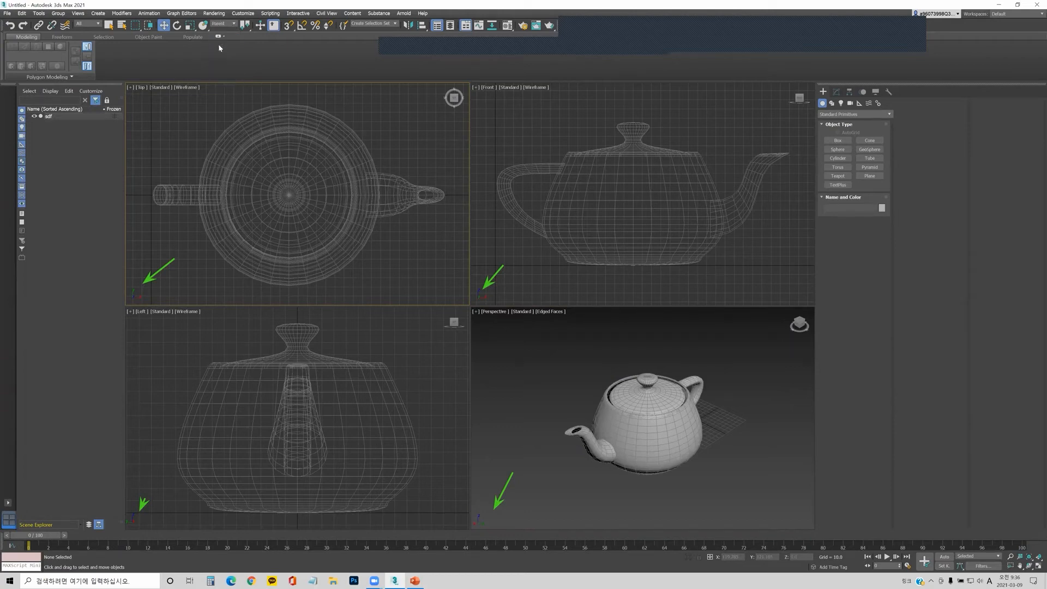
click(344, 174)
click(628, 189)
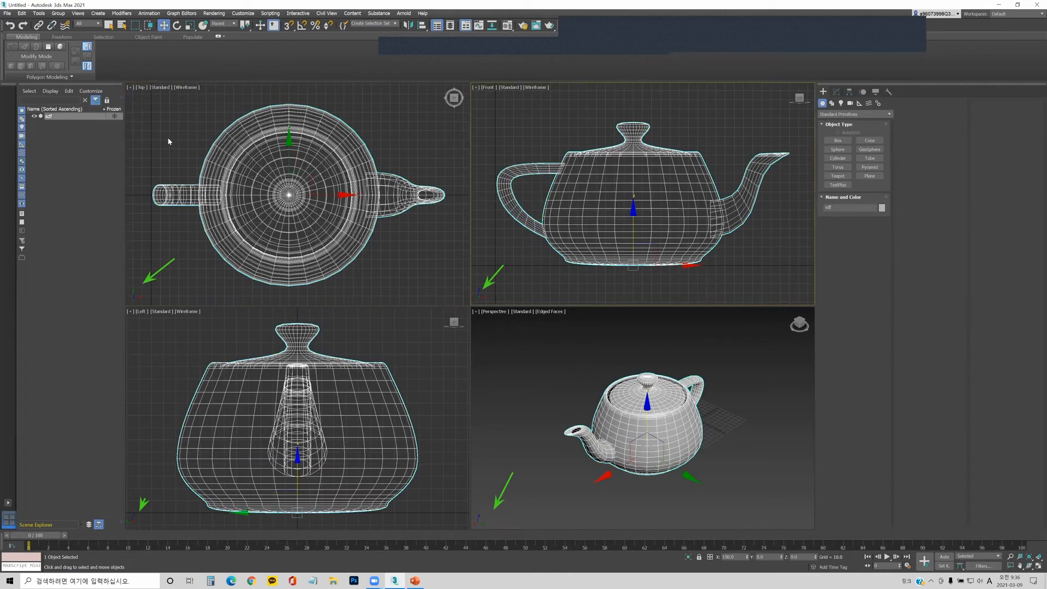
middle_drag(395, 218, 362, 212)
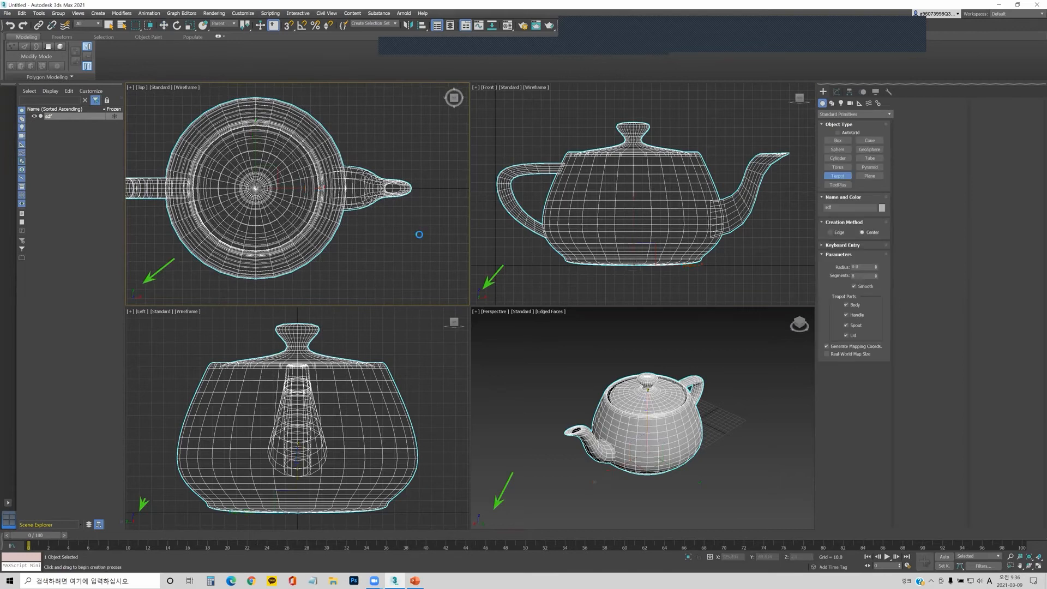
drag(417, 234, 430, 257)
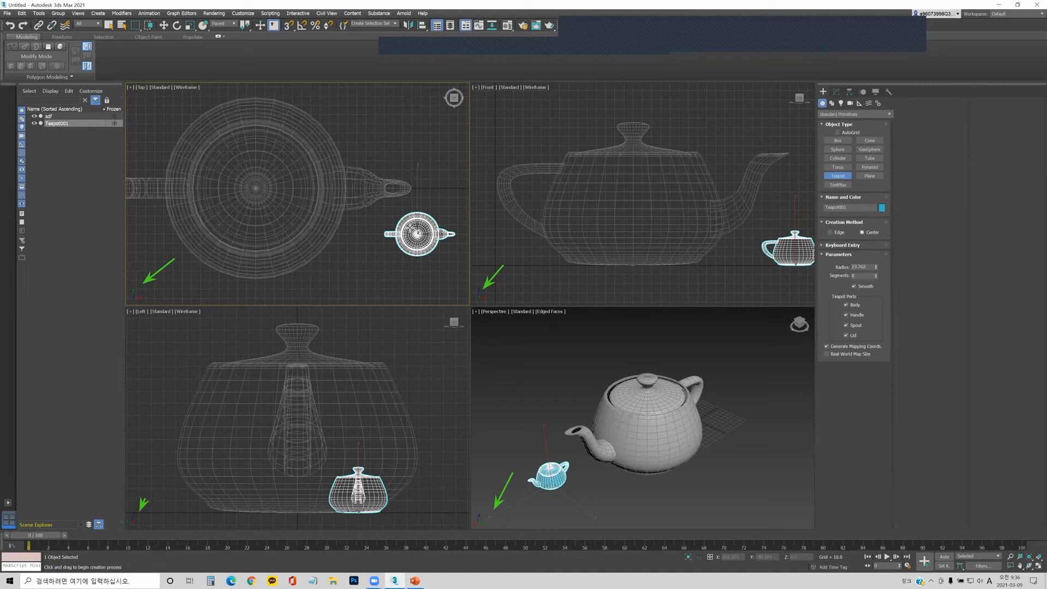
key(Delete)
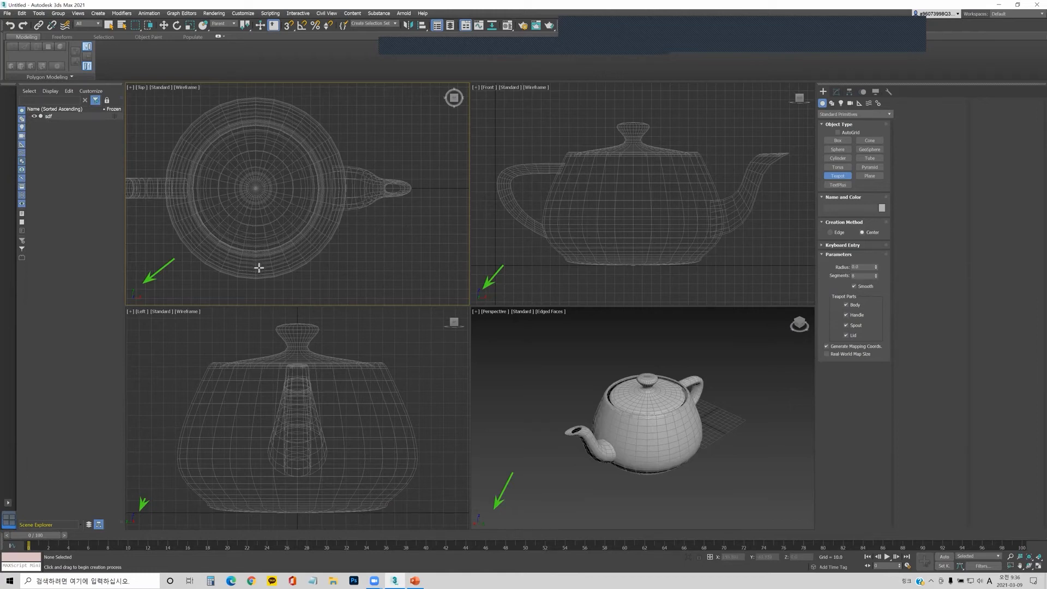
middle_drag(285, 224, 322, 217)
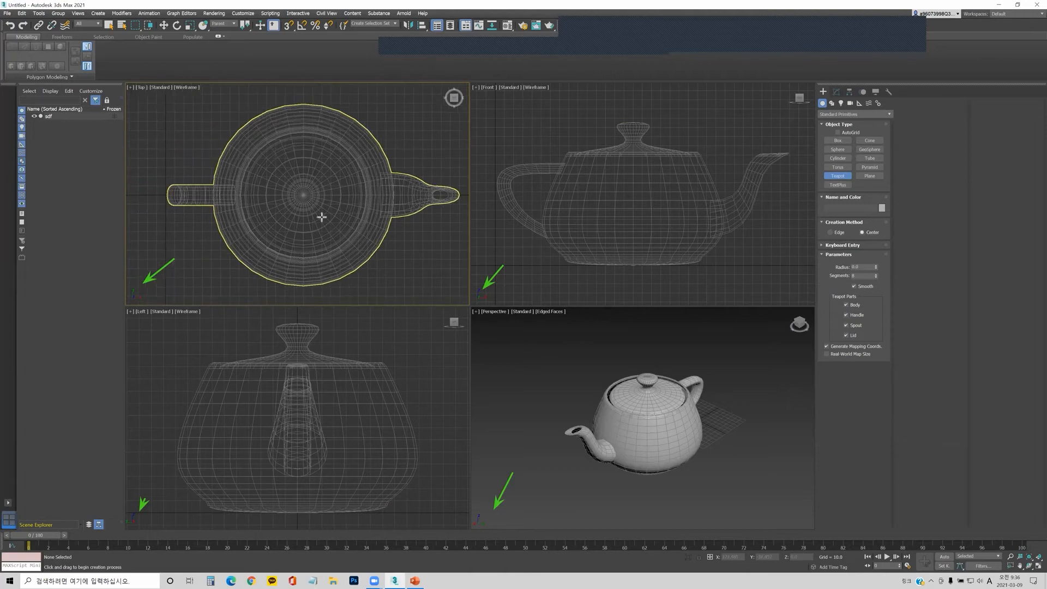
key(w)
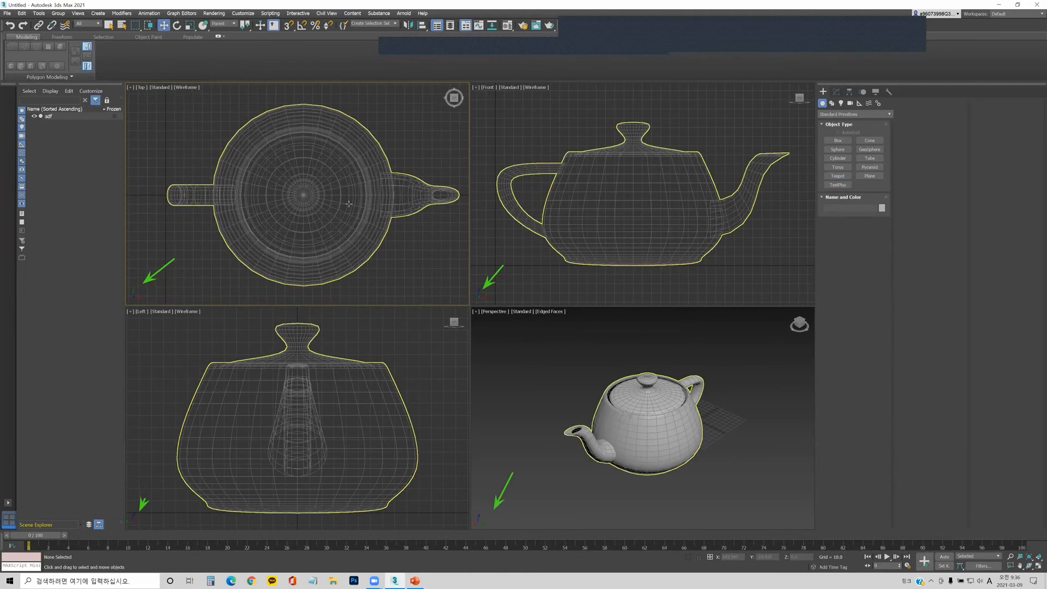
- Set the reference coordinate system to View, followed by Screen
click(235, 26)
click(229, 33)
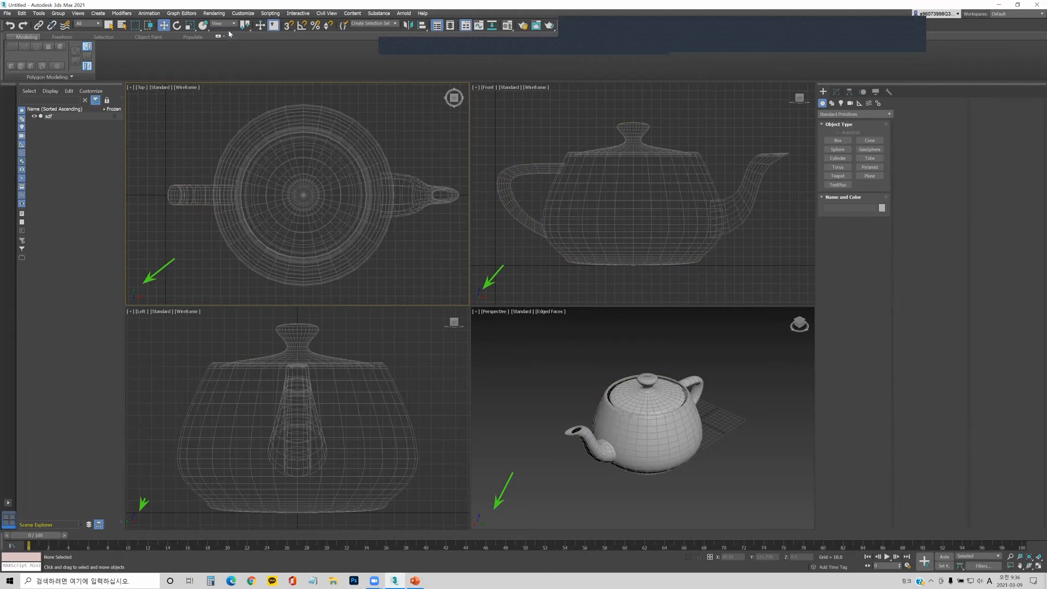
click(234, 24)
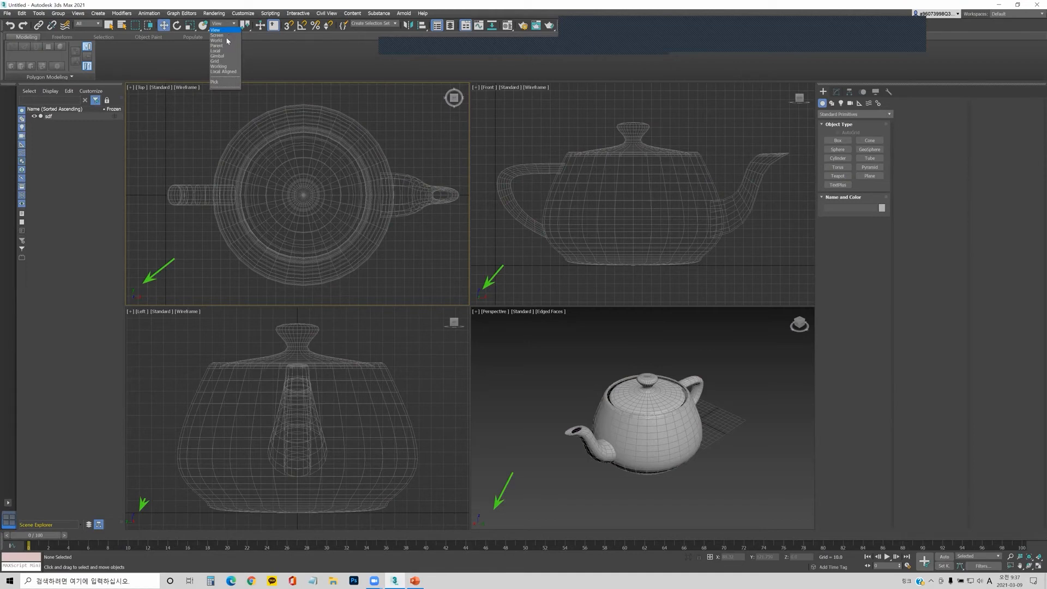
click(223, 35)
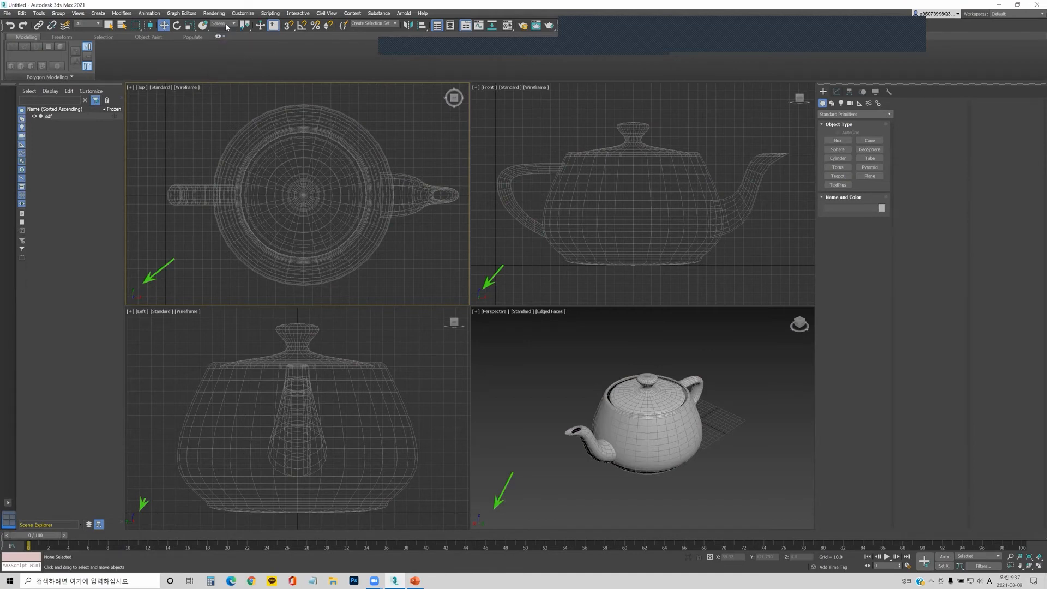
- Set the reference coordinate system to Local and select the sdf teapot in the Top viewport
click(227, 25)
click(224, 60)
click(305, 126)
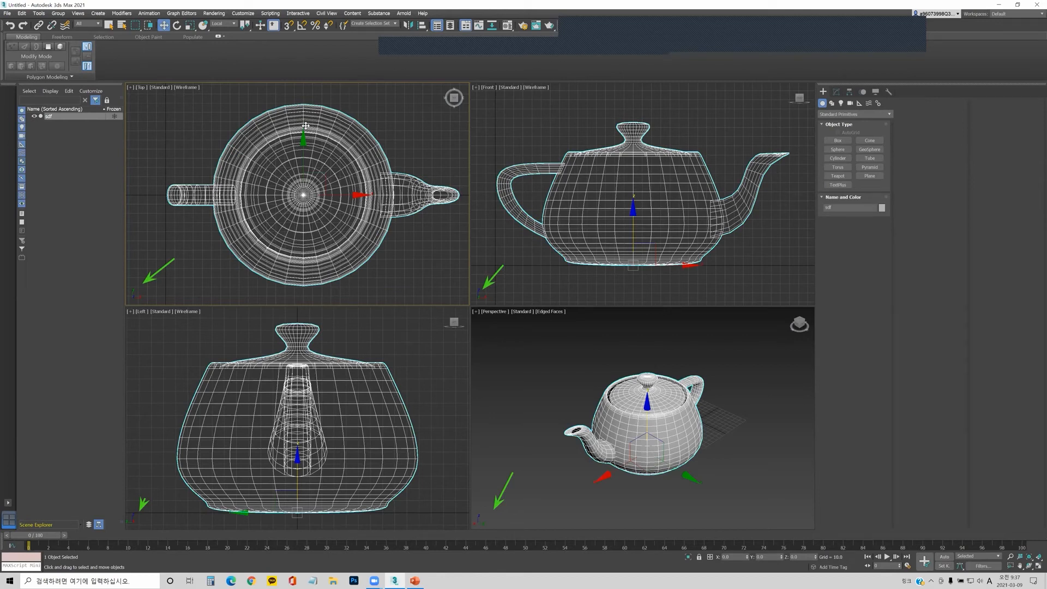
click(235, 25)
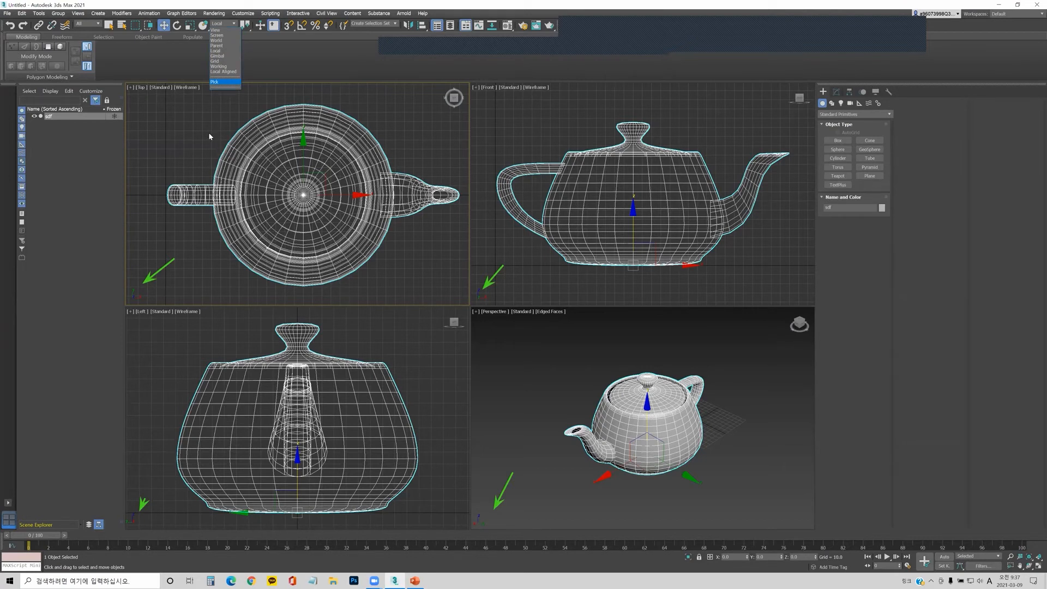
click(228, 51)
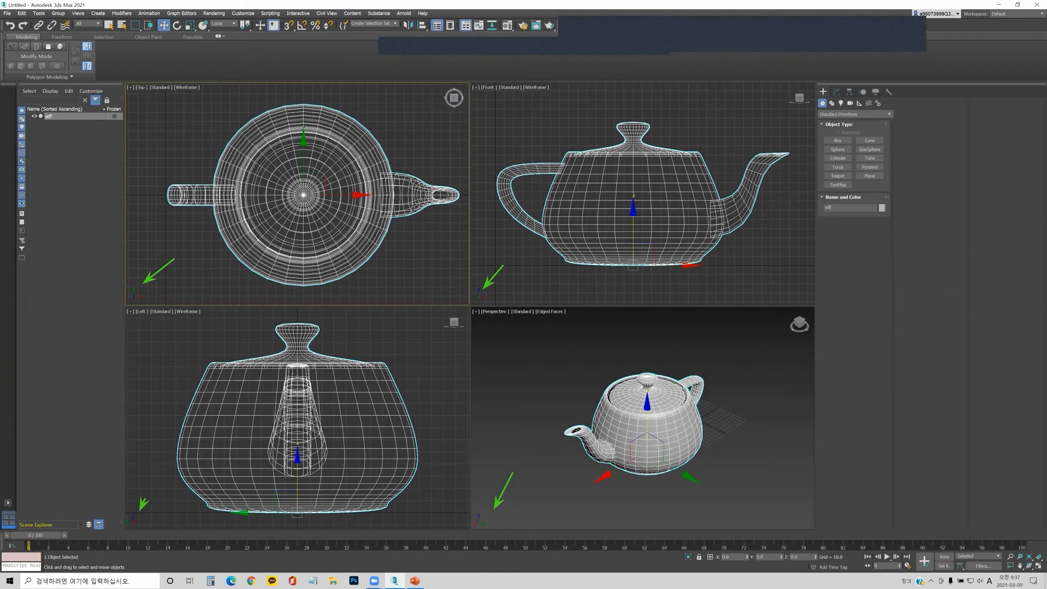
- Create a small teapot with a radius of about 25.5 beside the large teapot's spout in the Top viewport
click(838, 175)
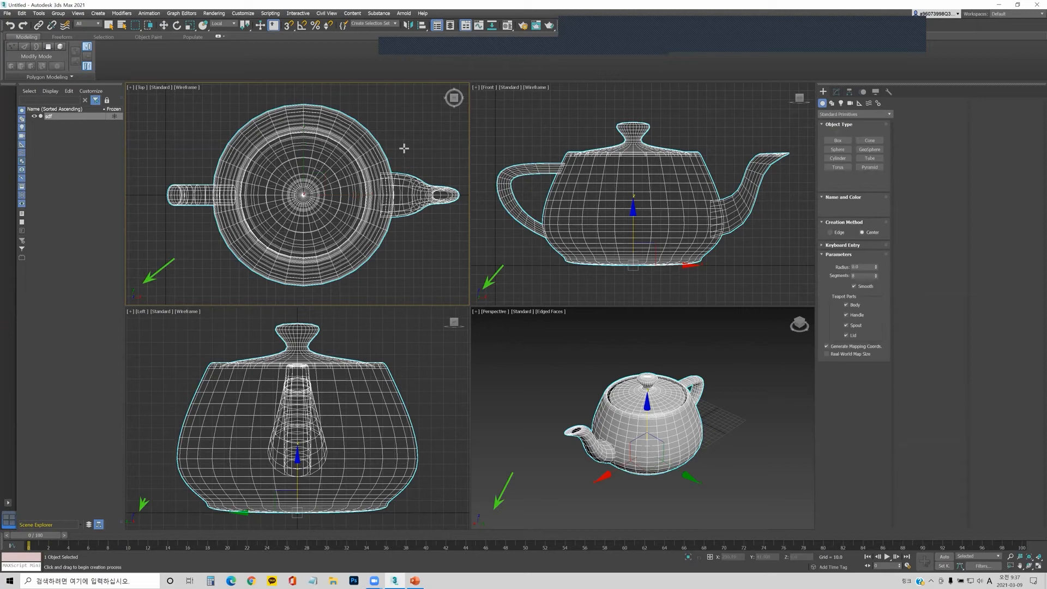
drag(429, 148, 441, 164)
middle_drag(373, 205, 349, 204)
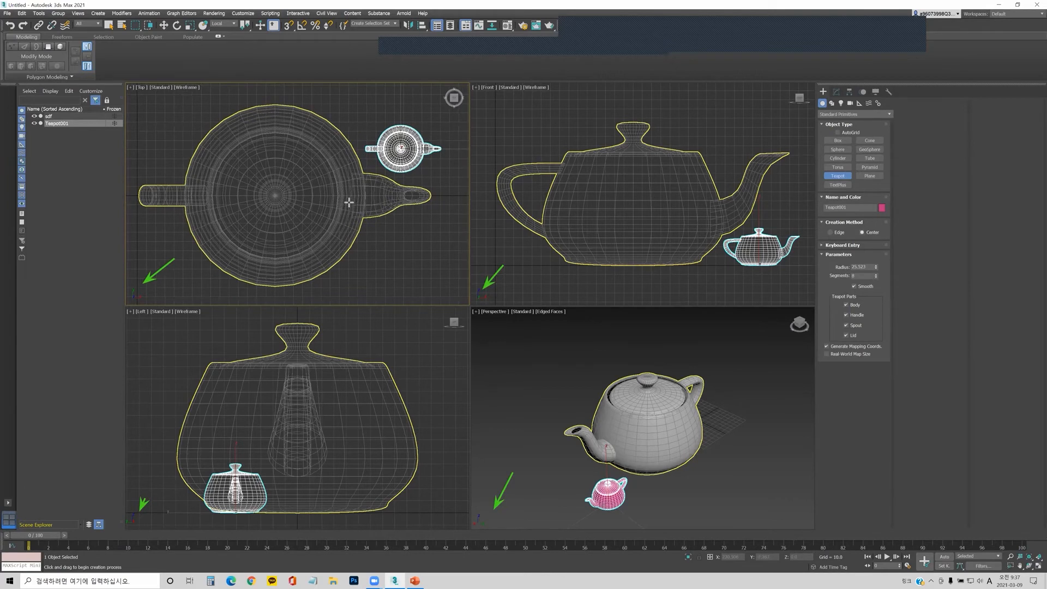
key(ctrl+shift+z)
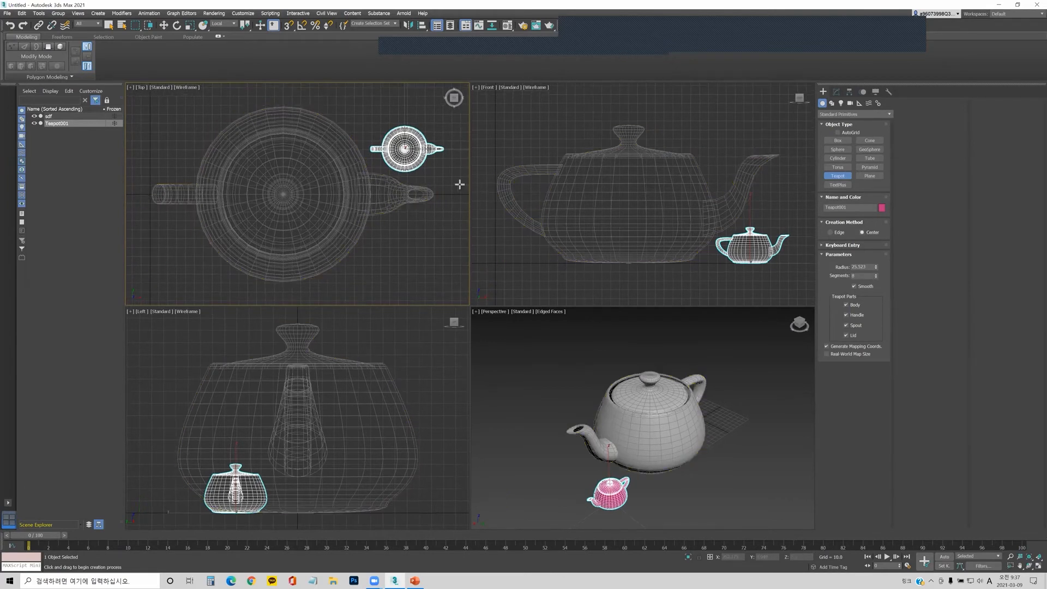
- Set the reference coordinate system to View and select both teapots in the Top viewport with the Move tool
click(232, 28)
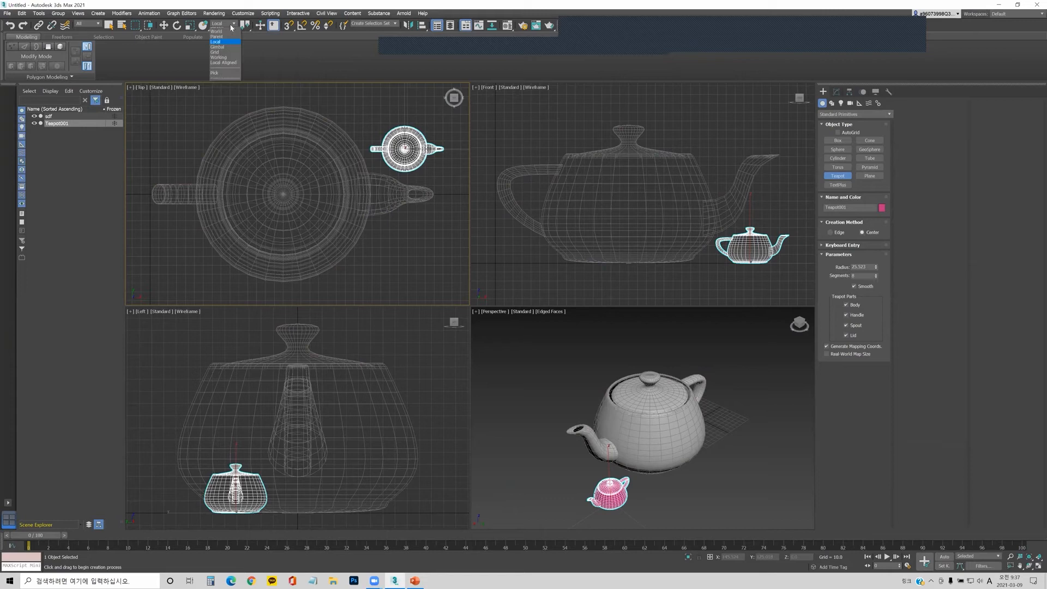
click(229, 31)
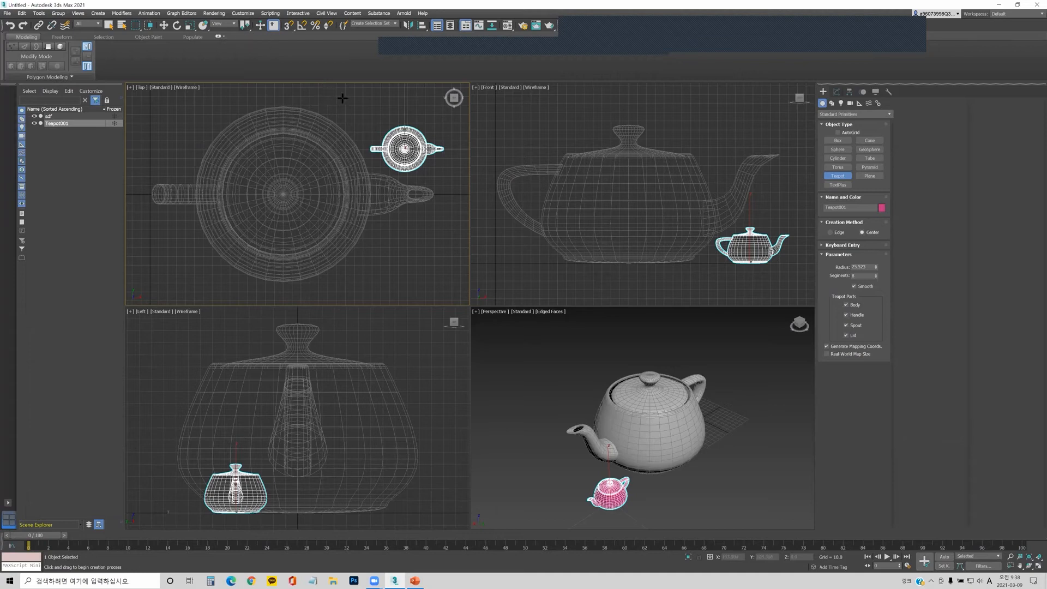
drag(428, 250, 403, 216)
key(Delete)
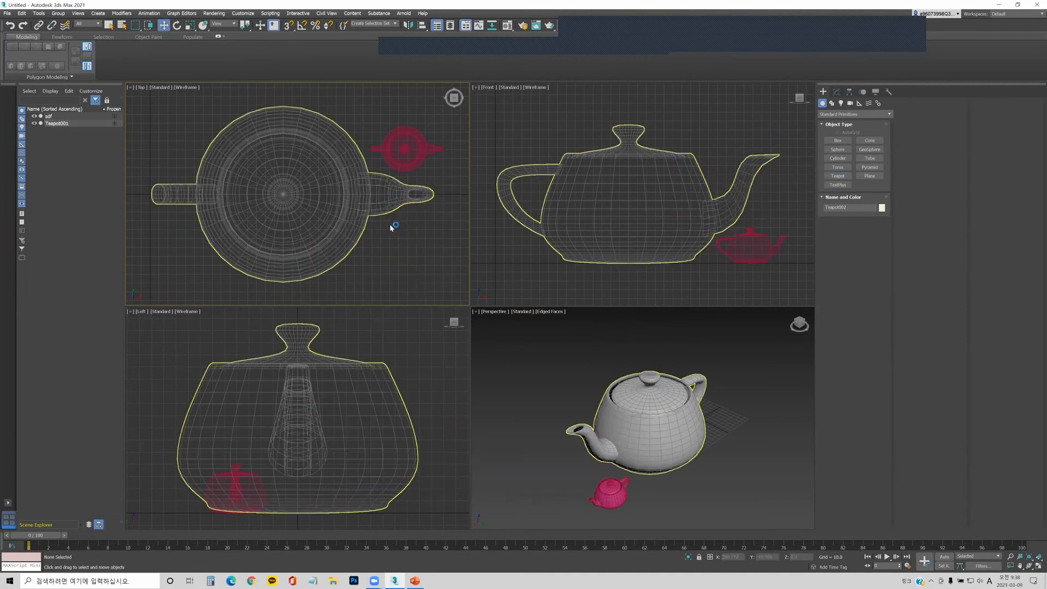
drag(441, 258, 290, 160)
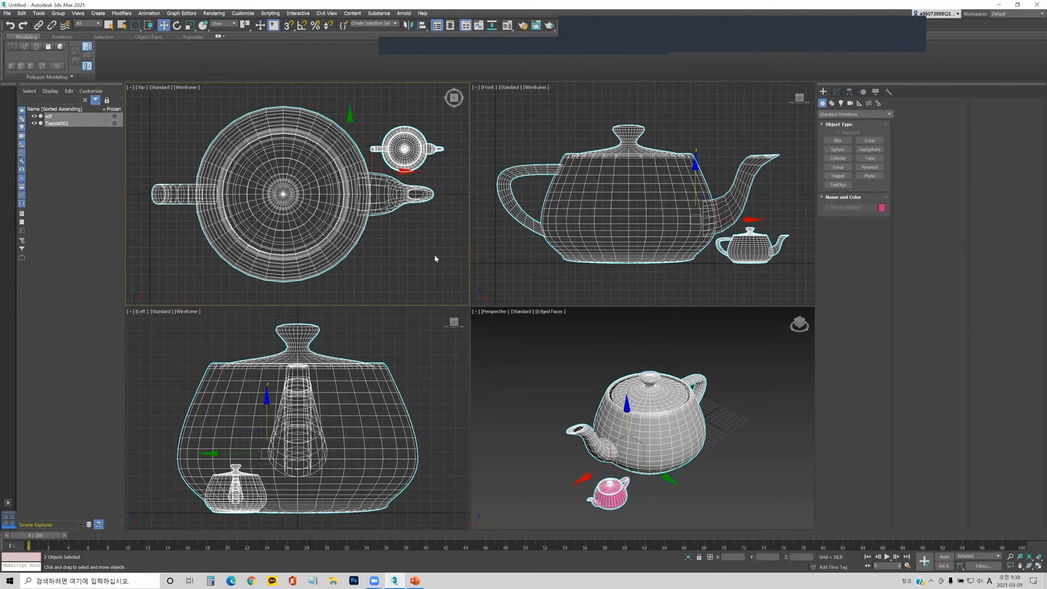
click(450, 269)
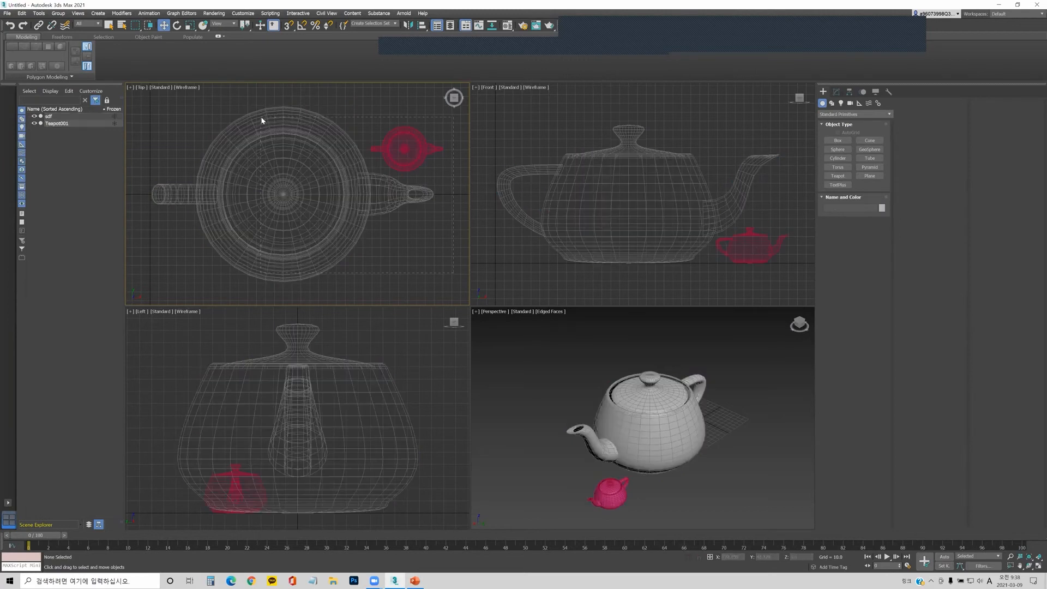
drag(262, 120, 261, 119)
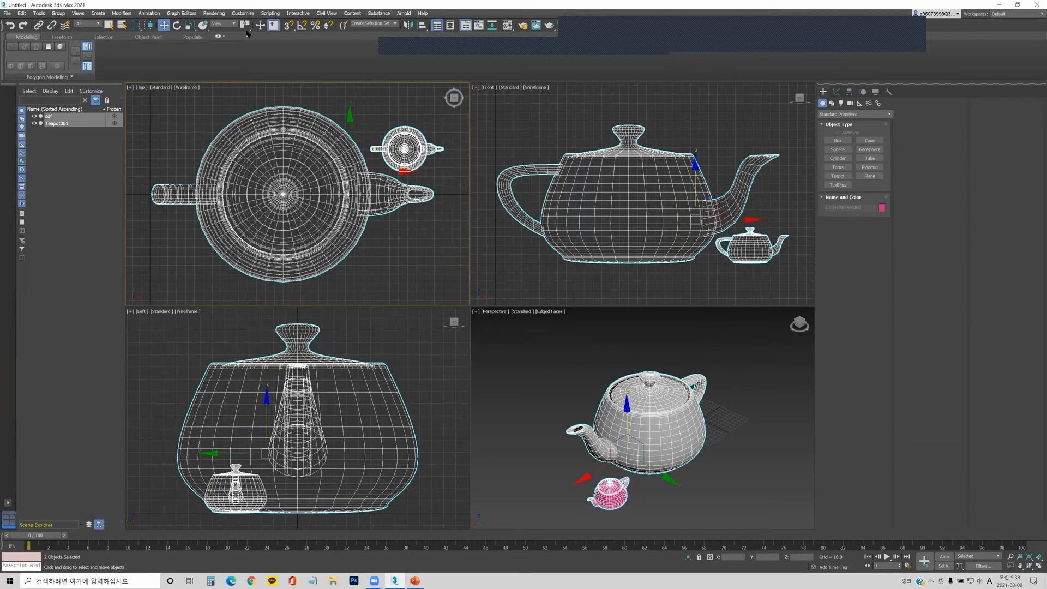
- Set the transform center for both teapots to Pivot Point Center, followed by Transform Coordinate Center
drag(246, 28, 248, 54)
drag(248, 52, 247, 40)
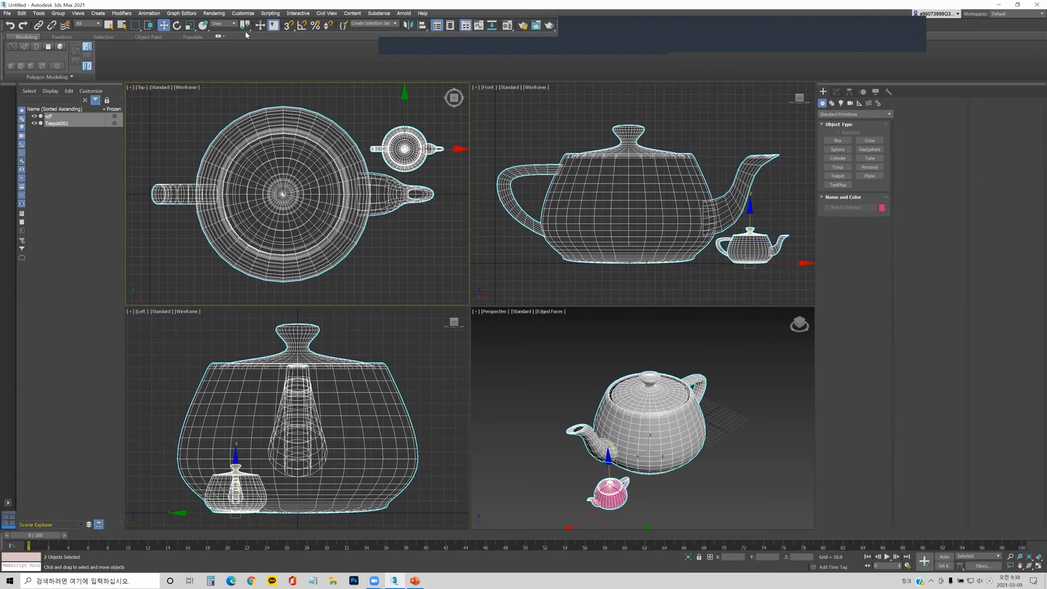
drag(244, 25, 248, 65)
drag(248, 65, 248, 64)
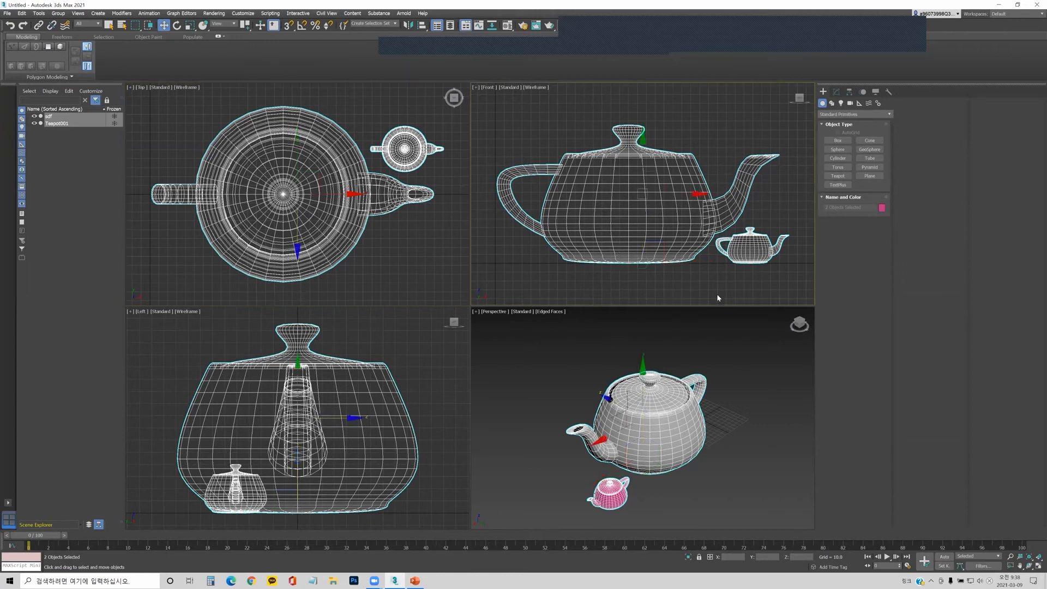
- Raise the small teapot beside the large teapot's spout in the Front viewport and reselect both teapots
click(755, 260)
drag(746, 189, 747, 167)
drag(780, 286, 463, 131)
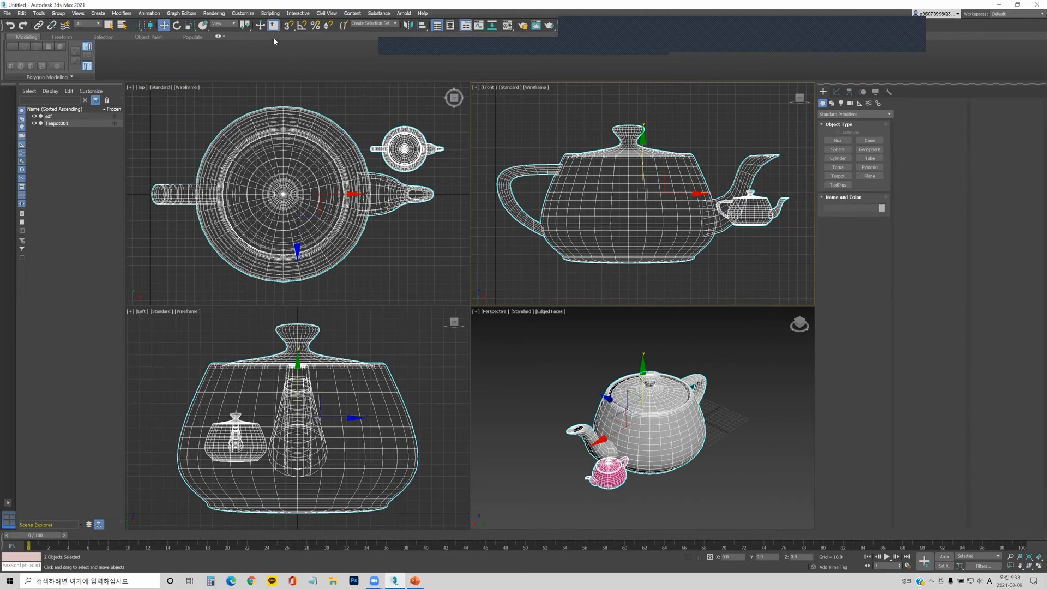
- Switch the transform center from Transform Coordinate Center to Pivot Point Center and clear the teapot selection
drag(244, 25, 244, 67)
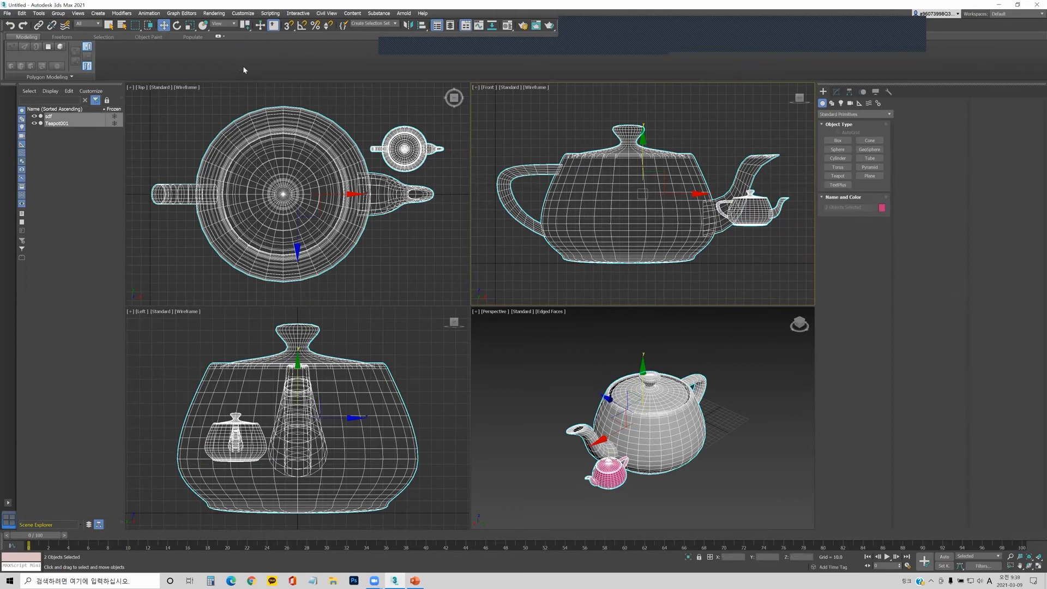
drag(245, 25, 247, 45)
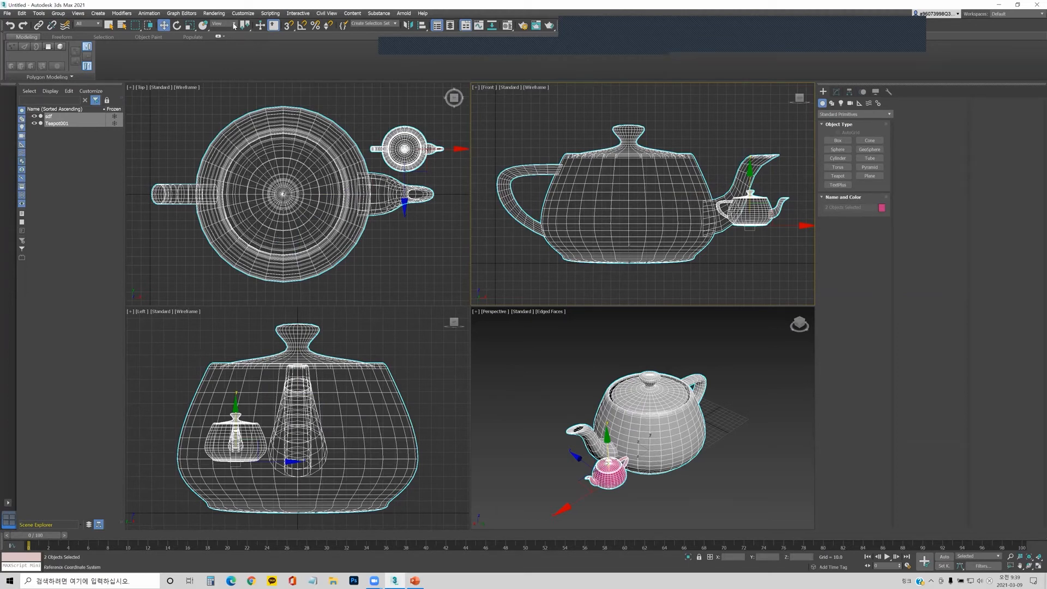
click(414, 250)
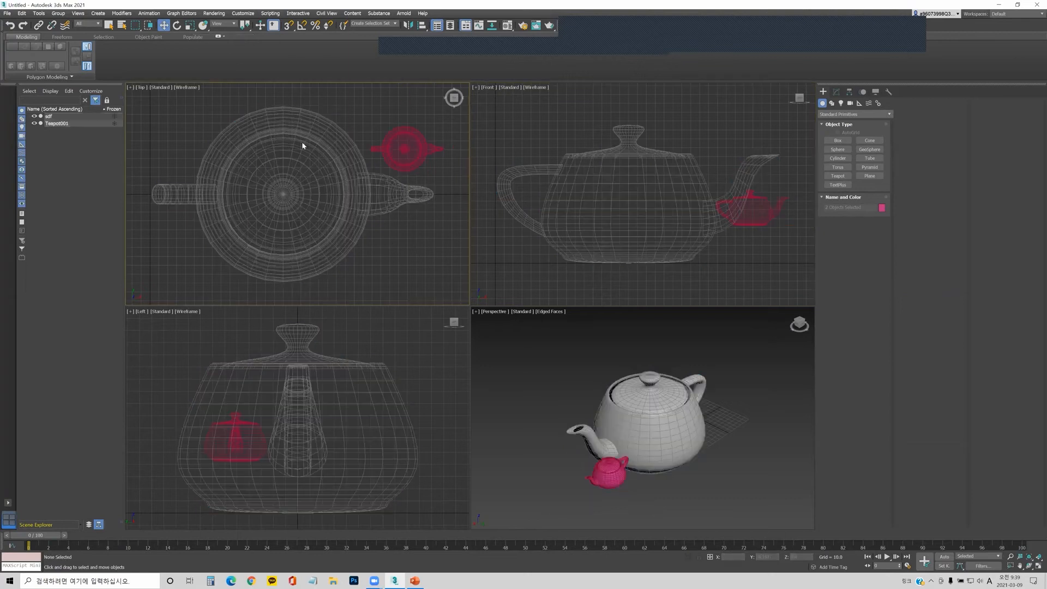
- Pick the sdf teapot as the small teapot's reference coordinate system and set the transform center to Transform Coordinate Center
click(235, 25)
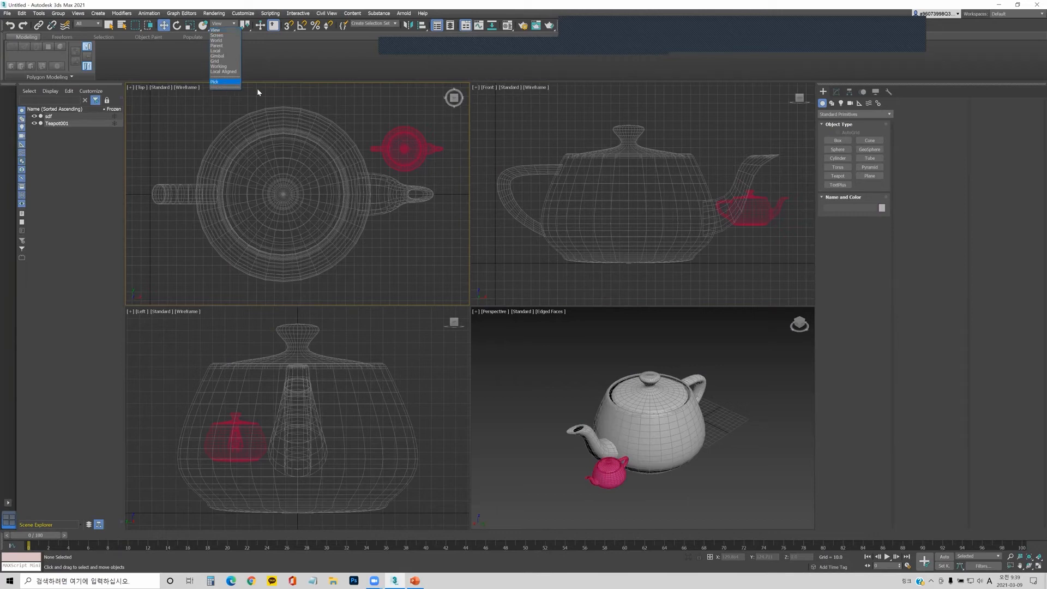
click(368, 107)
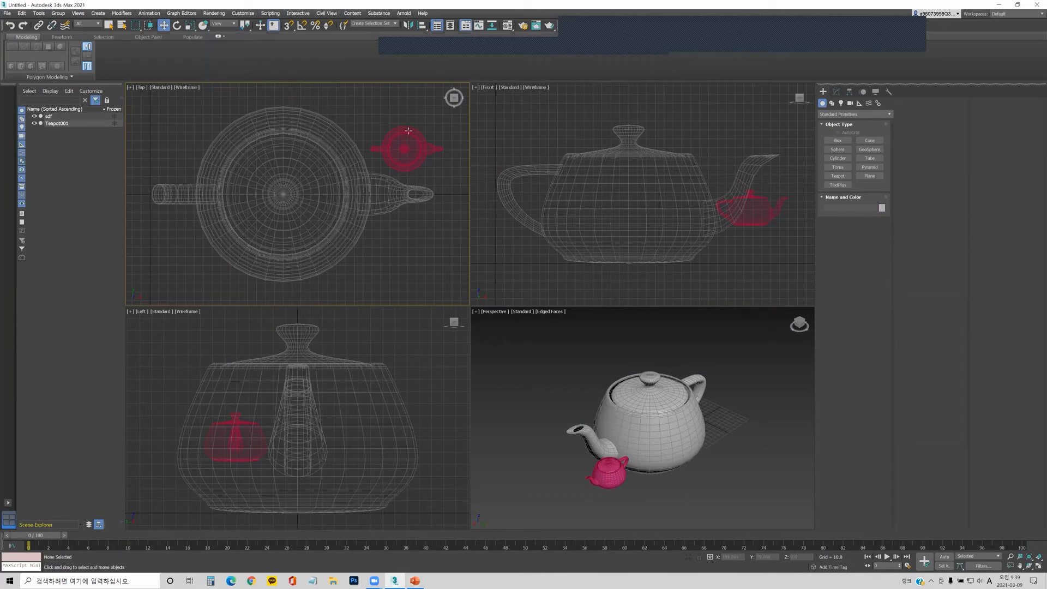
click(403, 148)
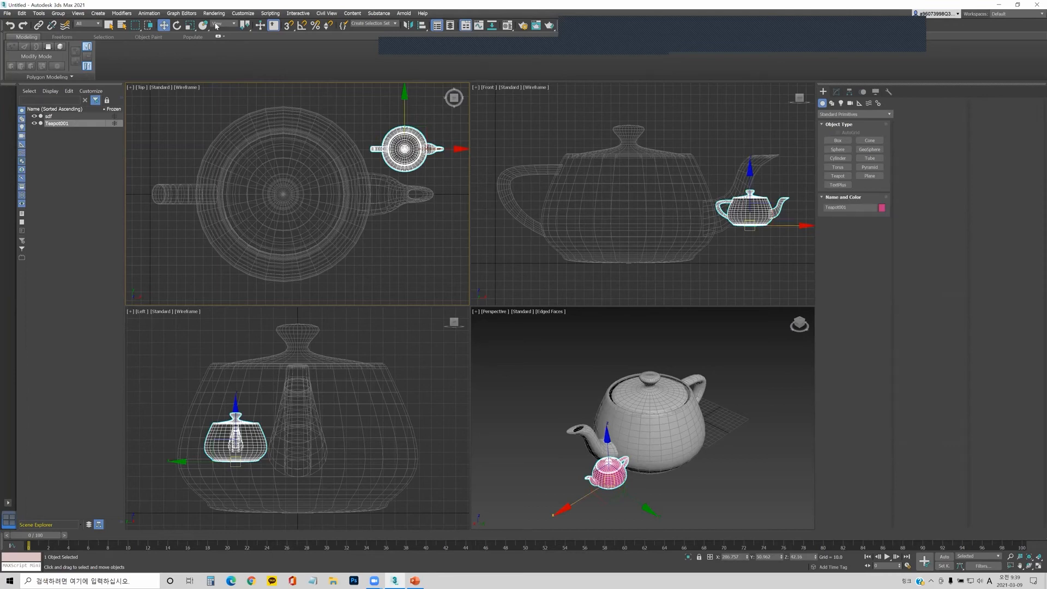
click(235, 25)
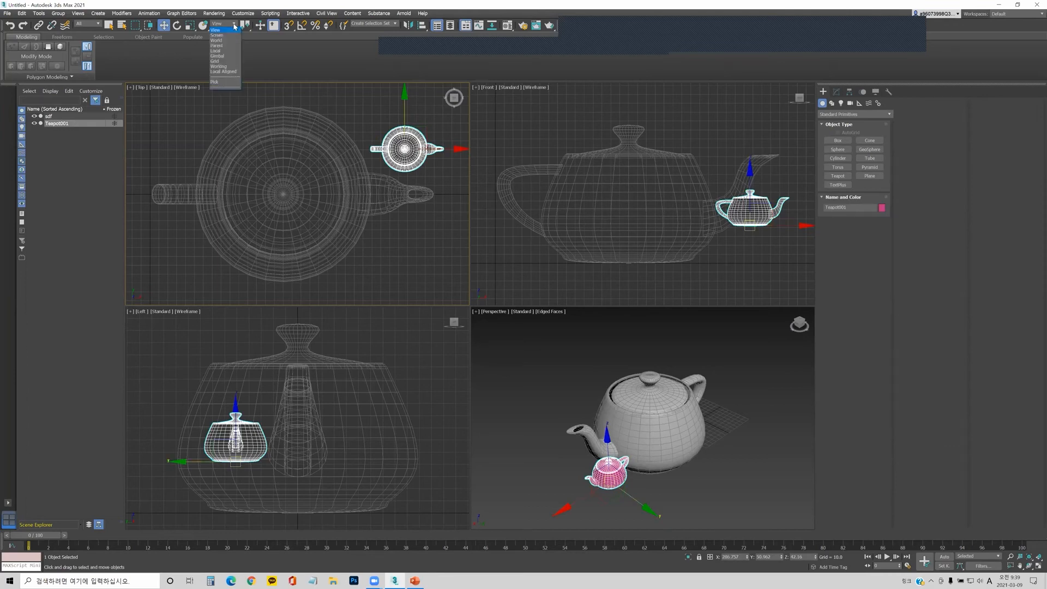
click(220, 81)
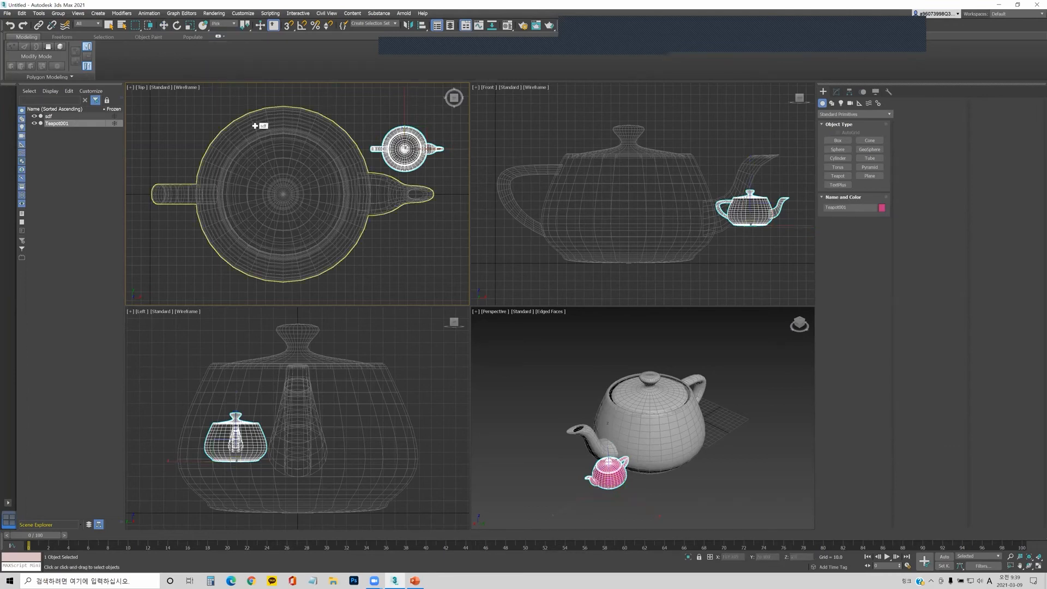
click(283, 193)
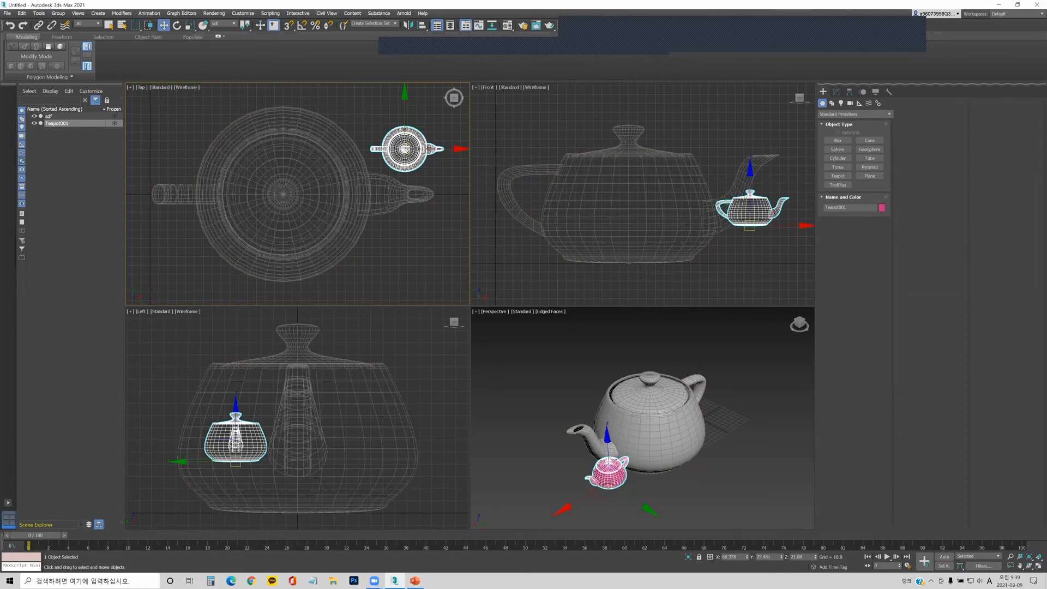
click(248, 27)
drag(249, 33, 249, 65)
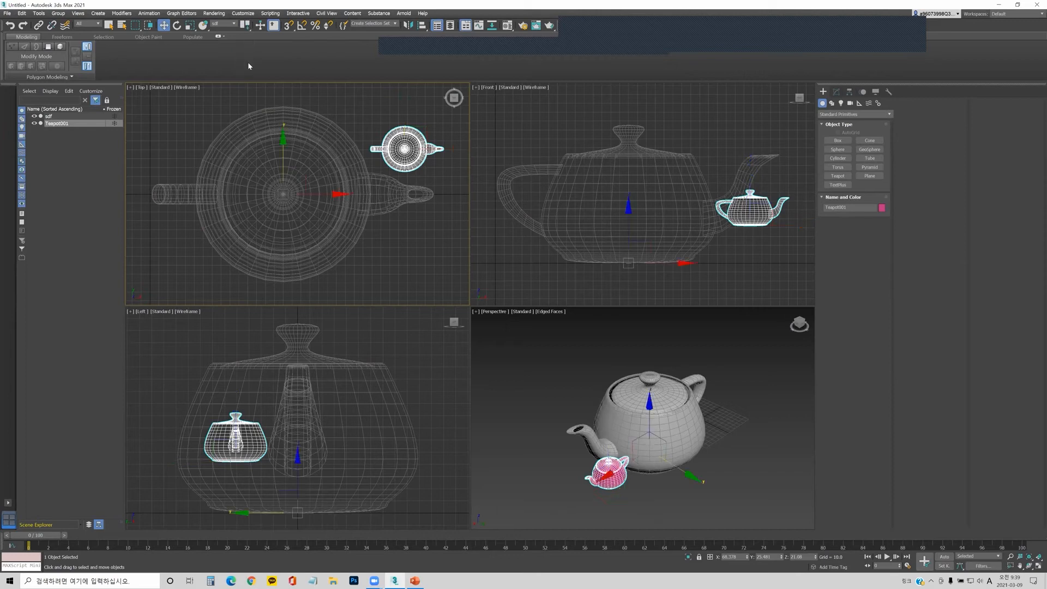
- Try rotating the small teapot about 75 degrees around the sdf teapot's Y axis, and undo the rotation
key(r)
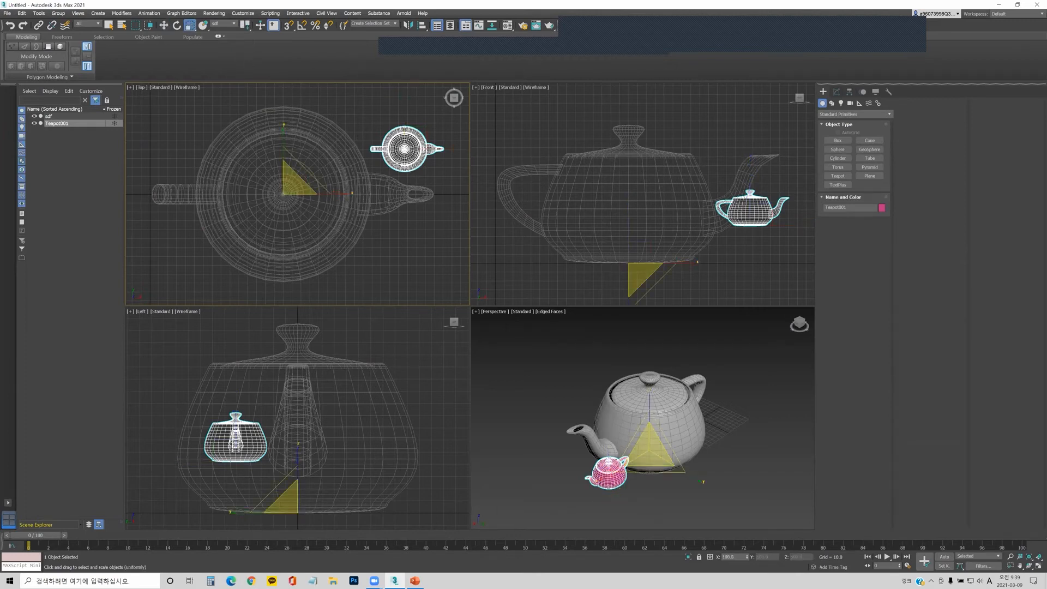
key(r)
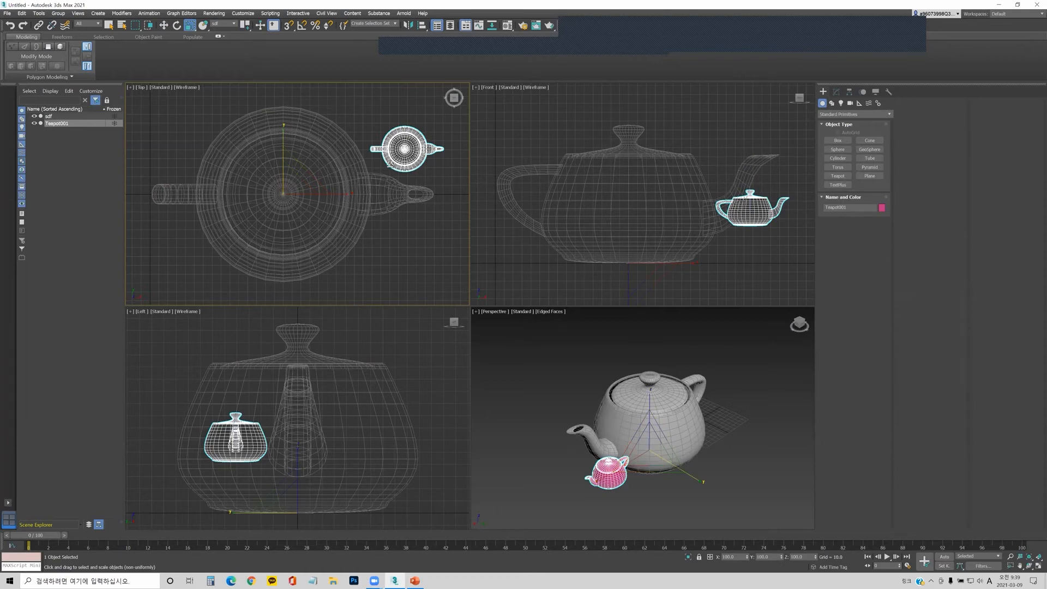
key(e)
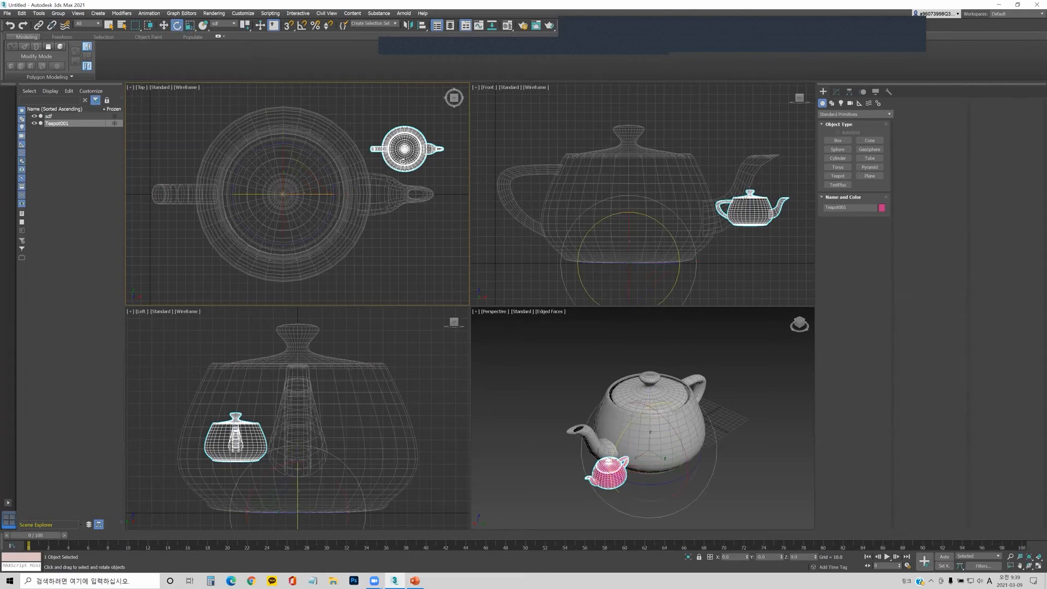
drag(330, 195, 382, 218)
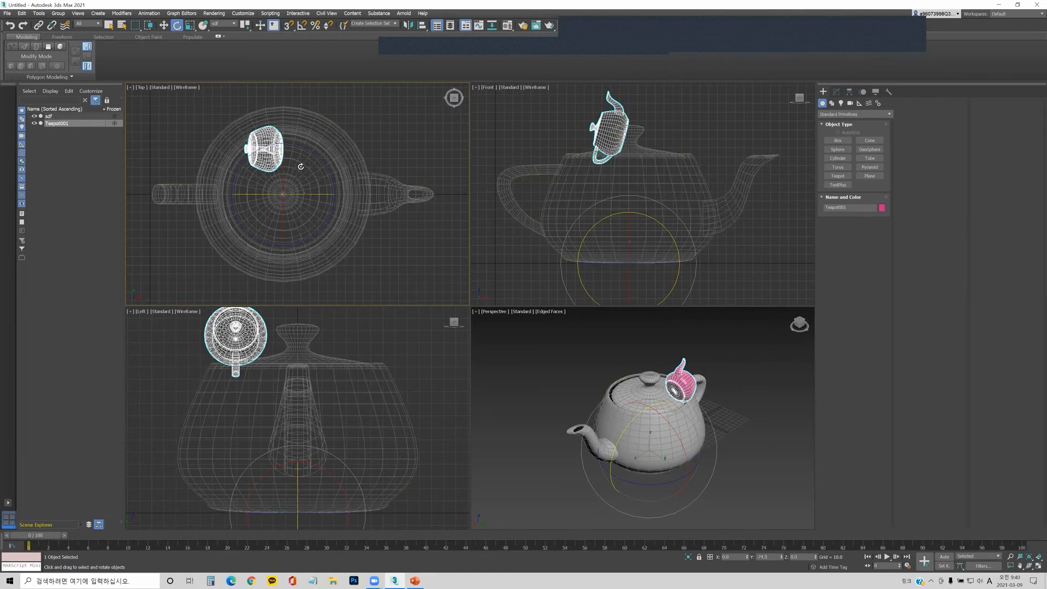
key(ctrl+z)
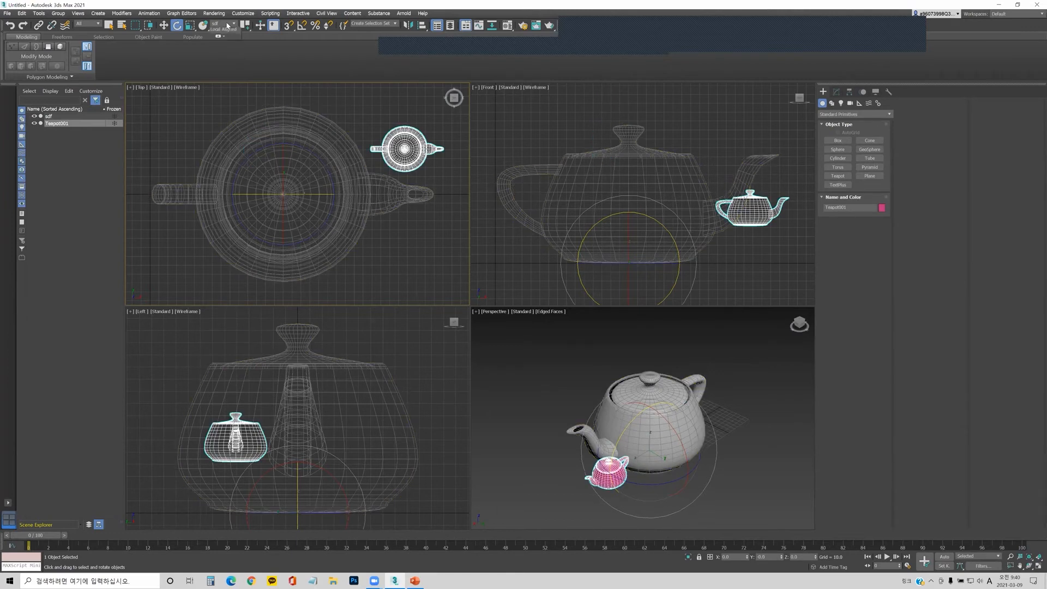
- Return the reference coordinate system to View and deselect the small teapot
click(227, 25)
click(222, 31)
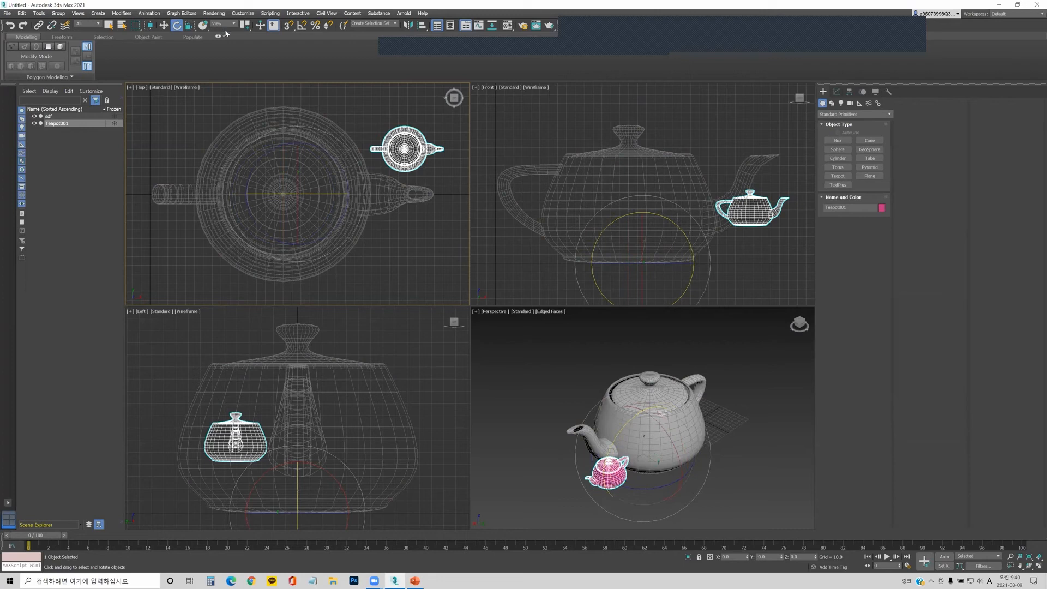
click(381, 167)
middle_drag(392, 164, 367, 171)
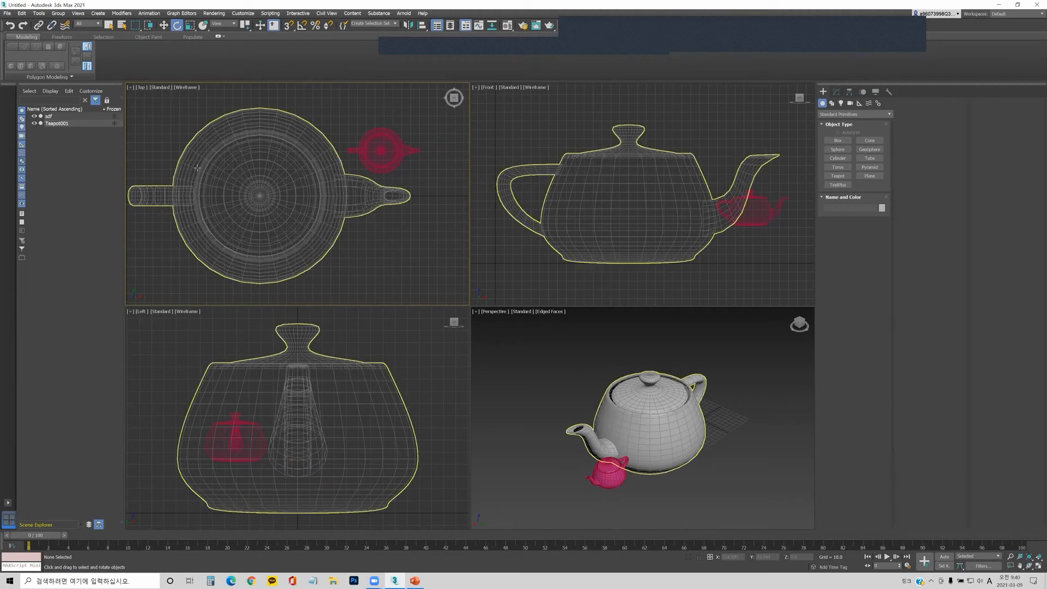
- Turn on the Snaps Toggle with 2D snapping and select the sdf teapot with the Move tool
click(287, 27)
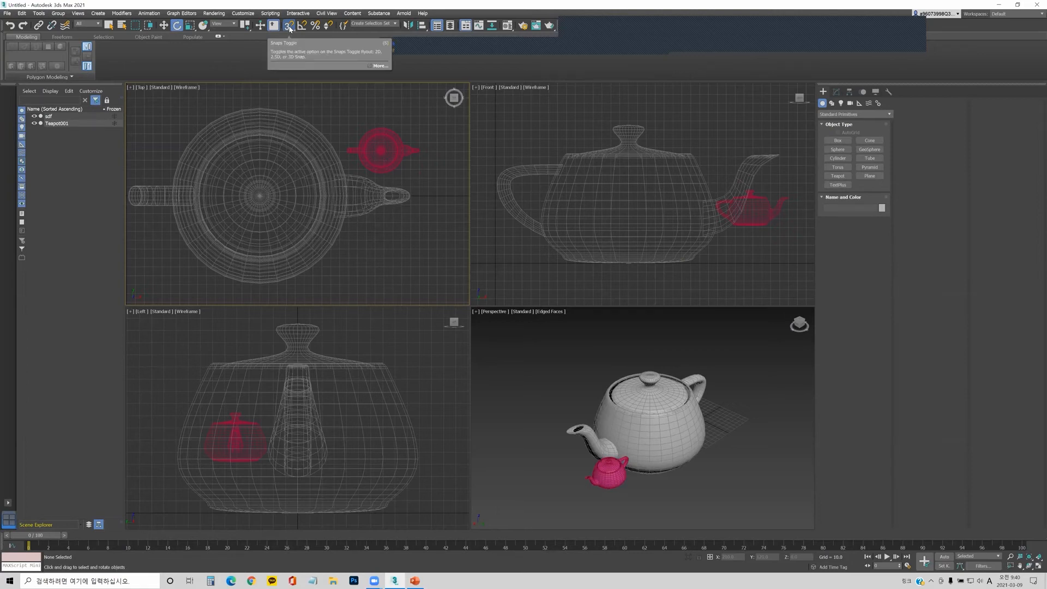
drag(288, 28, 291, 55)
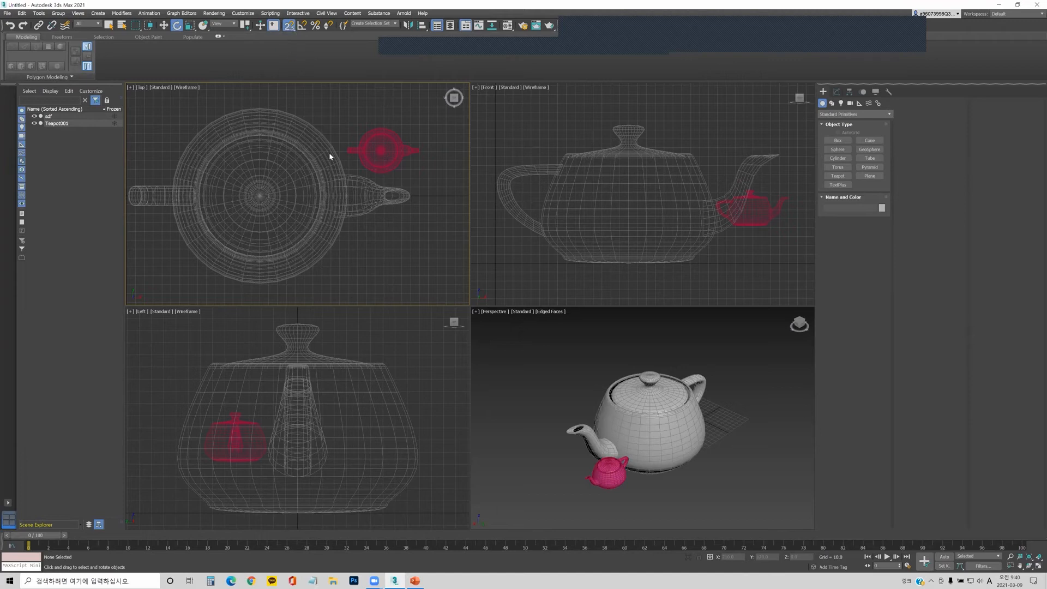
click(304, 172)
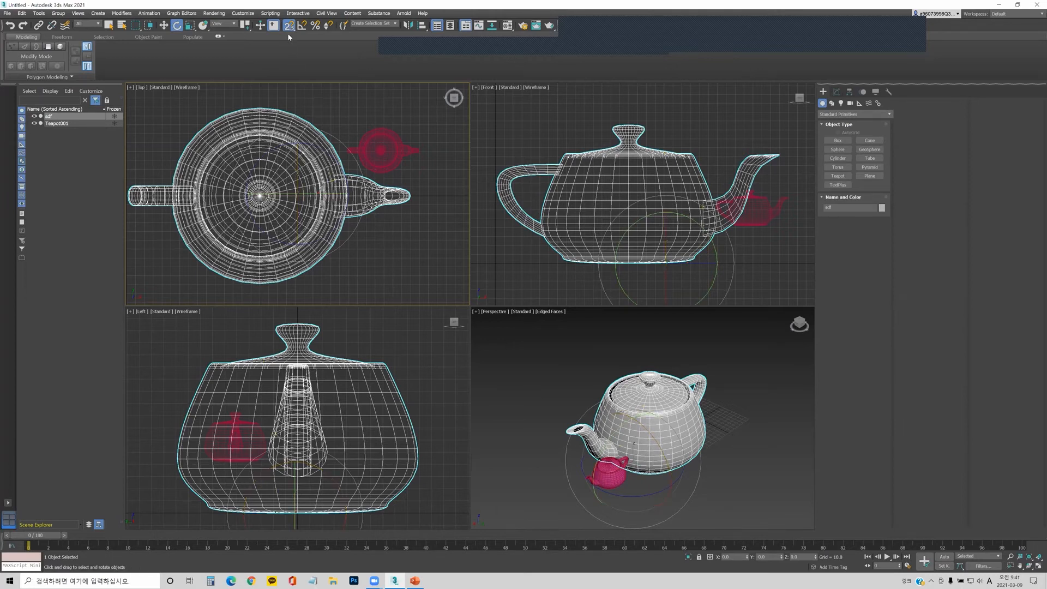
mouse_move(293, 27)
mouse_down()
mouse_move(294, 51)
mouse_move(291, 32)
mouse_move(290, 40)
mouse_up()
key(w)
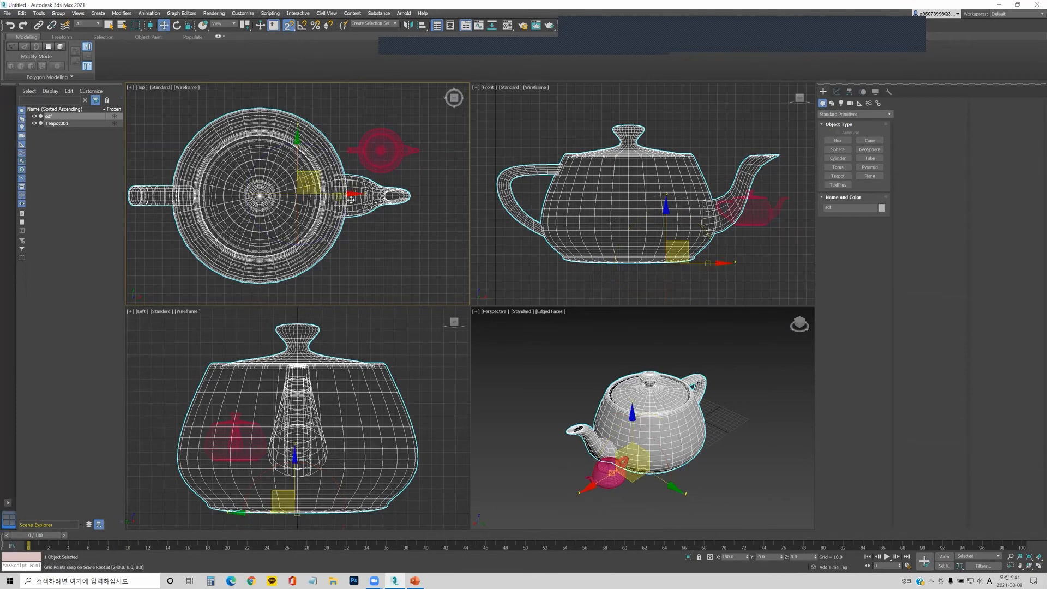
- Move the sdf teapot off the grid in the Perspective viewport, to a height of about 62 units
drag(631, 475, 702, 428)
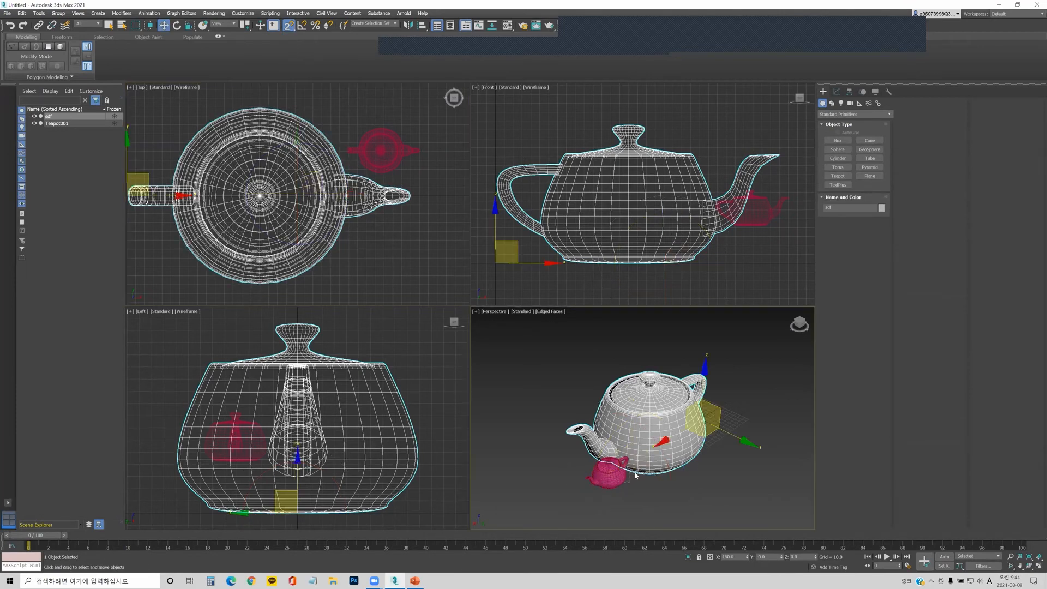
drag(643, 450, 646, 409)
drag(631, 368, 813, 400)
drag(757, 351, 684, 421)
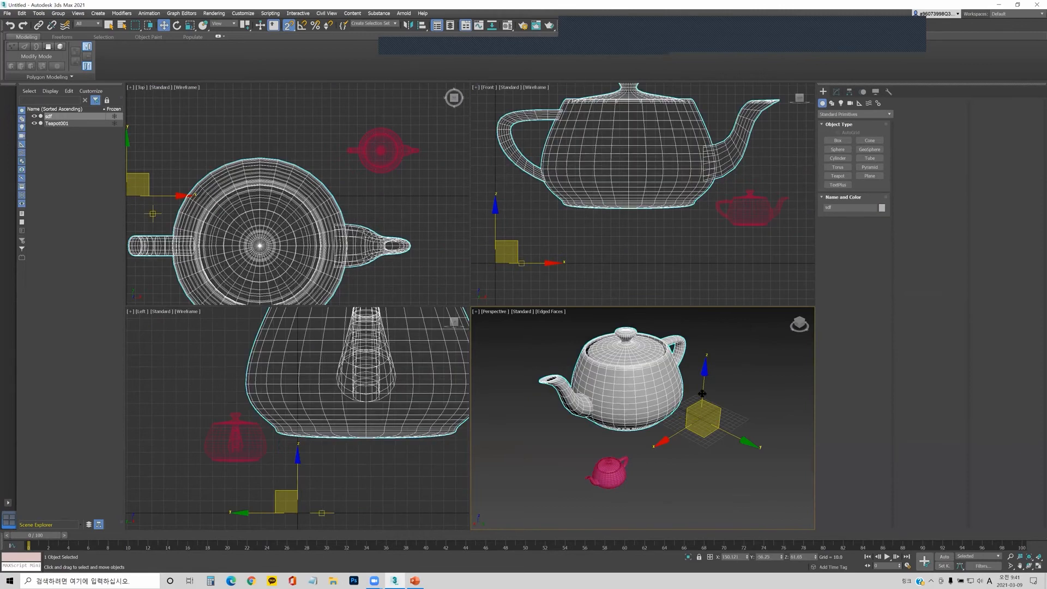
- Switch the Snaps Toggle to 3D and the transform center to Selection Center
drag(289, 25, 289, 65)
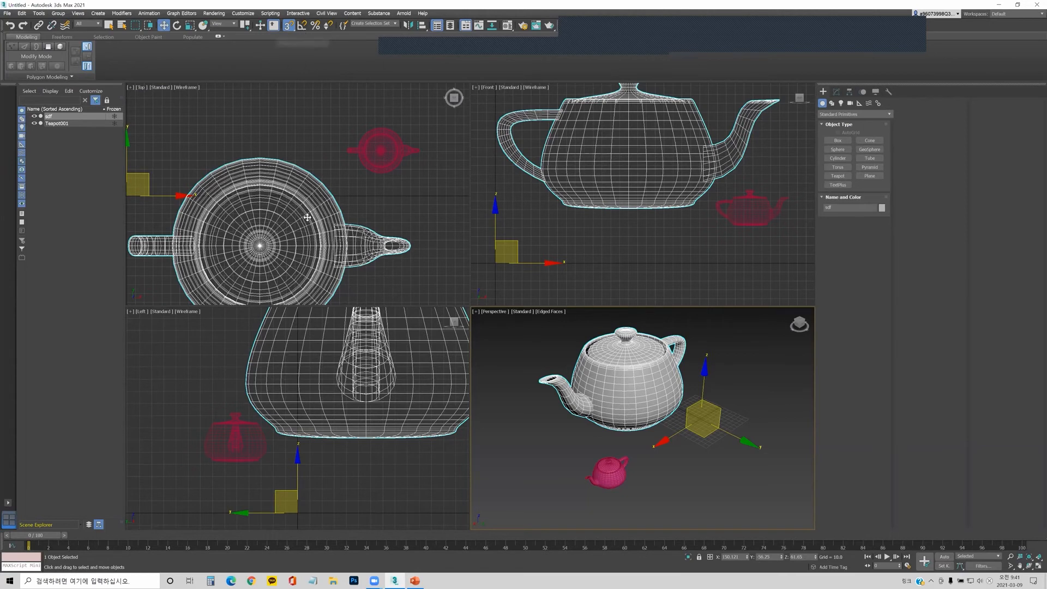
drag(246, 27, 247, 53)
- Rotate the sdf teapot about 7 degrees around its Z axis in the Top viewport
middle_drag(306, 169, 335, 116)
key(e)
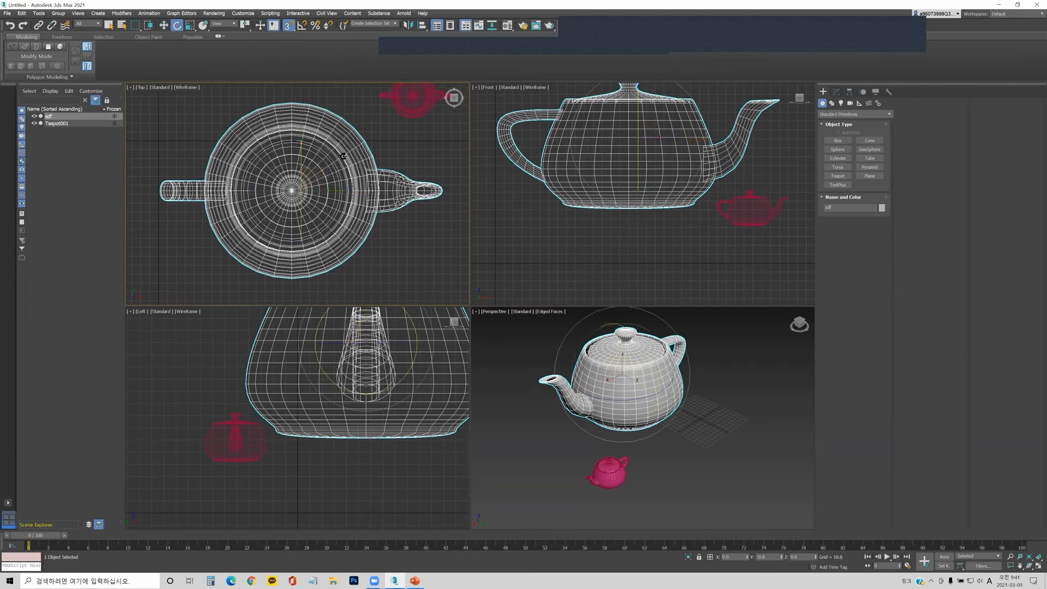
drag(341, 155, 355, 134)
middle_drag(354, 134, 327, 160)
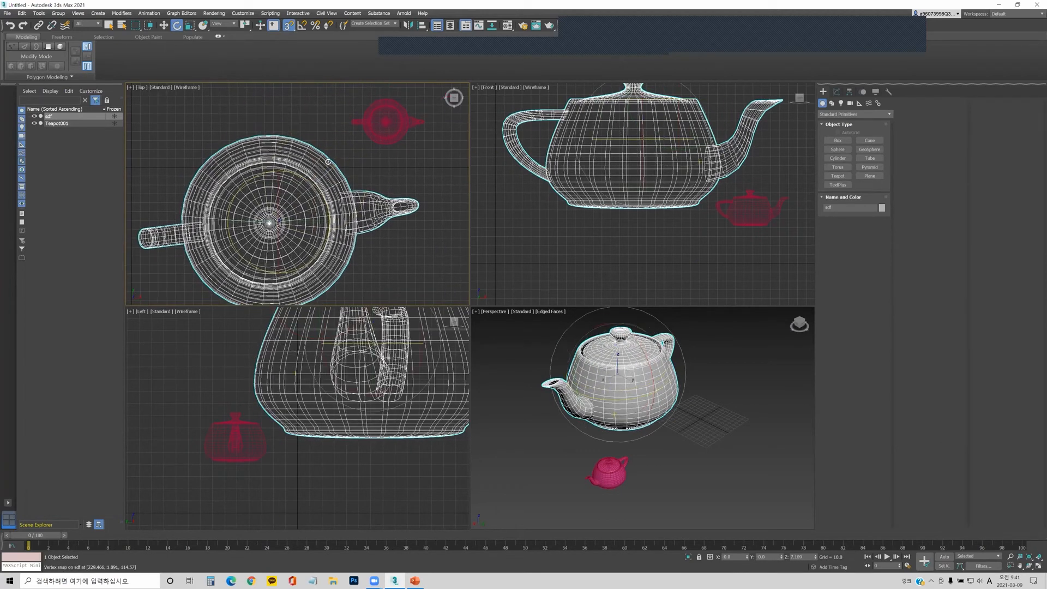
- Rotate the sdf teapot 10 degrees clockwise with Angle Snap on and scale it uniformly to 160 percent in the Top viewport
click(301, 27)
mouse_move(311, 182)
mouse_down()
mouse_move(276, 155)
mouse_move(320, 168)
mouse_up()
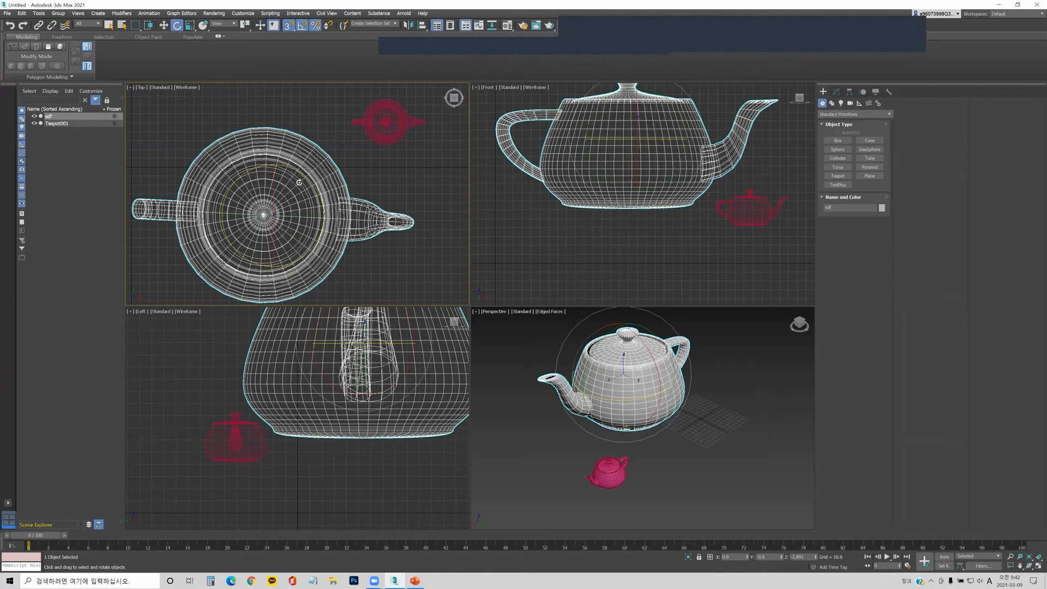
key(r)
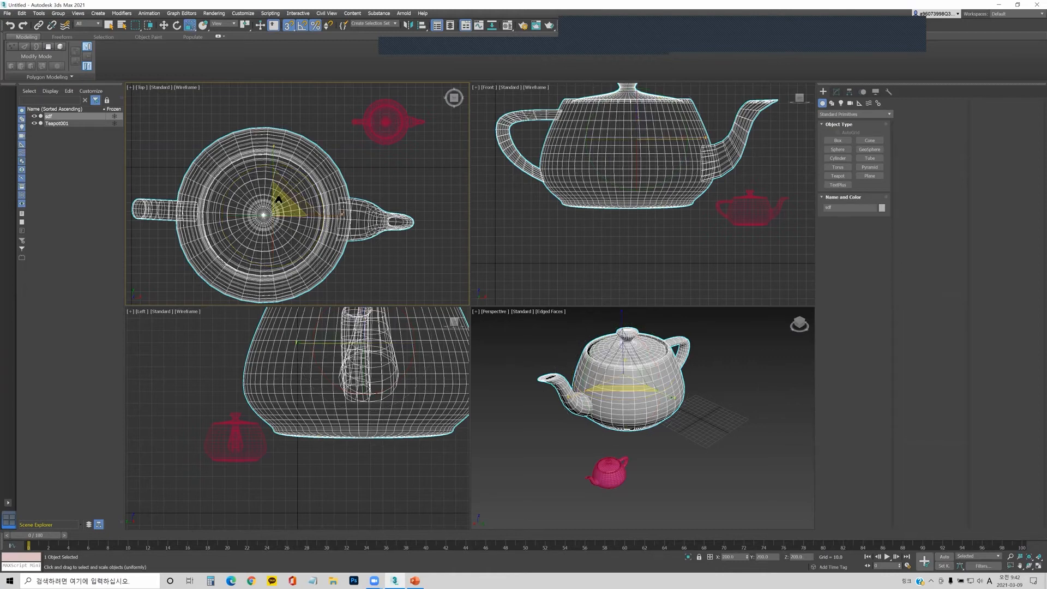
drag(278, 200, 285, 200)
drag(303, 184, 288, 215)
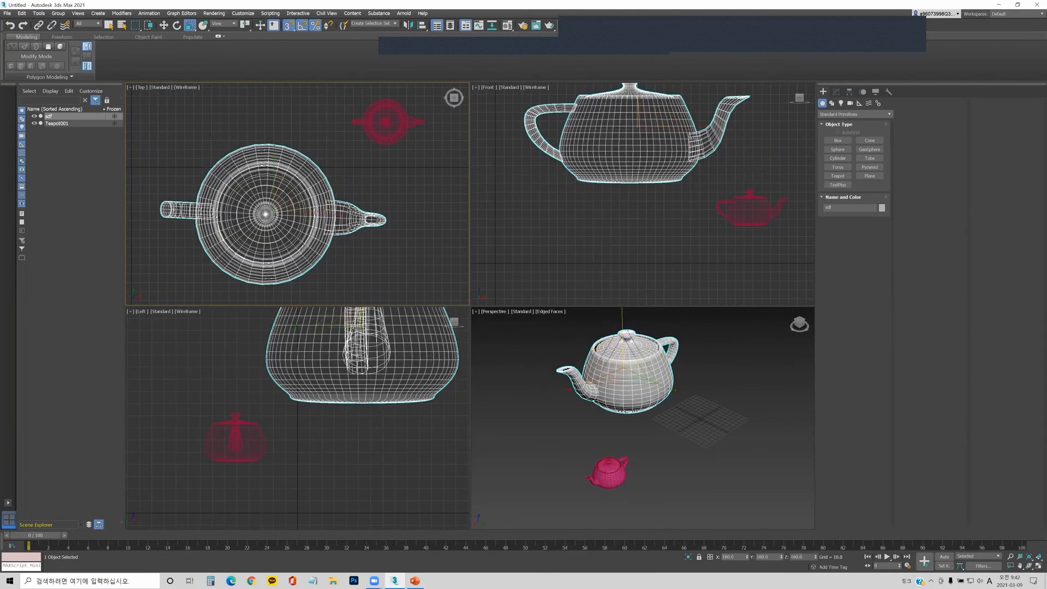
- Examine the Options, Home Grid and User Grids settings in the Grid and Snap Settings dialog
right_click(315, 27)
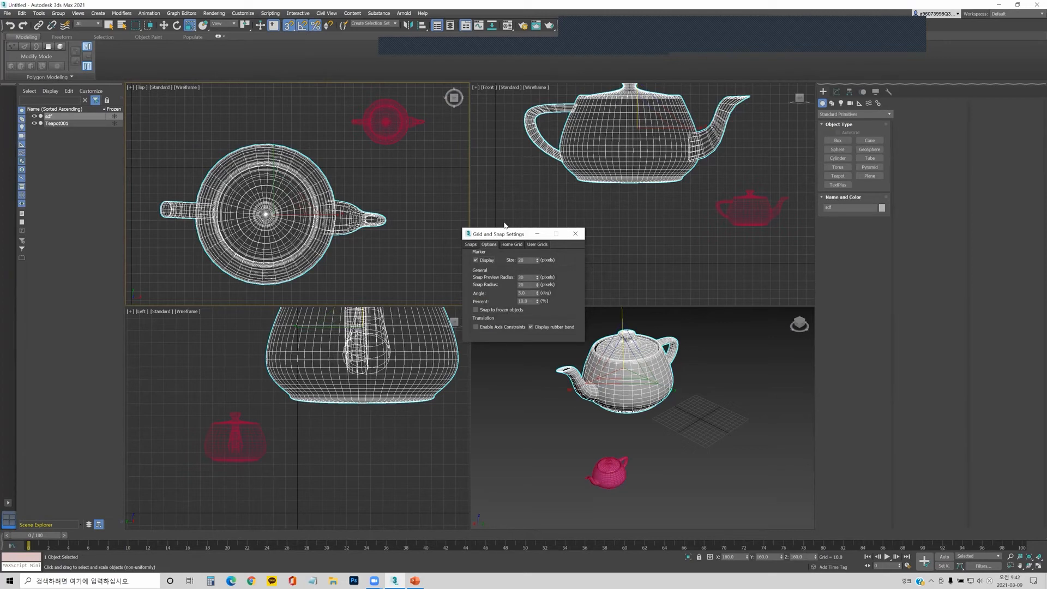
drag(504, 235, 440, 138)
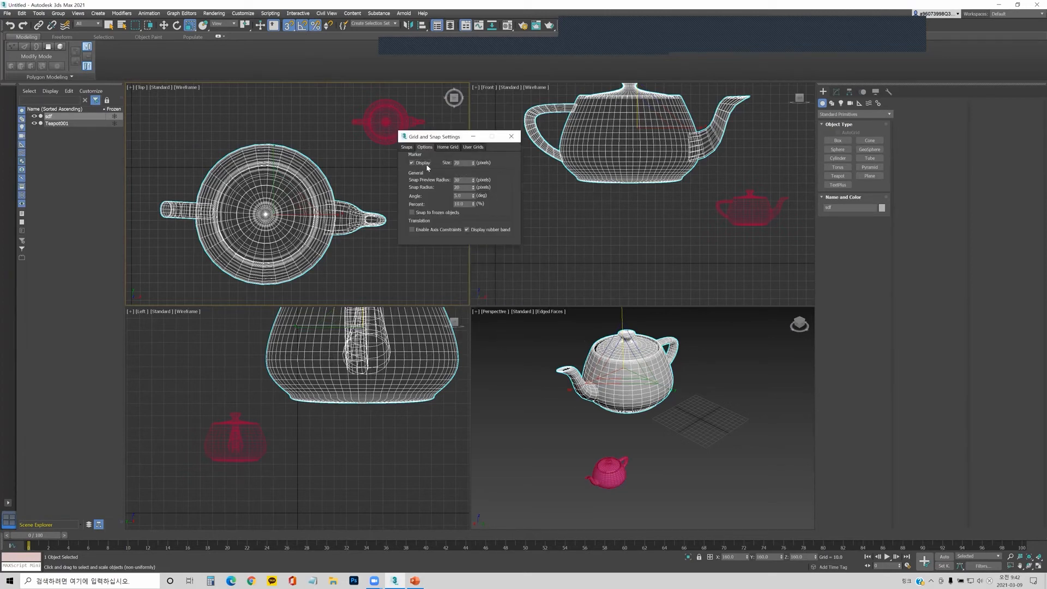
drag(466, 163, 441, 161)
drag(468, 197, 436, 196)
click(452, 148)
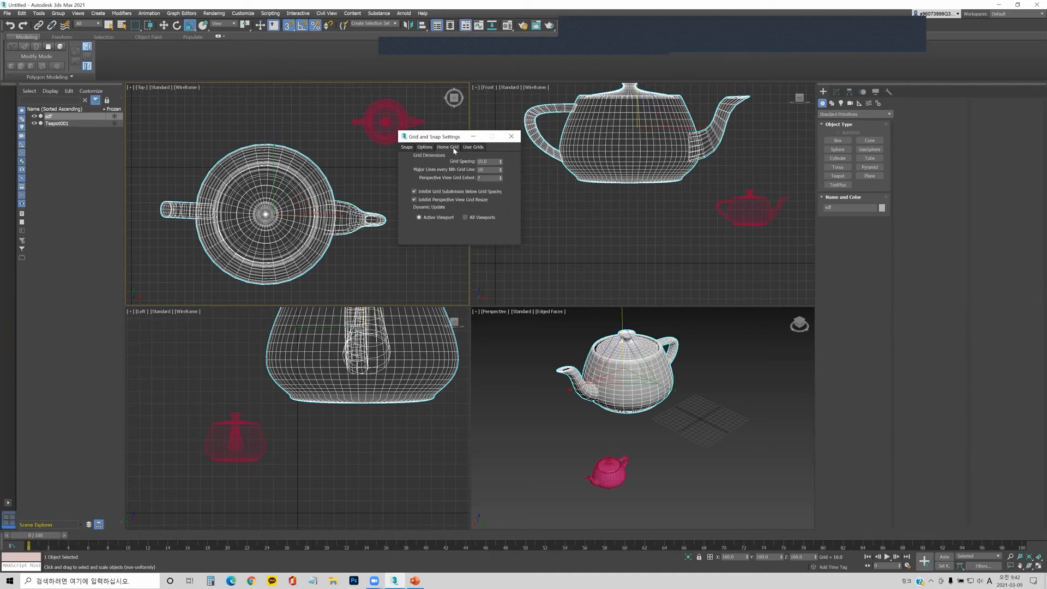
click(474, 147)
click(447, 147)
click(424, 147)
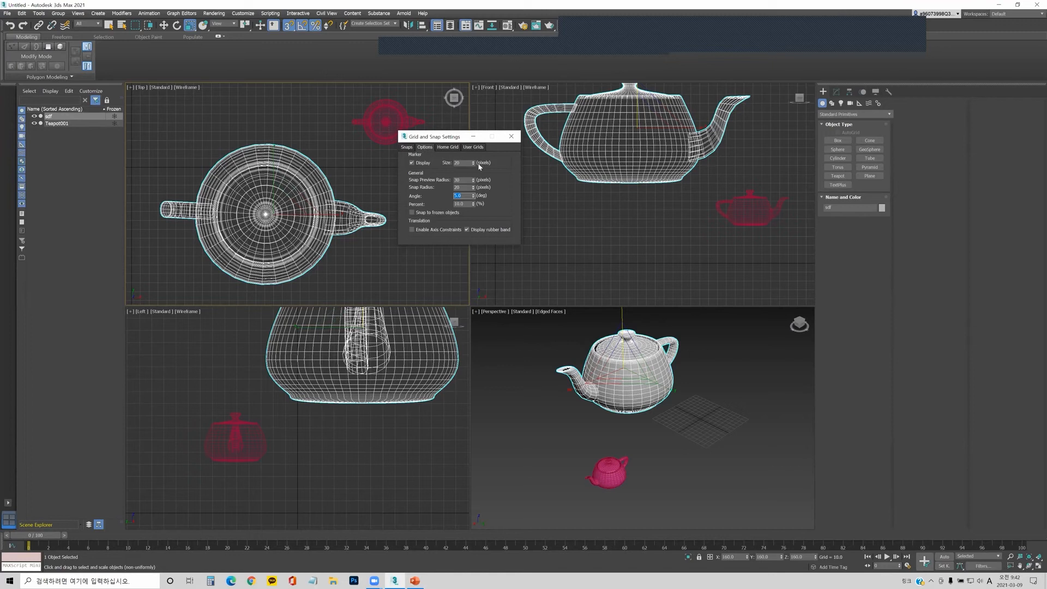
- Examine the marker size and angle increment in the snap options, and close the settings dialog
mouse_move(472, 163)
mouse_down()
mouse_move(476, 141)
mouse_move(476, 153)
mouse_up()
drag(473, 197, 472, 191)
click(410, 147)
click(430, 148)
key(Tab)
double_click(461, 162)
click(513, 137)
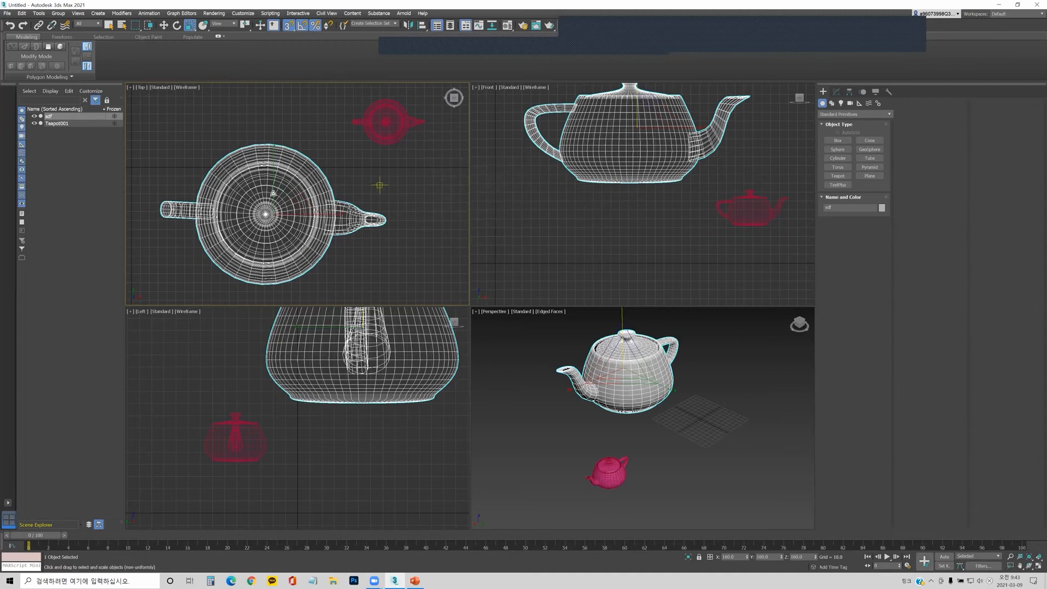
- Clear the teapot selection and turn off the active snap toggles
right_click(288, 25)
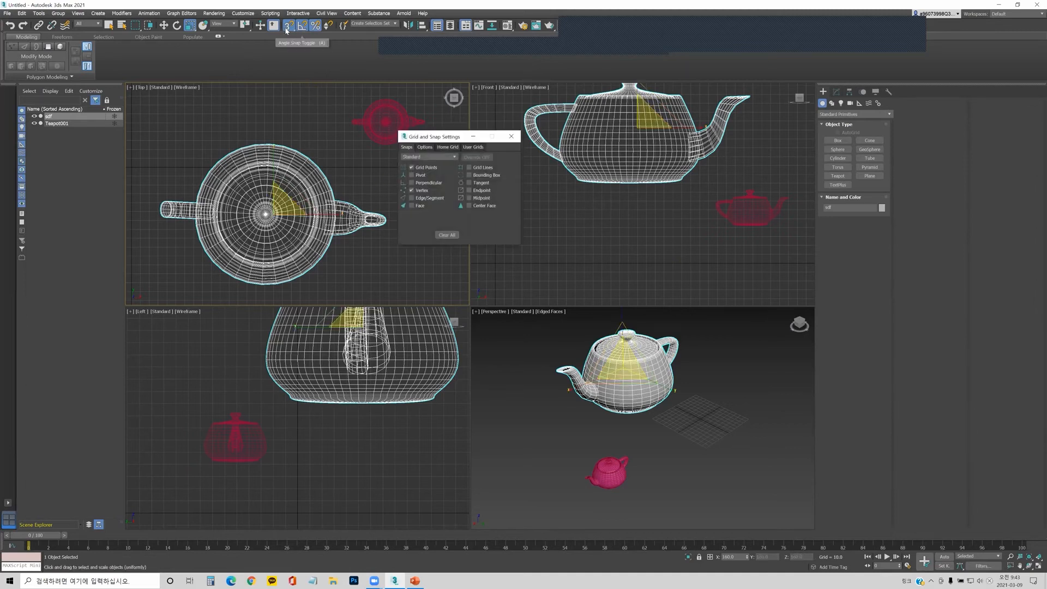
click(511, 136)
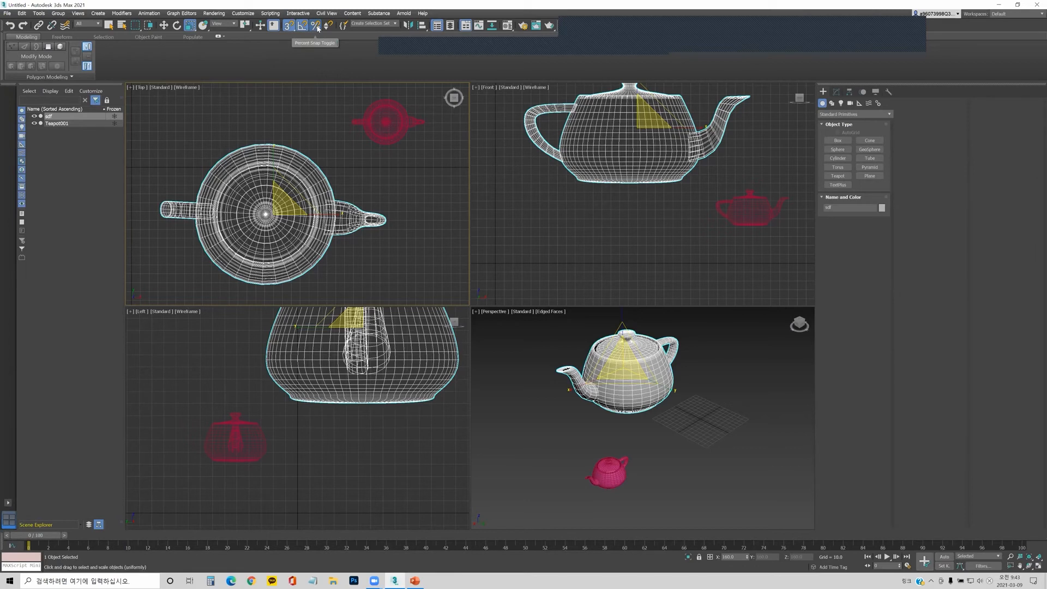
click(318, 122)
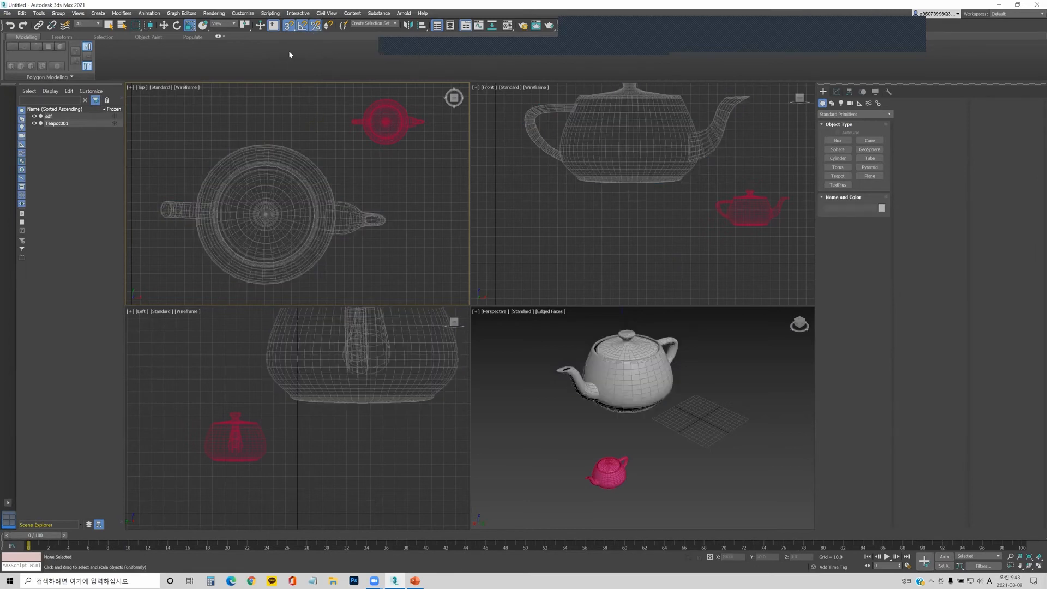
click(315, 25)
- Examine the Standard snap types, such as Pivot, Perpendicular, Edge/Segment and Face, and the list of snap sets in the snap settings
right_click(290, 25)
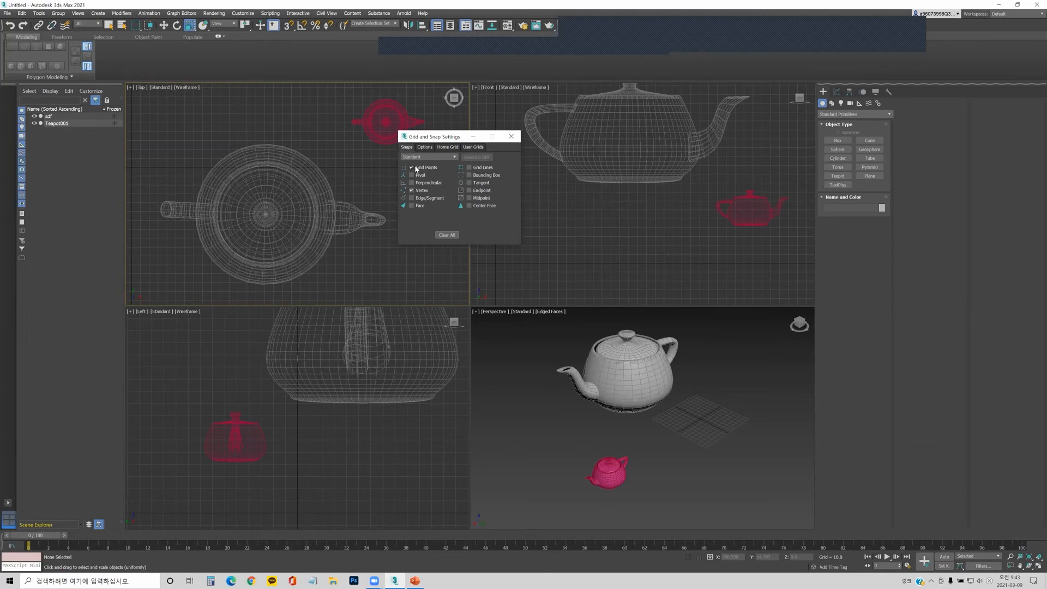
click(436, 184)
click(411, 205)
click(411, 198)
click(411, 183)
click(411, 175)
click(455, 160)
click(450, 169)
click(450, 158)
click(450, 159)
click(450, 158)
click(450, 163)
click(511, 137)
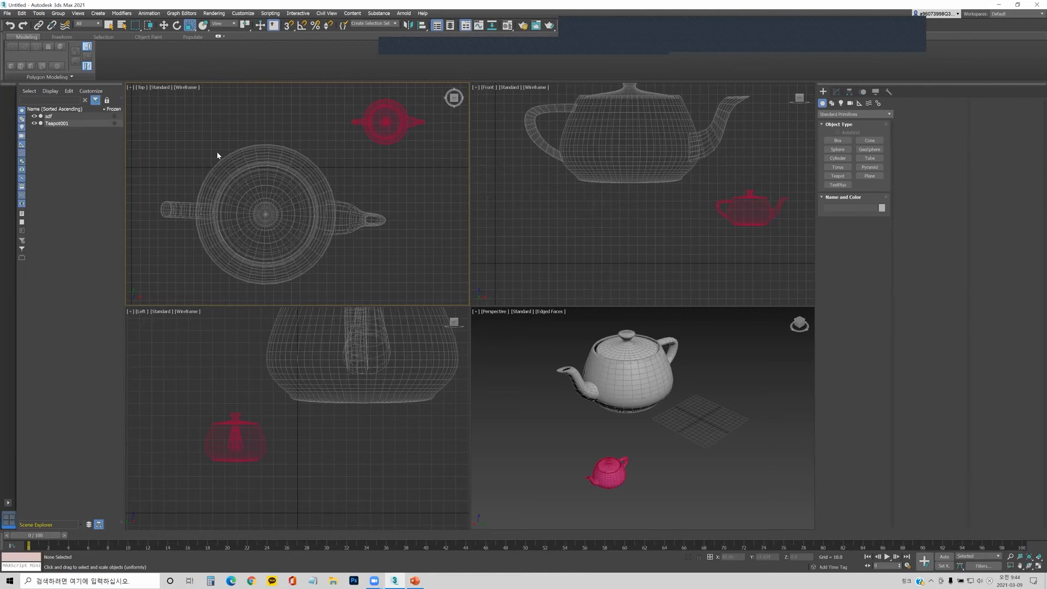
- Delete both Teapot001 and the sdf teapot from the scene
click(408, 25)
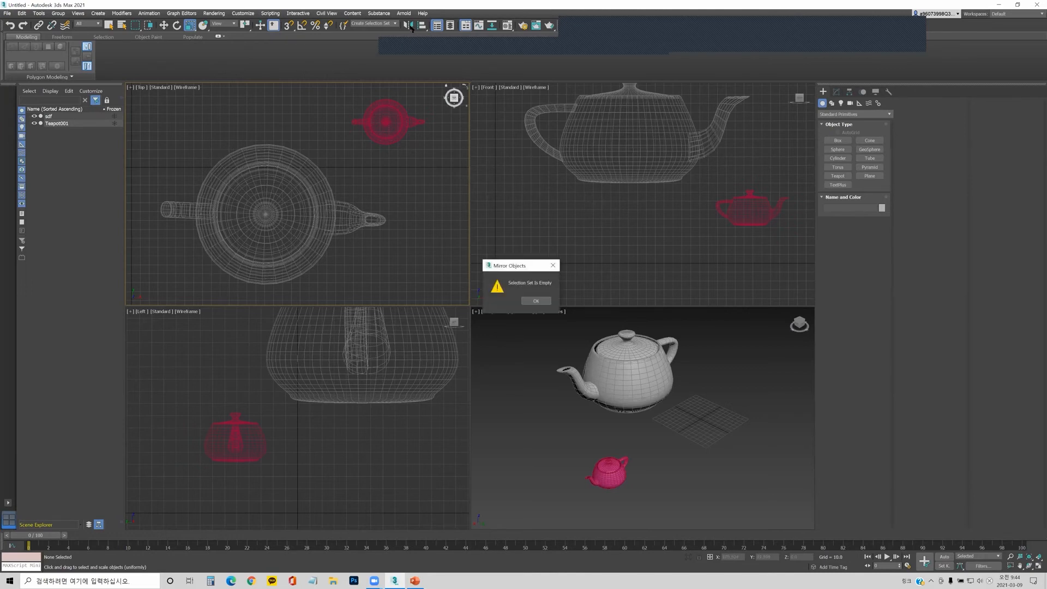
click(536, 301)
click(386, 123)
key(Delete)
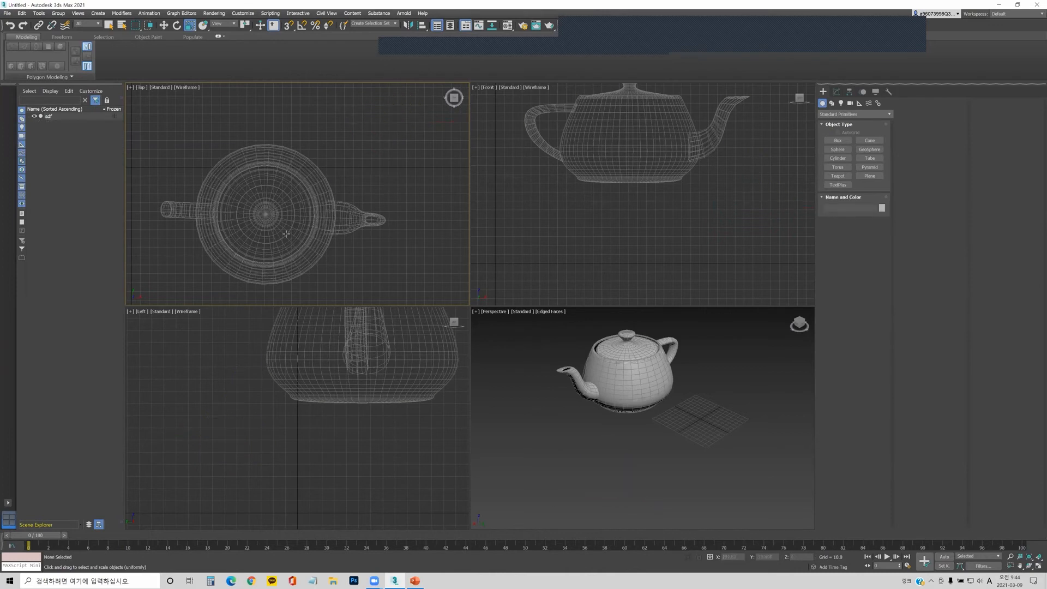
click(356, 218)
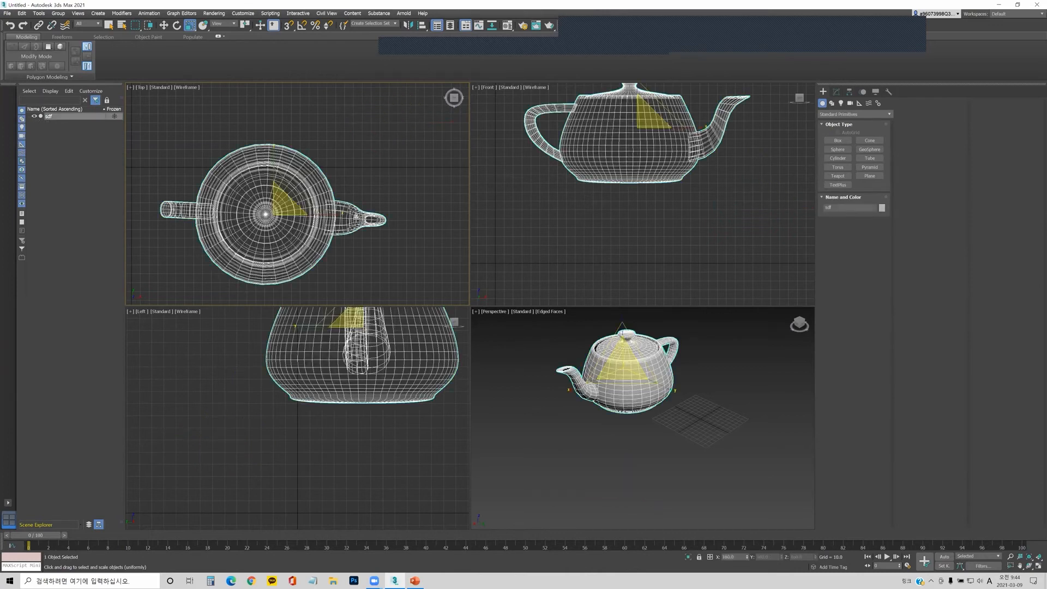
key(Delete)
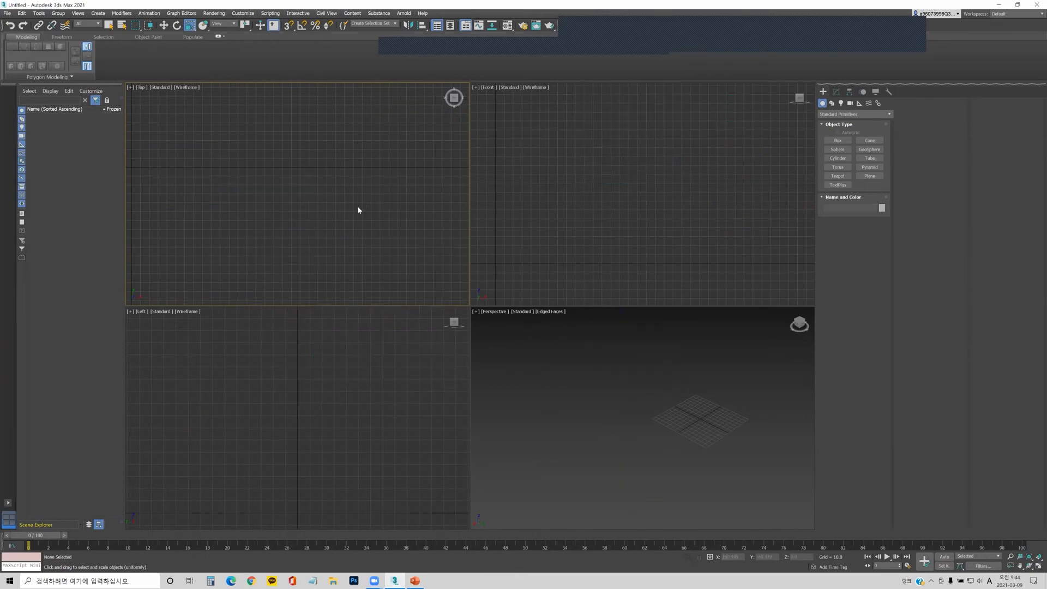
- Reset the scene to an empty default layout without saving the changes
click(545, 181)
key(z)
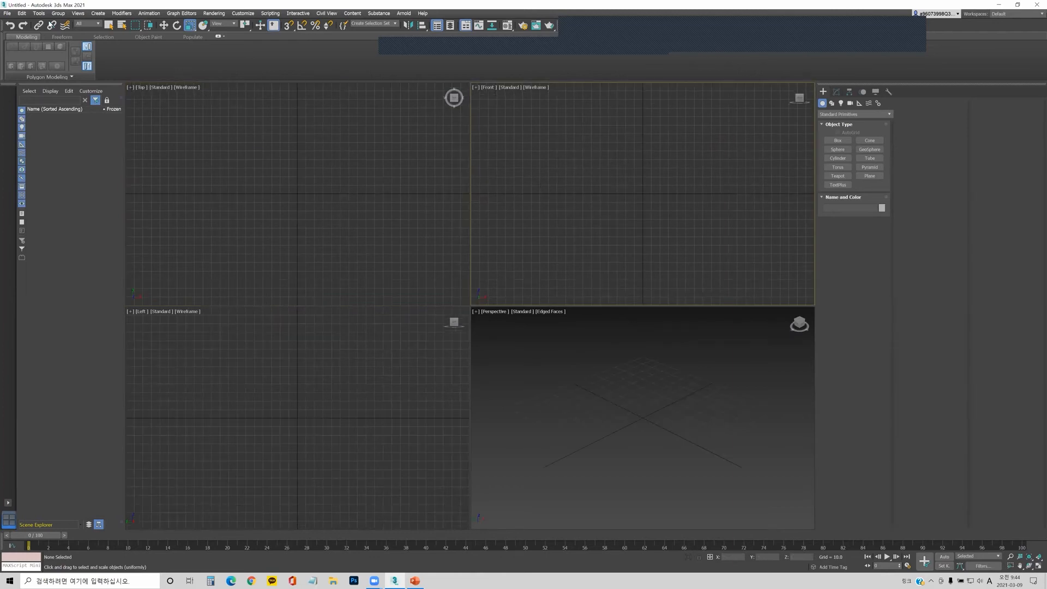
click(7, 13)
click(22, 36)
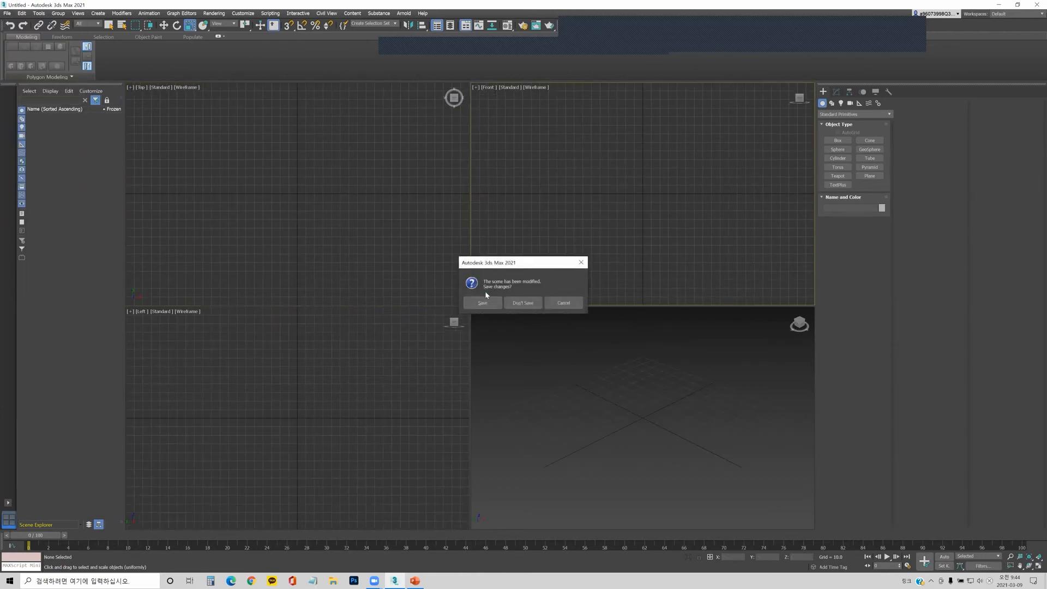
click(512, 303)
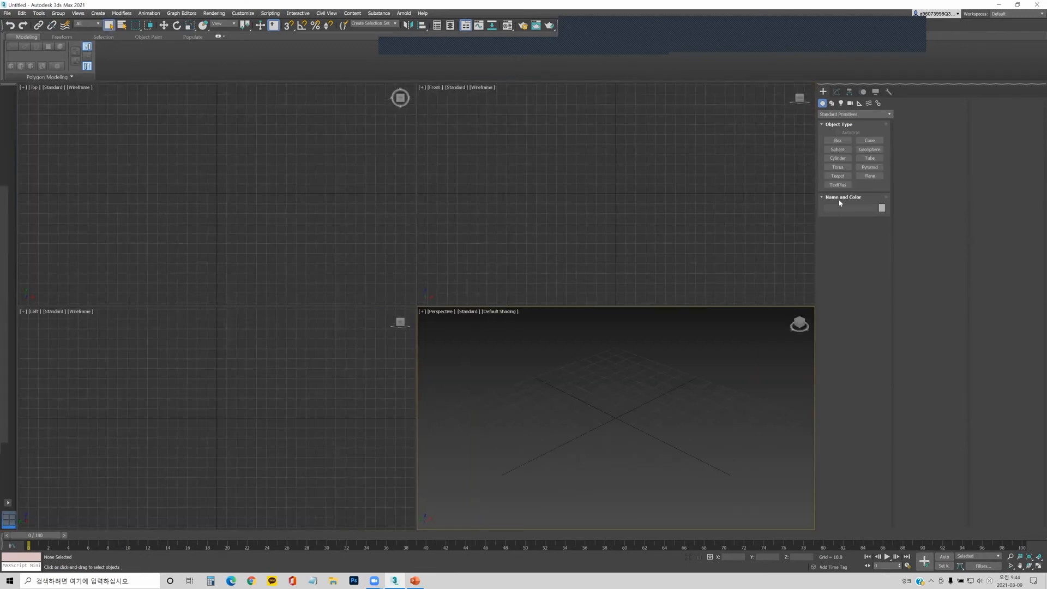
- Create a teapot of about 35 units radius at the Top viewport's origin and show edged faces in the Perspective viewport
click(838, 176)
drag(217, 194, 252, 194)
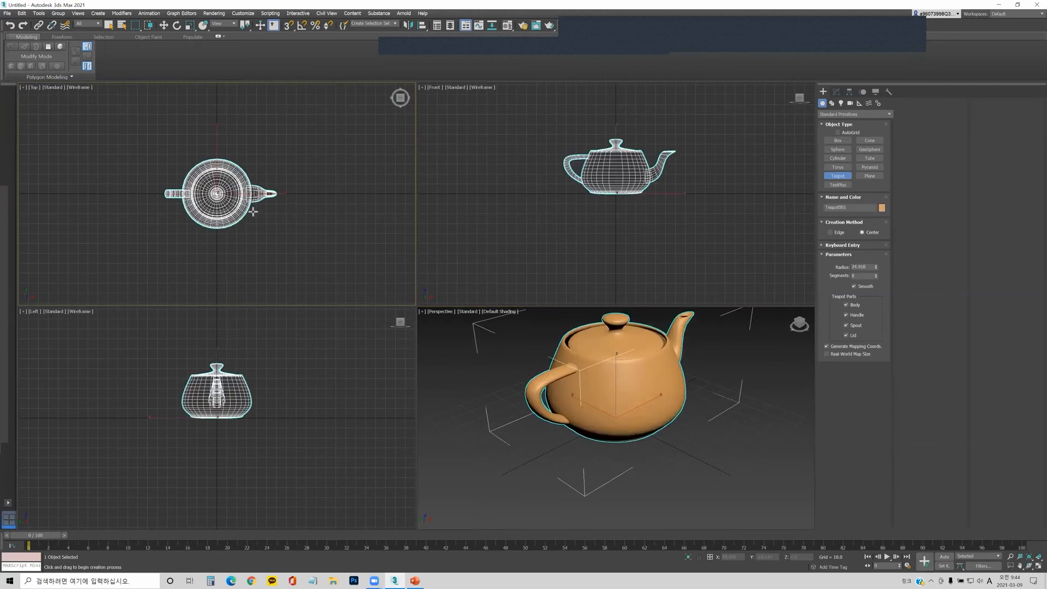
click(556, 335)
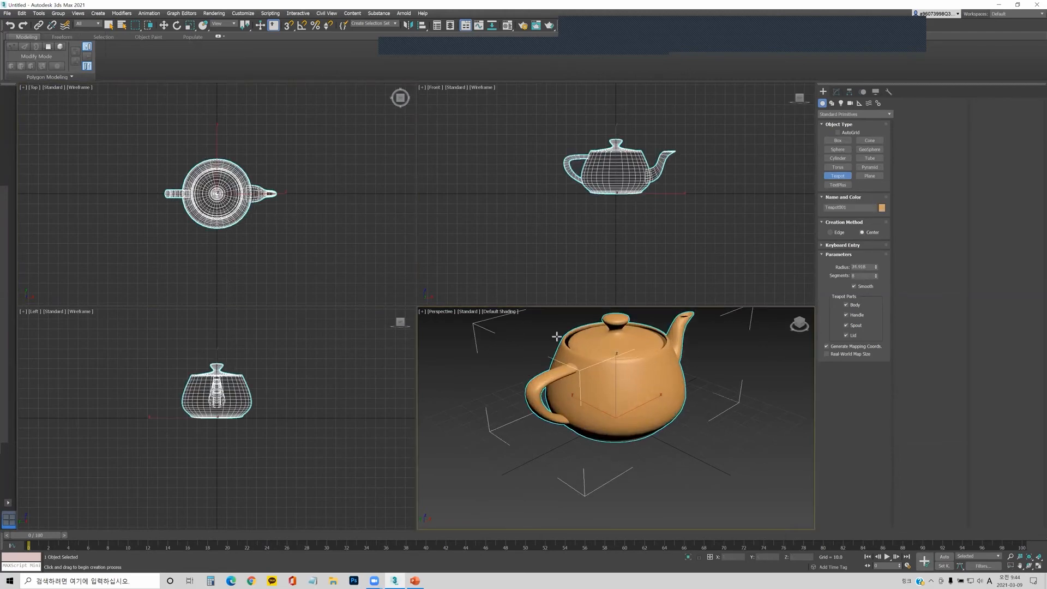
key(F4)
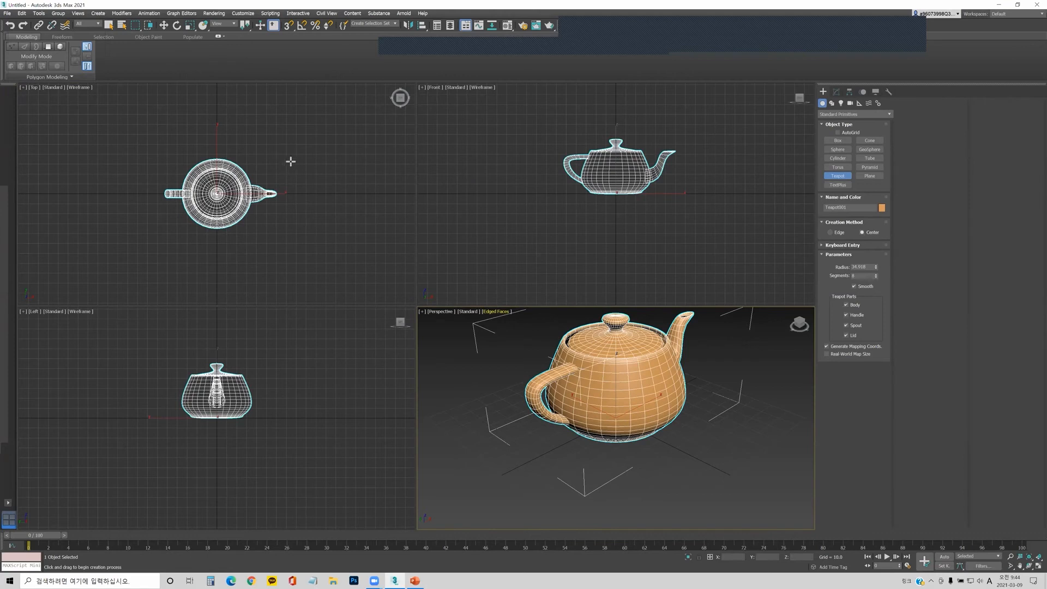
- Start mirroring the teapot, preview the Y and Z mirror axes, and choose X as the mirror axis
click(408, 25)
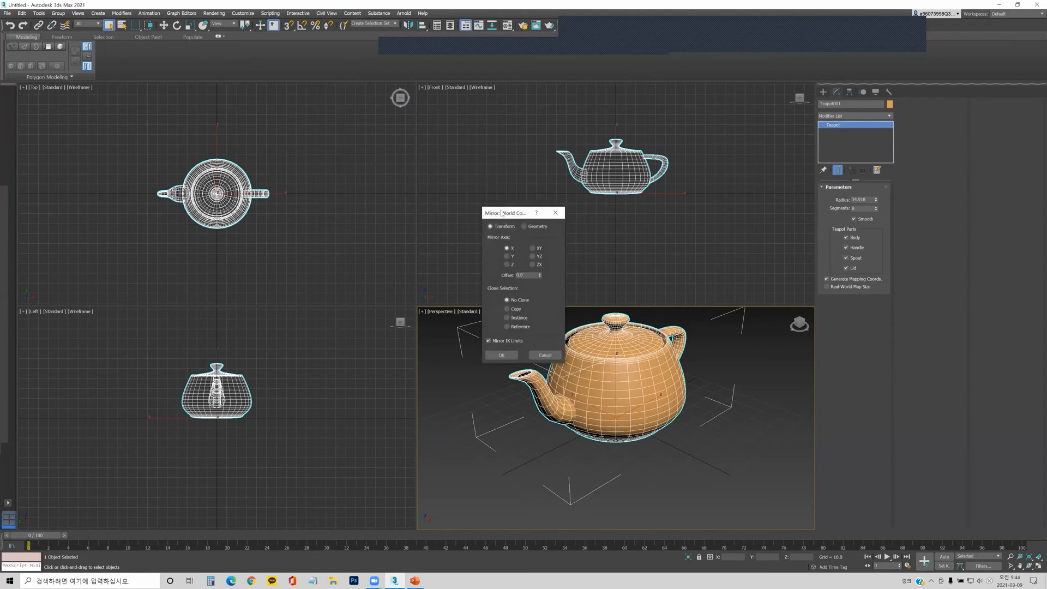
drag(483, 214, 489, 102)
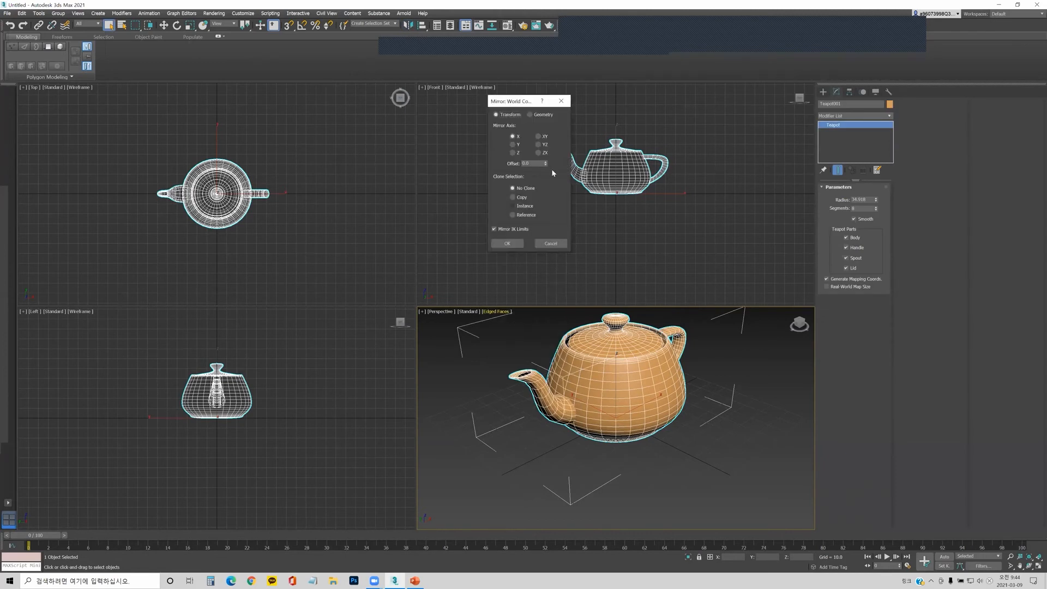
click(512, 145)
click(513, 153)
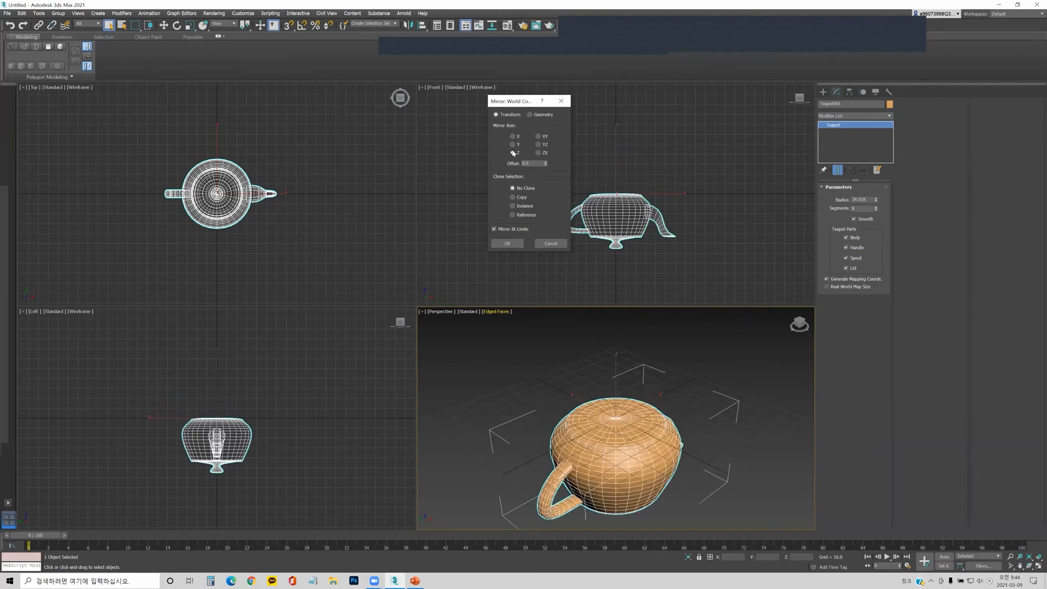
click(512, 145)
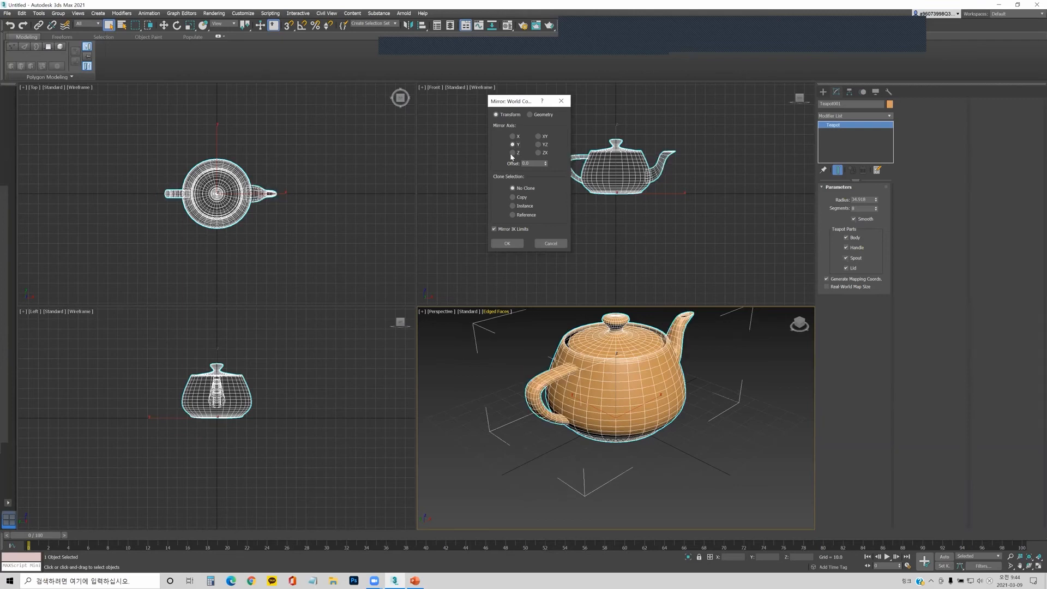
click(512, 136)
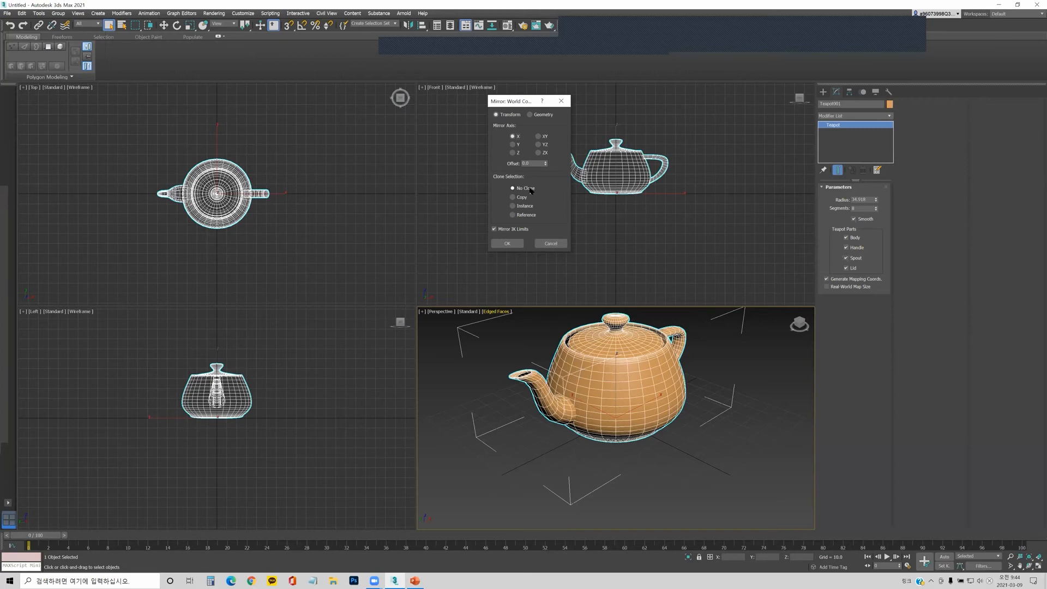
- Preview the Instance and Reference clone options for the mirrored teapot and set the clone selection to Copy
click(514, 199)
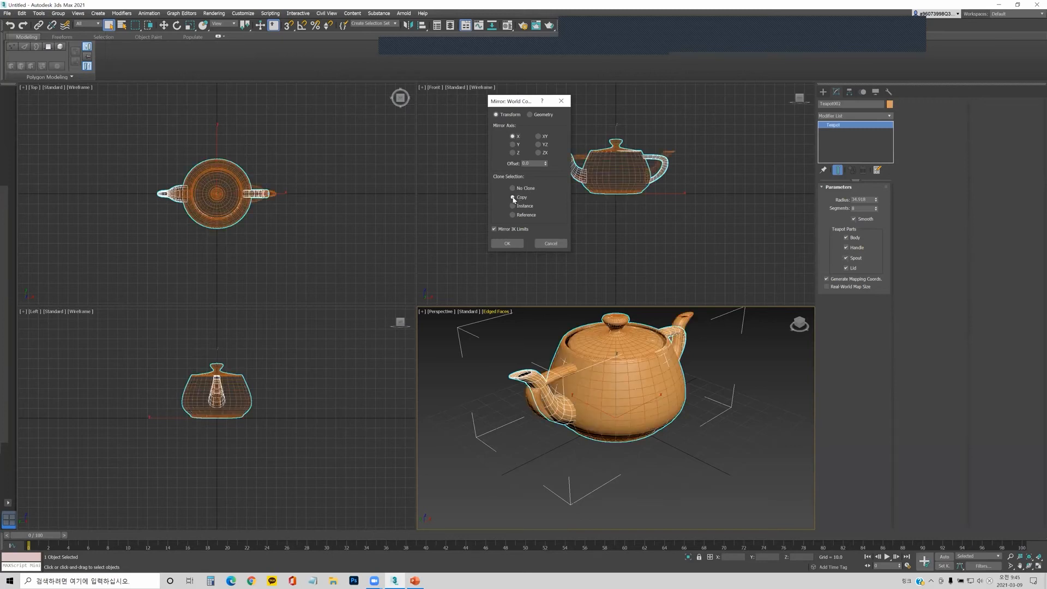
click(513, 206)
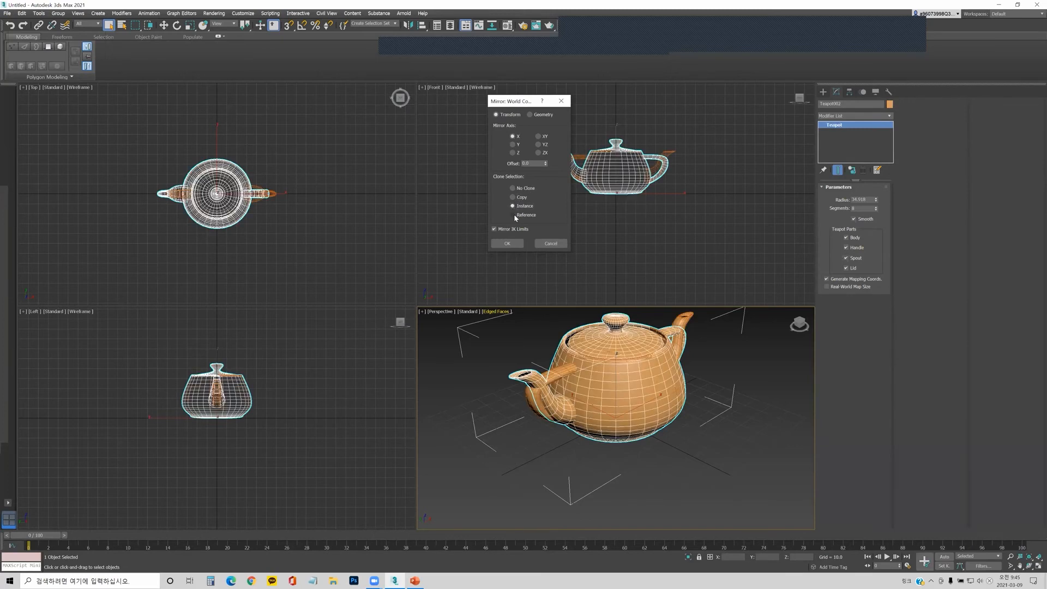
click(513, 214)
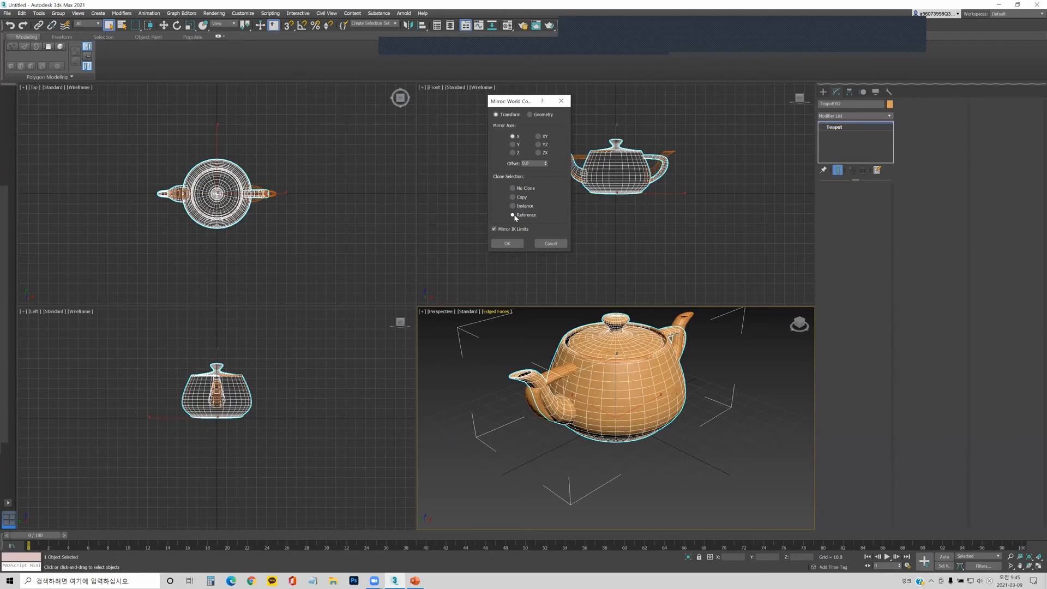
click(512, 197)
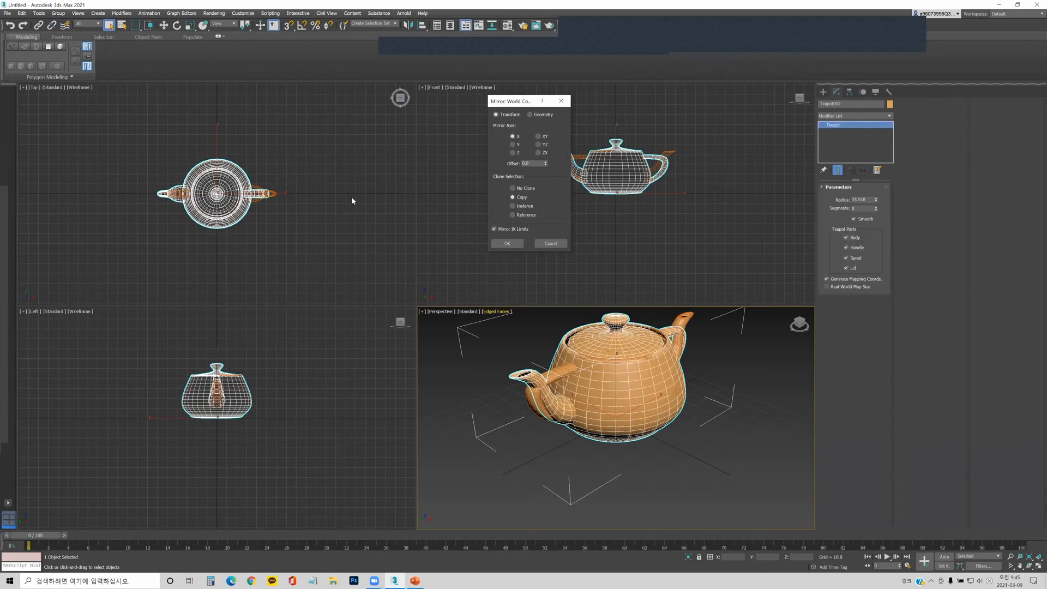
- Offset the mirrored copy about 122 units along X and compare the Geometry mode with Transform, keeping Transform
click(513, 145)
click(512, 137)
drag(546, 165, 972, 270)
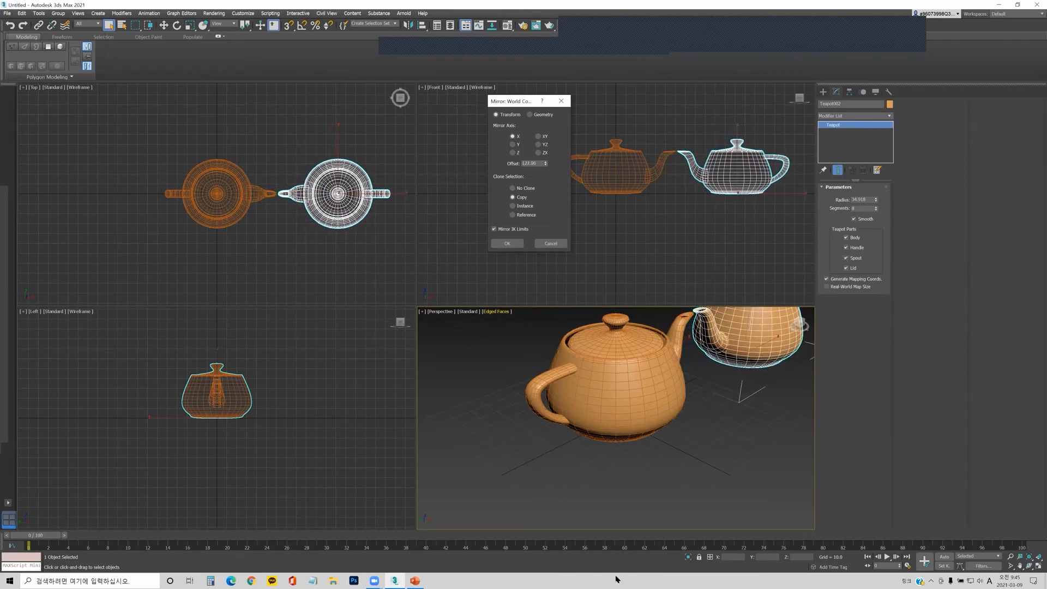
click(532, 116)
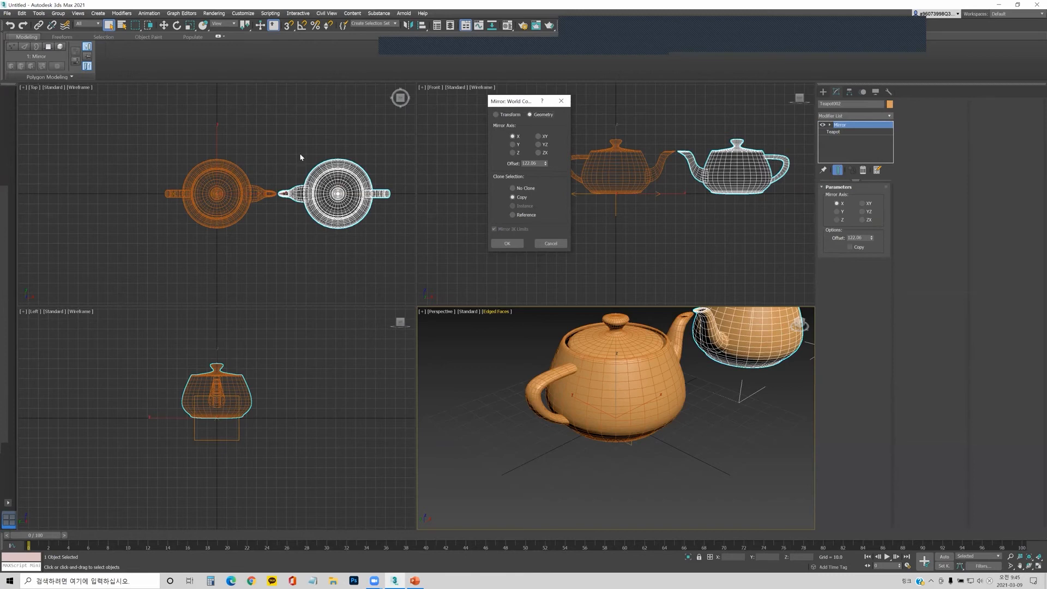
click(497, 115)
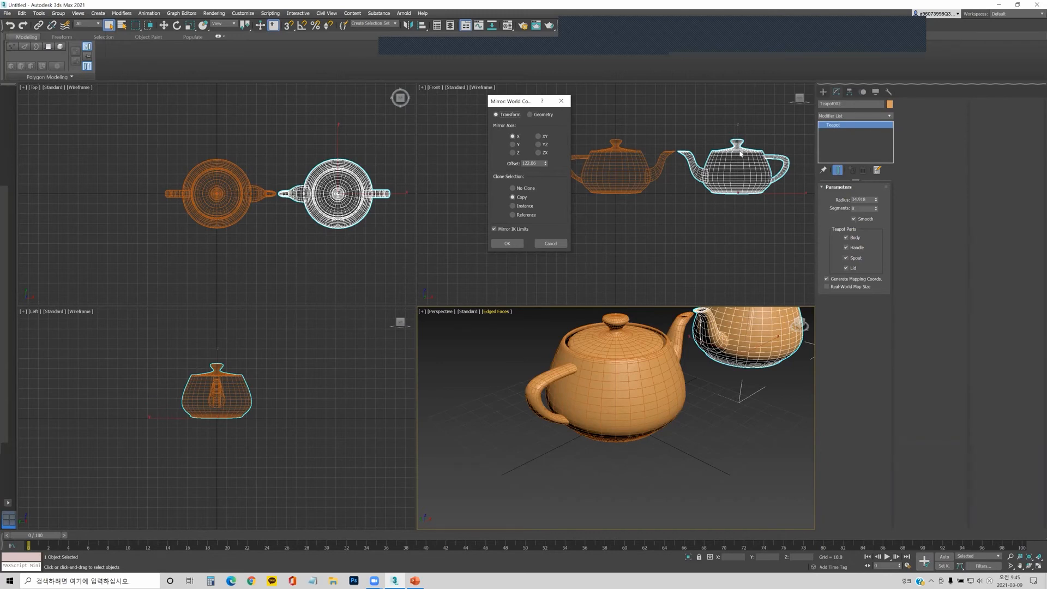
- Switch the mirror to Geometry mode with the X axis and a Copy clone, and accept the mirrored teapot
click(541, 117)
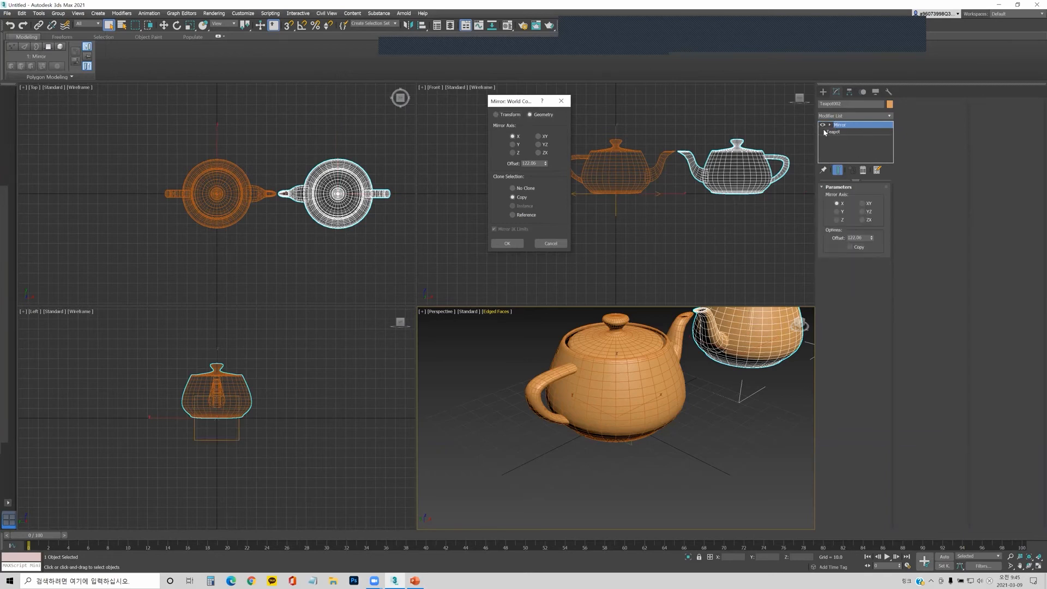
click(837, 220)
click(507, 243)
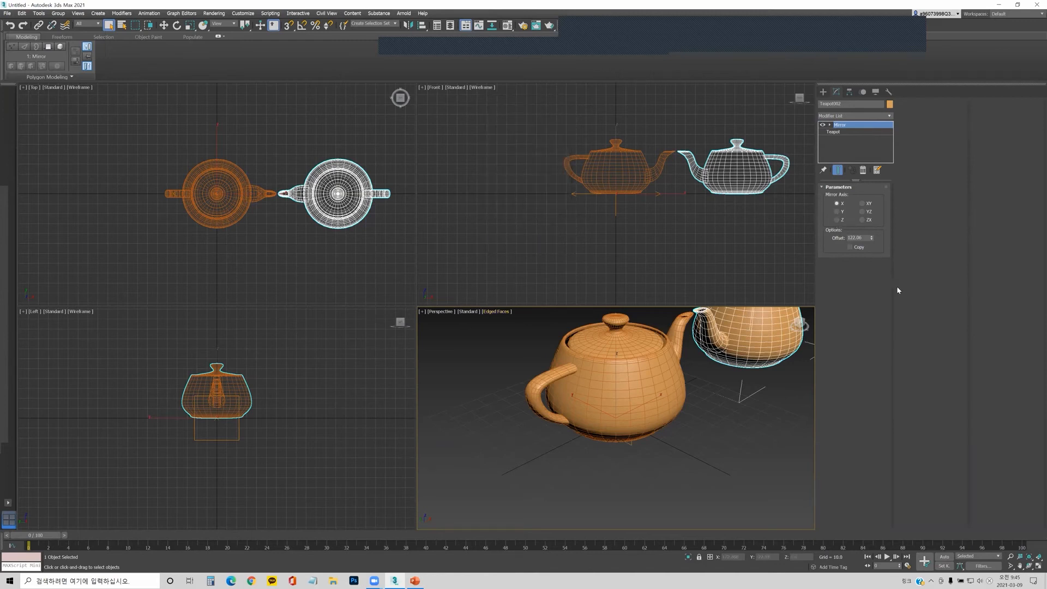
- Compare the X, Y, Z, XY, YZ and ZX axes in the teapot copy's Mirror modifier, ending on XY
click(838, 212)
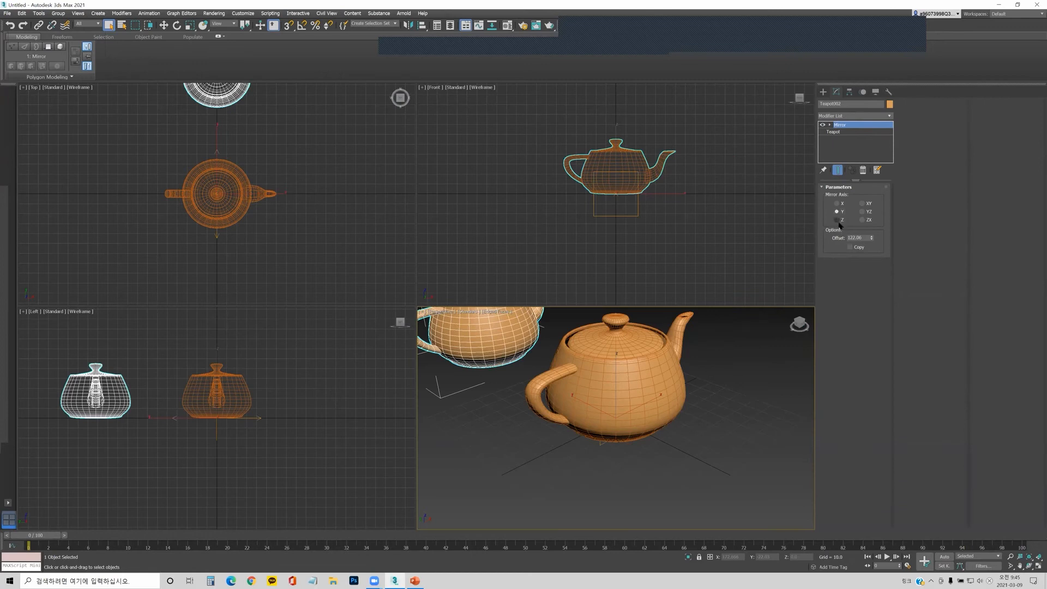
click(838, 219)
click(862, 211)
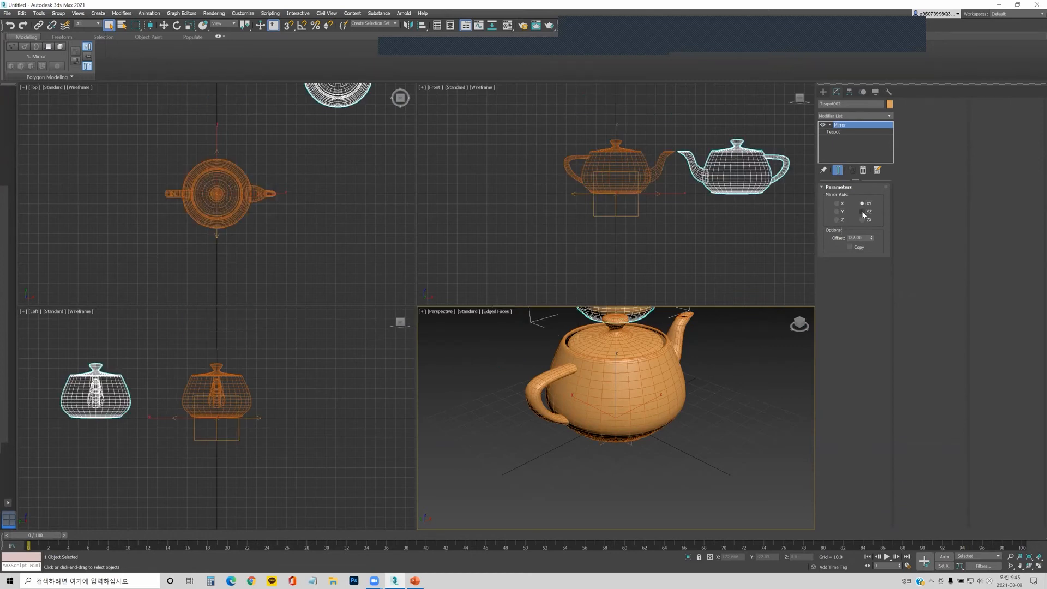
click(863, 219)
click(862, 219)
click(862, 212)
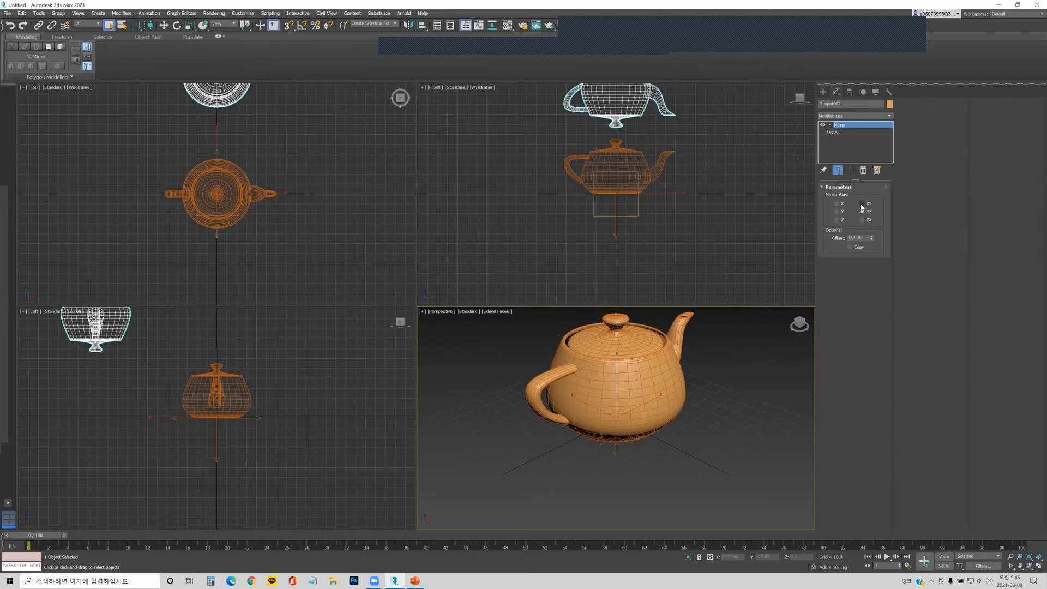
click(861, 204)
click(837, 204)
click(837, 211)
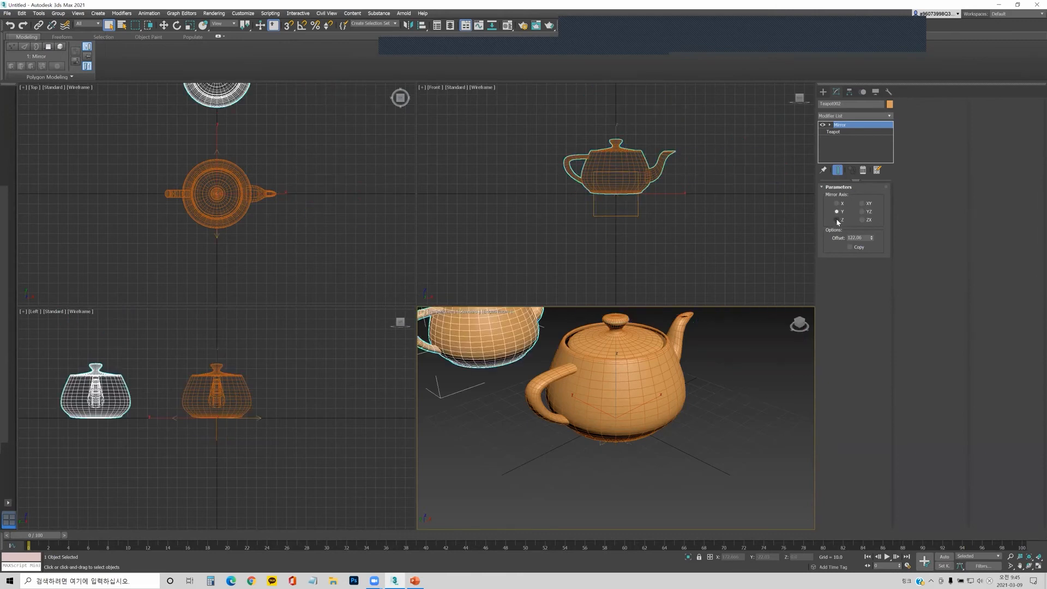
click(837, 220)
click(863, 220)
click(862, 211)
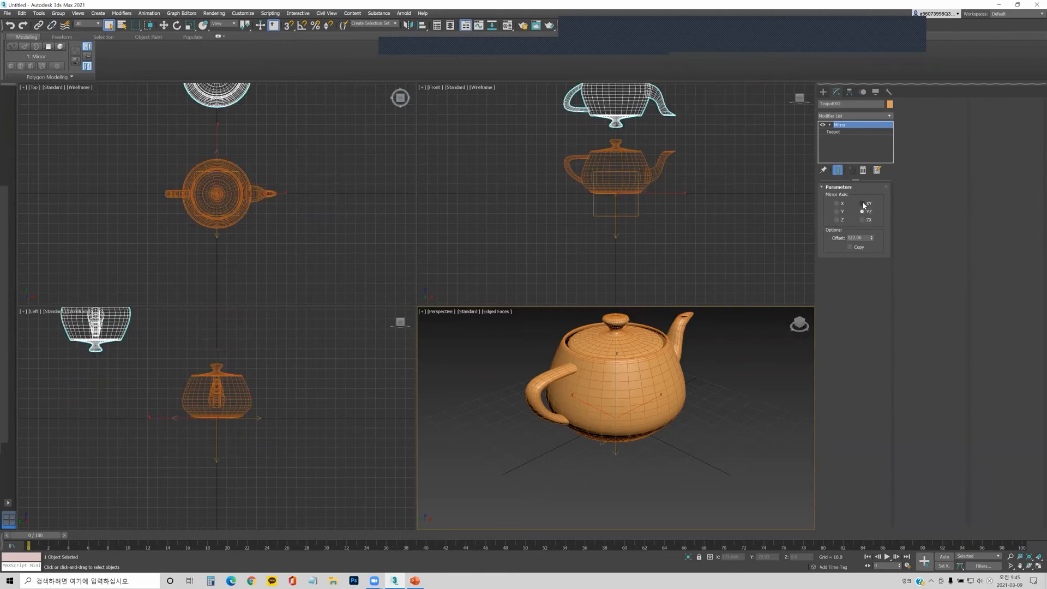
click(862, 204)
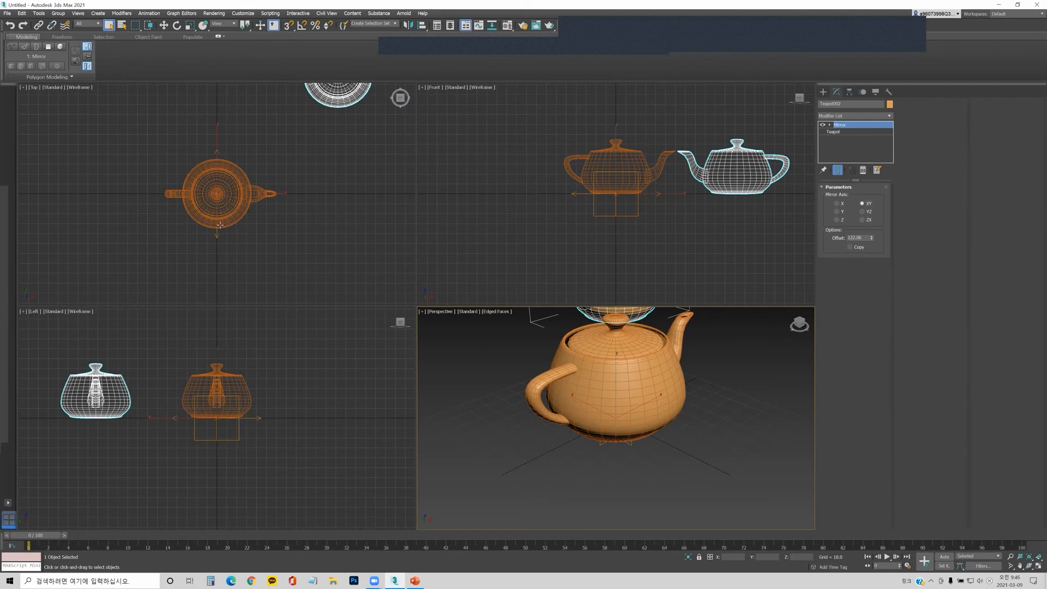
- Remove the Mirror modifier from the teapot copy
middle_drag(334, 217, 294, 205)
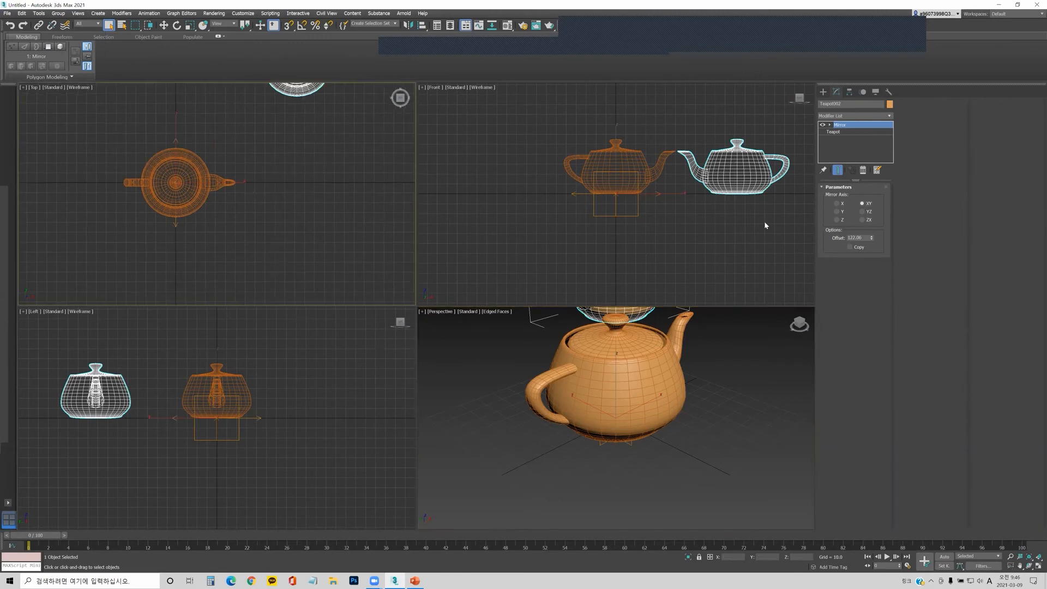
scroll(666, 195, down, 4)
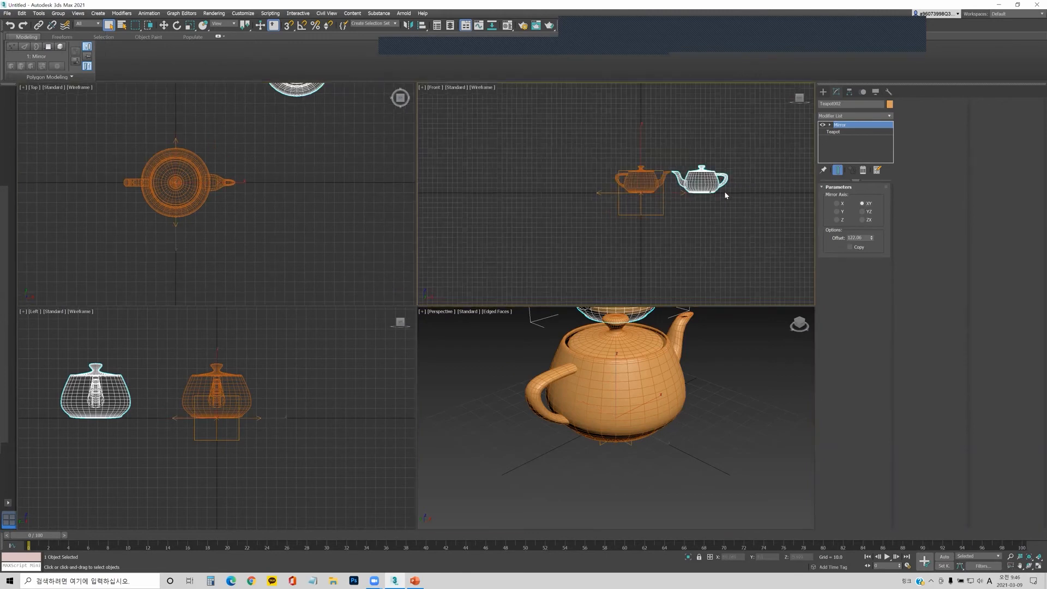
click(863, 171)
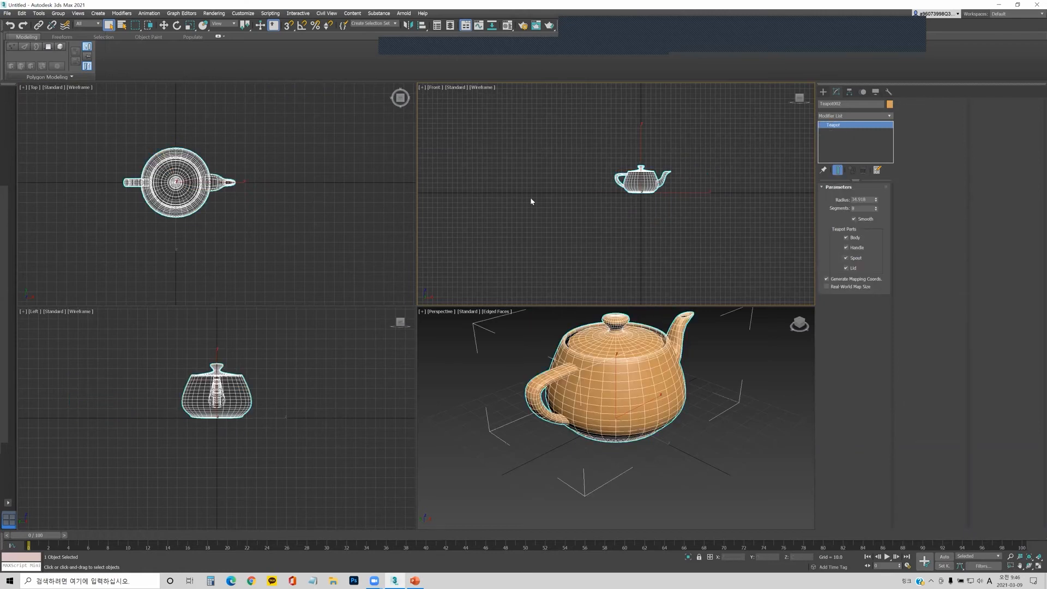
- Create five more teapots of varied sizes, two in the Top viewport and three in the Front viewport
click(823, 91)
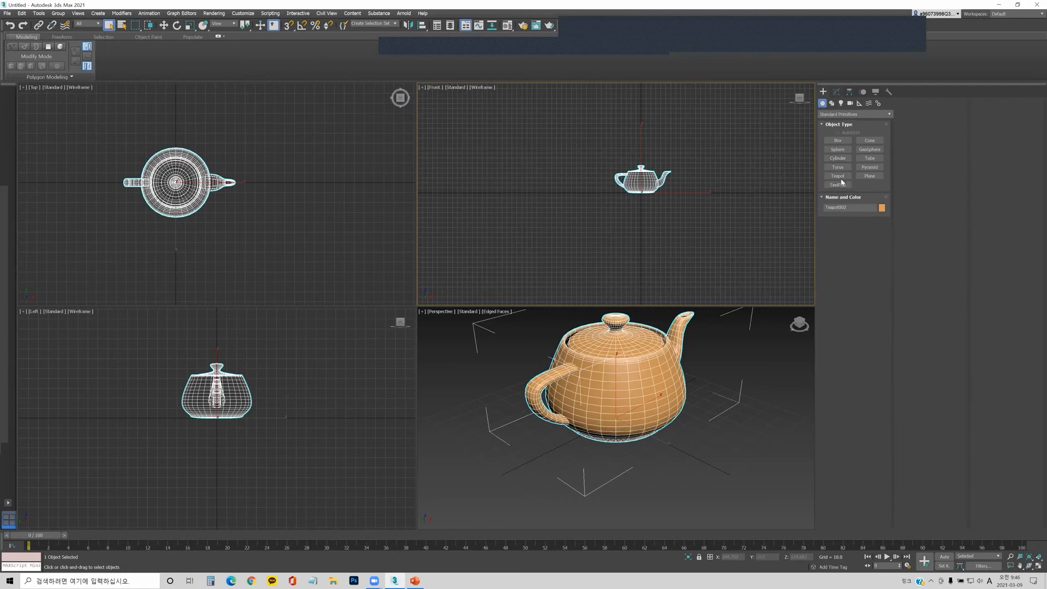
click(839, 176)
click(839, 176)
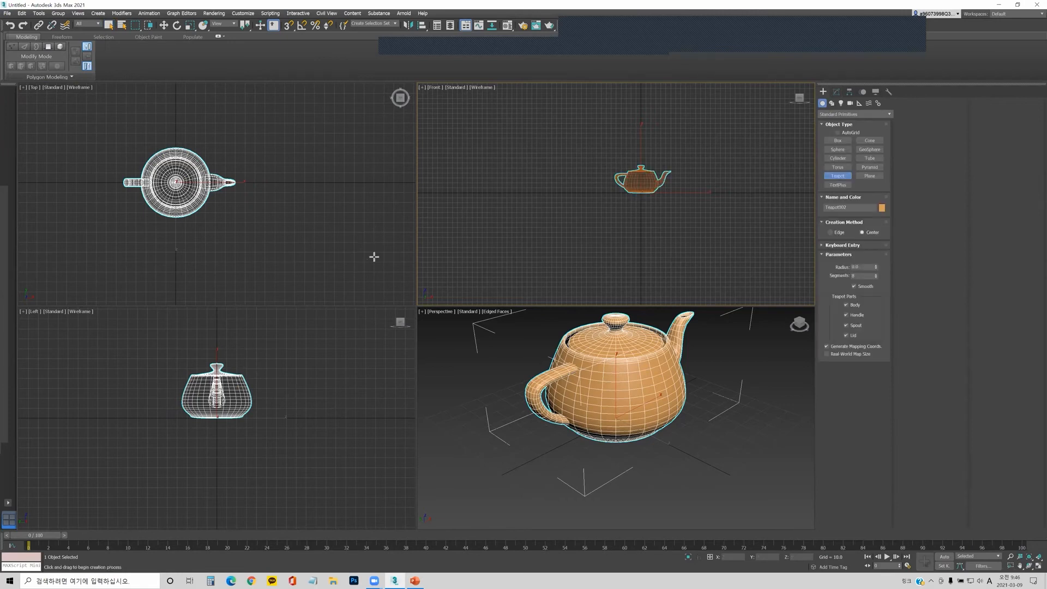
drag(356, 243, 376, 257)
drag(352, 115, 367, 121)
drag(571, 242, 590, 220)
drag(574, 141, 578, 141)
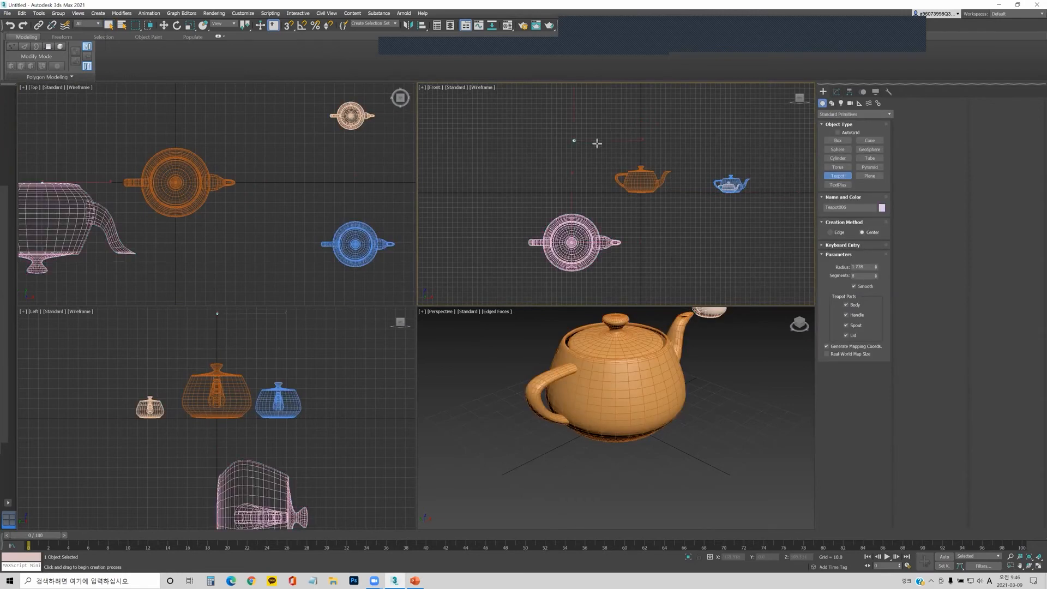
drag(699, 127, 726, 137)
right_click(725, 247)
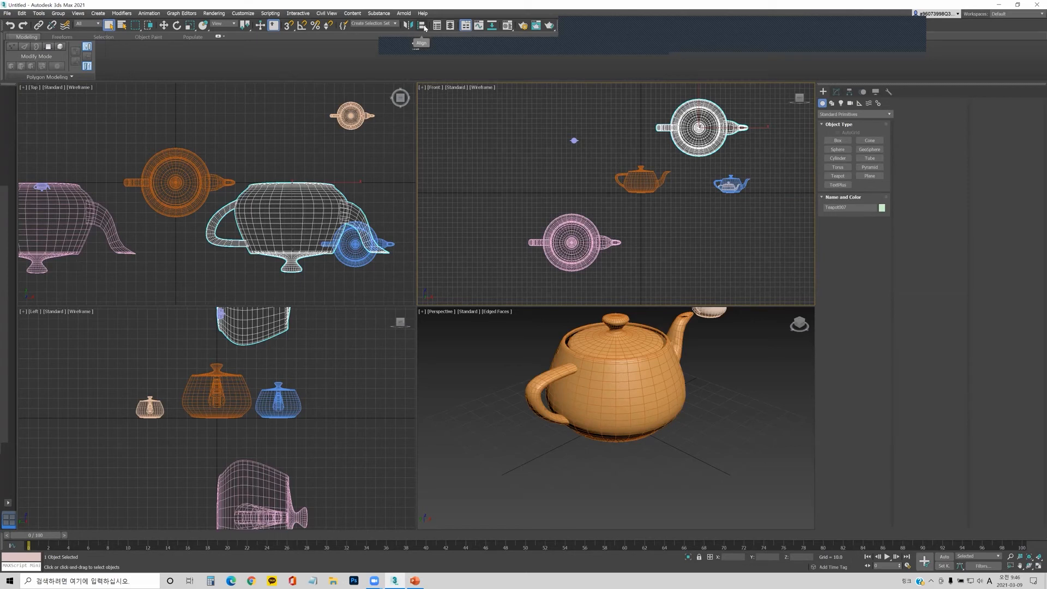
- Start aligning the small cream teapot in the Top viewport to the large green teapot, keeping the viewports' objects in view
key(w)
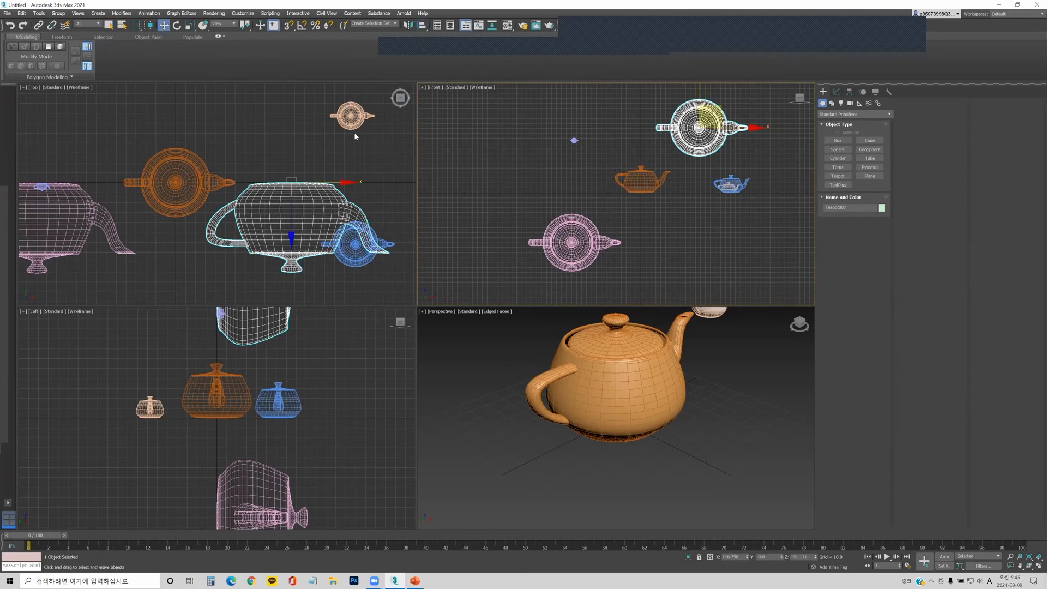
click(351, 116)
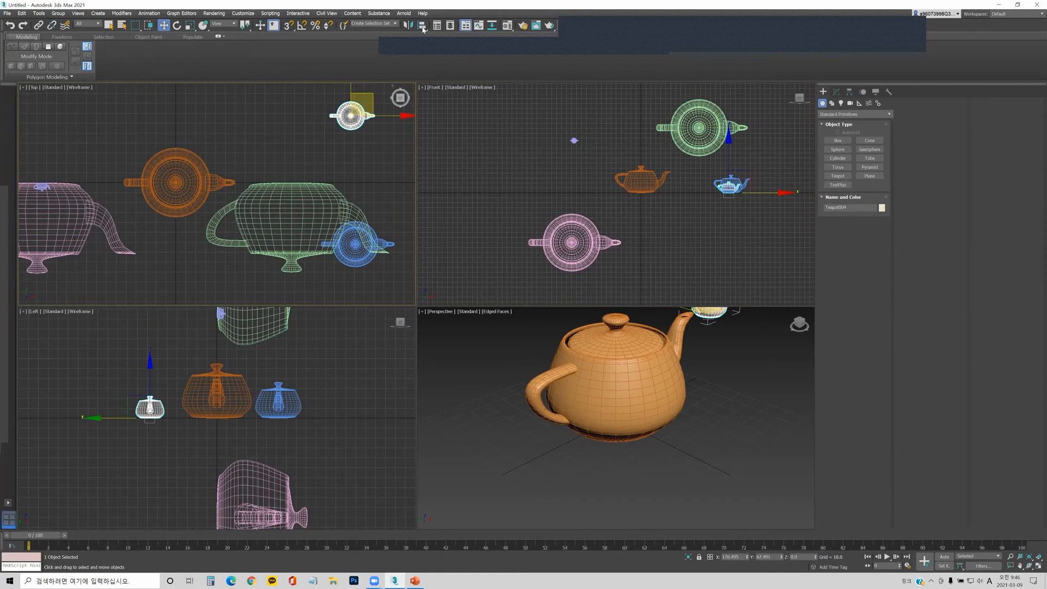
key(alt+a)
click(354, 229)
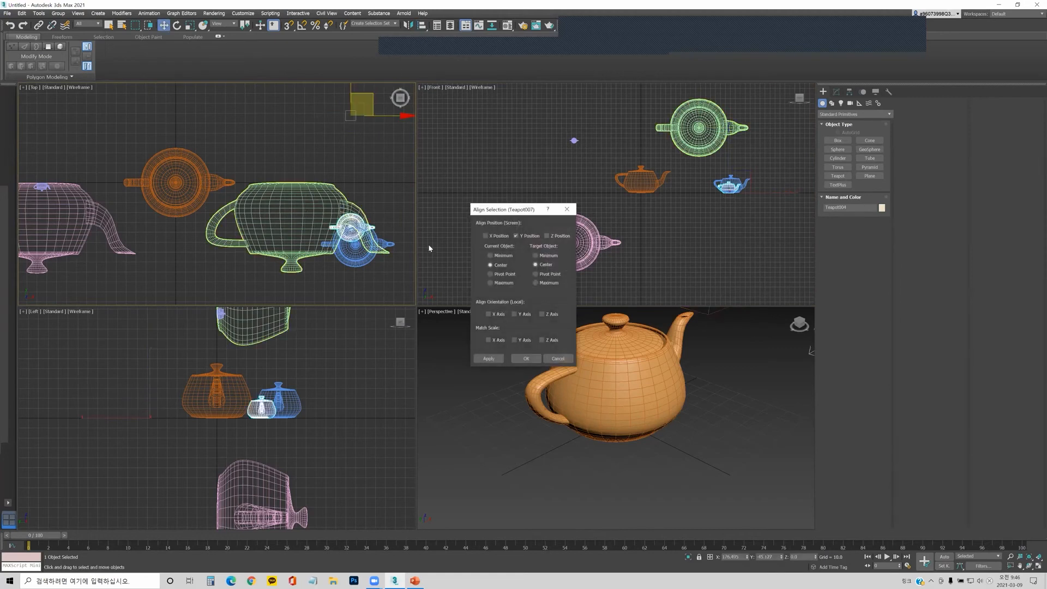
drag(499, 214, 444, 147)
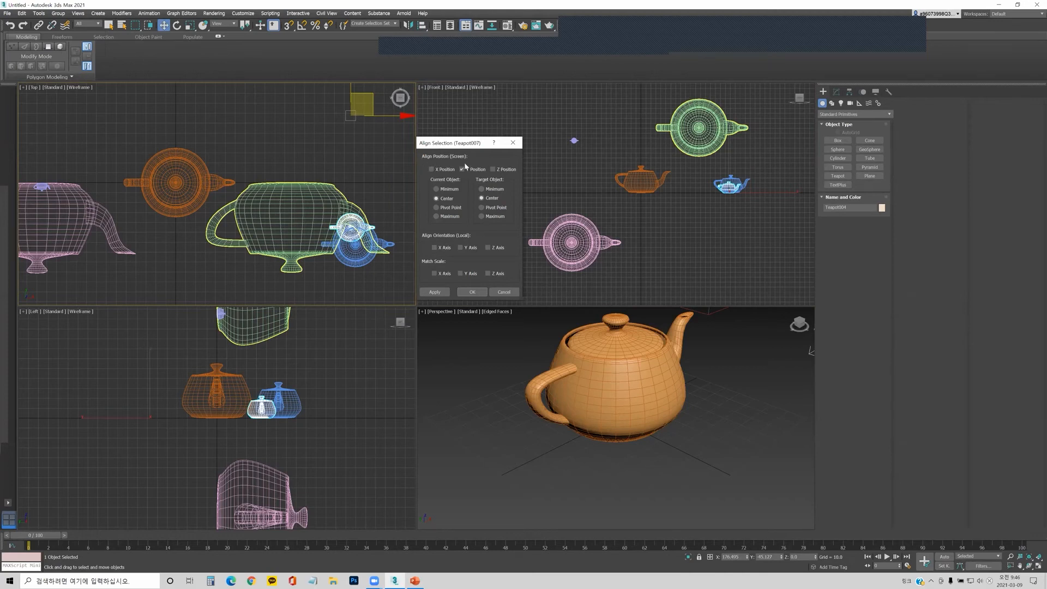
- Compare the X and Y position alignment of the small teapot and enable X, Y and Z Position
click(443, 169)
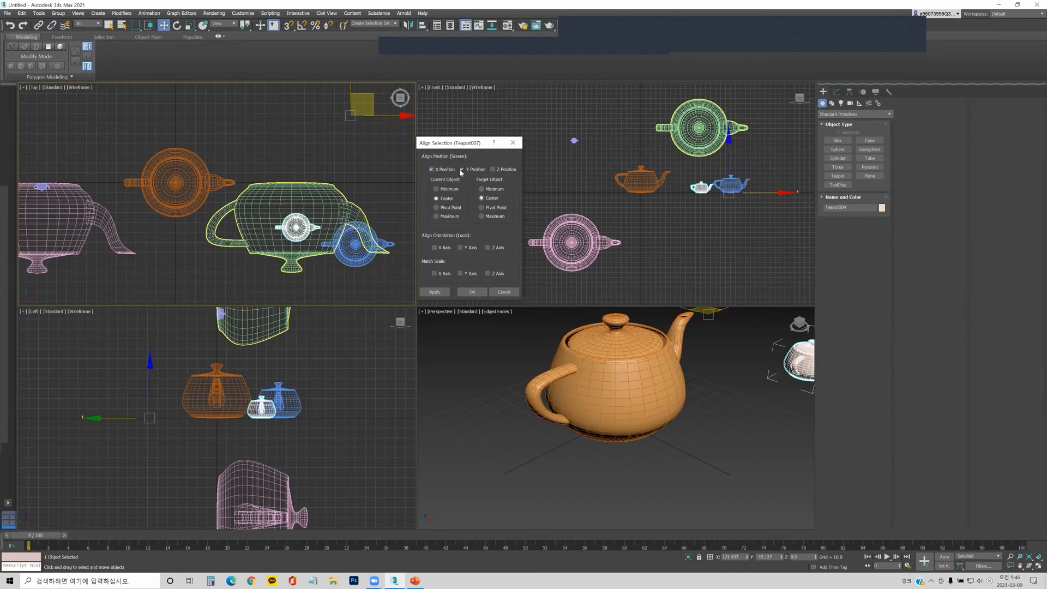
click(430, 167)
click(430, 167)
click(462, 170)
click(462, 170)
click(494, 170)
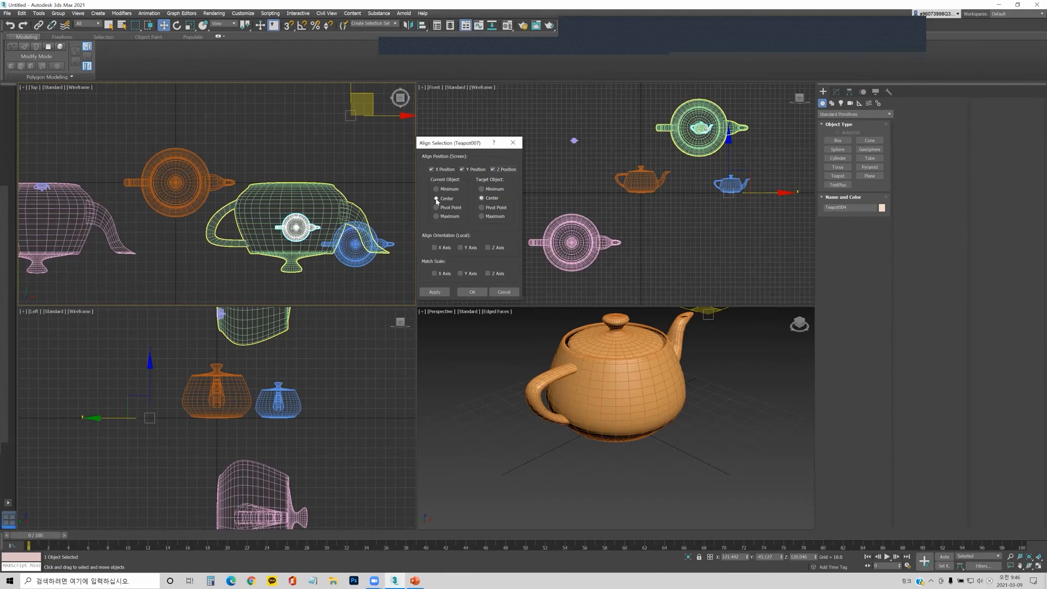
- Preview Pivot Point, Minimum and Maximum pairings for the current and target teapots in the alignment
click(436, 207)
click(481, 207)
click(483, 188)
click(439, 188)
click(437, 217)
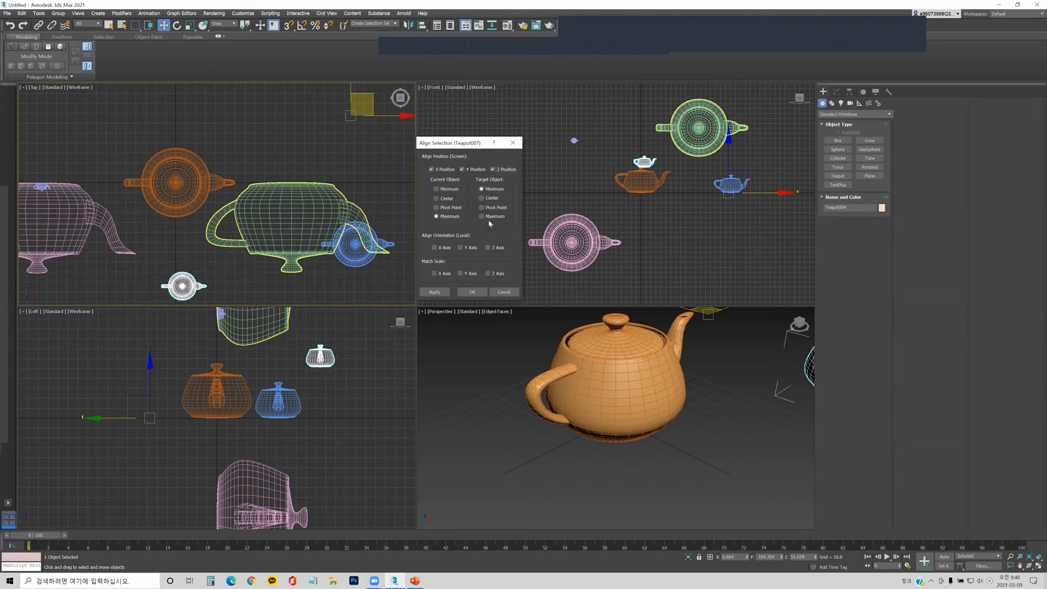
click(482, 217)
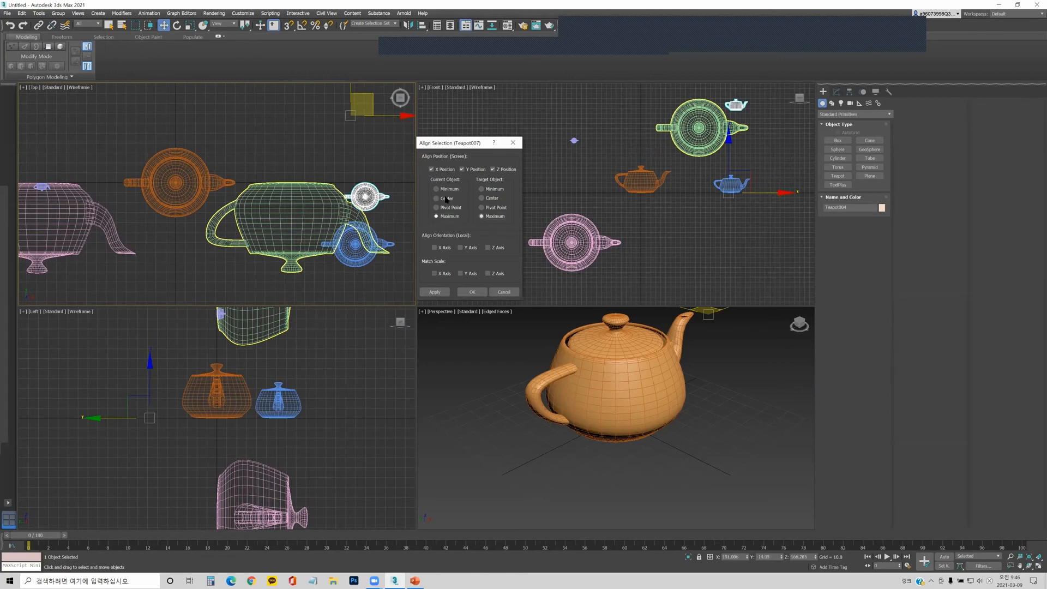
- Compare further Minimum, Maximum and Center alignments, and set both the current and target object to Pivot Point
click(499, 190)
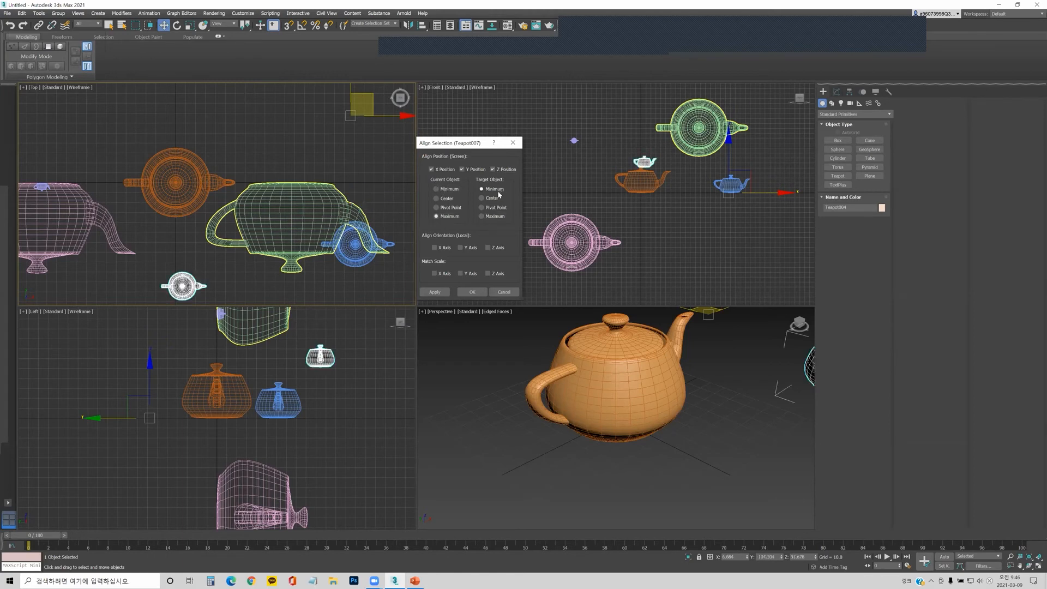
click(437, 189)
click(437, 217)
click(436, 198)
click(481, 198)
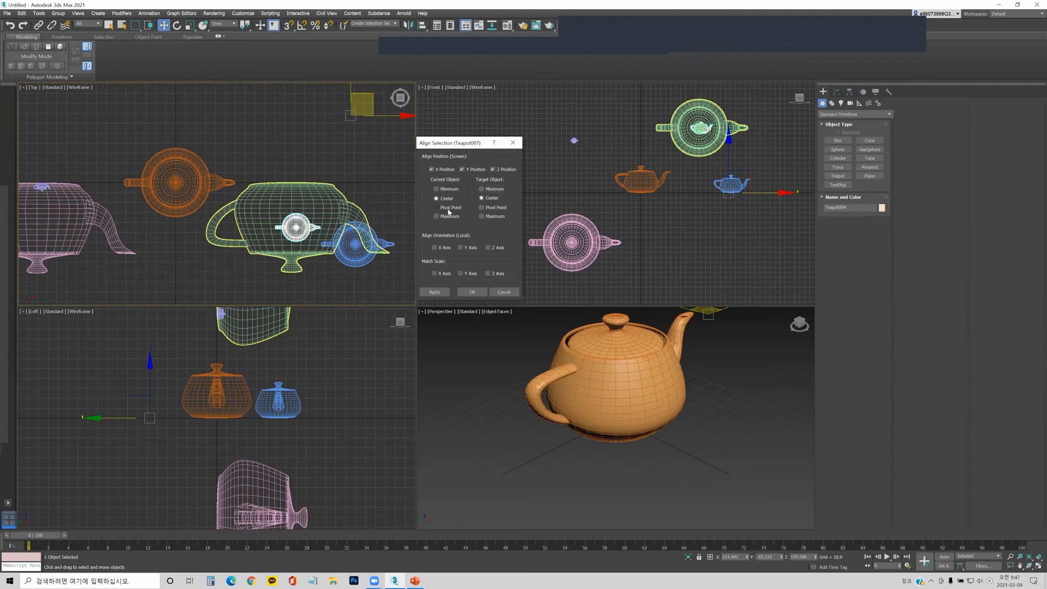
click(481, 207)
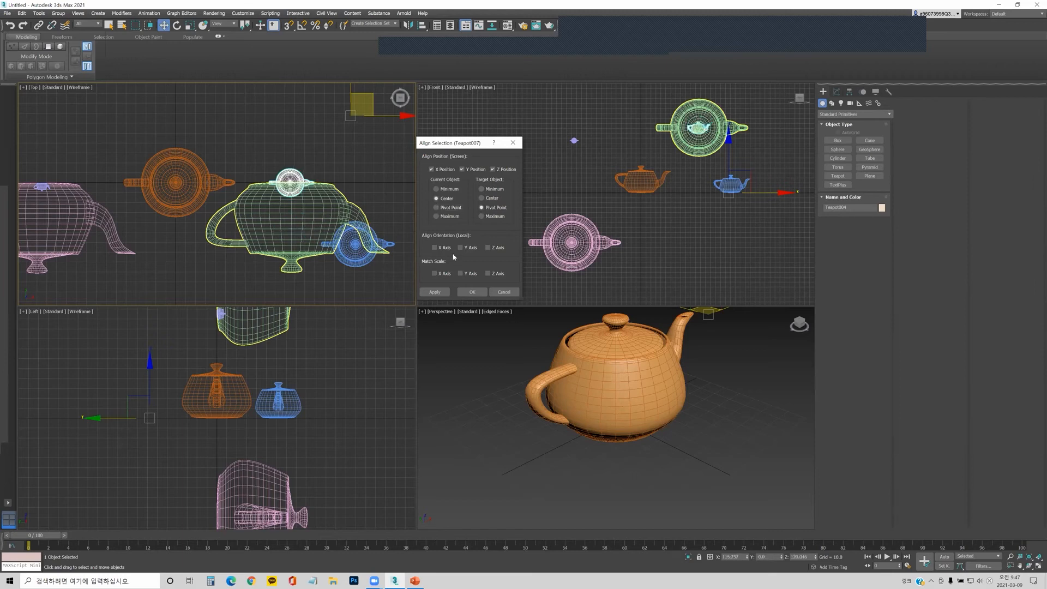
click(436, 208)
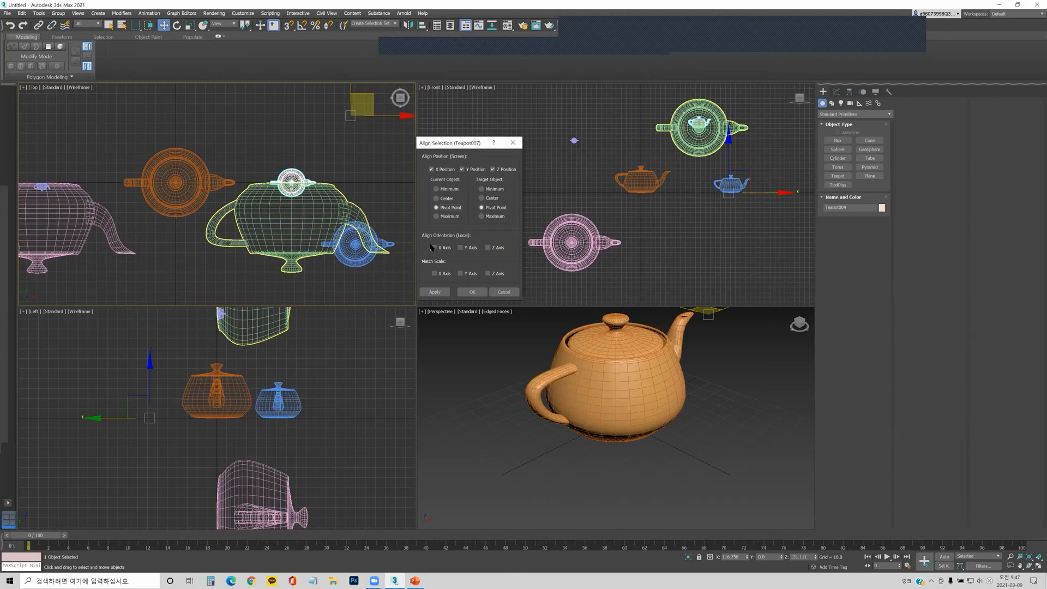
- Align the small teapot's orientation and match its scale on the X, Y and Z axes, then accept the alignment and deselect it
click(460, 248)
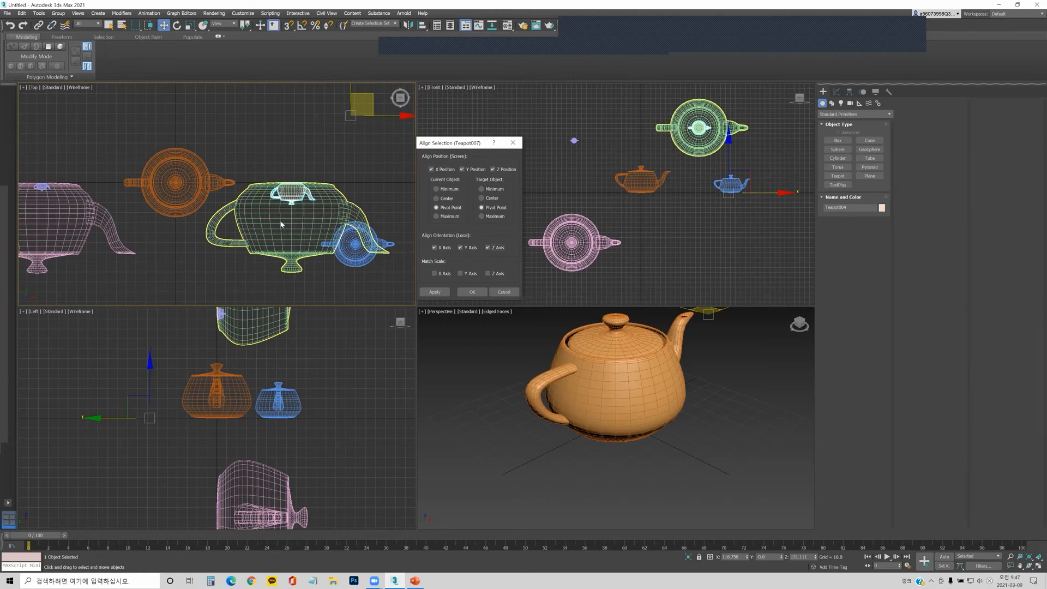
click(487, 248)
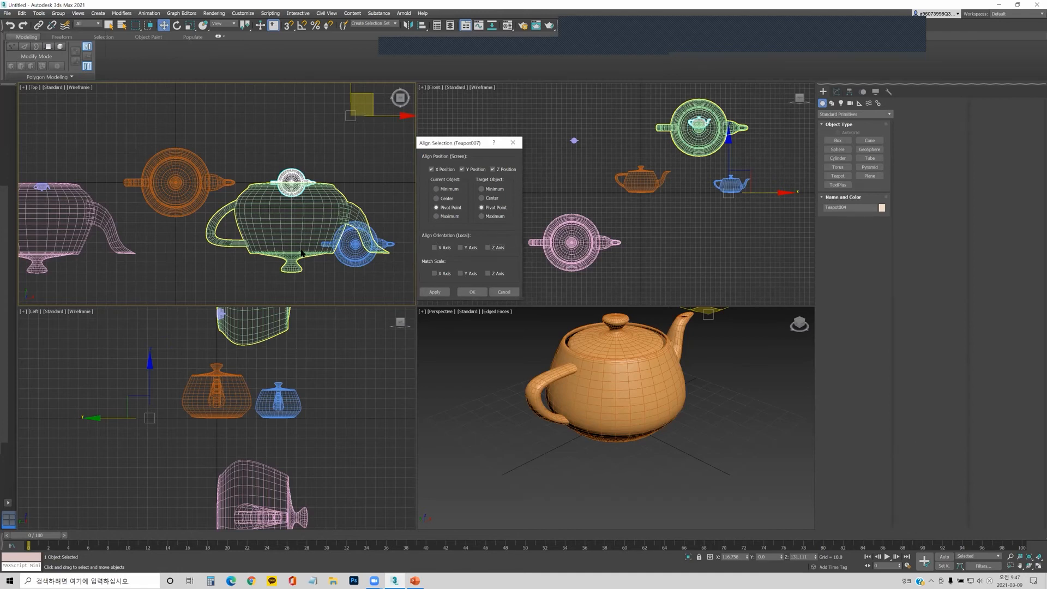
click(433, 248)
click(460, 247)
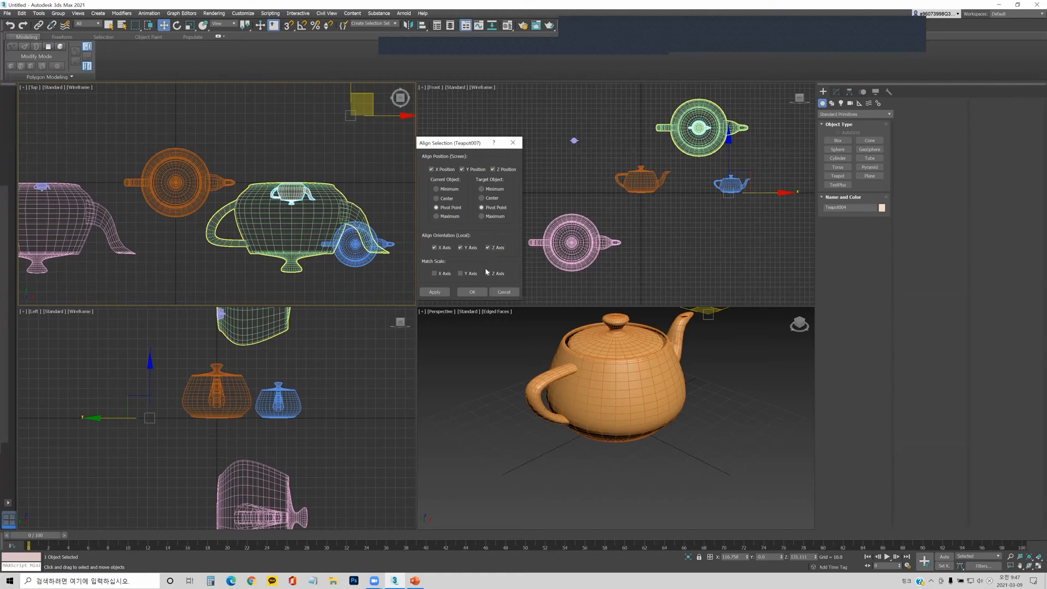
click(461, 273)
click(330, 281)
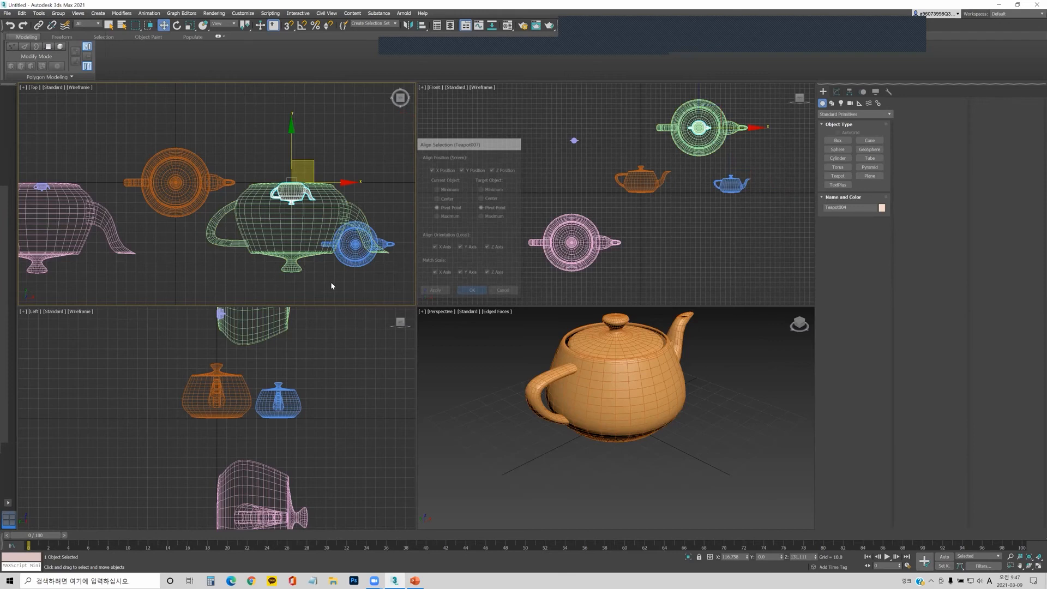
- Review the snap, option, home grid and user grid settings in Grid and Snap Settings
right_click(314, 28)
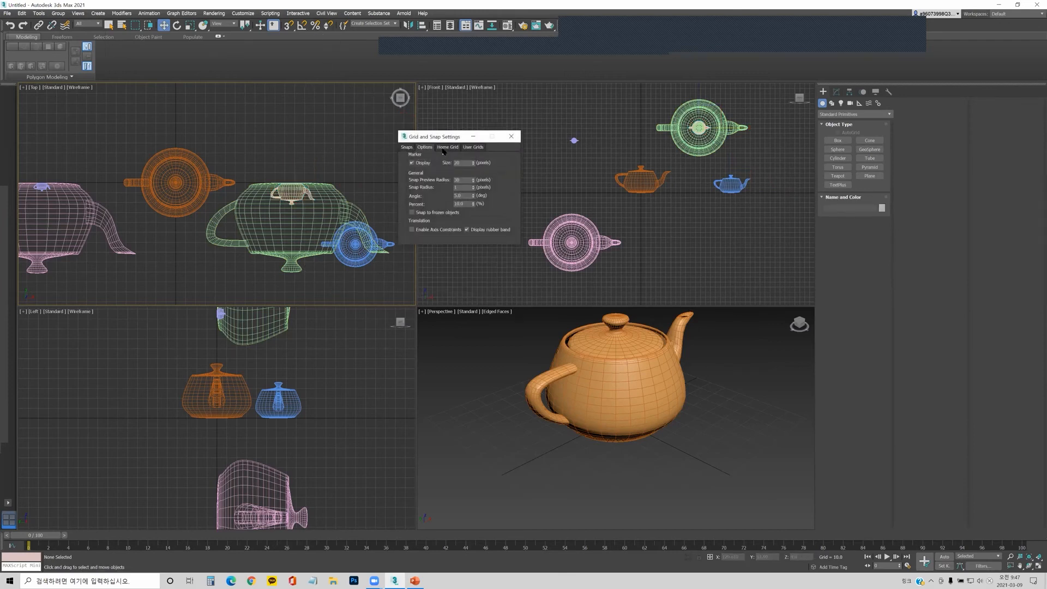
click(511, 136)
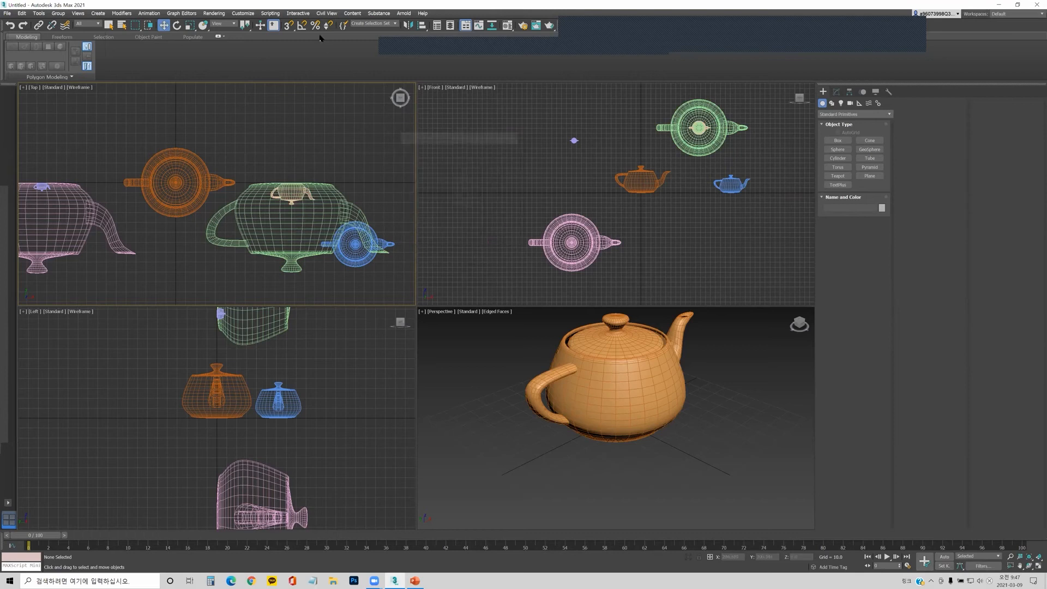
right_click(316, 26)
click(407, 147)
click(447, 147)
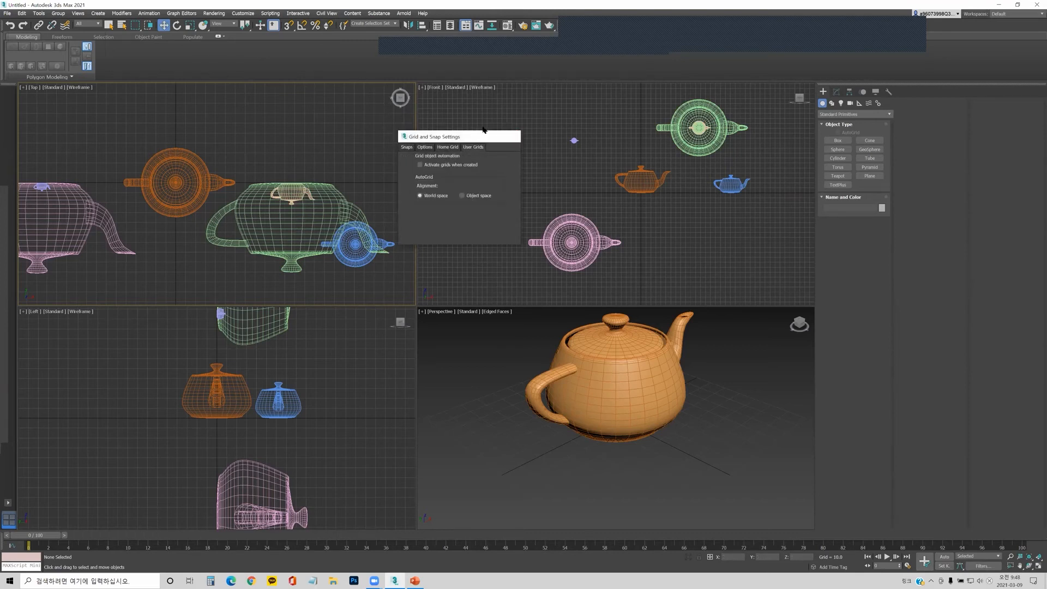
click(510, 136)
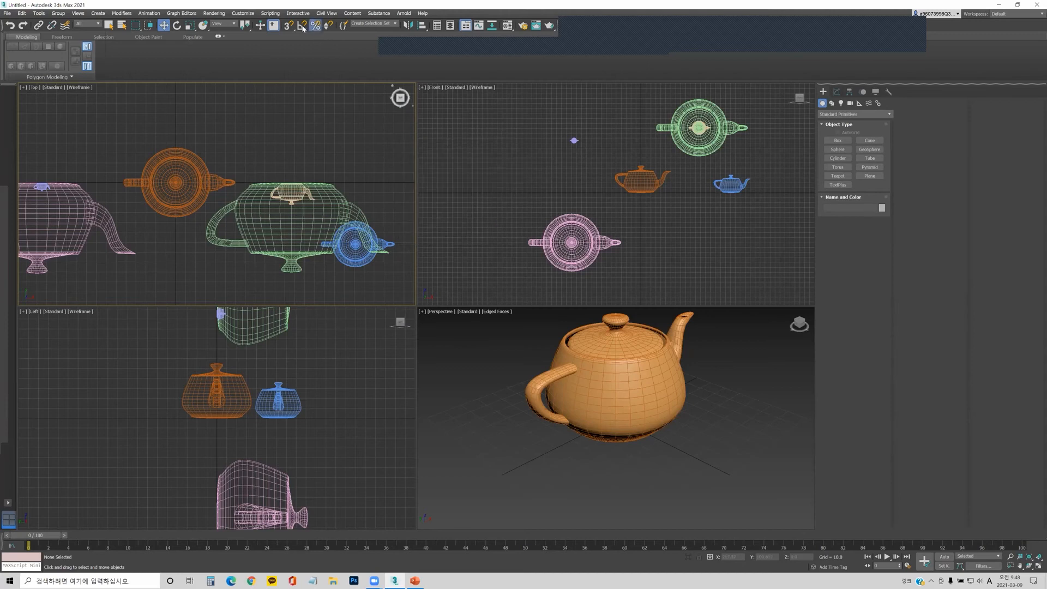
- Inspect the scale values of the large green teapot and the small teapot inside it with Scale Transform Type-In
right_click(302, 28)
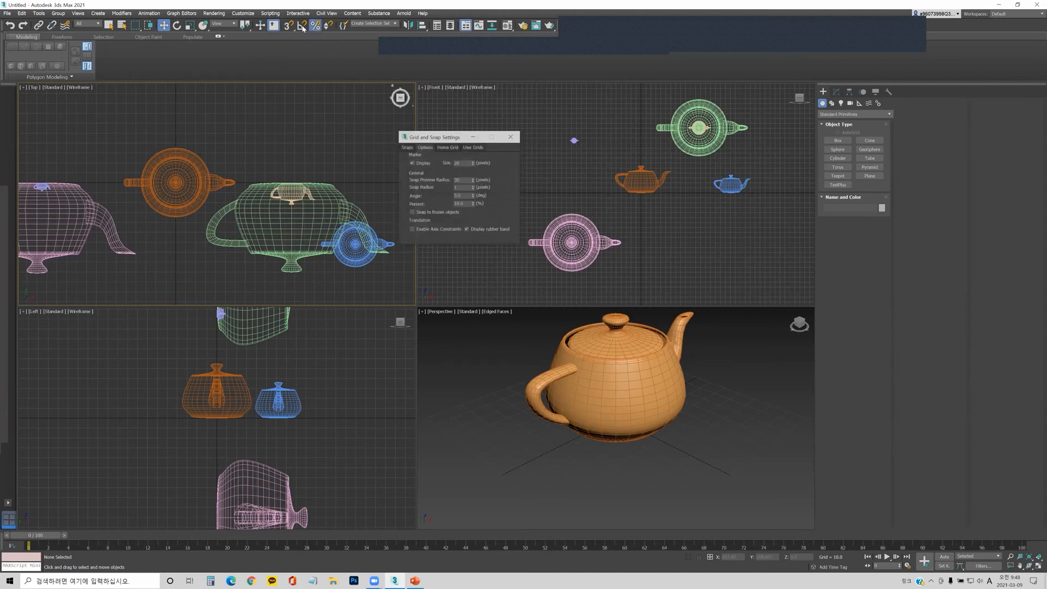
right_click(189, 25)
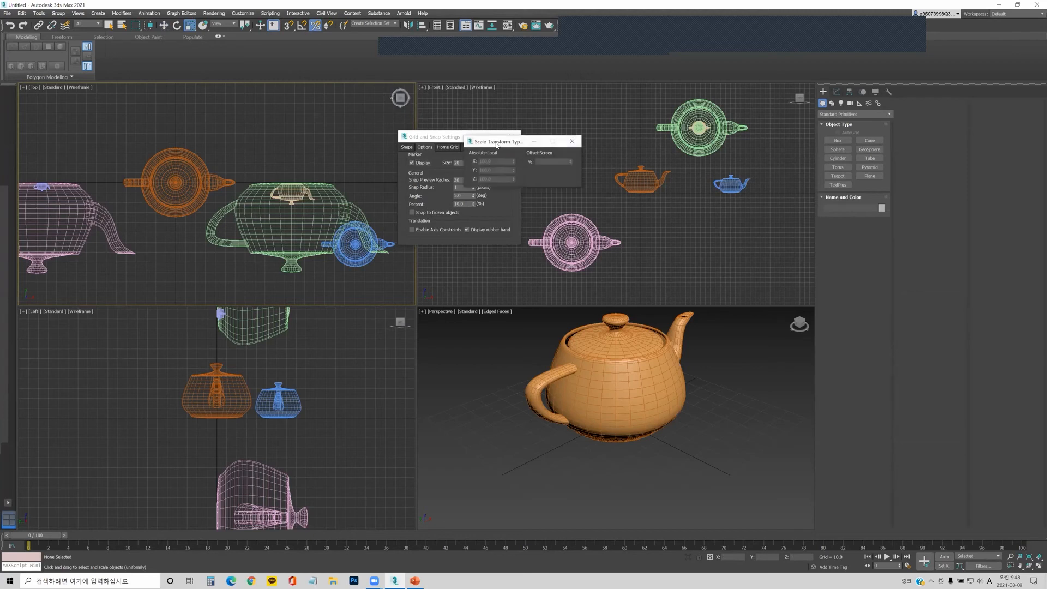
drag(496, 145, 416, 145)
click(294, 222)
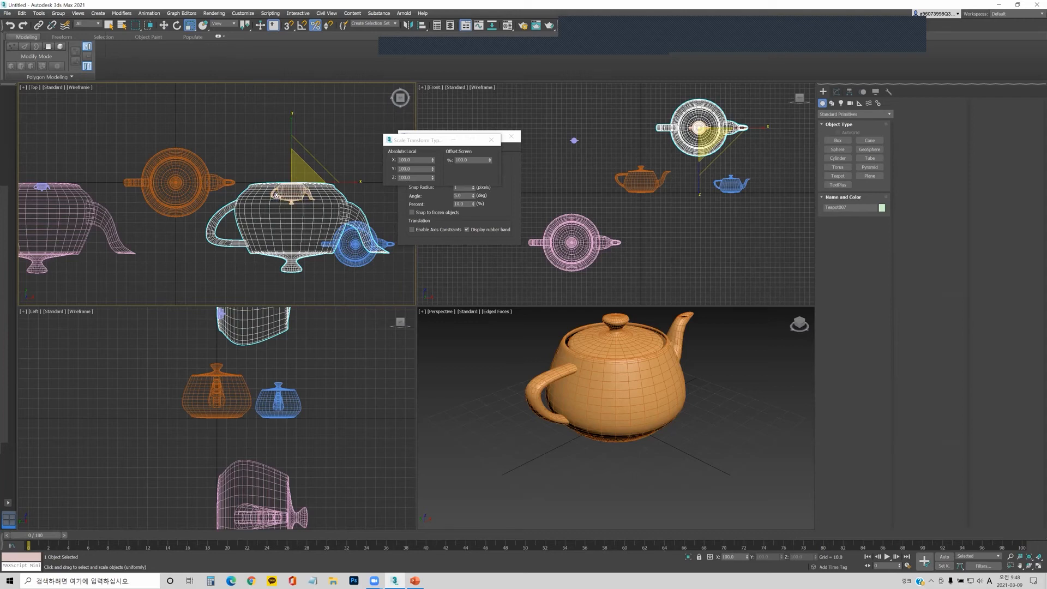
click(279, 194)
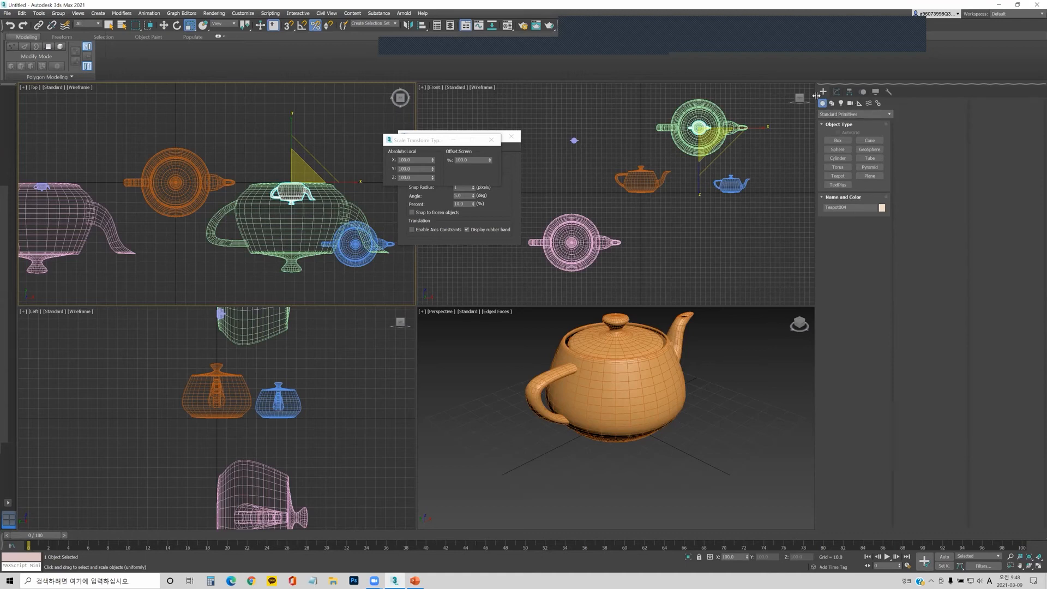
- Compare the Radius parameters of the same two teapots and close the scale type-in and snap settings windows
click(837, 92)
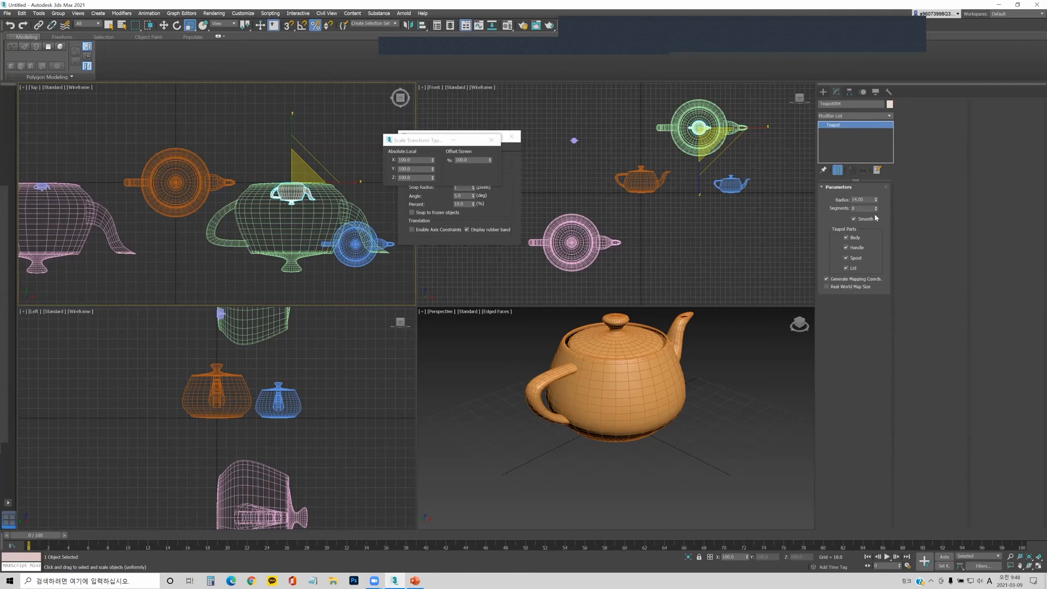
click(849, 201)
click(299, 253)
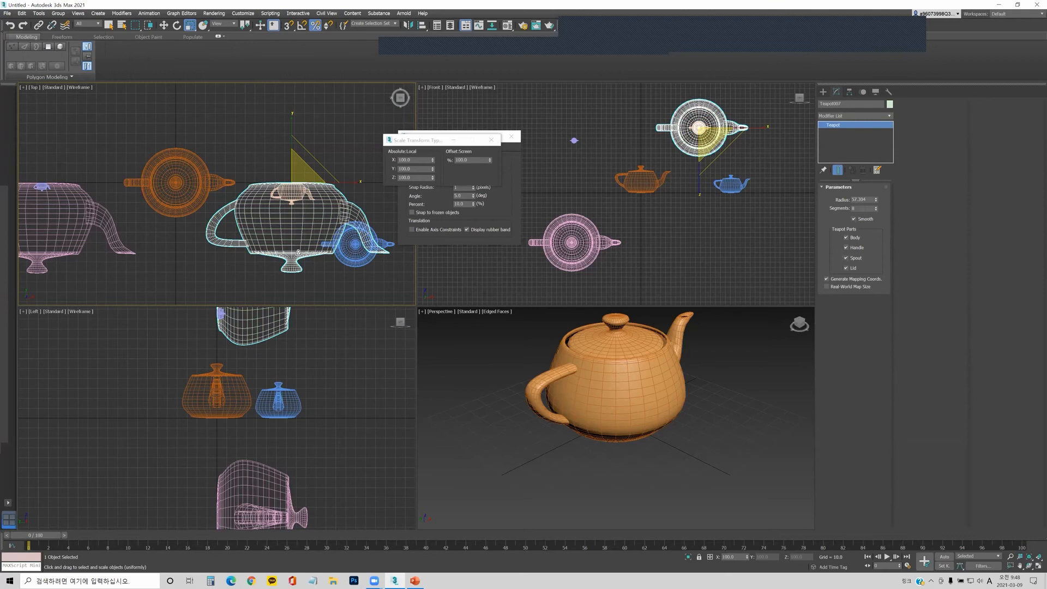
click(491, 139)
click(511, 136)
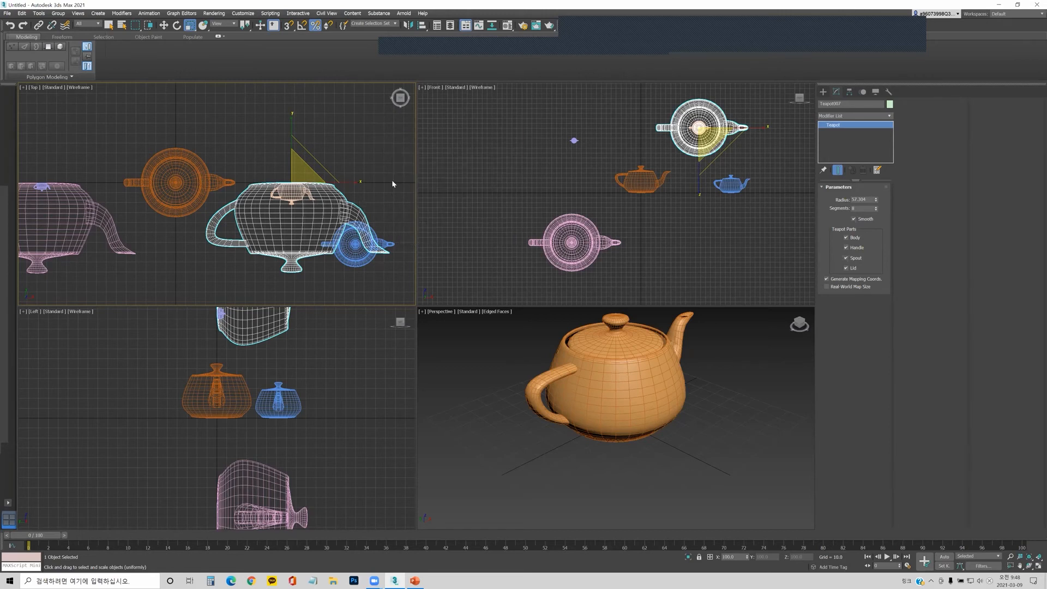
- Quick Align the orange teapot Teapot002 to the large green teapot in the Top view
click(407, 133)
click(192, 162)
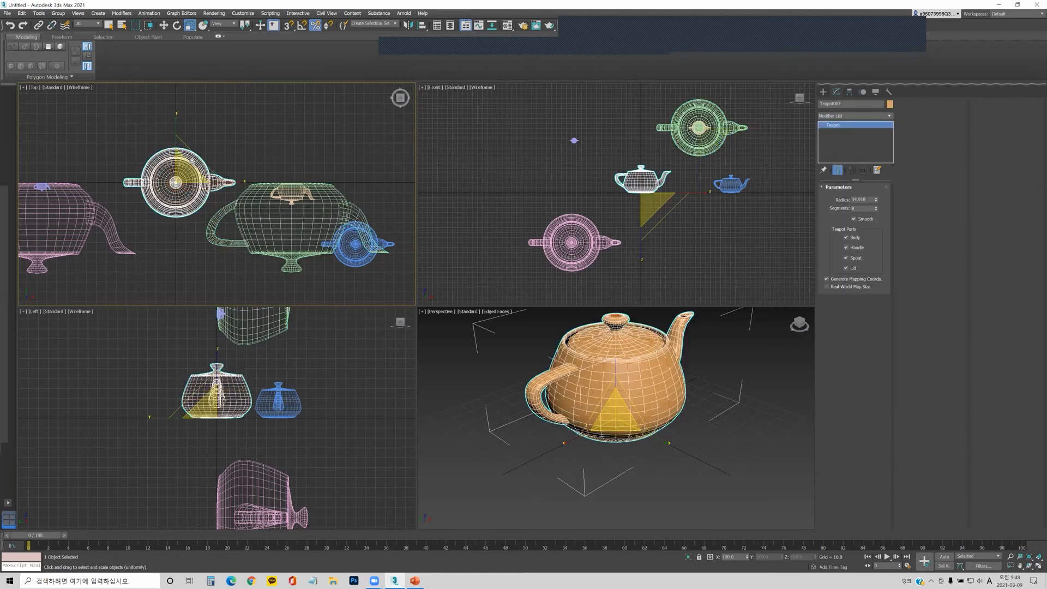
drag(422, 25, 424, 55)
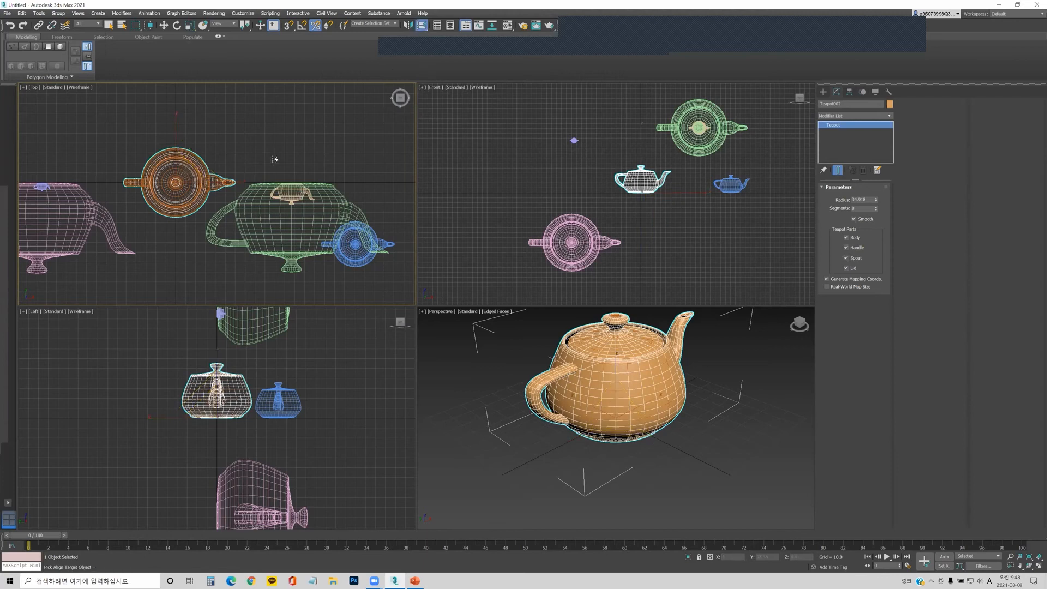
click(261, 192)
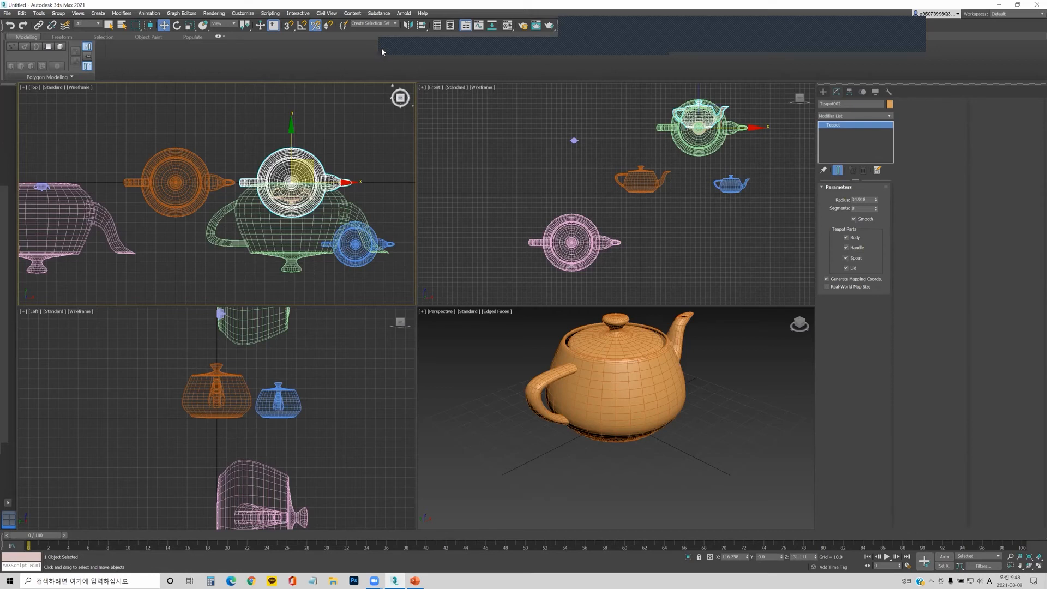
- Look through the variants of the Align tool and reactivate the standard Align tool
drag(422, 25, 423, 66)
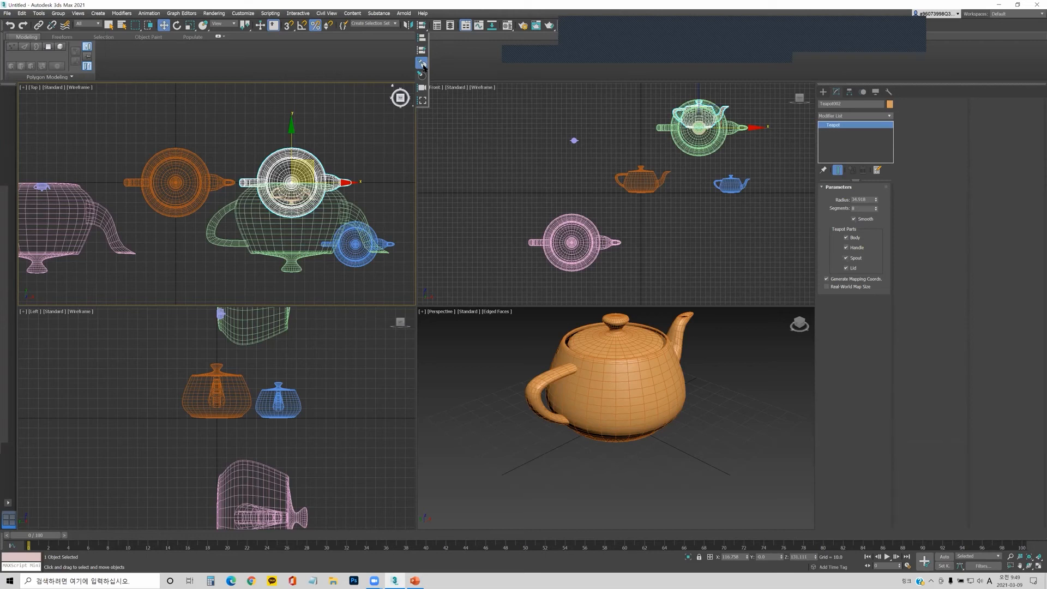
drag(423, 66, 424, 89)
drag(423, 89, 423, 38)
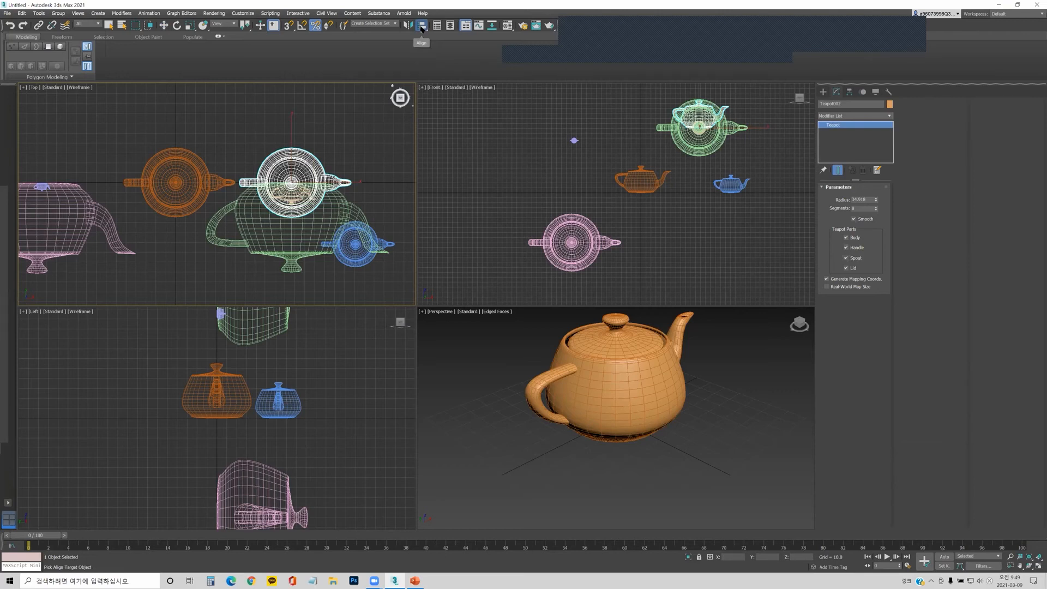
middle_drag(351, 178, 333, 146)
key(alt+Tab)
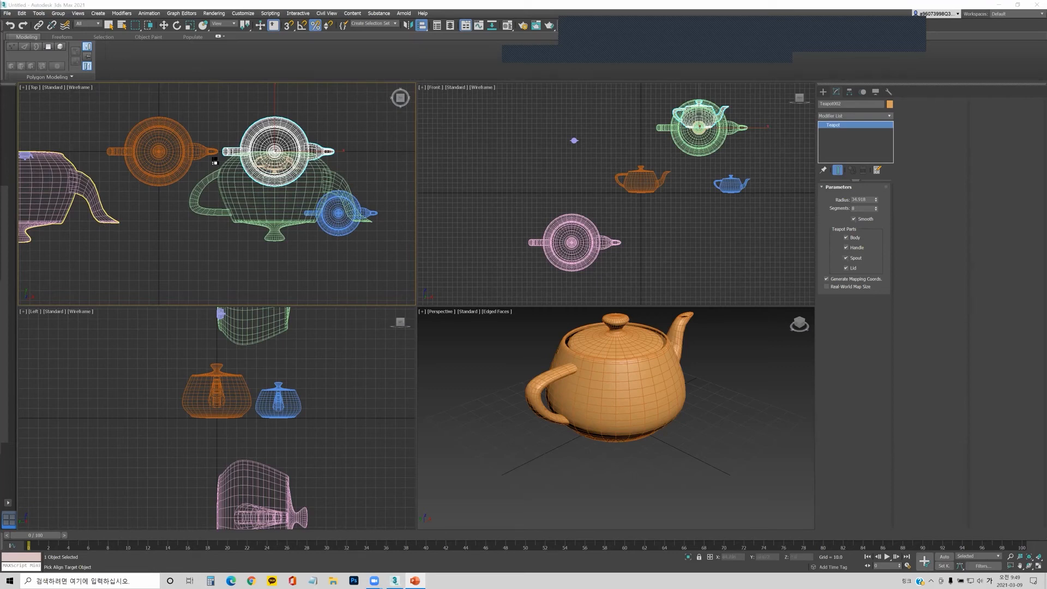
scroll(327, 201, down, 3)
middle_drag(408, 201, 365, 215)
key(shift+z)
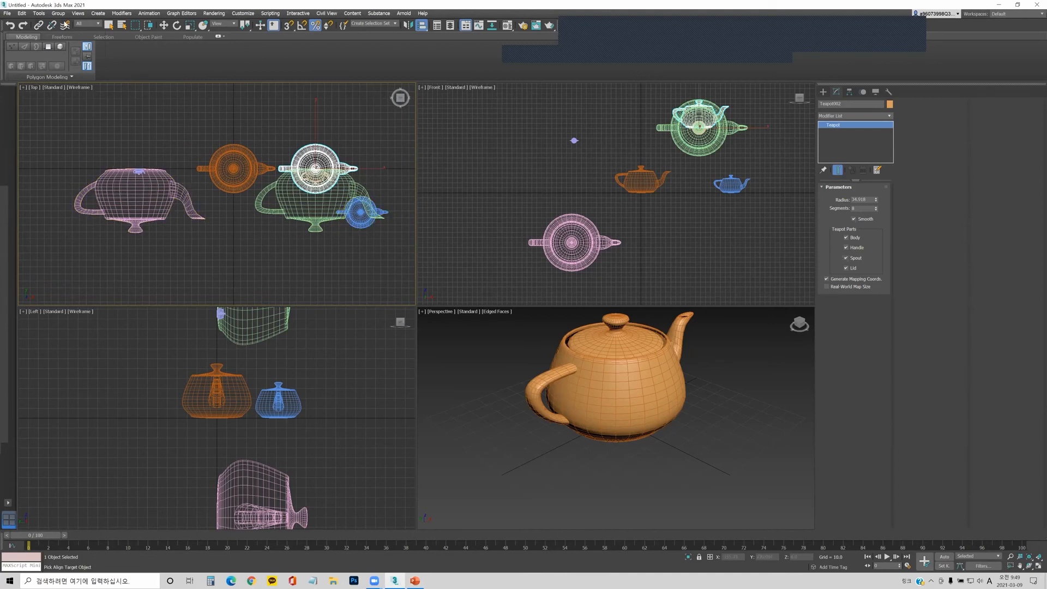
- Toggle the Scene Explorer on and off several times, leaving its object list shown beside the viewports
click(38, 13)
click(48, 27)
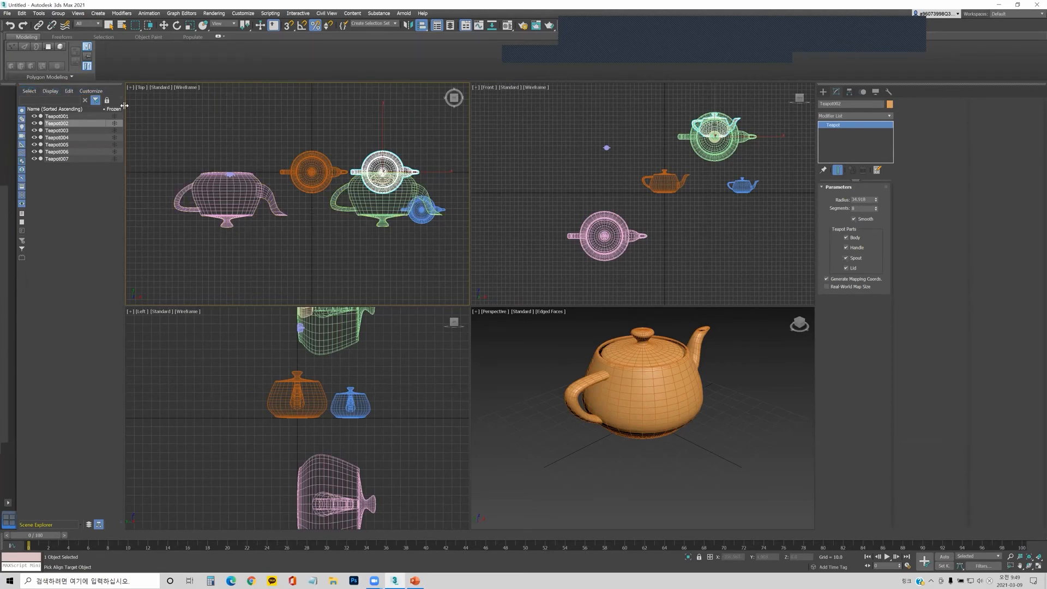
click(439, 29)
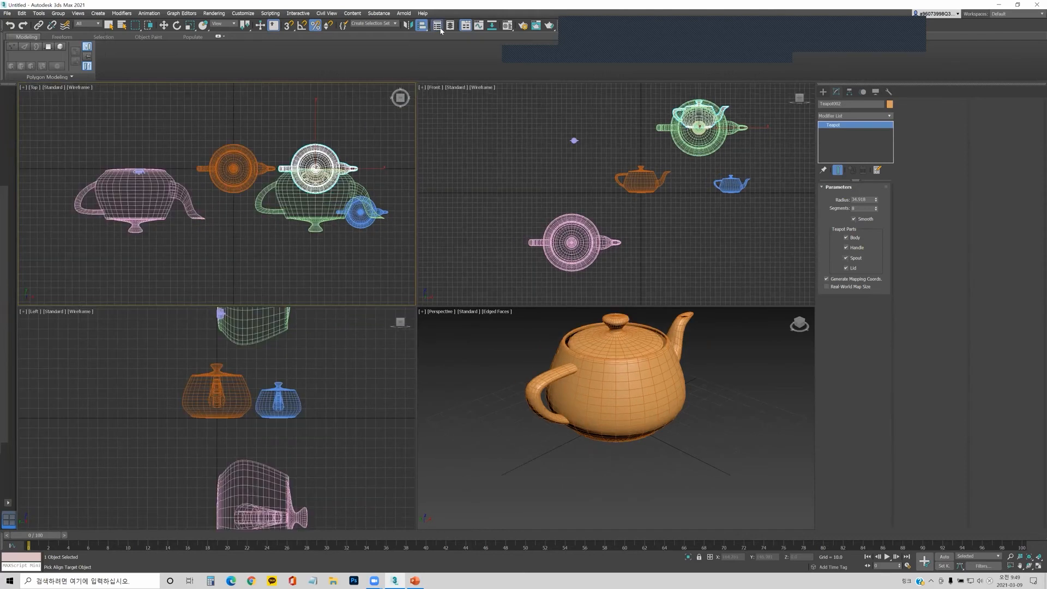
click(438, 29)
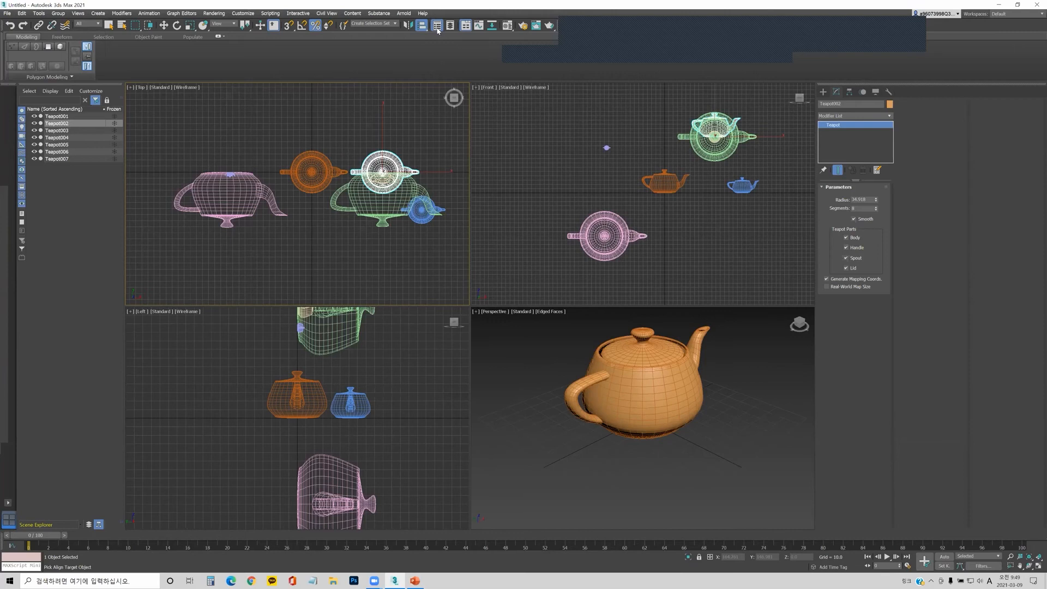
click(438, 28)
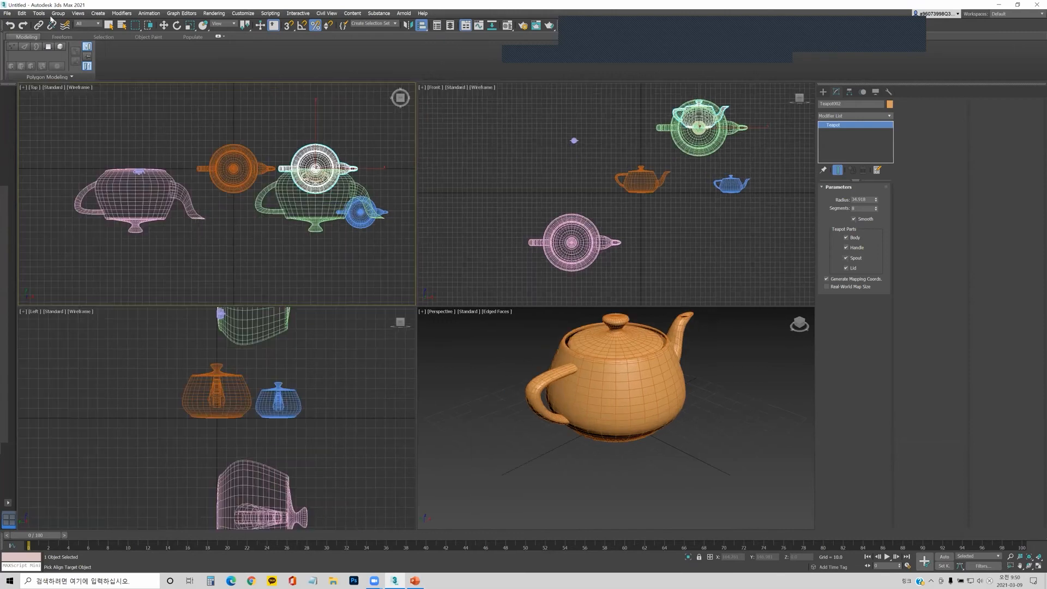
click(434, 29)
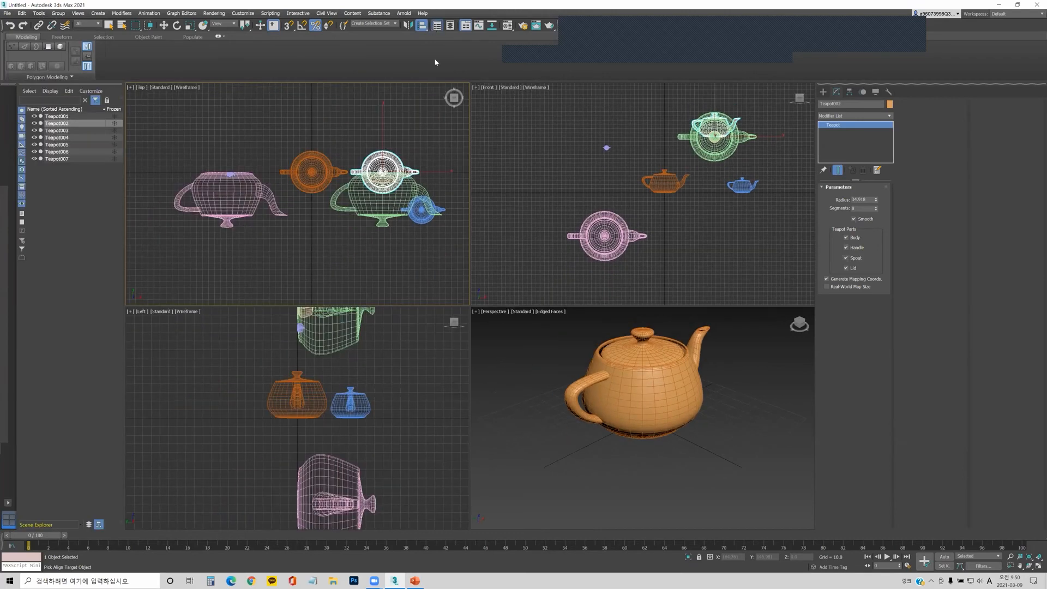
- Toggle the Layer Explorer and the ribbon on and off to demonstrate their visibility controls
click(449, 27)
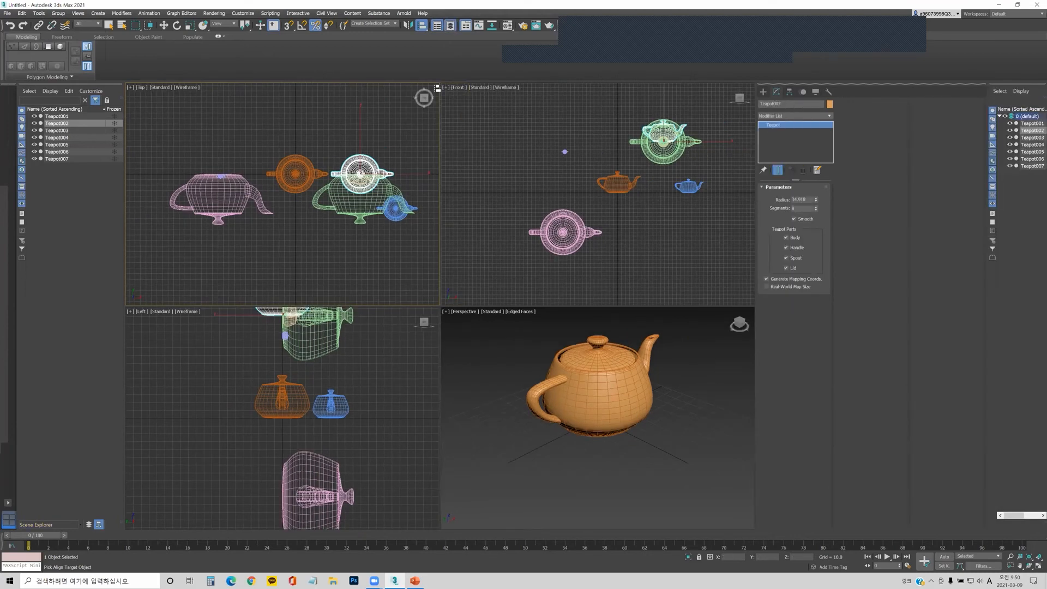
click(466, 26)
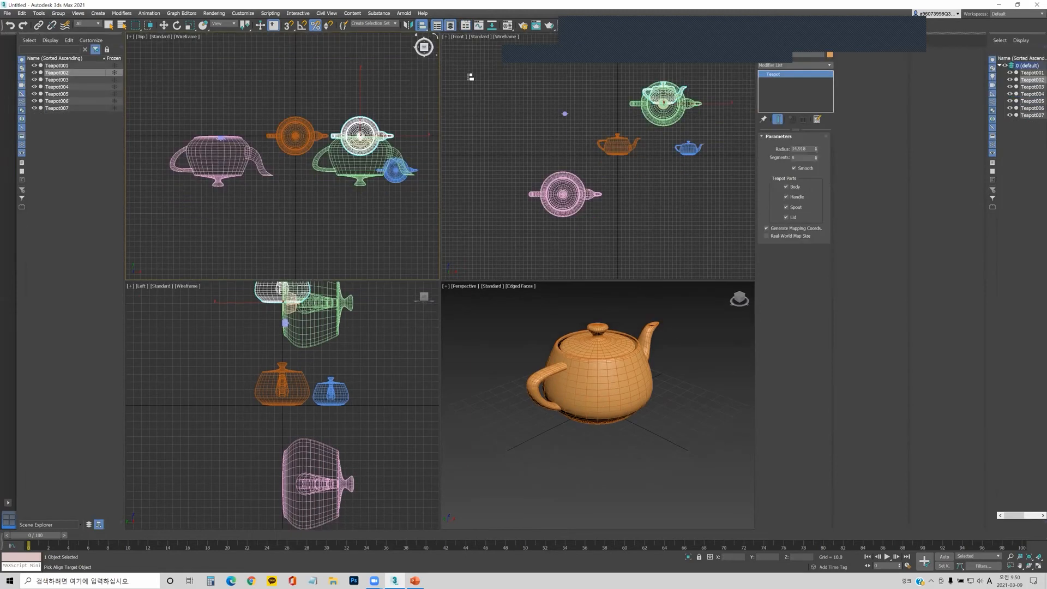
click(465, 28)
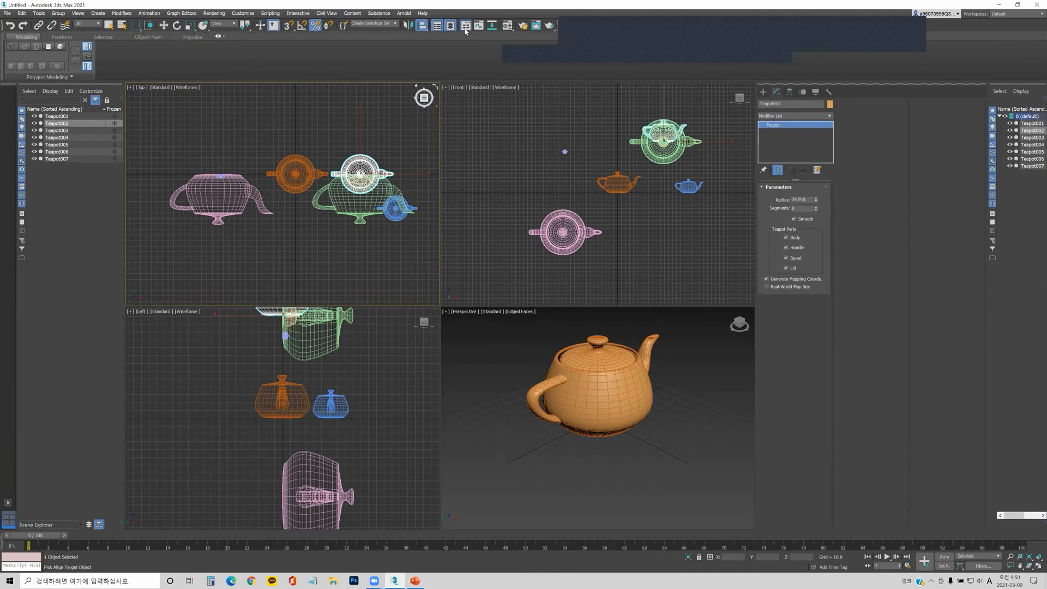
click(449, 26)
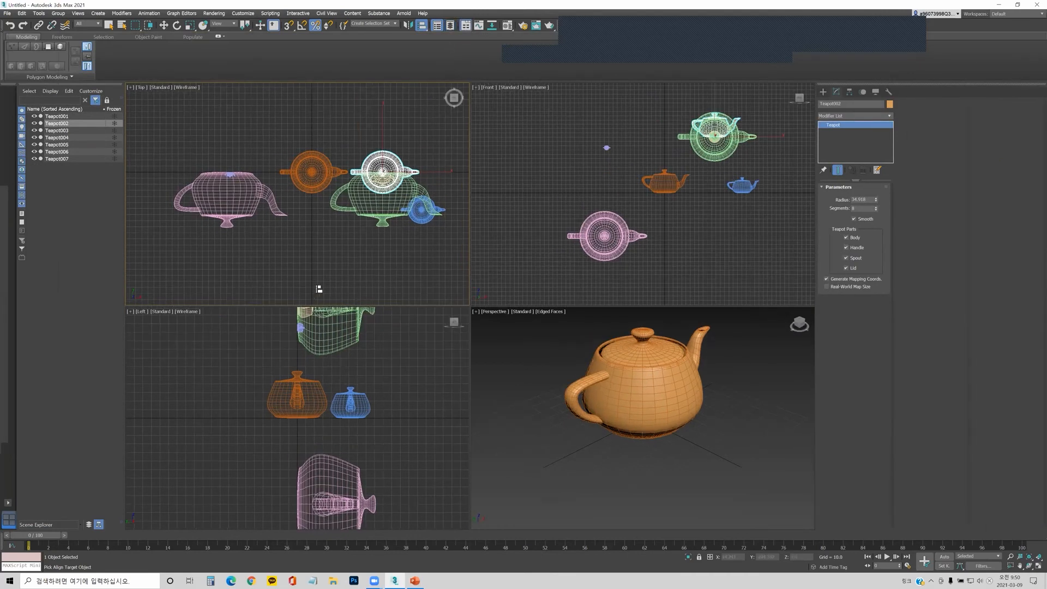
- Bring up the object display settings and toggle hiding of the Geometry category on and off
click(876, 92)
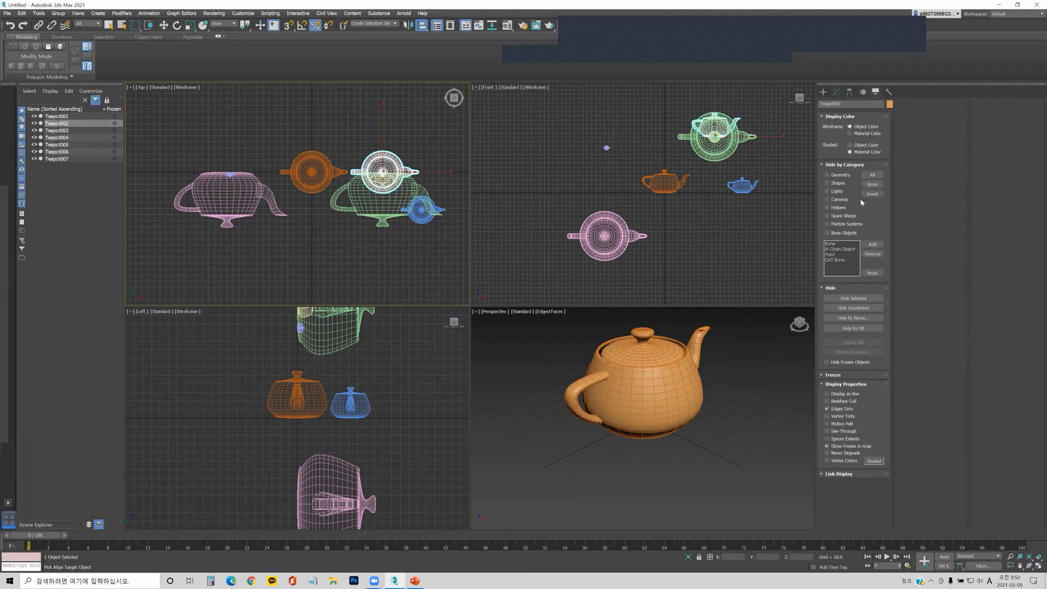
click(827, 175)
click(828, 175)
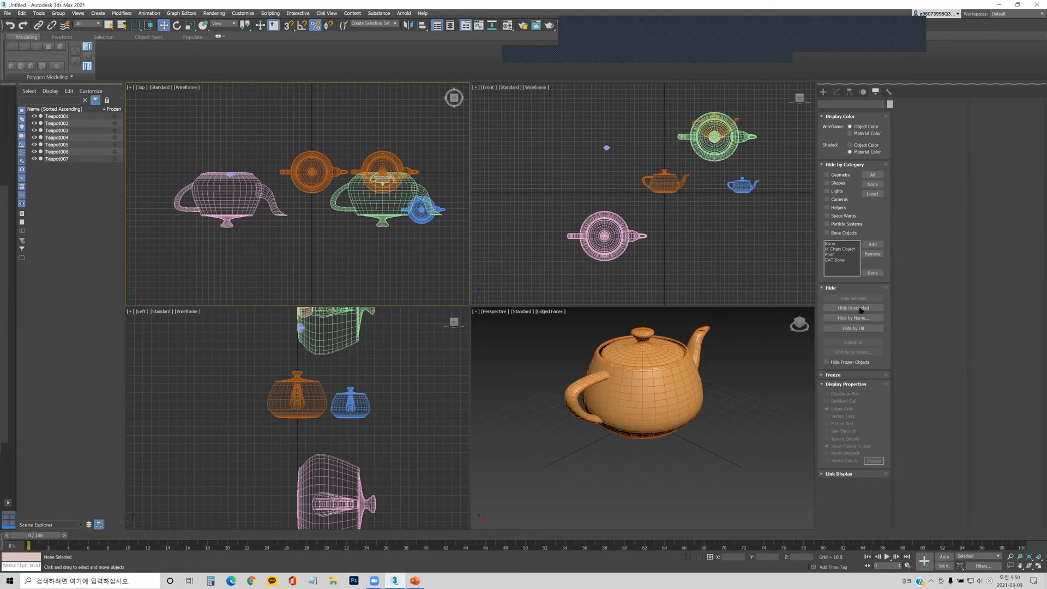
- Hide the selected orange Teapot002 over the green teapot and unhide it from the Scene Explorer
click(383, 158)
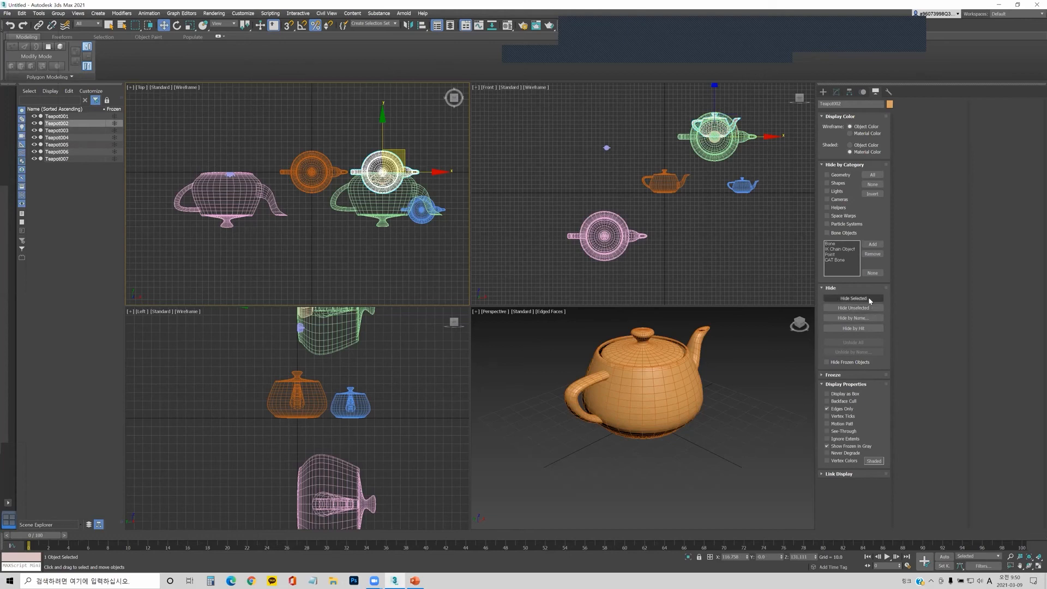
click(869, 299)
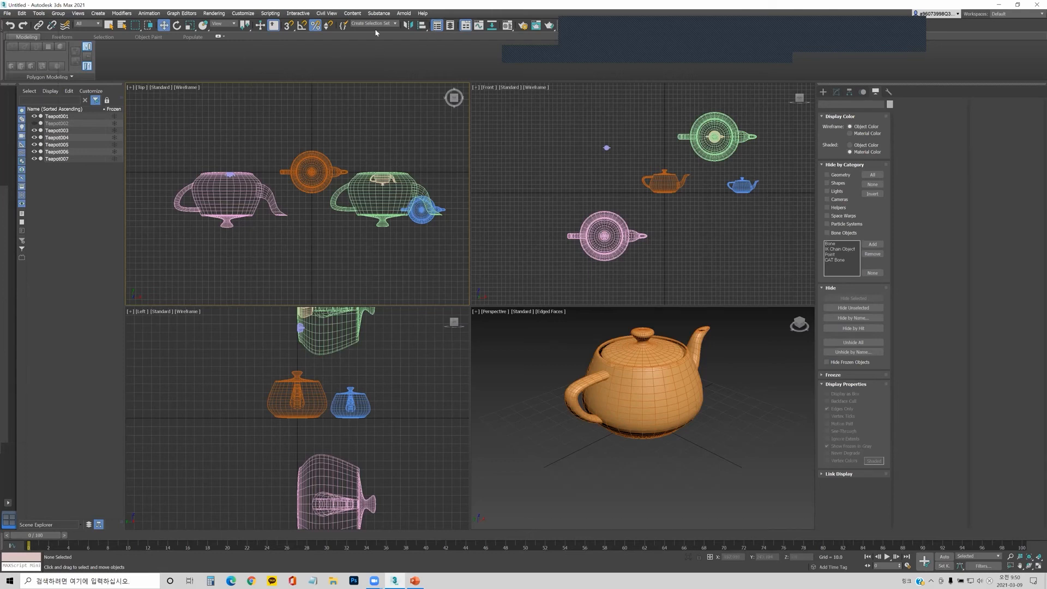
click(34, 123)
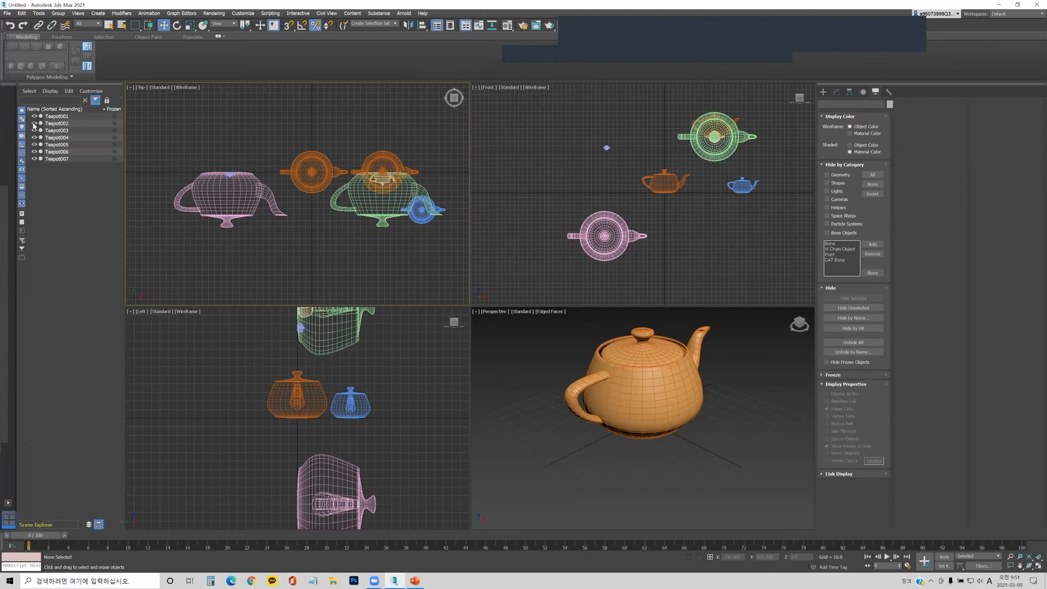
- Hide and unhide Teapot003, Teapot004 and Teapot001 with their visibility toggles in the Scene Explorer
click(845, 319)
click(34, 131)
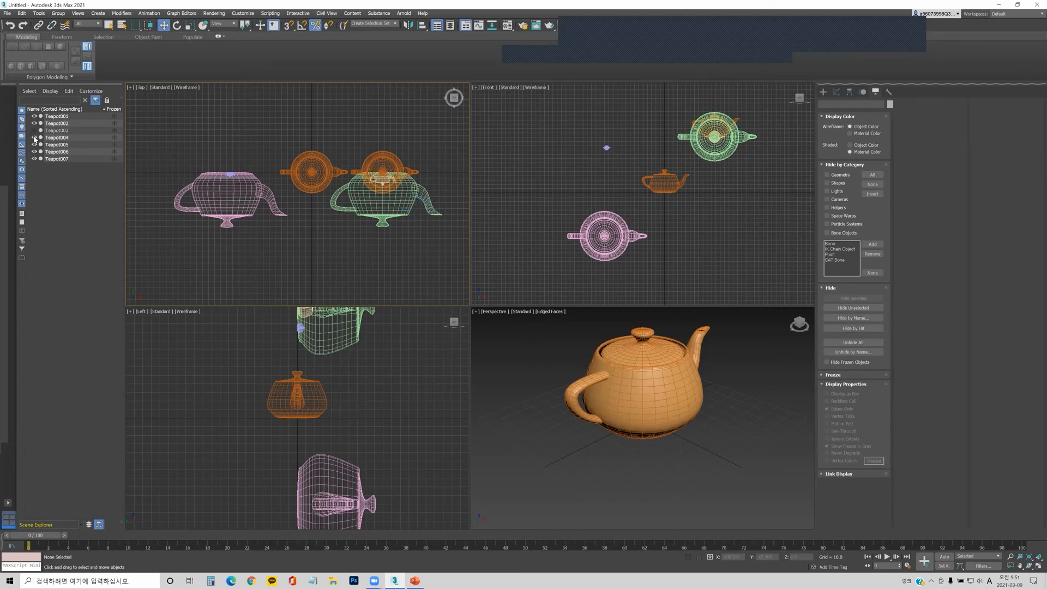
click(33, 138)
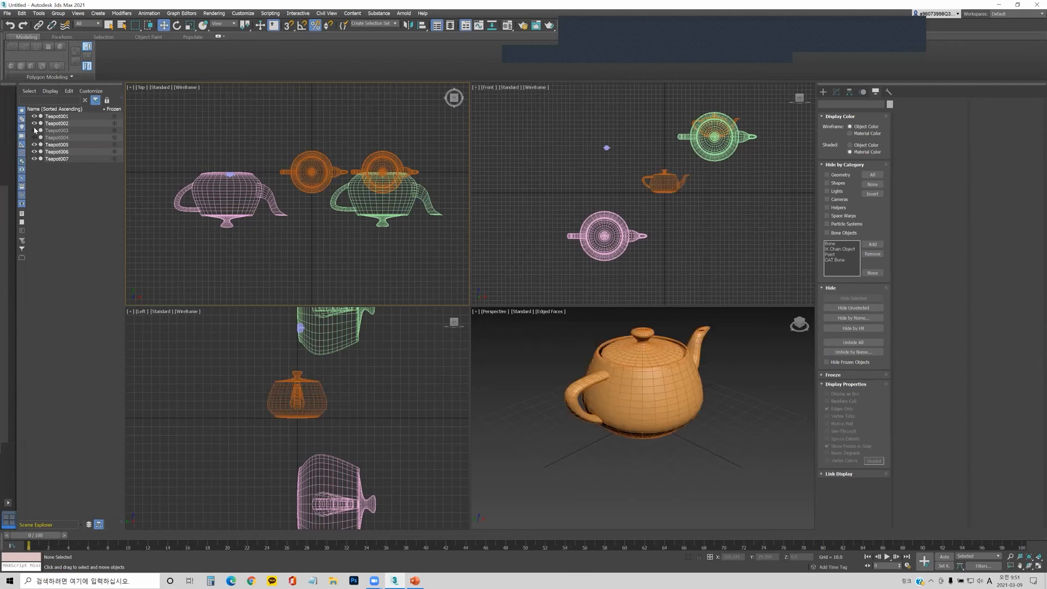
click(33, 130)
click(34, 138)
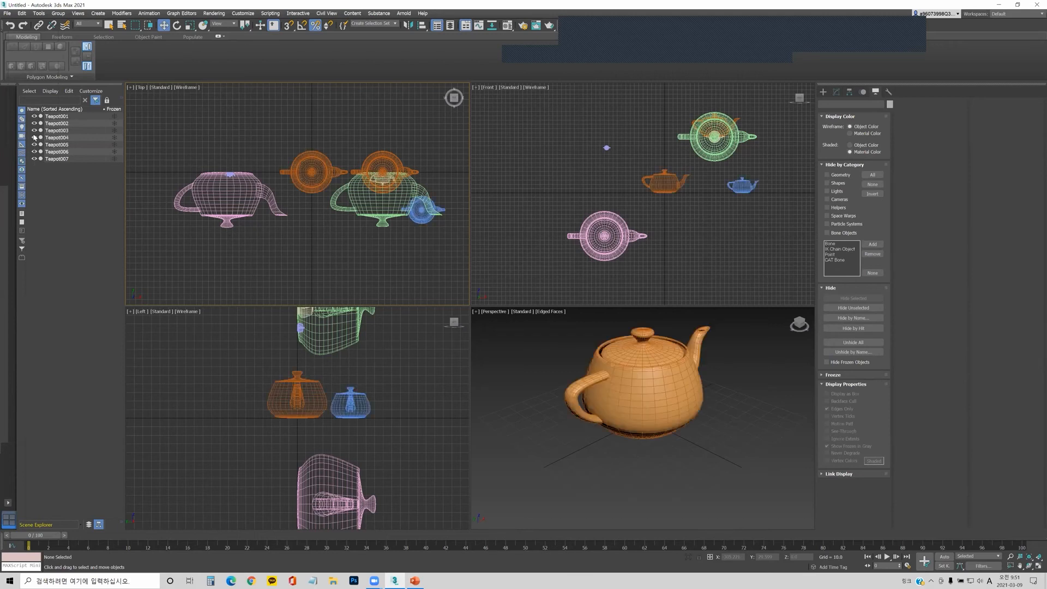
click(33, 116)
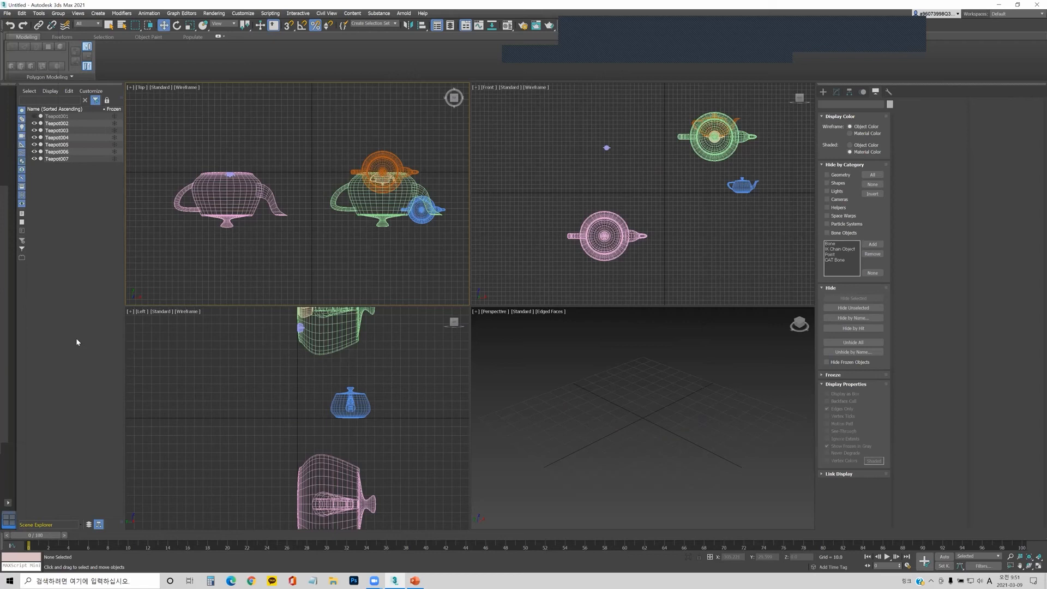
click(34, 116)
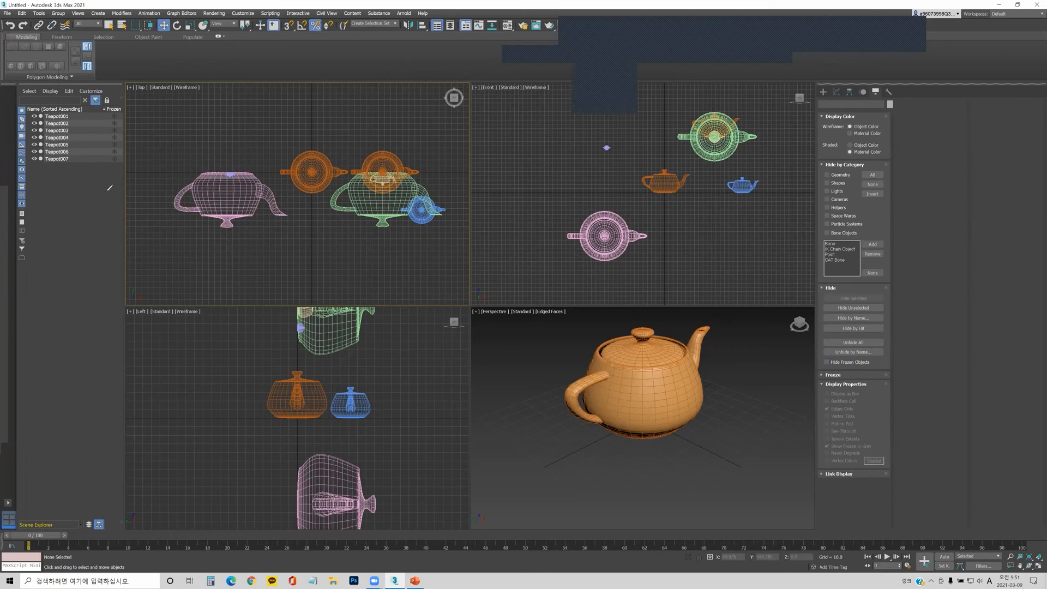
mouse_move(74, 178)
mouse_down()
mouse_move(98, 145)
mouse_move(82, 160)
mouse_up()
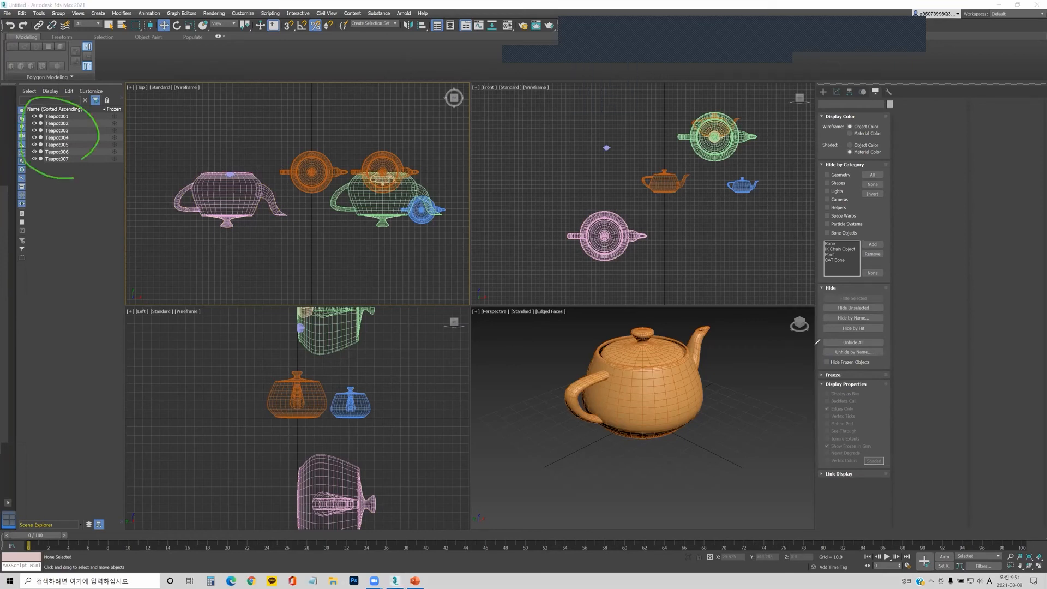
drag(880, 298, 880, 365)
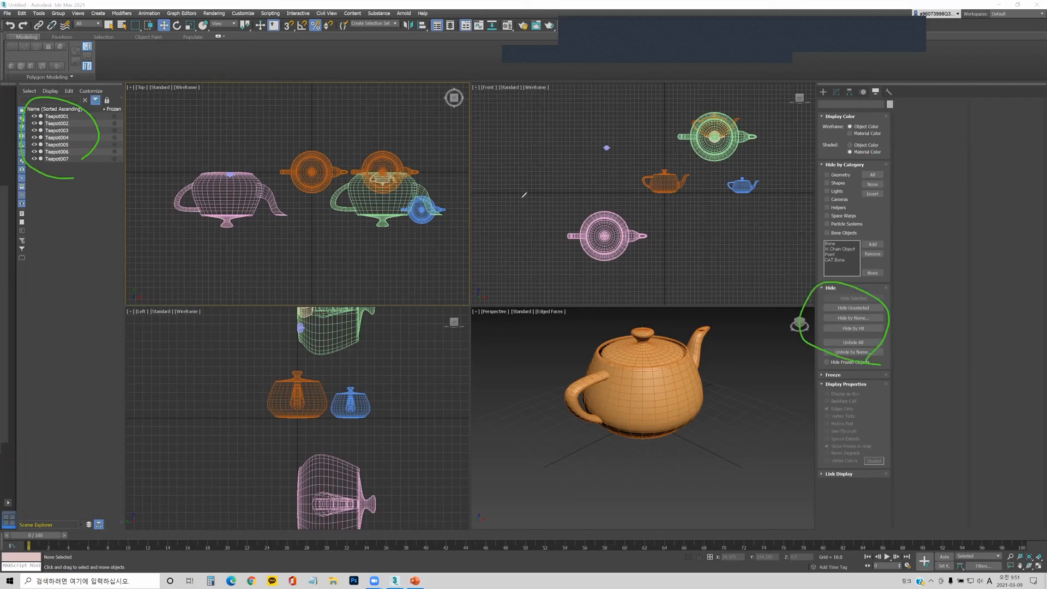
- Freeze the orange Teapot001 through the Freeze settings and try a selection box across the teapots in the Top view
right_click(405, 180)
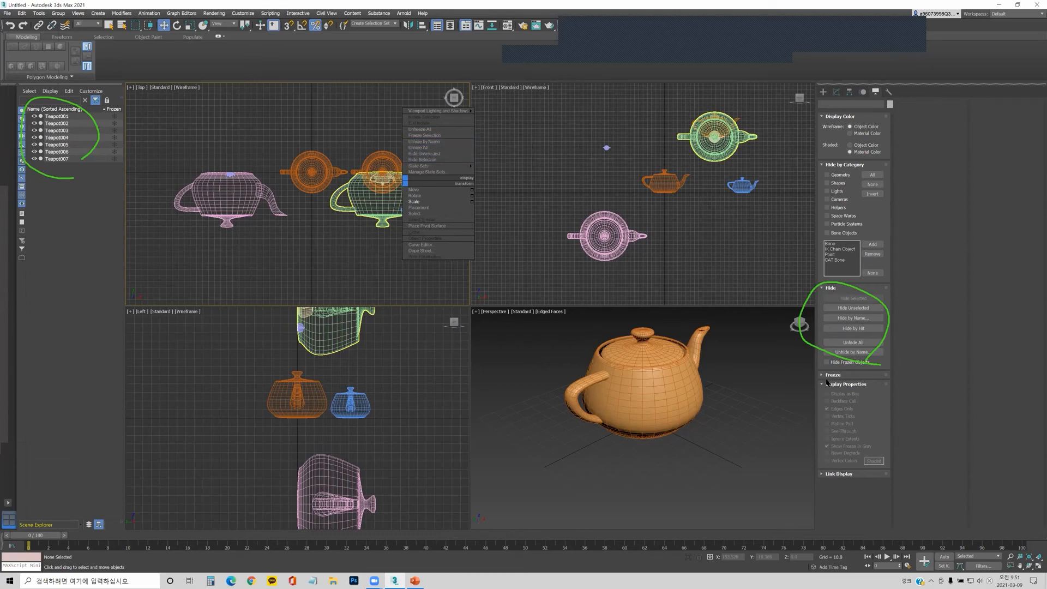
click(824, 290)
click(829, 288)
click(829, 297)
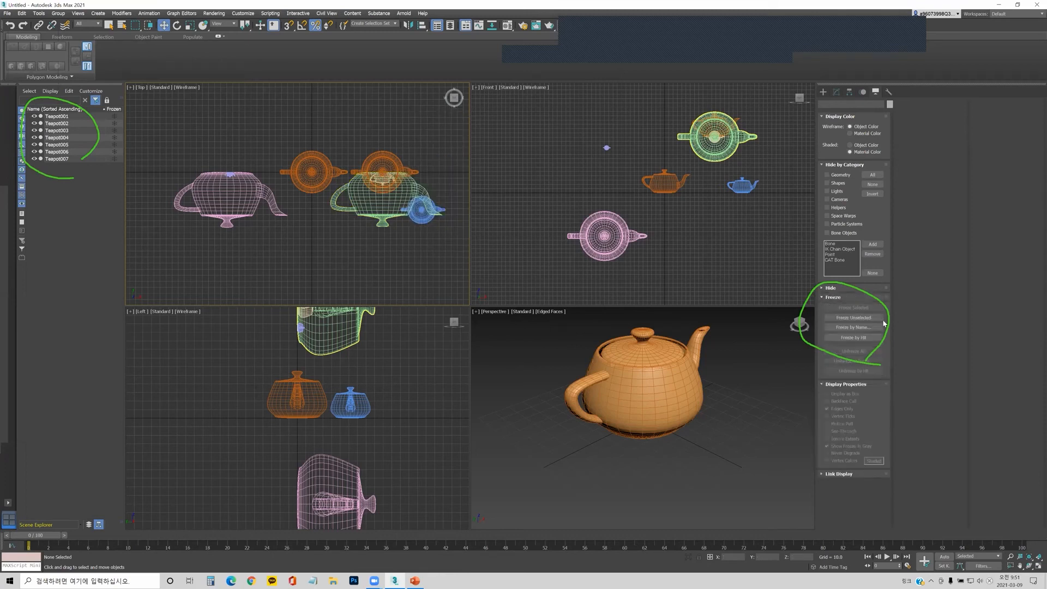
click(644, 392)
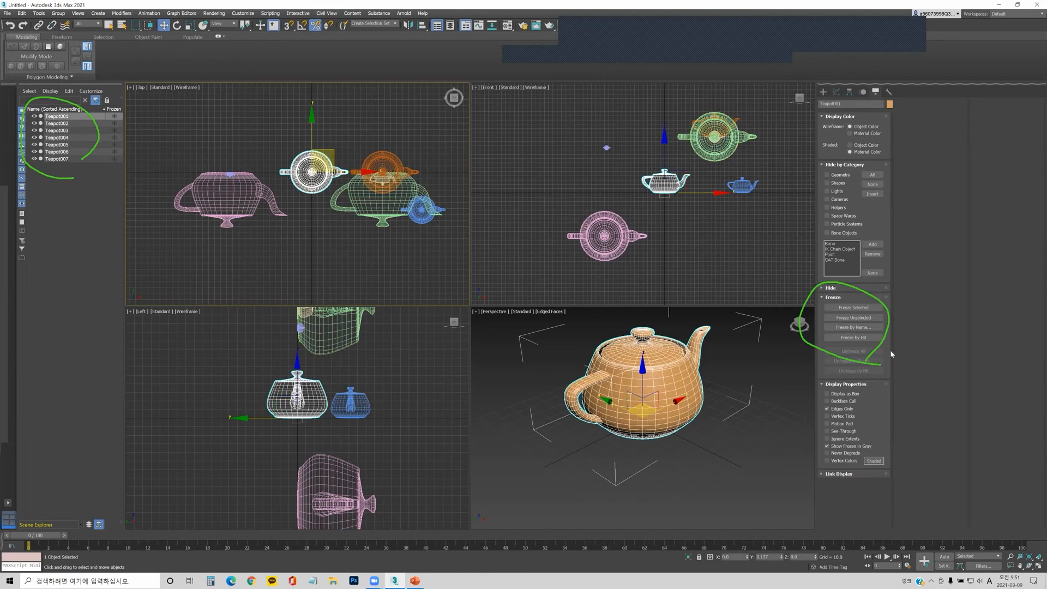
click(854, 308)
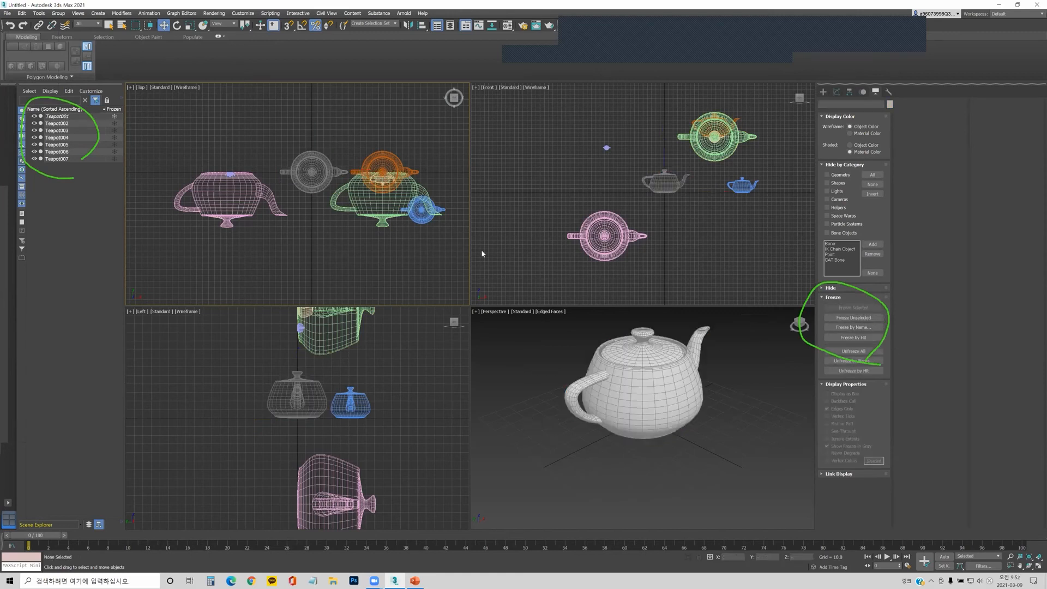
drag(358, 135, 382, 144)
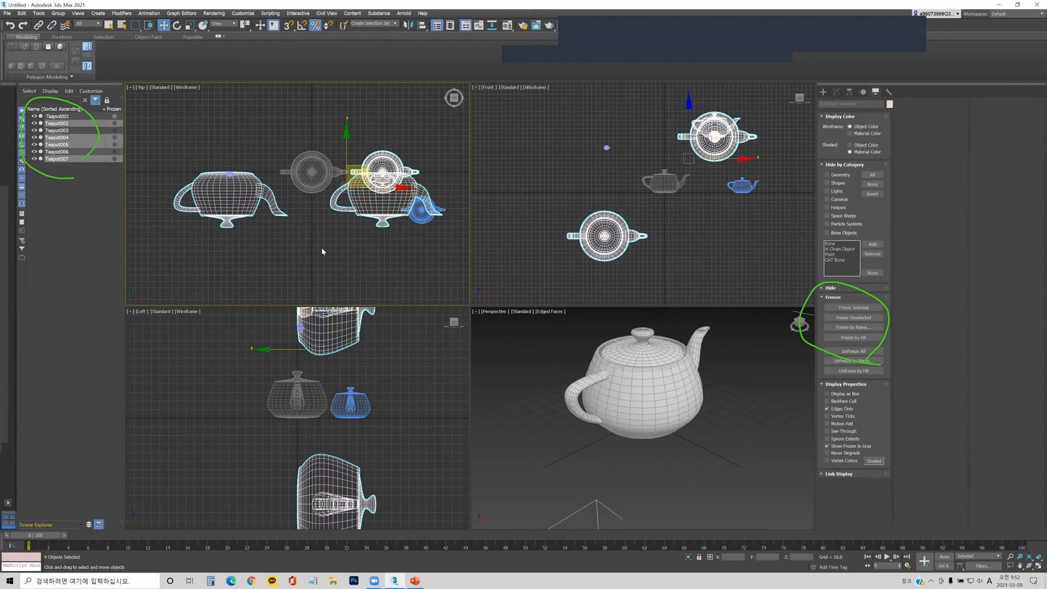
click(376, 256)
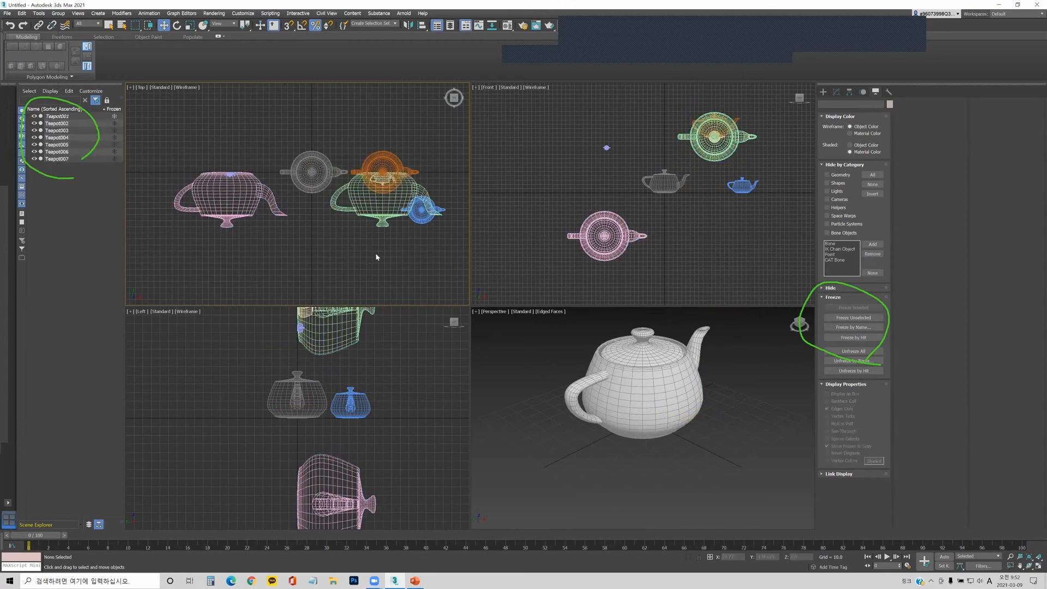
- Toggle Teapot001's frozen state off and on and freeze Teapot002 through Teapot007 in the Scene Explorer
click(114, 116)
click(113, 116)
click(113, 129)
click(114, 138)
click(116, 146)
click(114, 151)
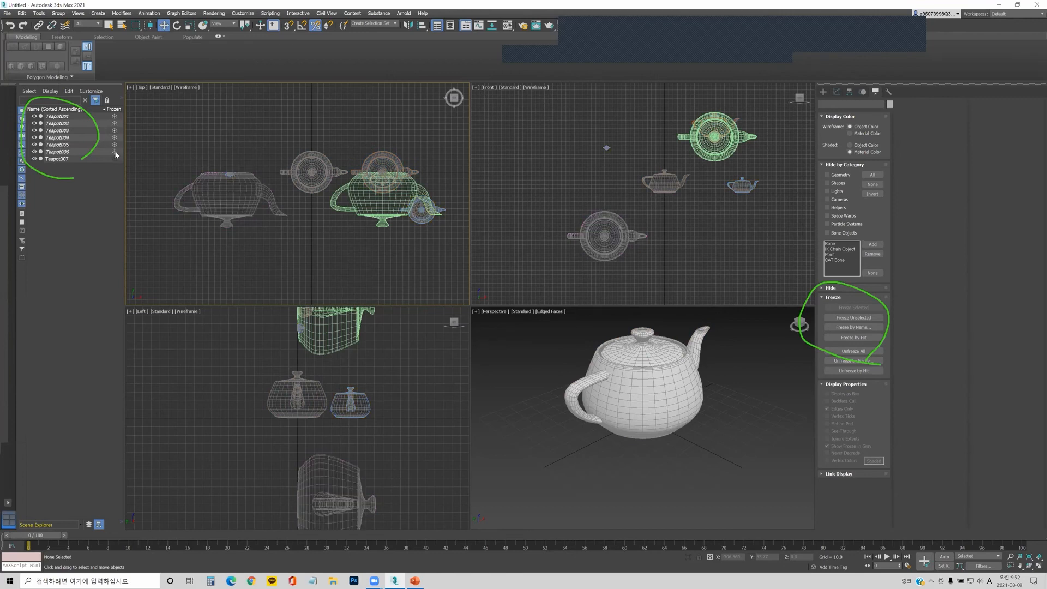
click(115, 159)
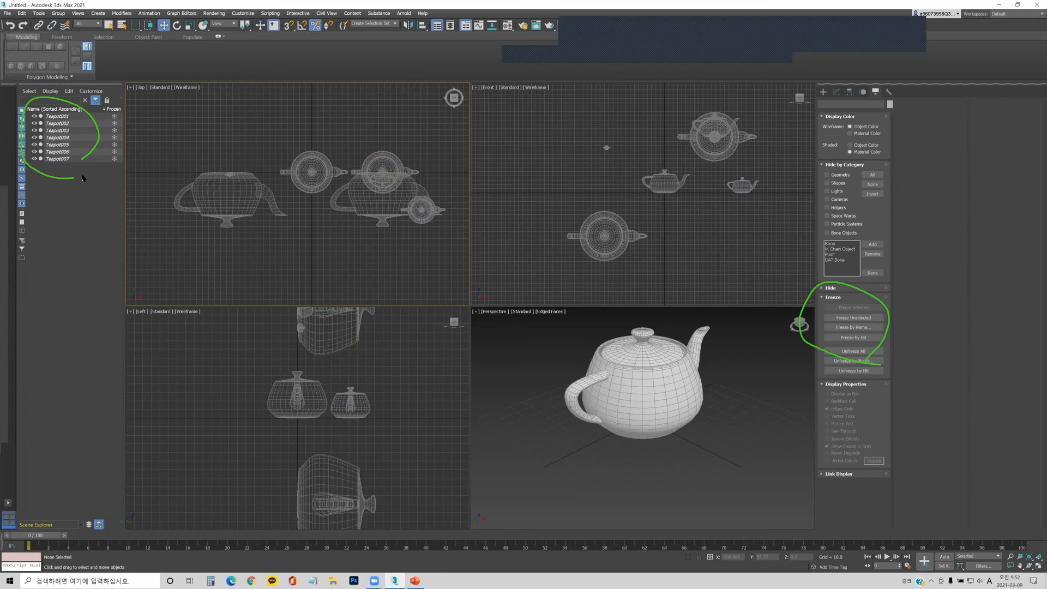
- Unfreeze all seven teapots, Teapot001 through Teapot007, from the Scene Explorer
click(114, 116)
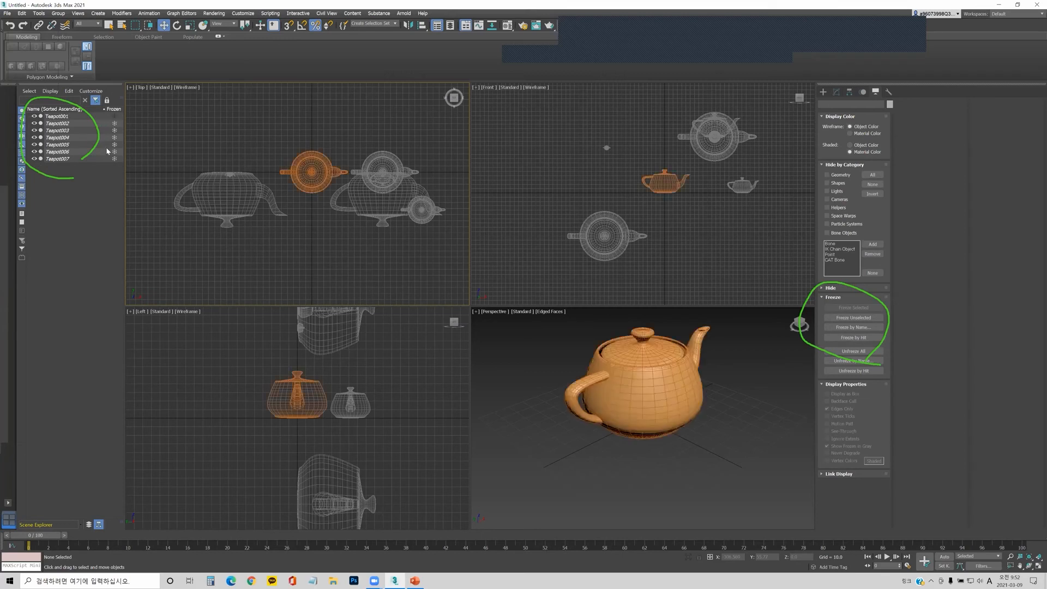
click(114, 123)
click(114, 130)
click(114, 137)
click(114, 144)
click(114, 158)
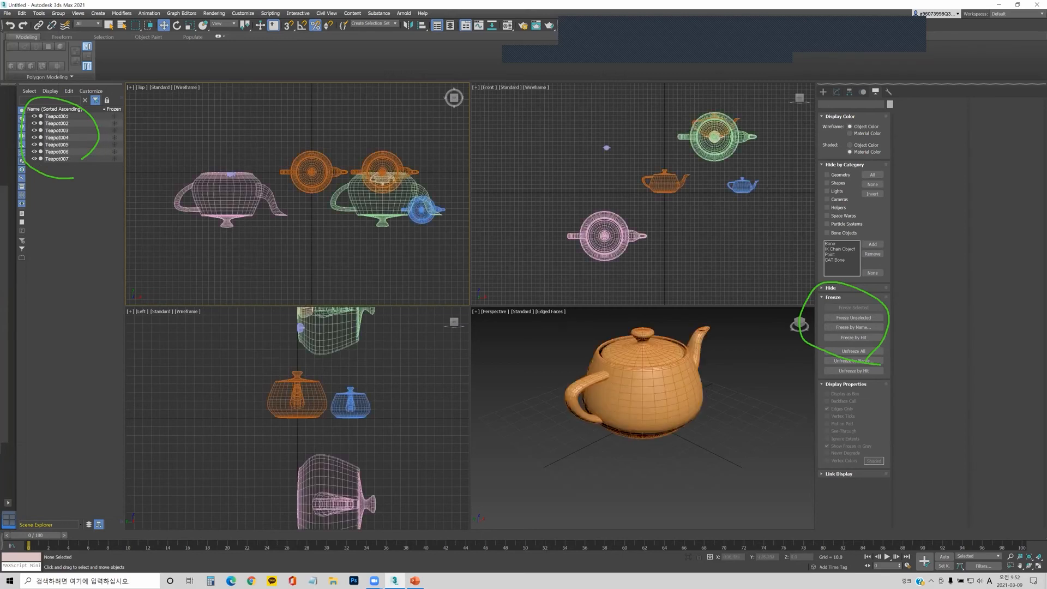
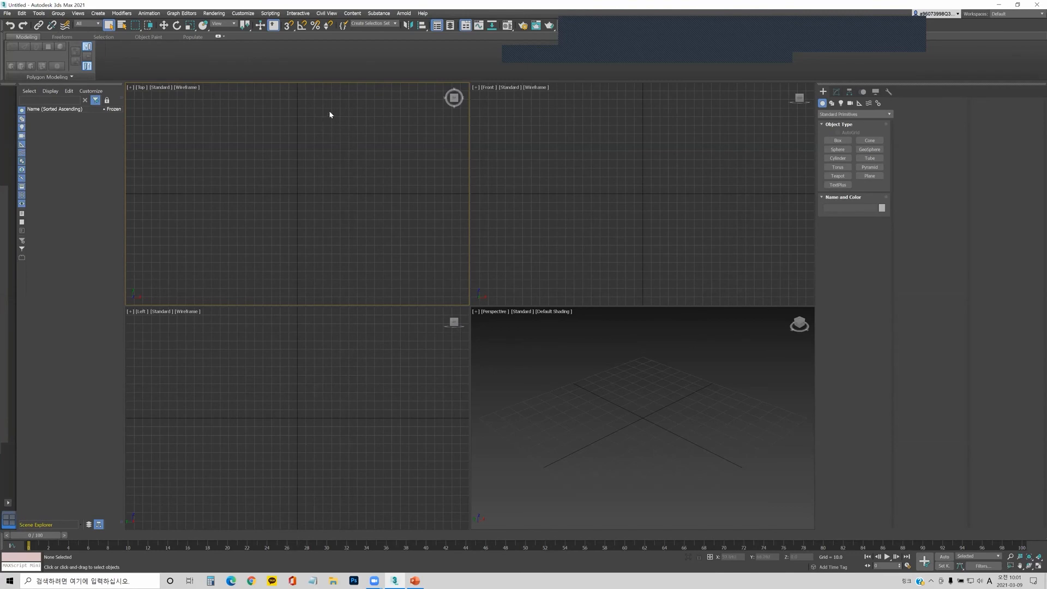
- Create a standard primitive teapot at the grid centre in the Top view and leave creation mode
click(834, 177)
drag(296, 194, 325, 199)
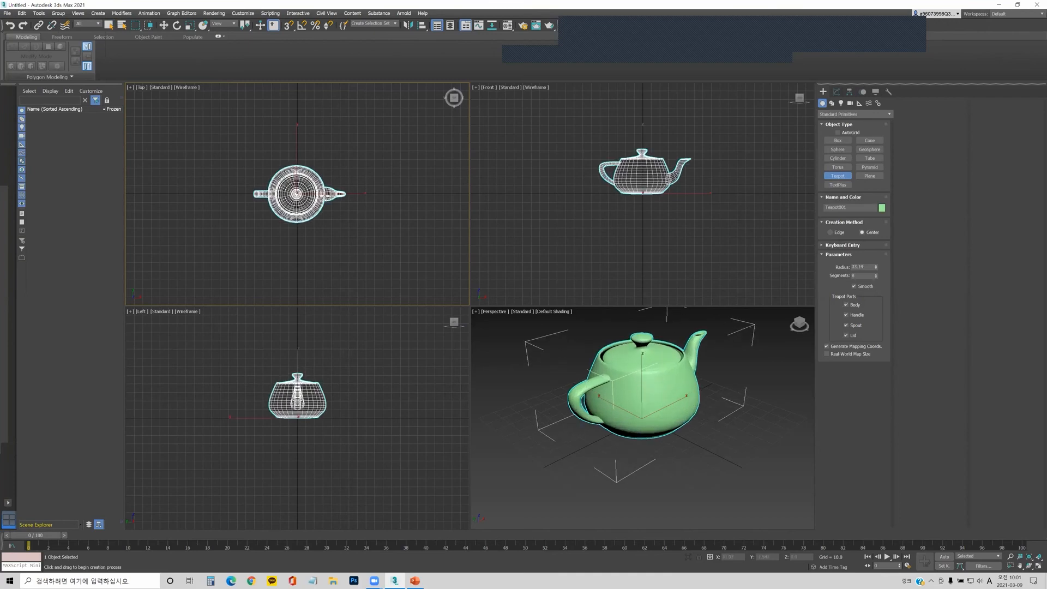
right_click(325, 199)
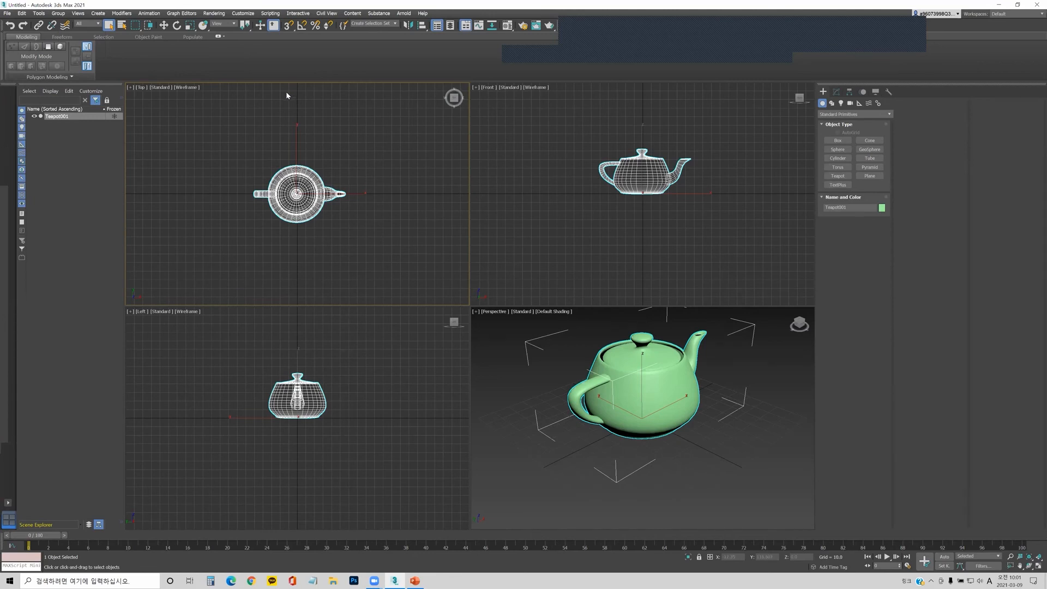
- Clone the teapot in place as a Copy named Teapot002 and move it along X to sit beside the original
key(ctrl+v)
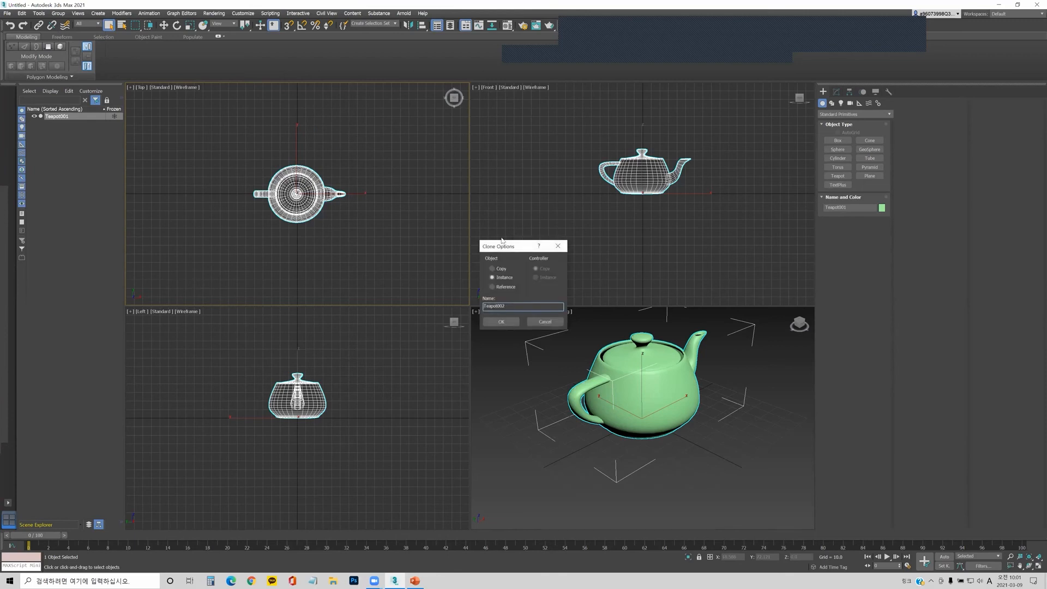
drag(504, 247, 436, 146)
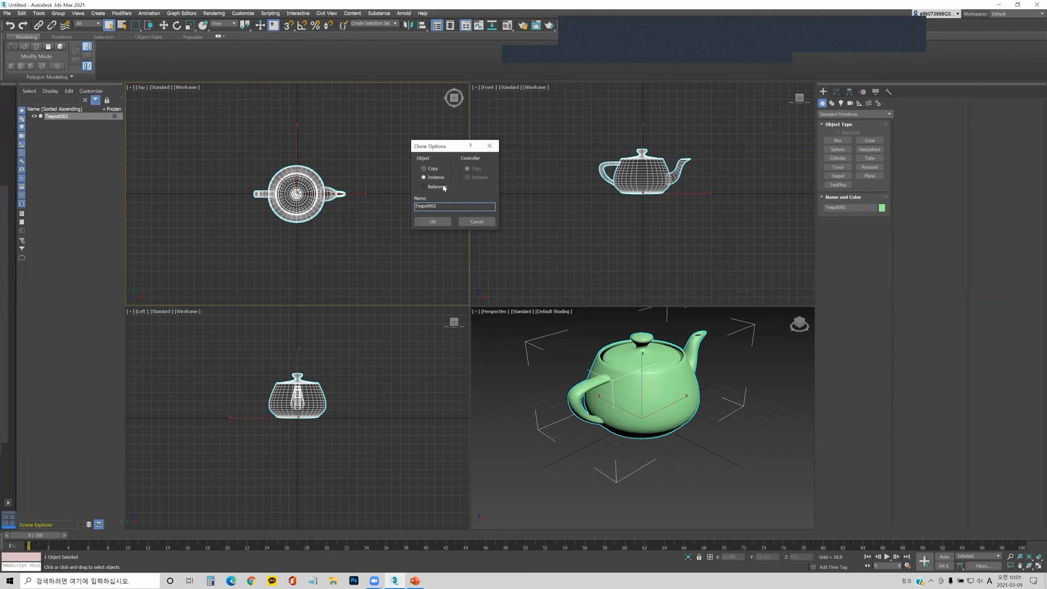
click(433, 169)
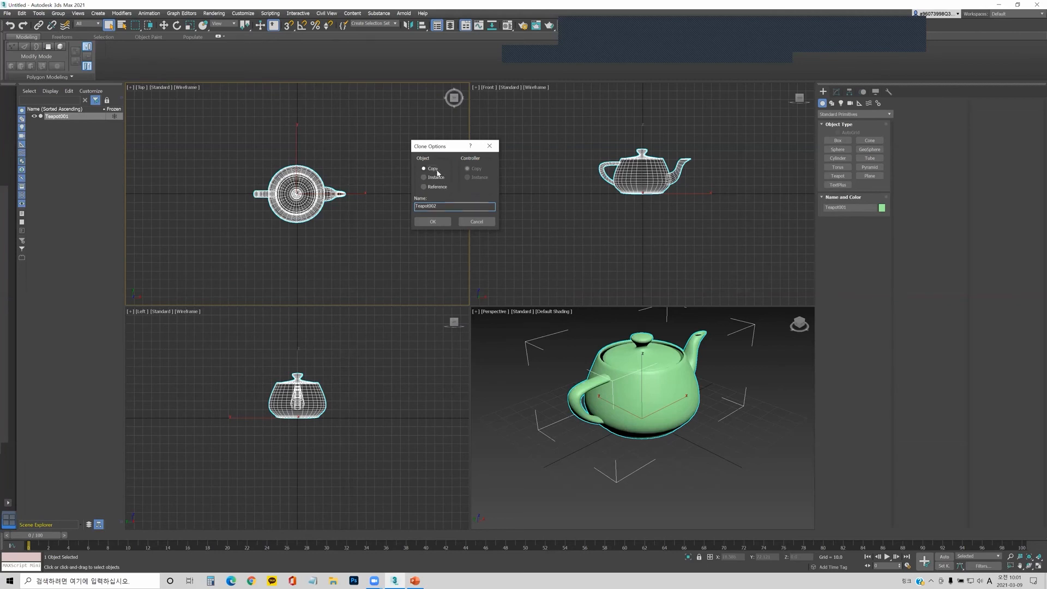
click(442, 220)
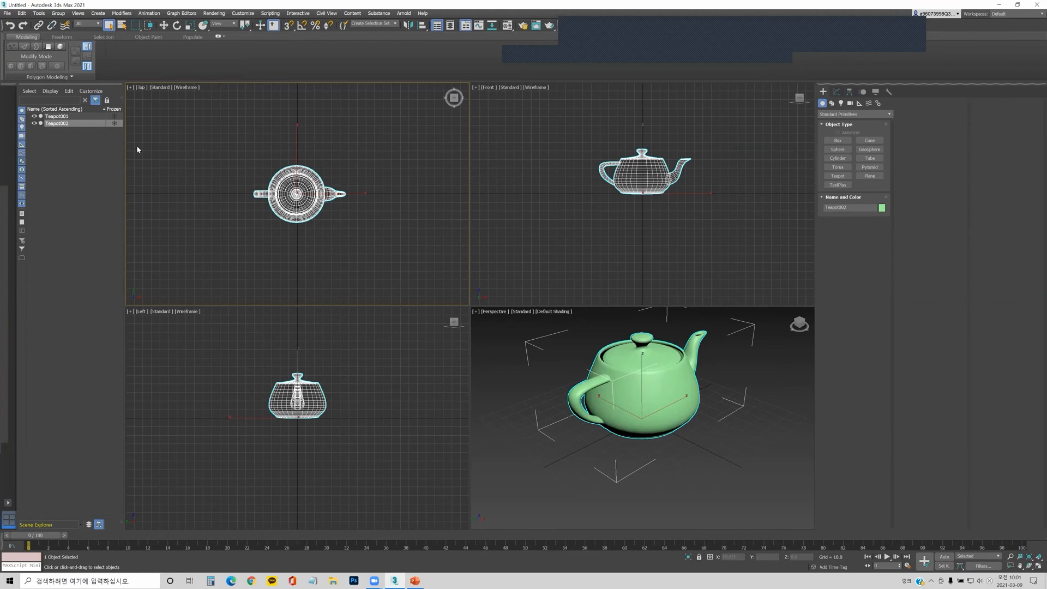
click(88, 125)
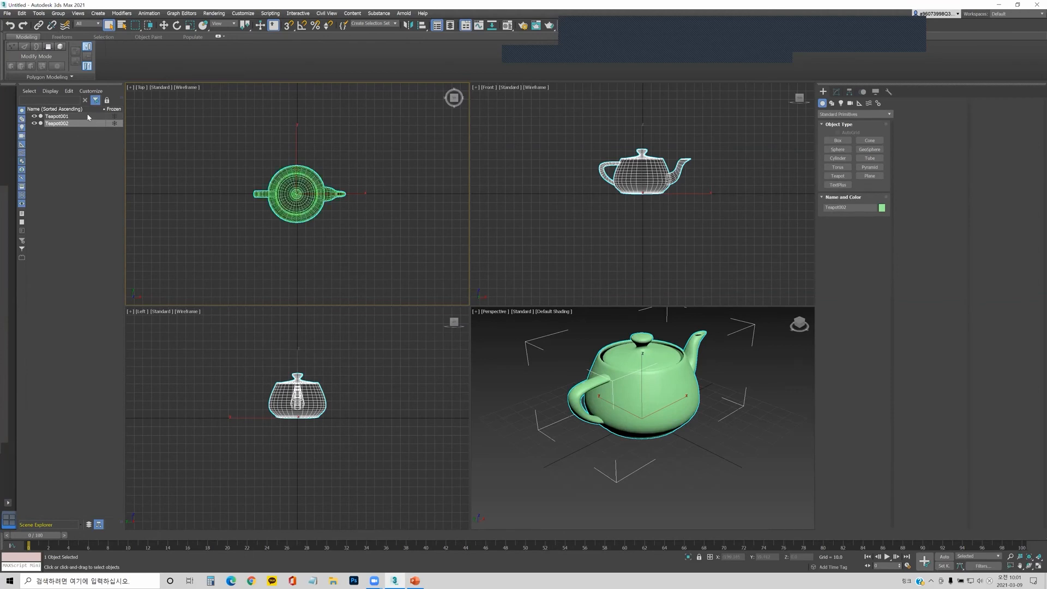
key(w)
drag(362, 194, 446, 195)
middle_drag(413, 186, 318, 181)
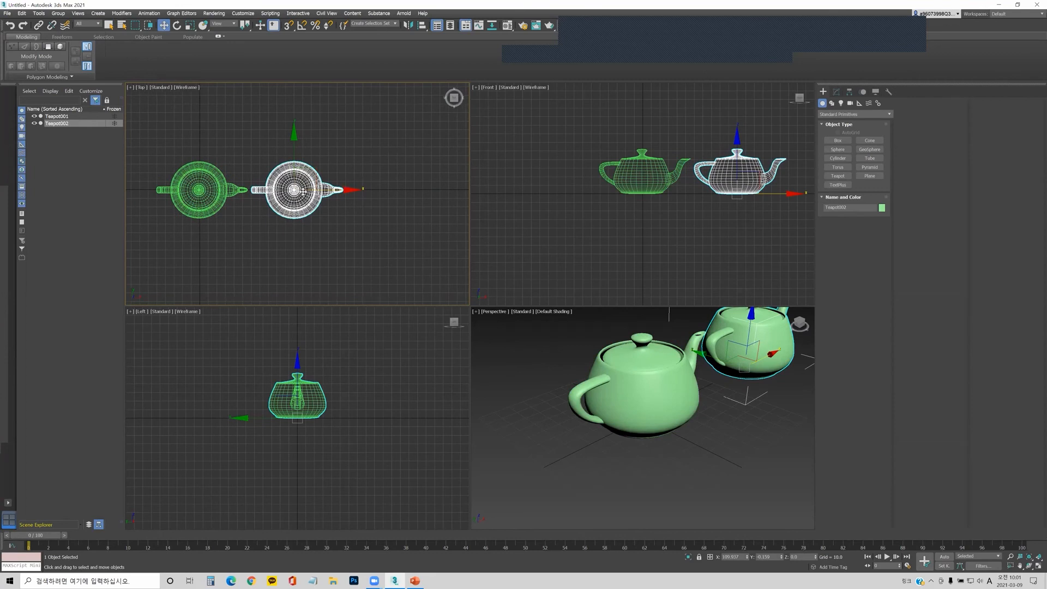
- Clone Teapot002 as a Copy named Teapot003 and move it along X to extend the row
right_click(303, 189)
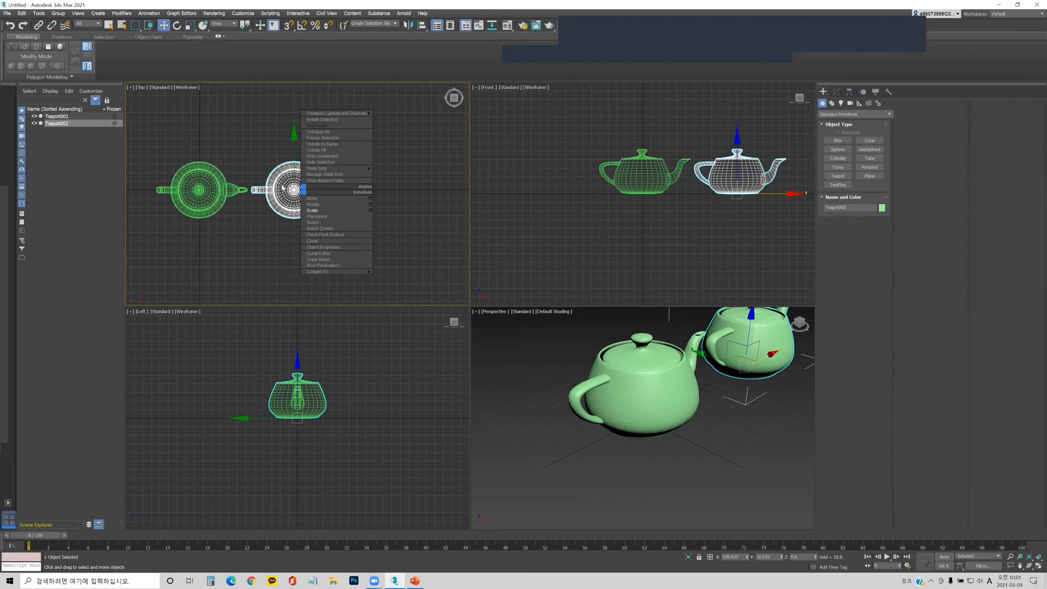
click(313, 241)
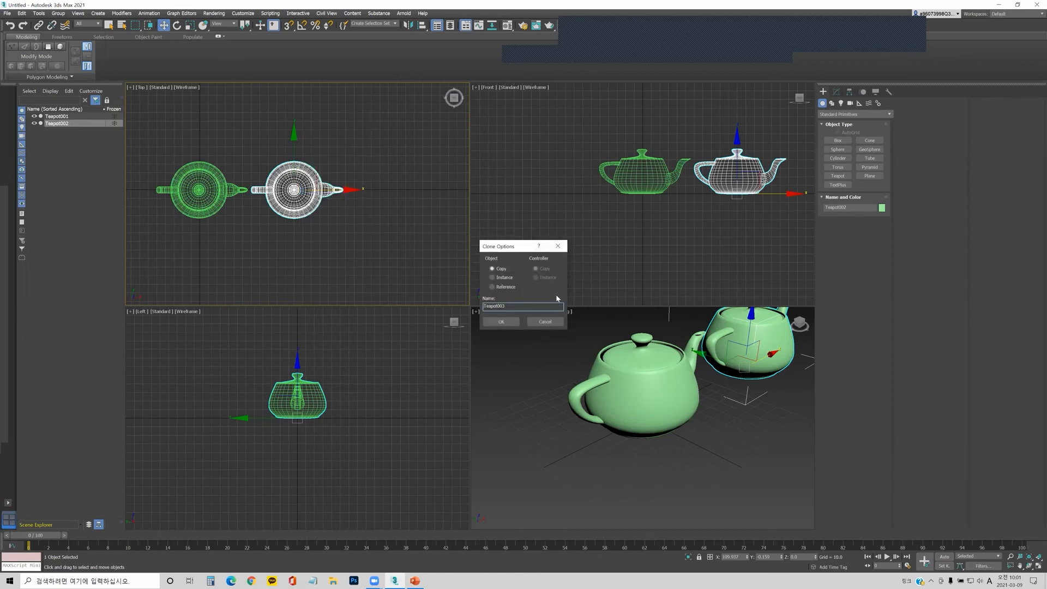
click(501, 321)
drag(352, 189, 443, 190)
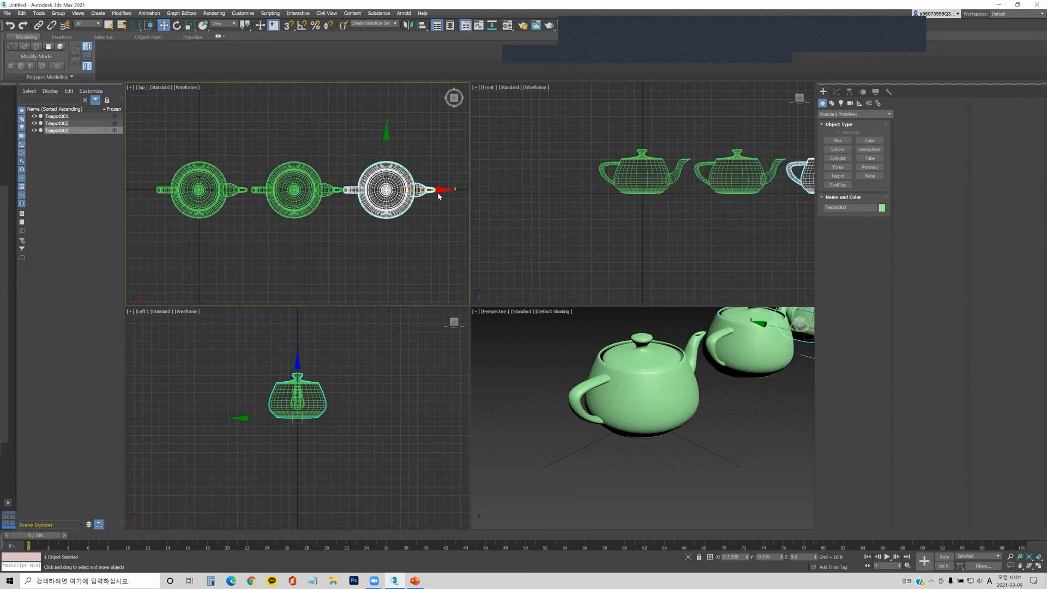
middle_drag(439, 196, 384, 202)
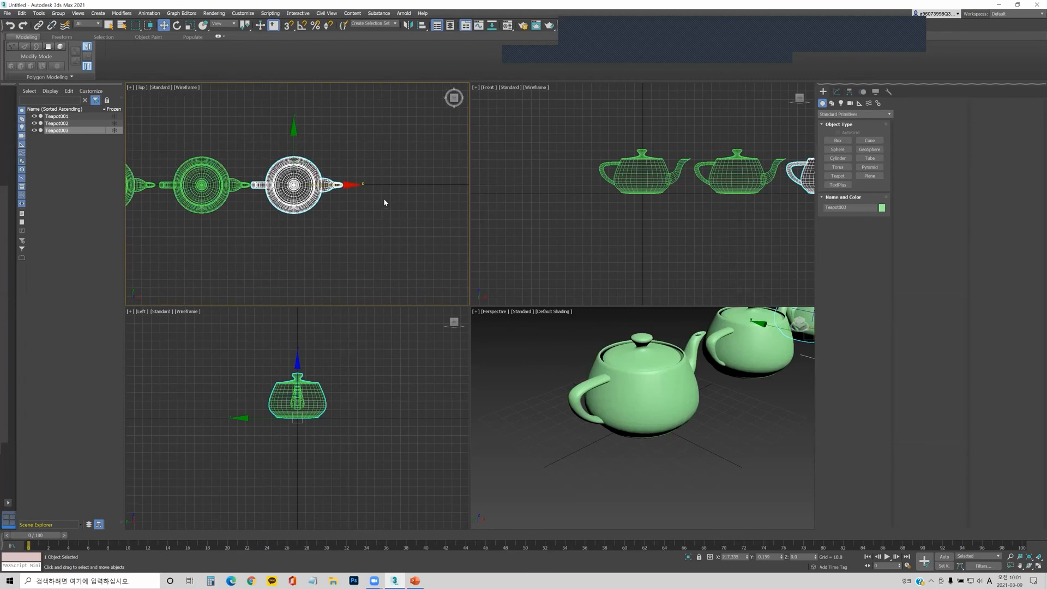
- Clone while moving along X: make one copy of Teapot003, and 3 evenly spaced copies of the resulting Teapot004
mouse_move(341, 185)
shift+mouse_down()
mouse_move(439, 184)
mouse_move(432, 269)
shift+mouse_up()
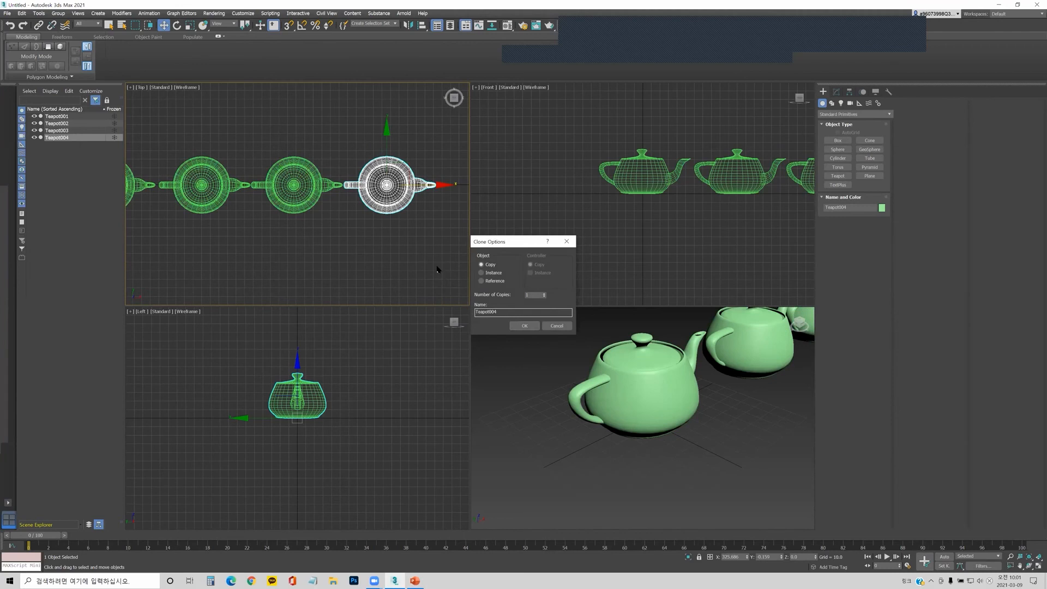
click(533, 324)
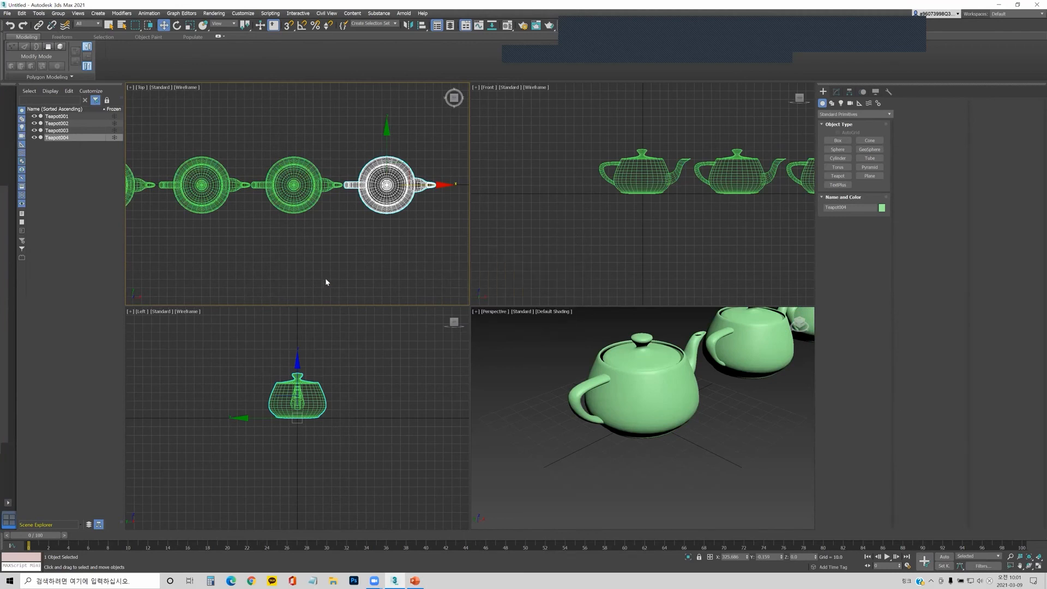
middle_drag(385, 246, 238, 245)
shift+drag(299, 185, 421, 185)
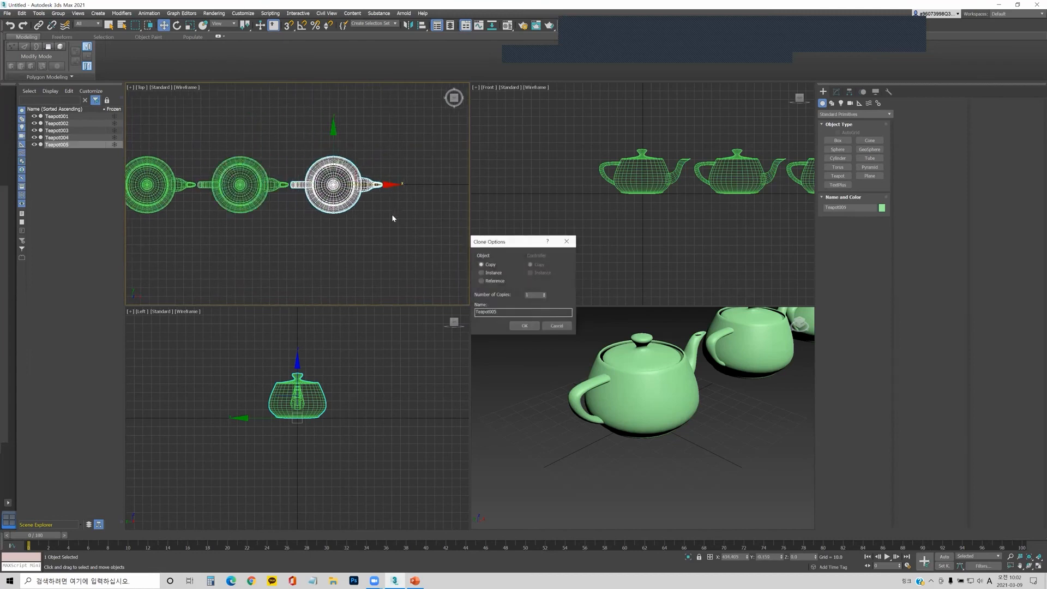
click(544, 293)
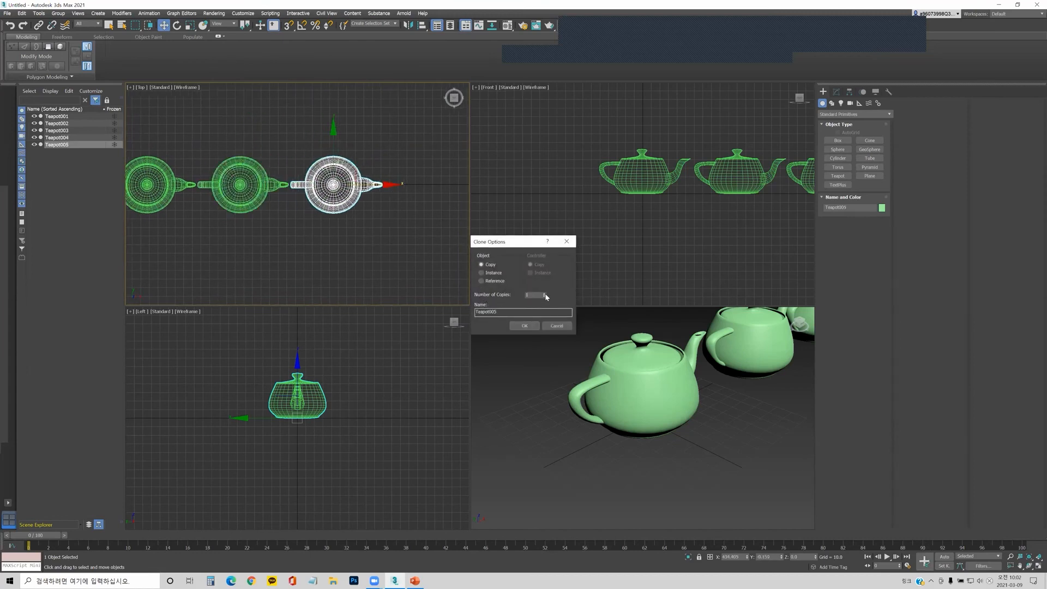
click(532, 324)
scroll(375, 254, down, 5)
middle_drag(372, 241, 334, 207)
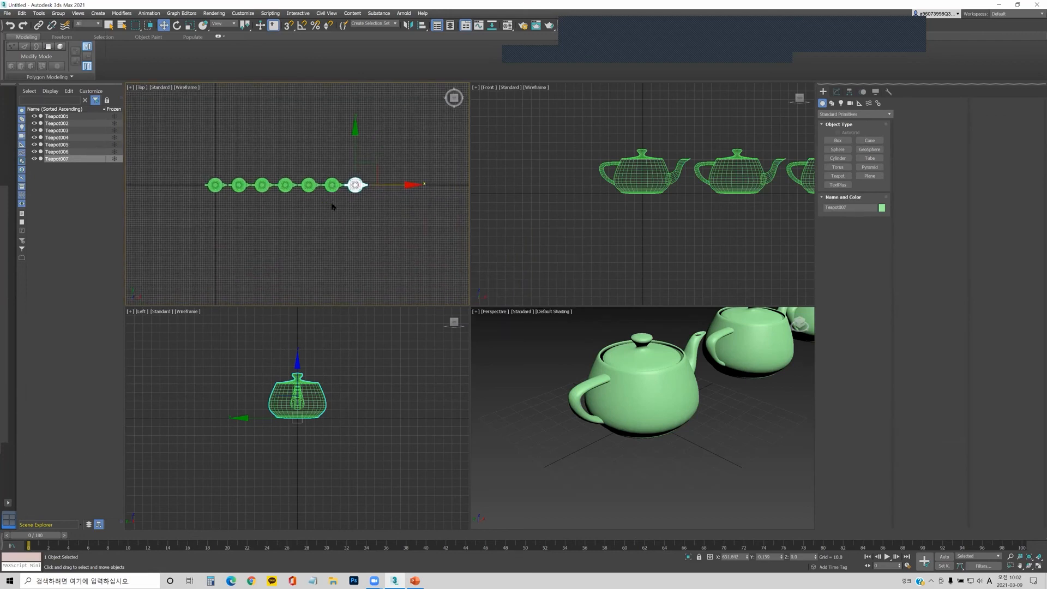
click(202, 157)
key(ctrl+a)
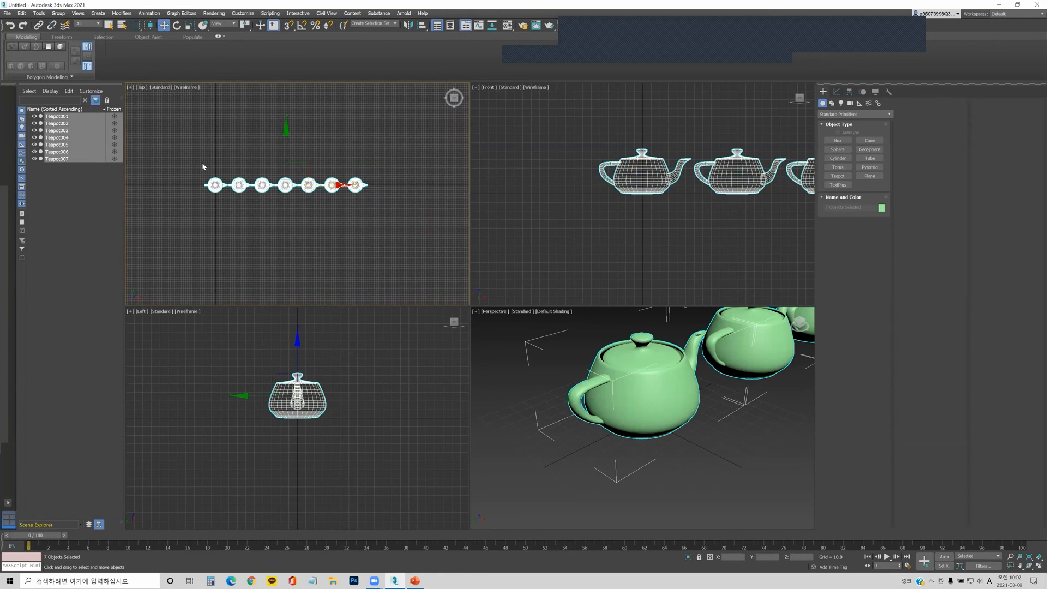
key(z)
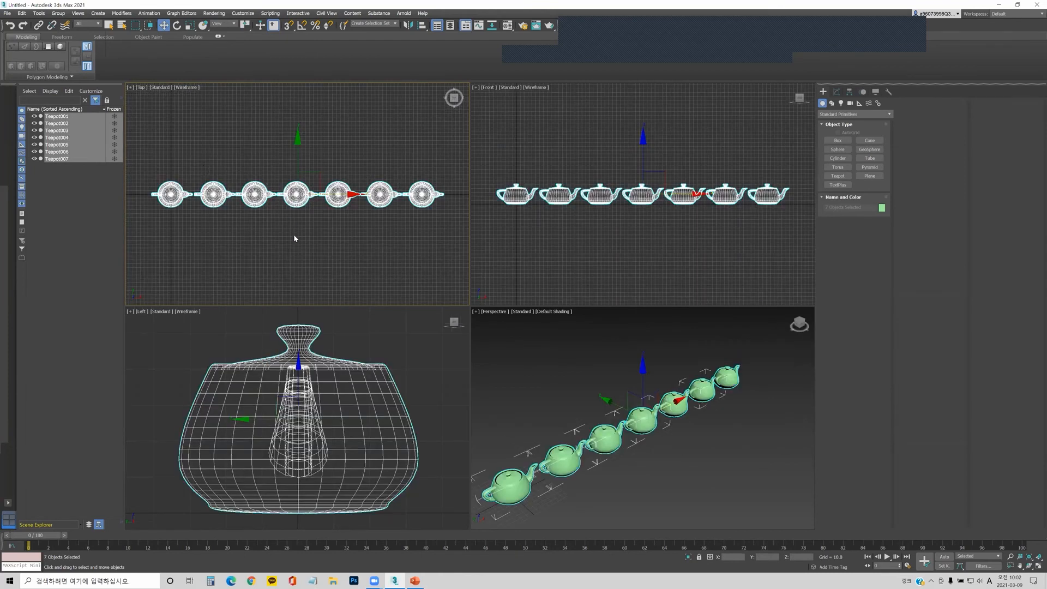
middle_drag(327, 203, 315, 167)
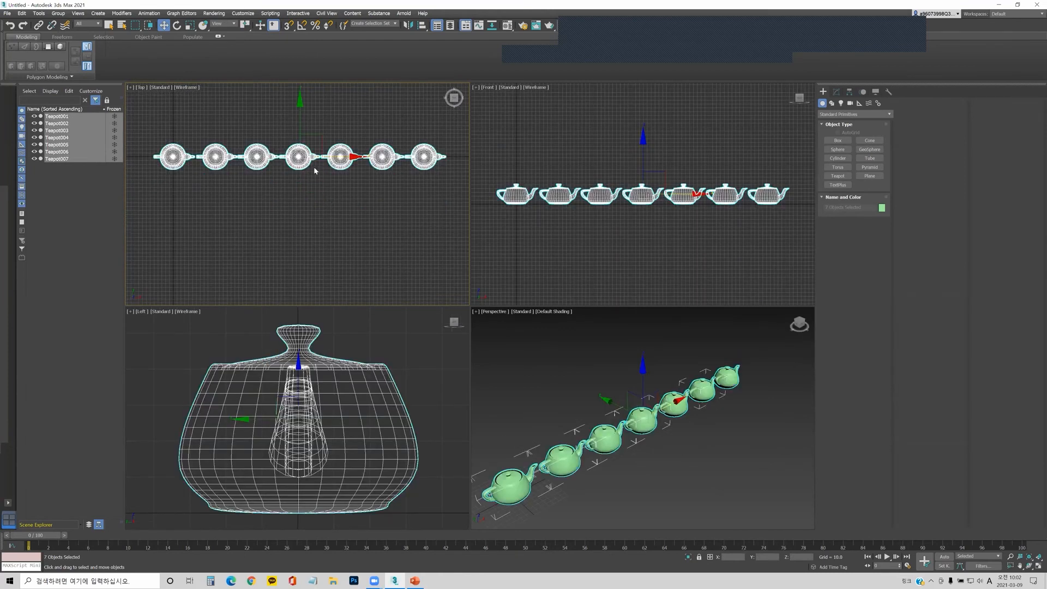
right_click(307, 162)
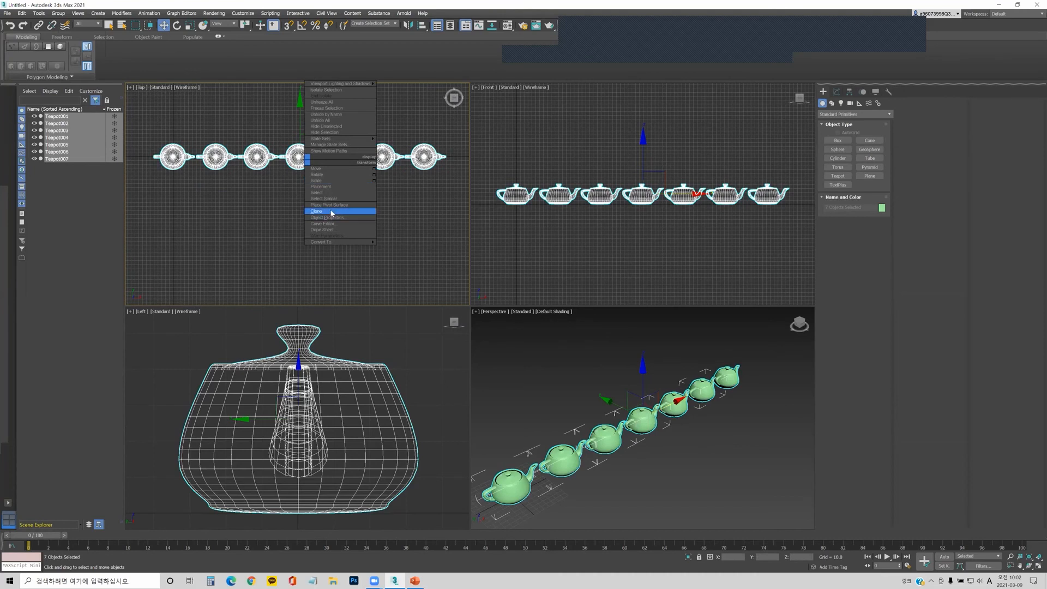
click(332, 212)
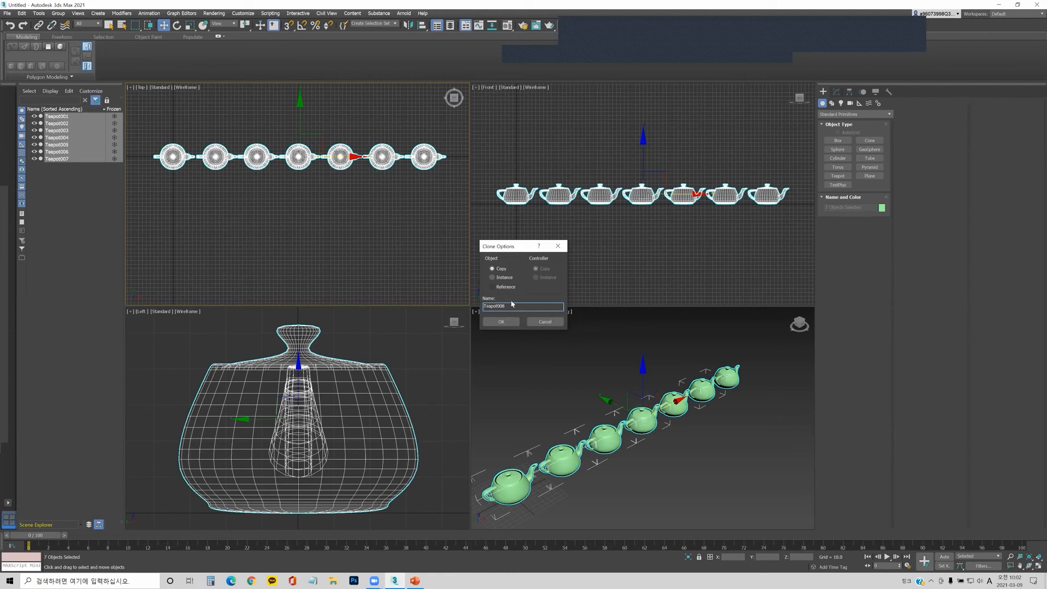
click(557, 246)
- Delete the four teapots at the far end of the row, Teapot004 through Teapot007, in the Top view
mouse_move(431, 197)
mouse_down()
mouse_move(260, 159)
mouse_move(301, 144)
mouse_up()
key(Delete)
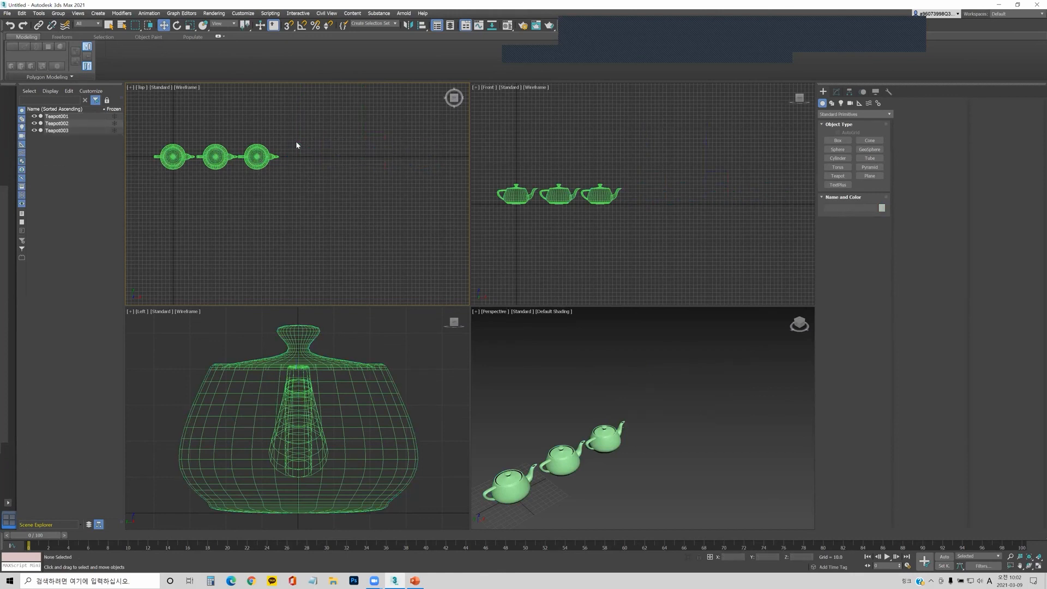
middle_drag(280, 180, 357, 175)
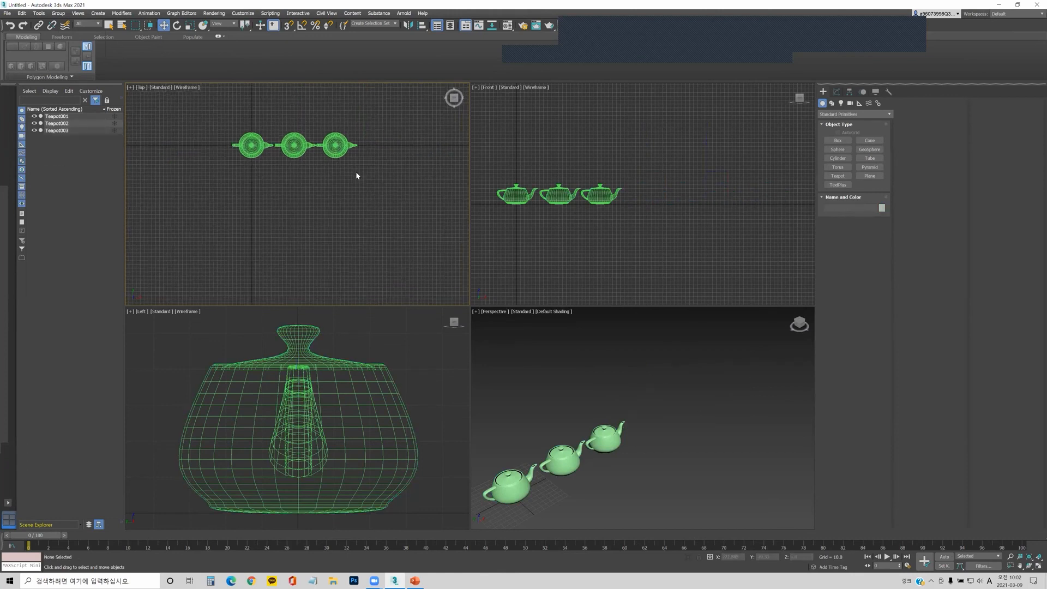
- Clone Teapot001 along Y in the Top view as 2 evenly spaced Copies below the original
click(261, 145)
shift+drag(251, 94, 251, 127)
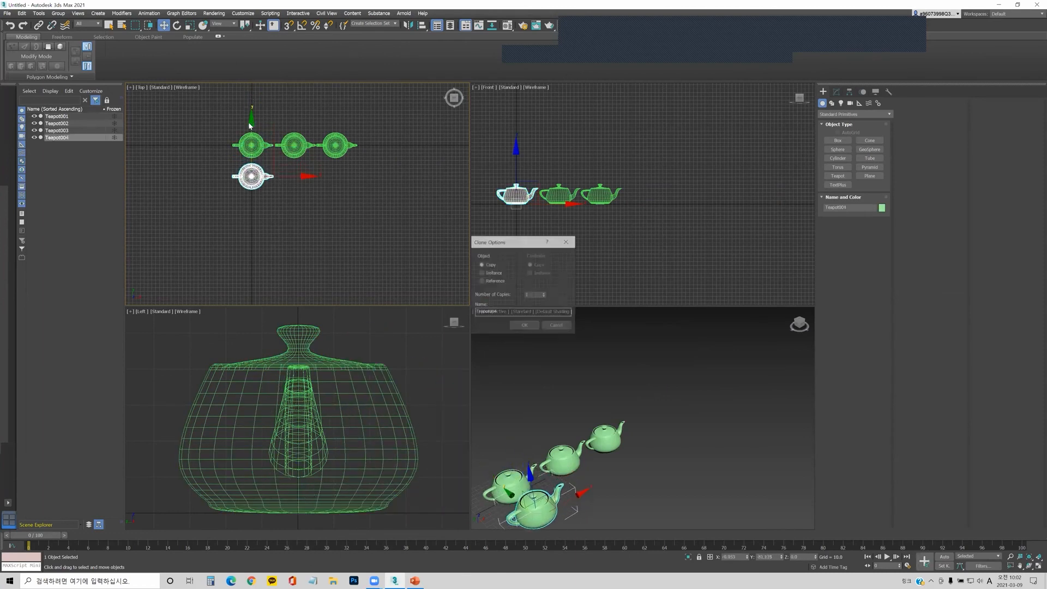
click(524, 325)
click(352, 257)
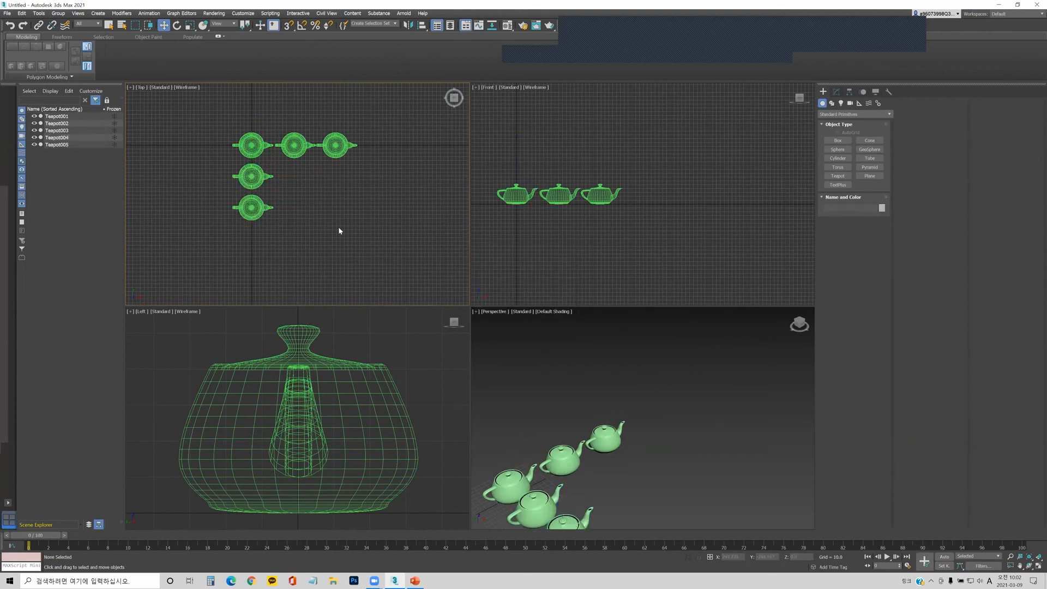
- Clone Teapot004 in the middle row along X as 2 evenly spaced Instances
scroll(334, 220, up, 3)
click(226, 163)
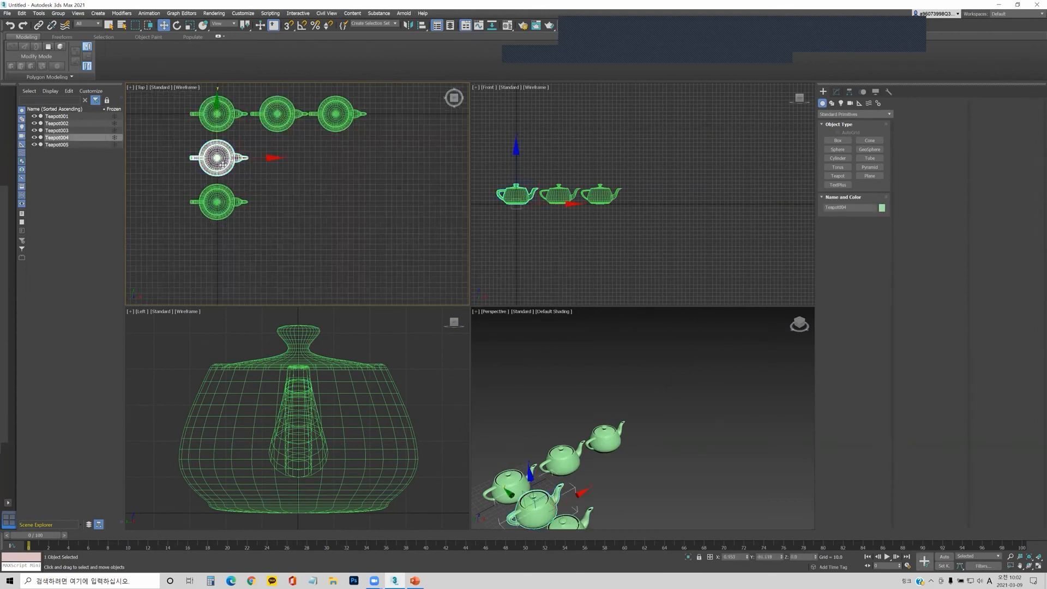
drag(268, 158, 330, 157)
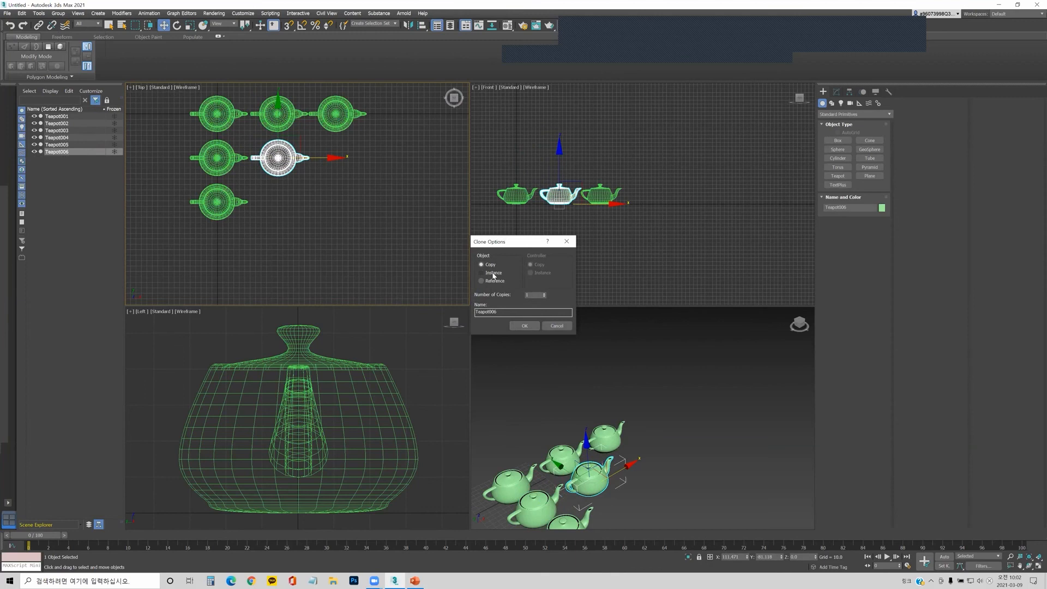
click(544, 293)
click(524, 326)
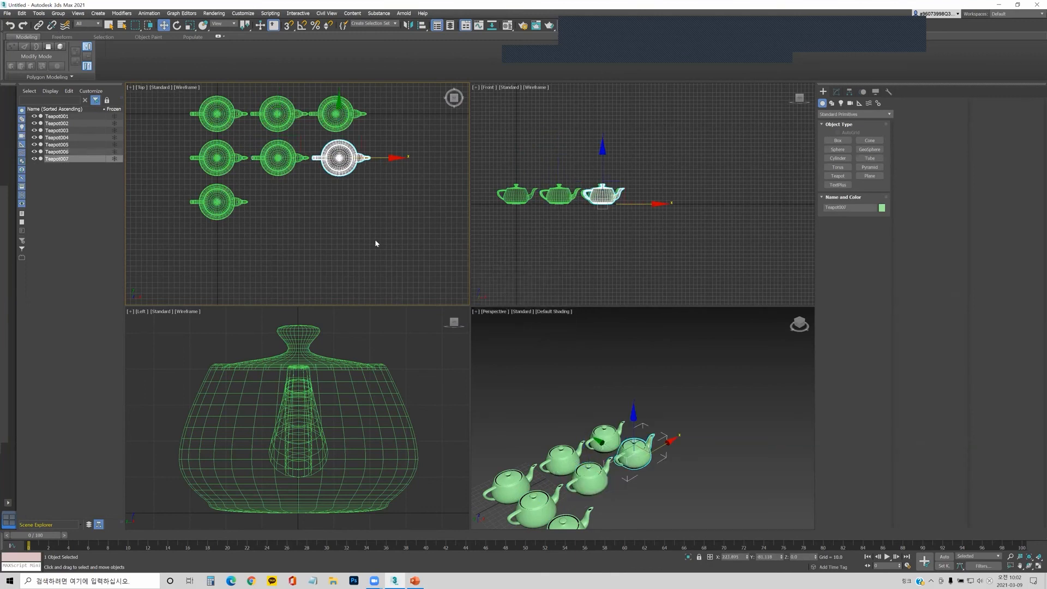
- Clone Teapot005 in the third row along X as 2 evenly spaced References
click(230, 208)
shift+drag(271, 201, 331, 203)
click(494, 281)
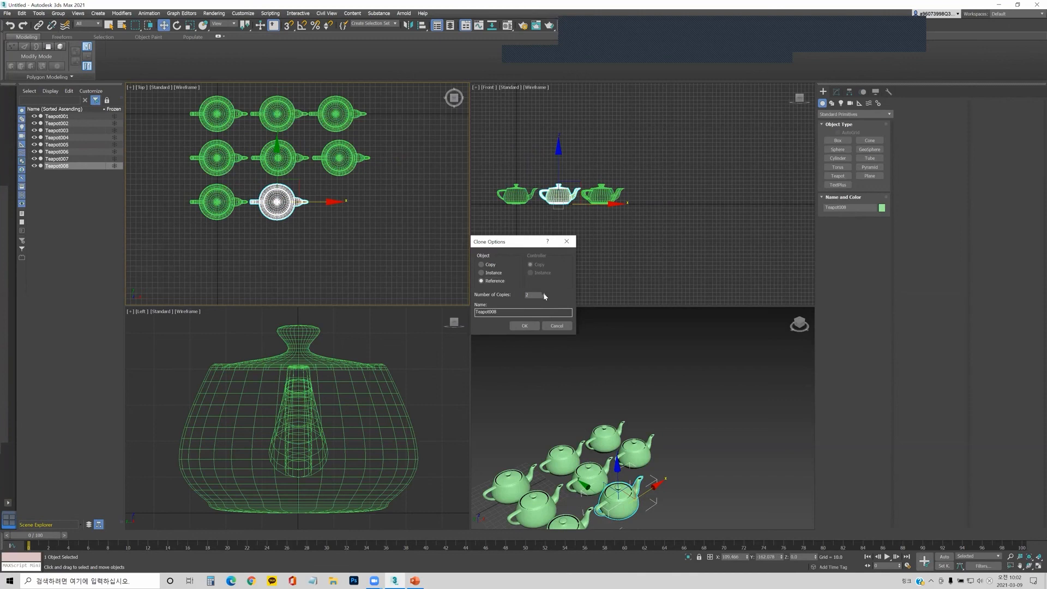
click(524, 325)
click(367, 244)
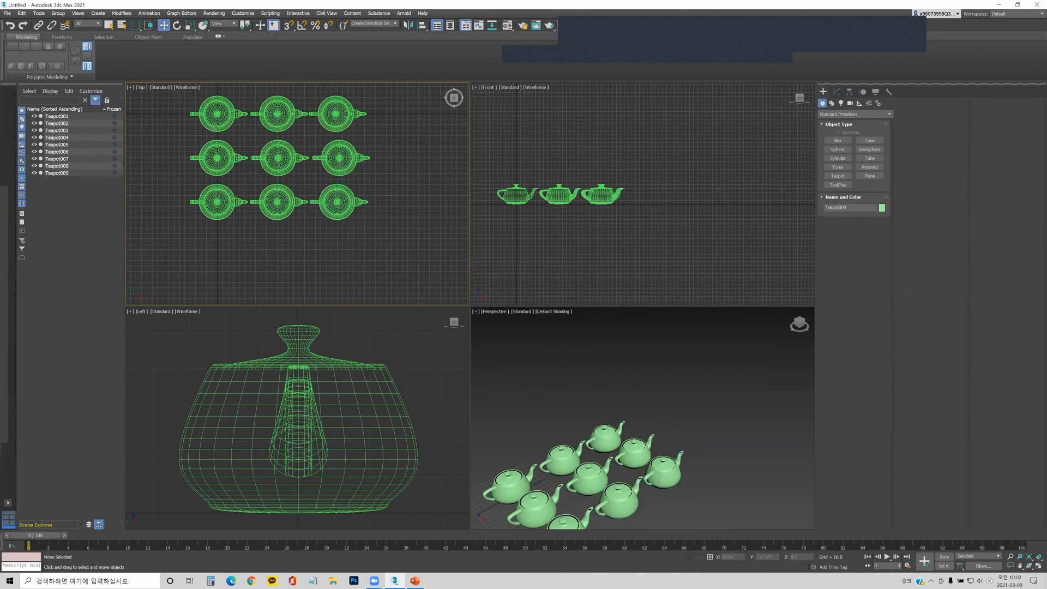
- Maximize the Perspective viewport and frame all nine teapots from a raised front angle
click(583, 389)
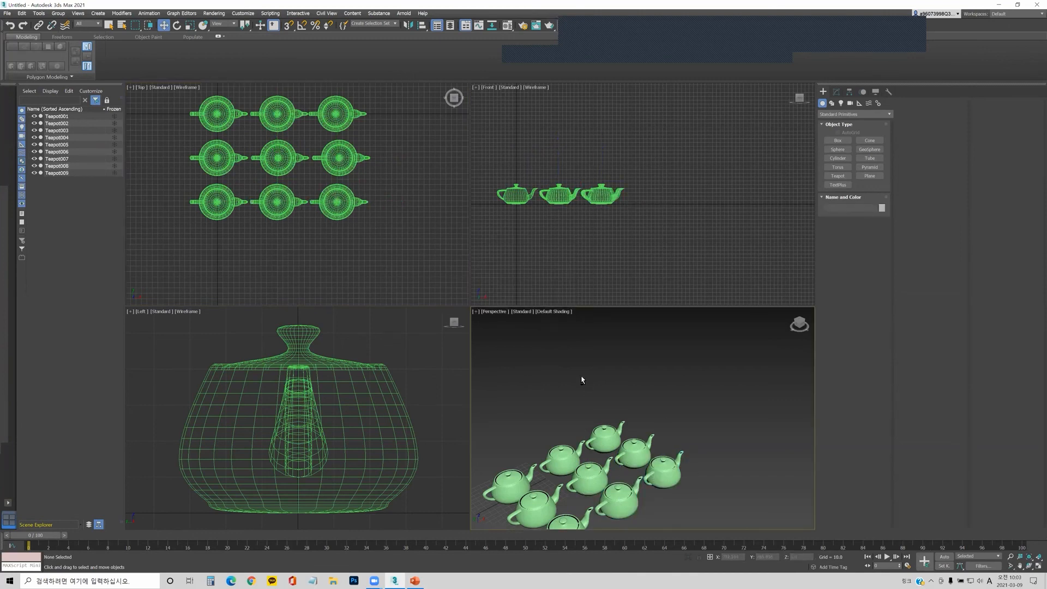
key(alt+w)
key(z)
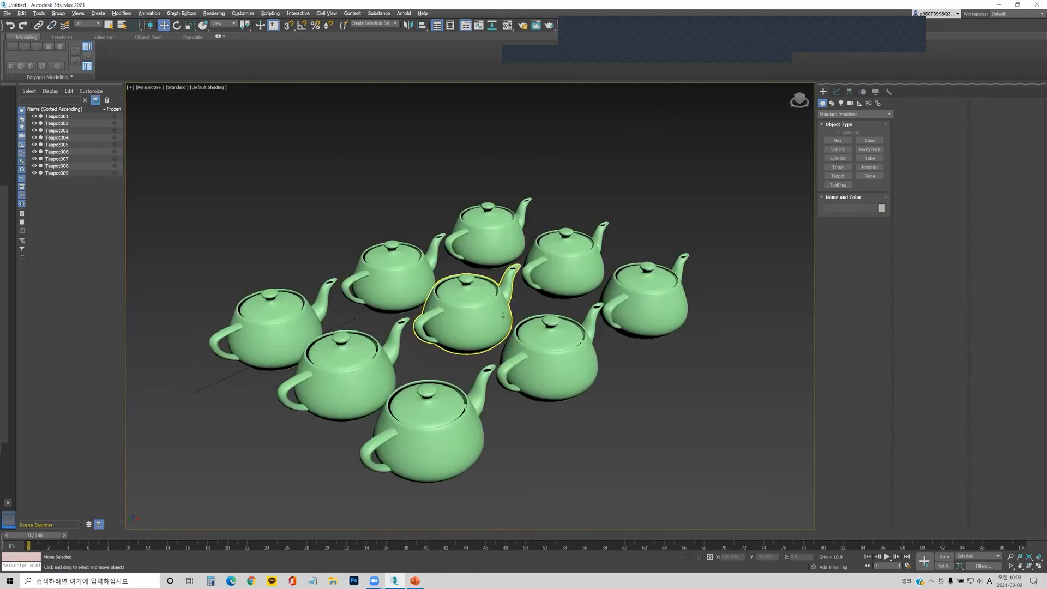
alt+middle_drag(583, 383, 401, 246)
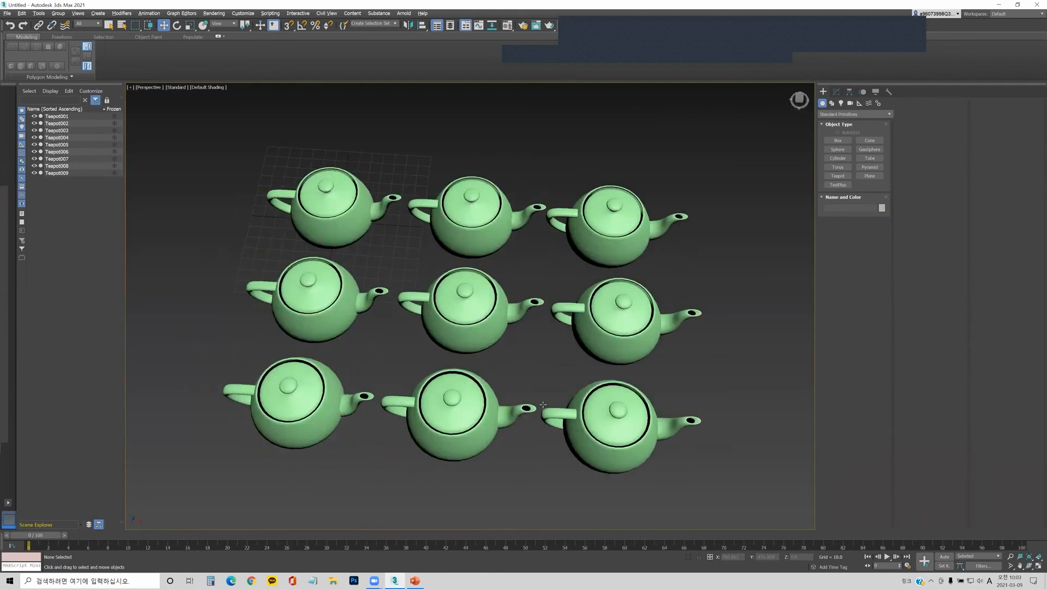
alt+middle_drag(460, 291, 572, 101)
mouse_move(263, 137)
mouse_down()
mouse_move(649, 142)
mouse_move(623, 152)
mouse_up()
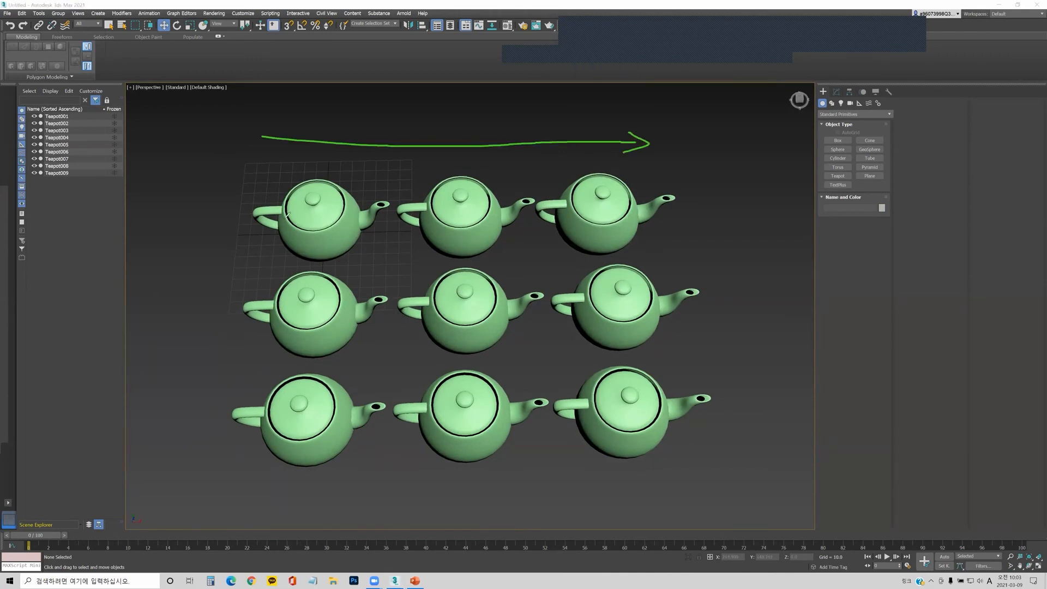
mouse_move(355, 115)
mouse_down()
mouse_move(360, 132)
mouse_move(381, 117)
mouse_move(391, 134)
mouse_move(411, 142)
mouse_move(412, 133)
mouse_up()
drag(224, 303, 722, 297)
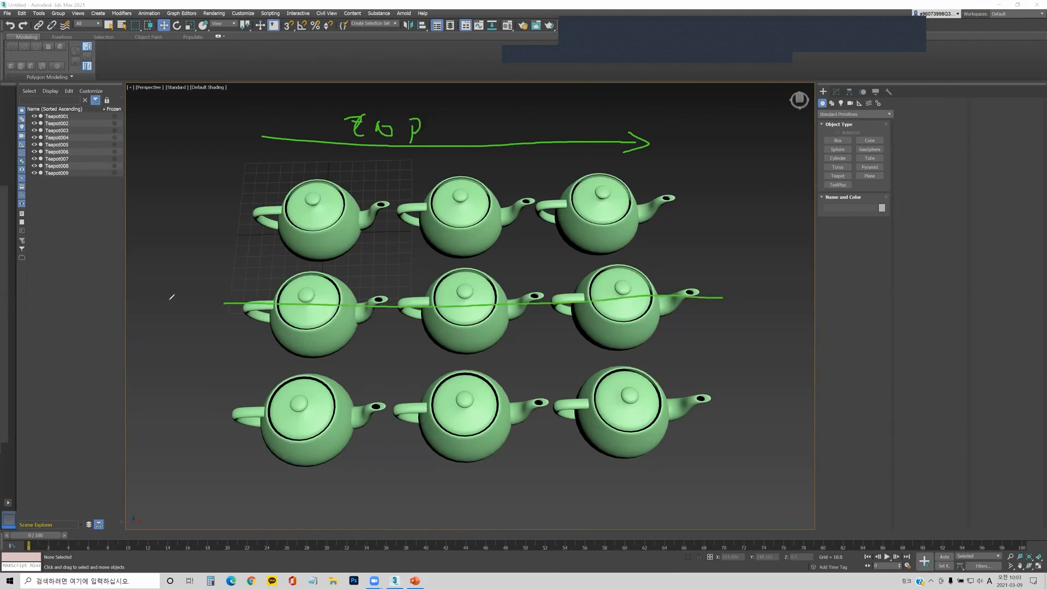
mouse_move(170, 296)
mouse_down()
mouse_move(167, 312)
mouse_move(191, 317)
mouse_up()
mouse_move(170, 408)
mouse_down()
mouse_move(168, 434)
mouse_move(207, 429)
mouse_up()
click(750, 73)
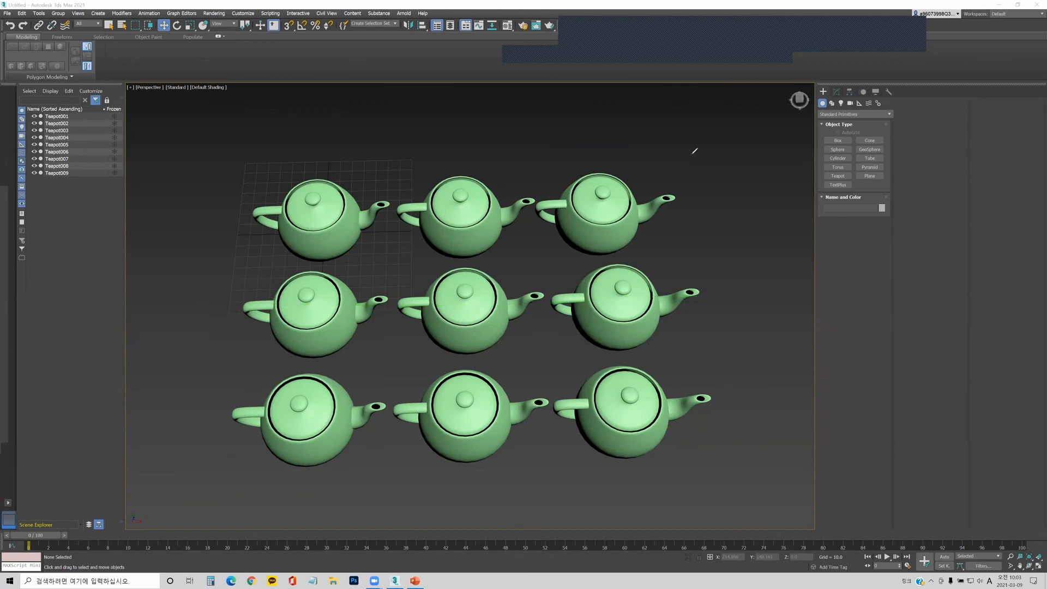
right_click(688, 159)
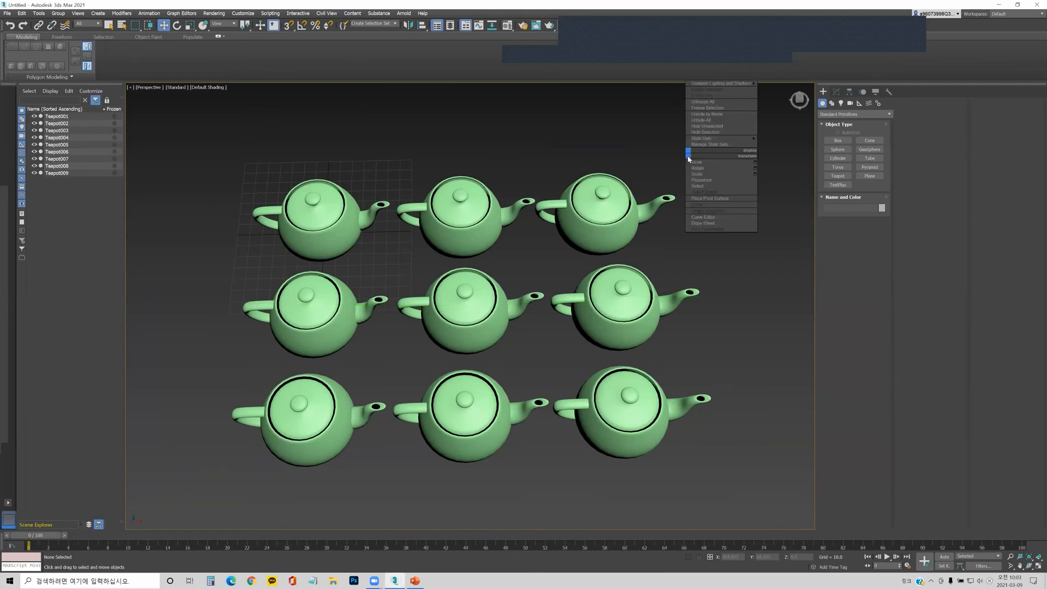
click(542, 141)
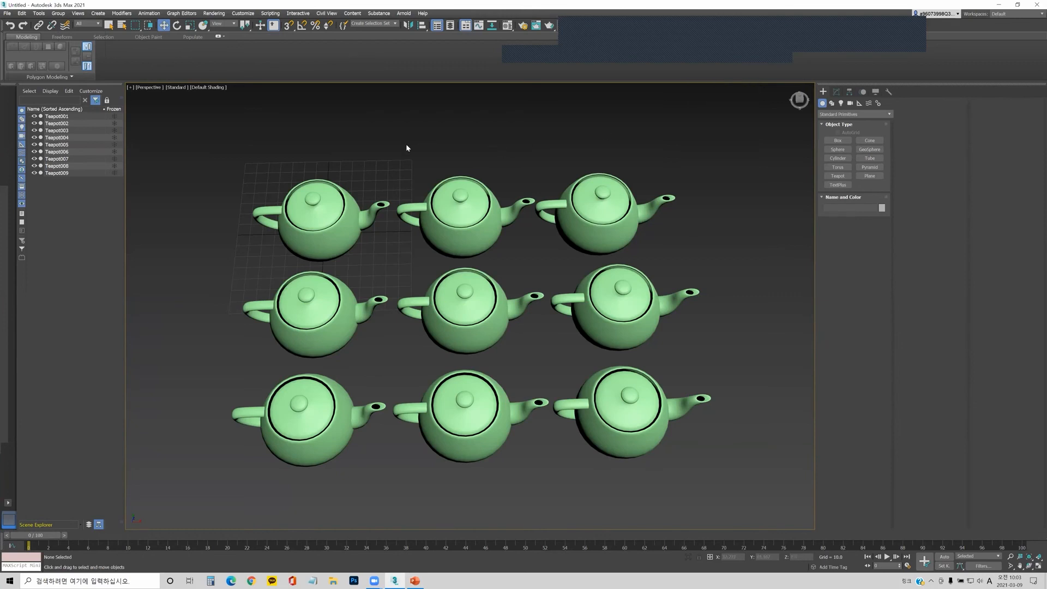
click(341, 206)
click(467, 213)
click(602, 207)
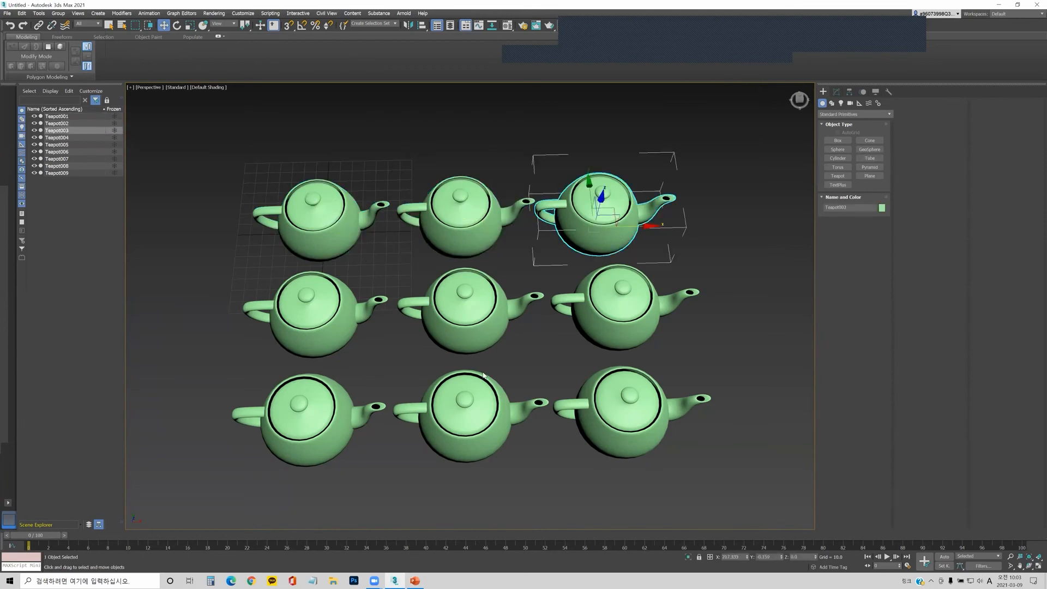
- Apply a Bend modifier to Teapot004, the source of the instanced middle row, and adjust its bend angle slightly
click(335, 298)
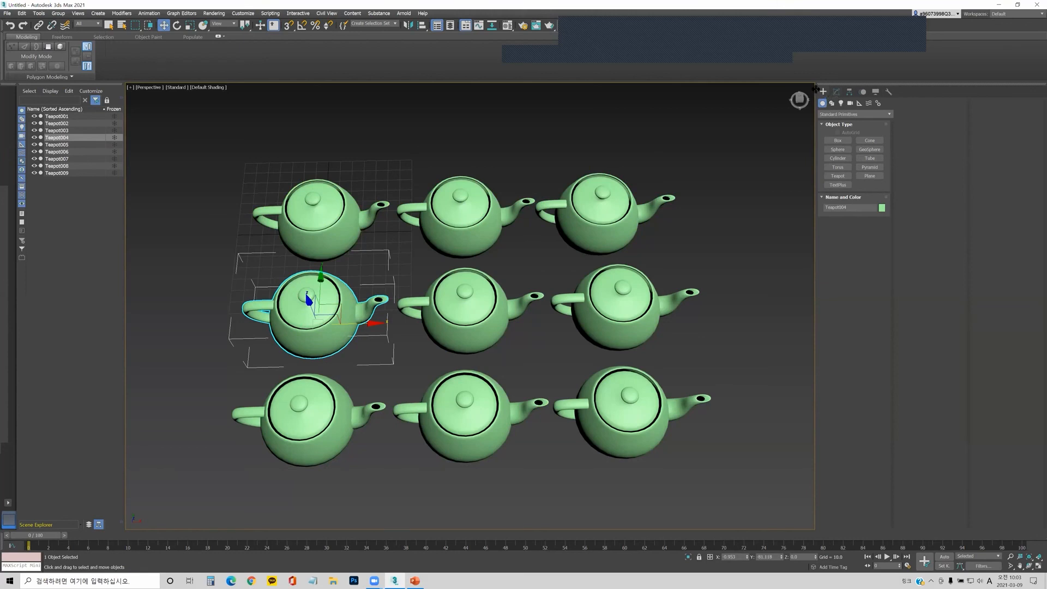
click(838, 93)
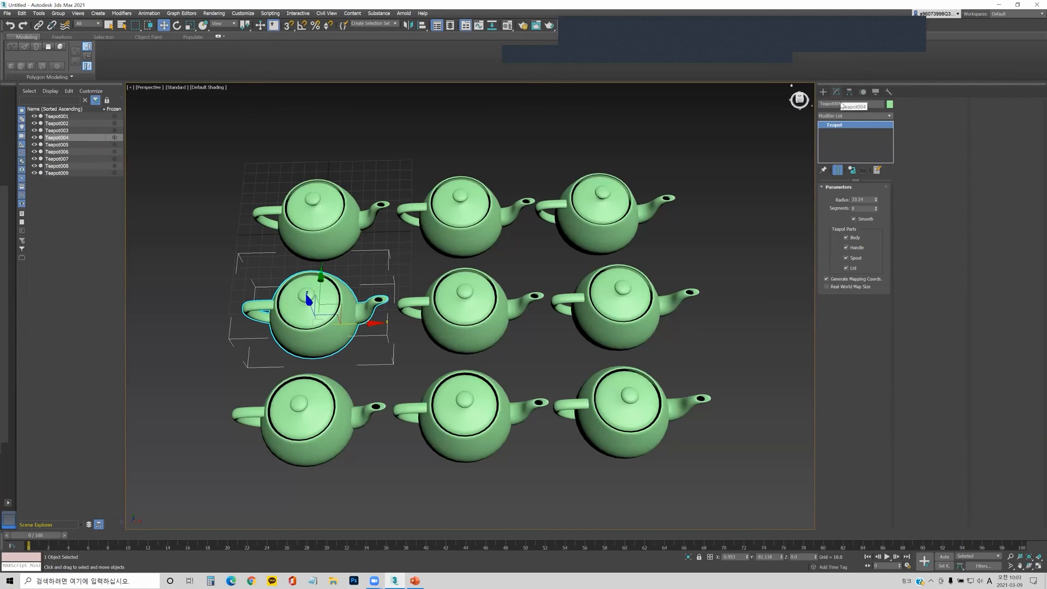
double_click(827, 104)
click(854, 118)
click(854, 117)
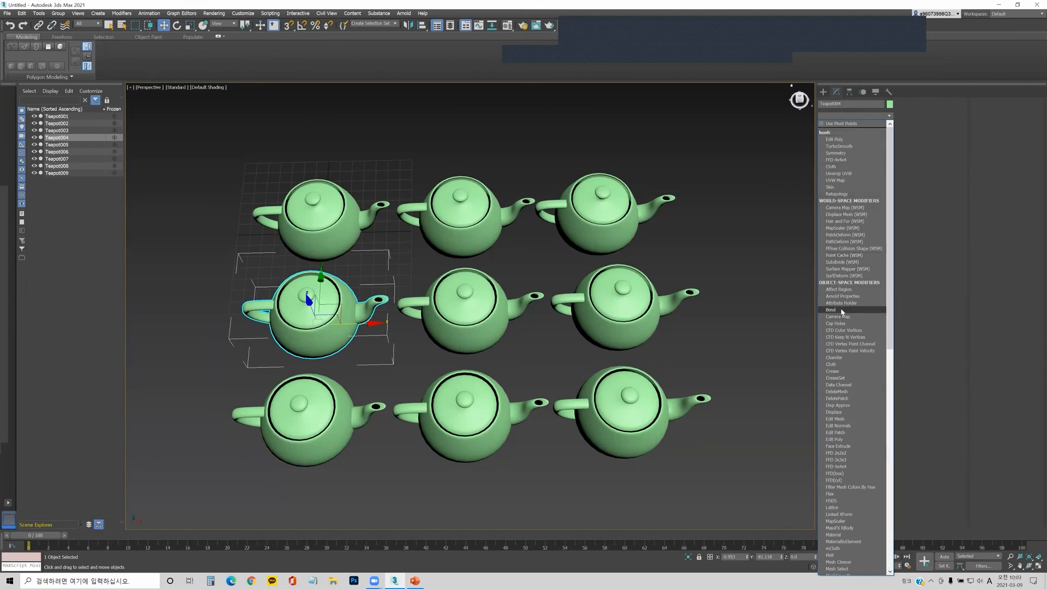
click(842, 309)
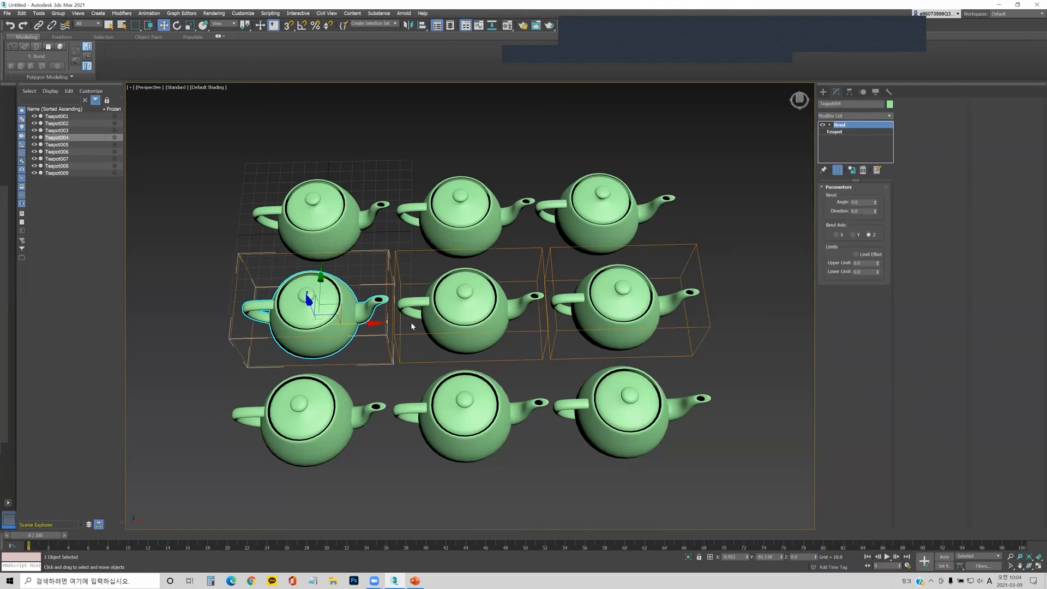
drag(875, 204, 884, 224)
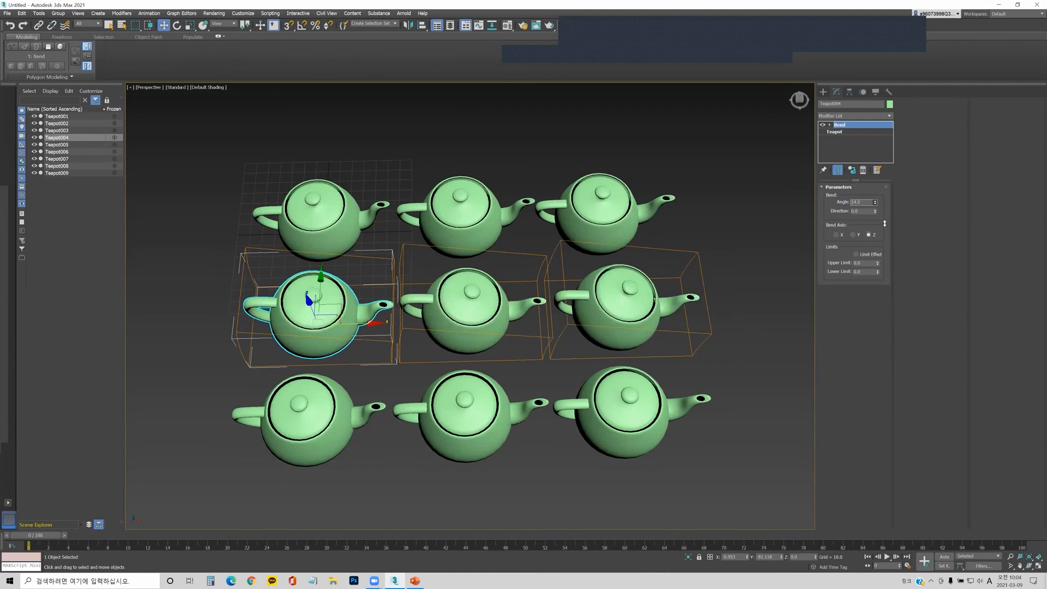
drag(886, 184, 885, 200)
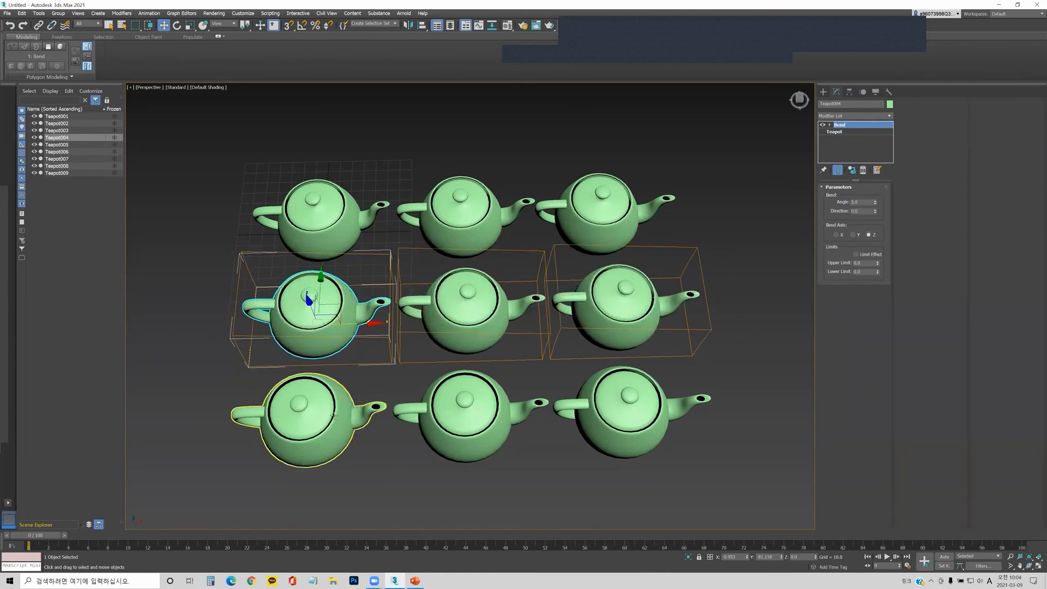
- Apply a Bend modifier to Teapot005, the source of the referenced third row, and give it a slight bend angle
click(335, 413)
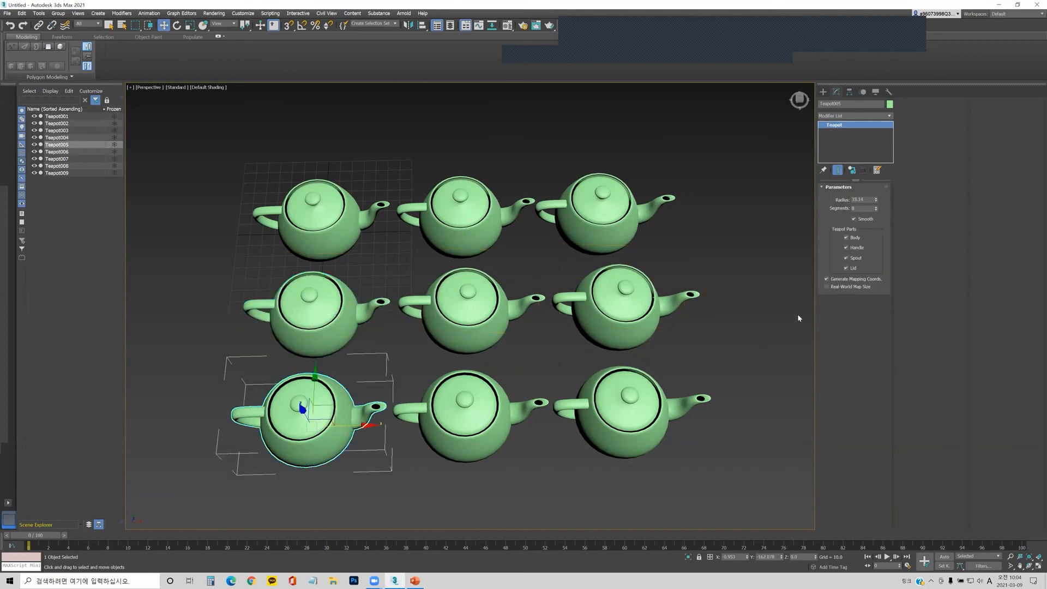
click(853, 116)
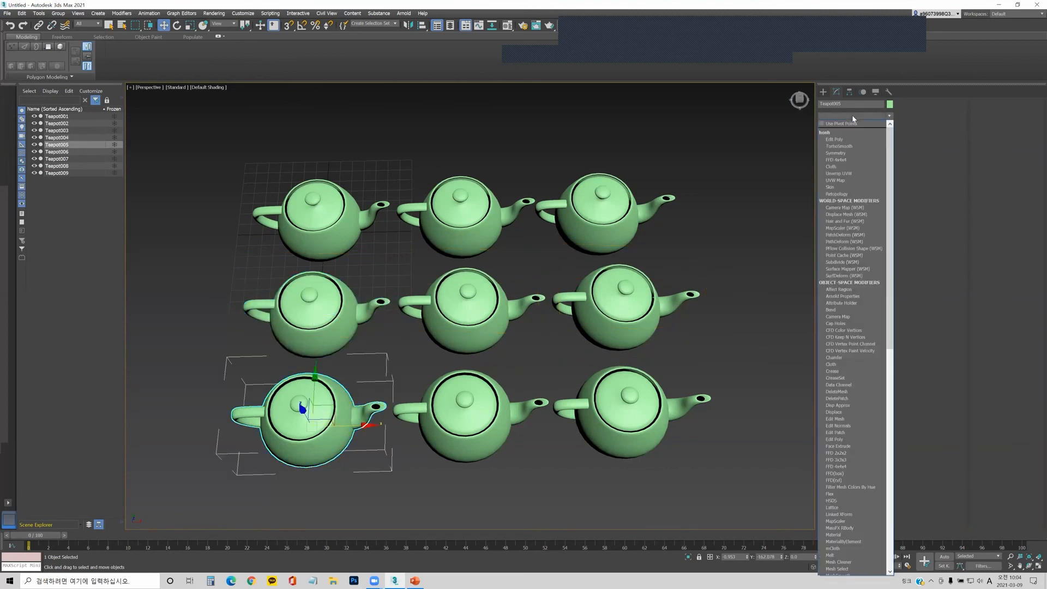
click(847, 310)
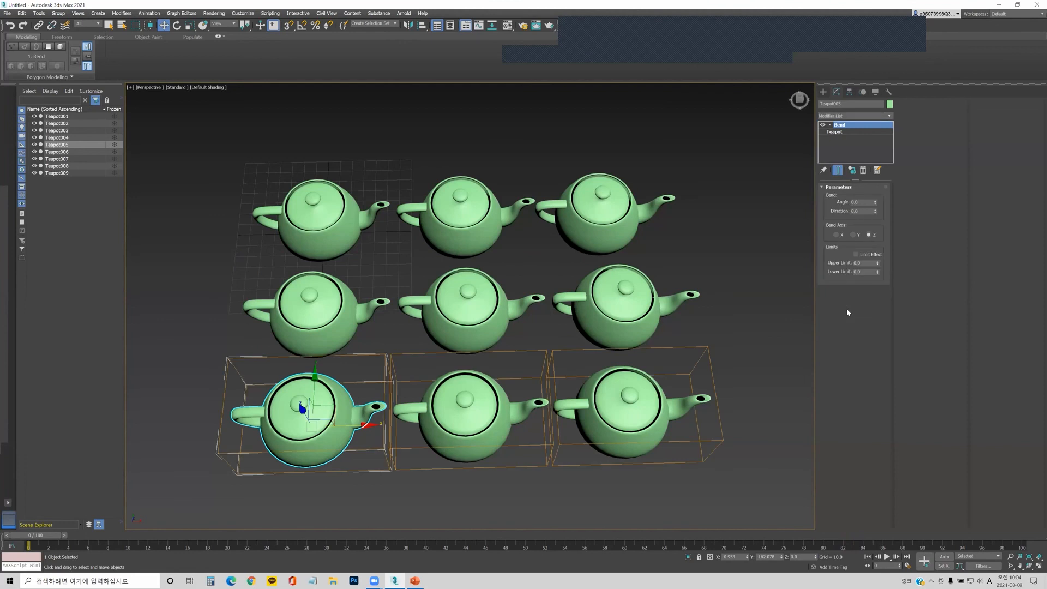
mouse_move(875, 204)
mouse_down()
mouse_move(882, 224)
mouse_move(880, 200)
mouse_up()
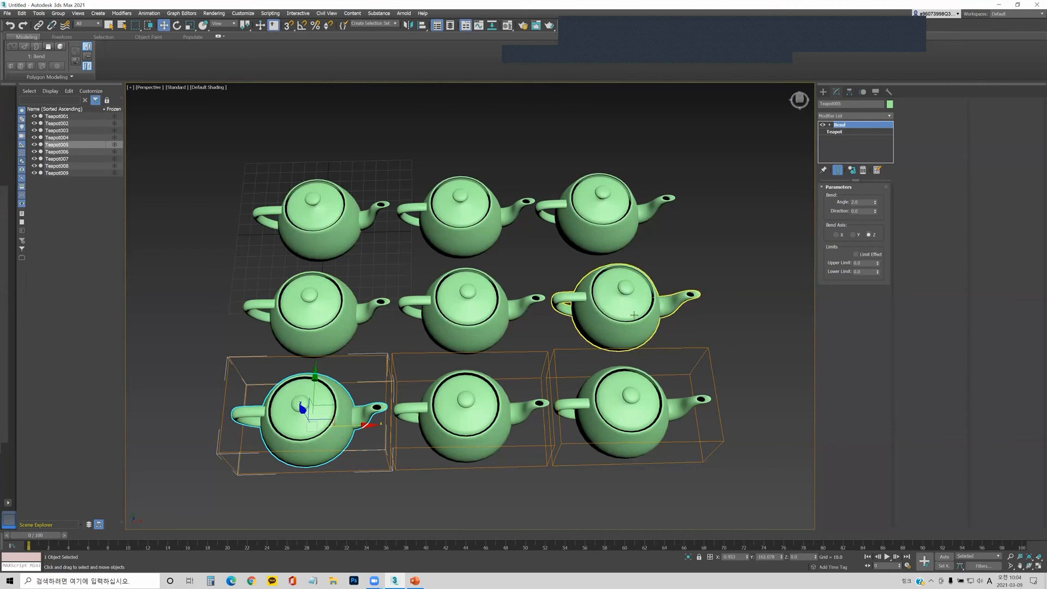
- Undo the Bend modifiers on Teapot005 and Teapot004
key(ctrl+z)
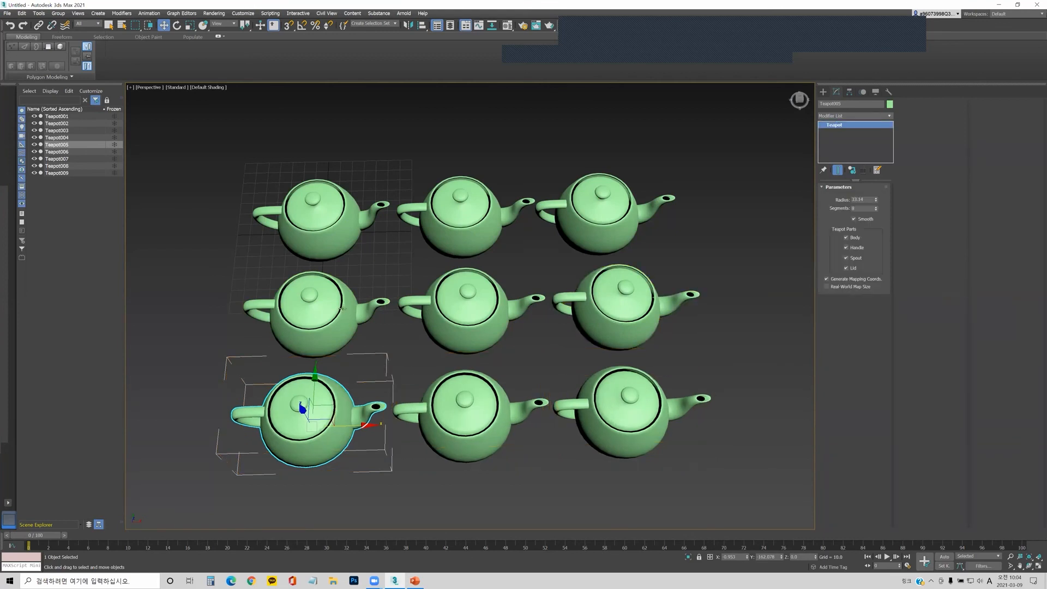
key(ctrl+z)
key(ctrl+y)
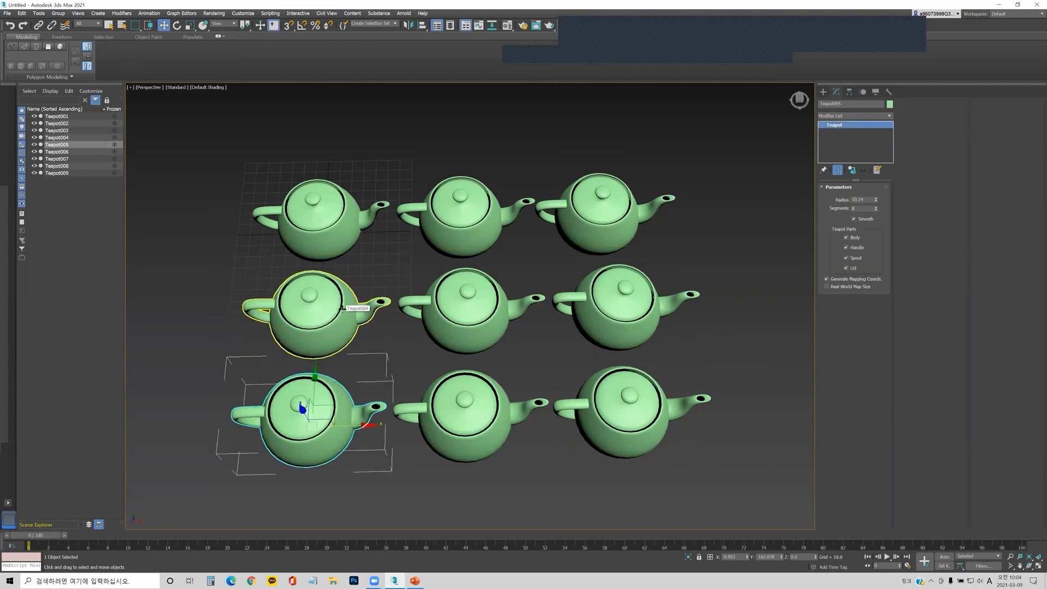
click(331, 309)
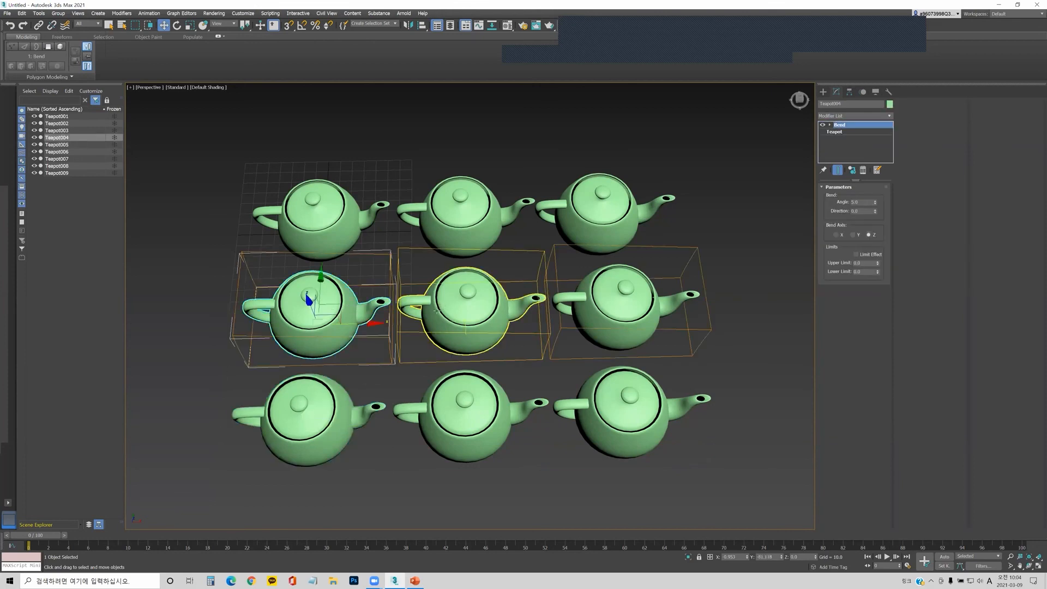
key(ctrl+z)
click(320, 327)
key(ctrl+z)
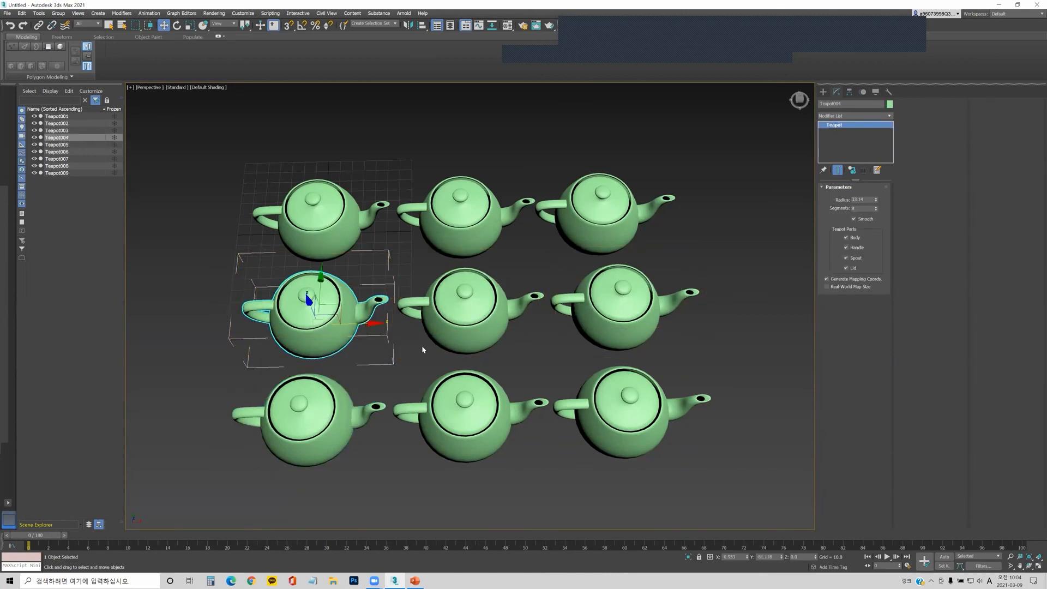
- Try a Bend modifier with a changed angle on Teapot006, the instanced teapot at the centre of the grid, and remove it again
click(444, 338)
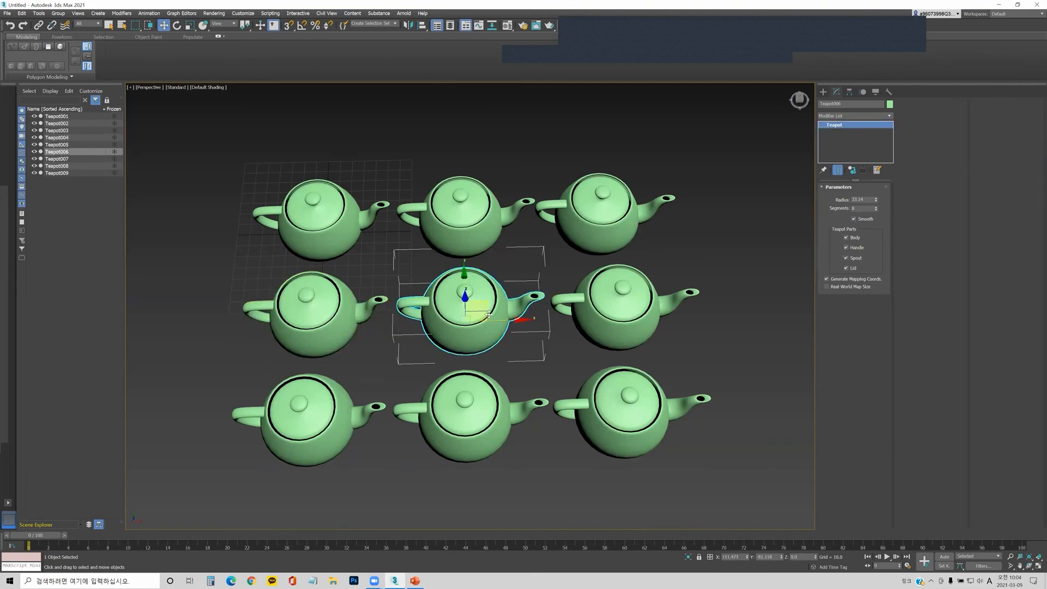
click(856, 116)
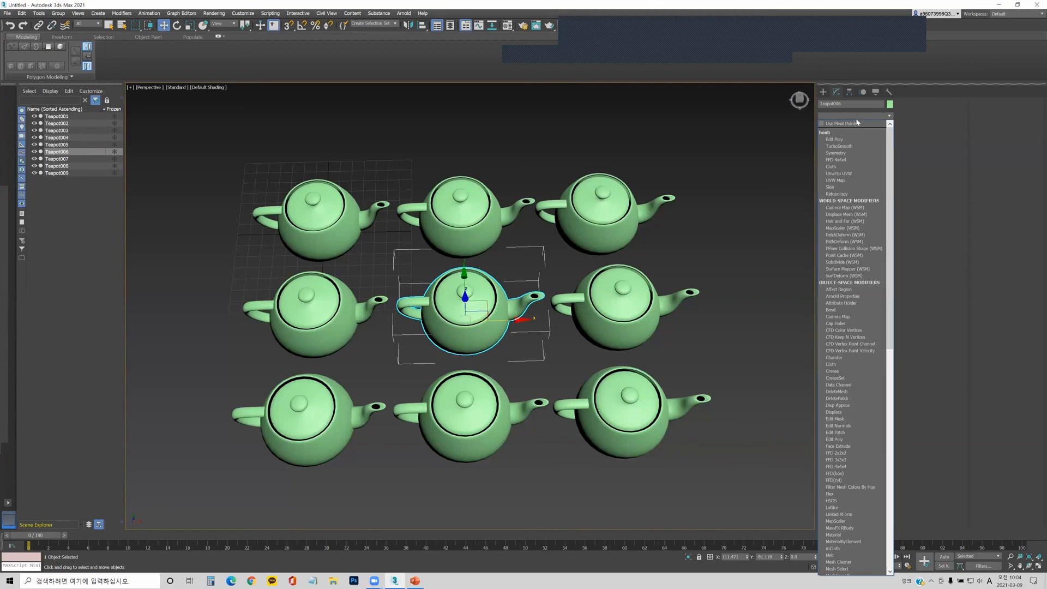
click(839, 309)
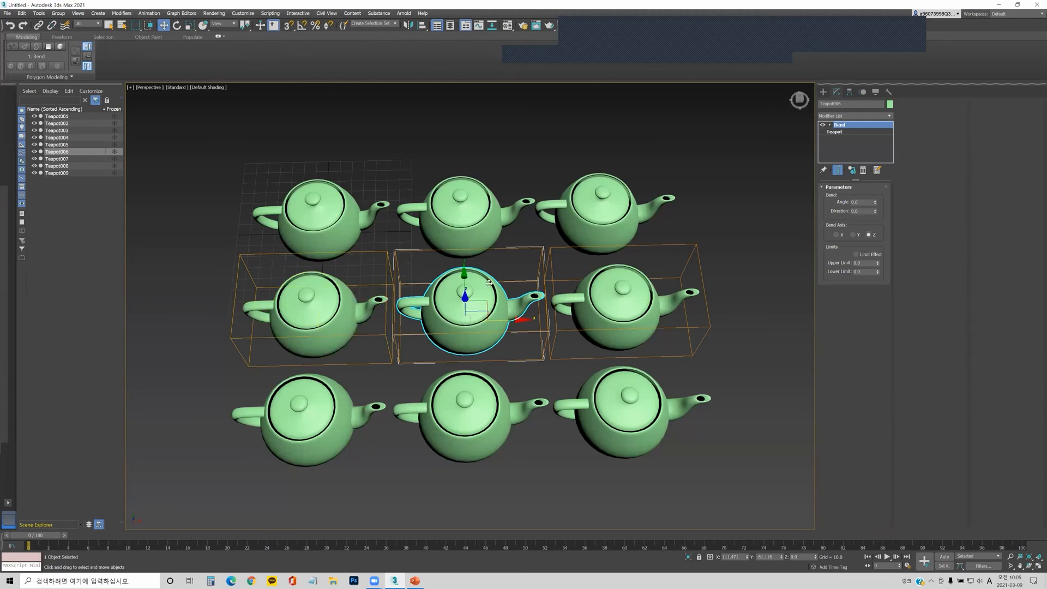
mouse_move(876, 203)
mouse_down()
mouse_move(877, 229)
mouse_move(878, 189)
mouse_move(876, 235)
mouse_move(876, 187)
mouse_move(871, 224)
mouse_move(865, 185)
mouse_move(865, 197)
mouse_up()
right_click(865, 198)
click(526, 458)
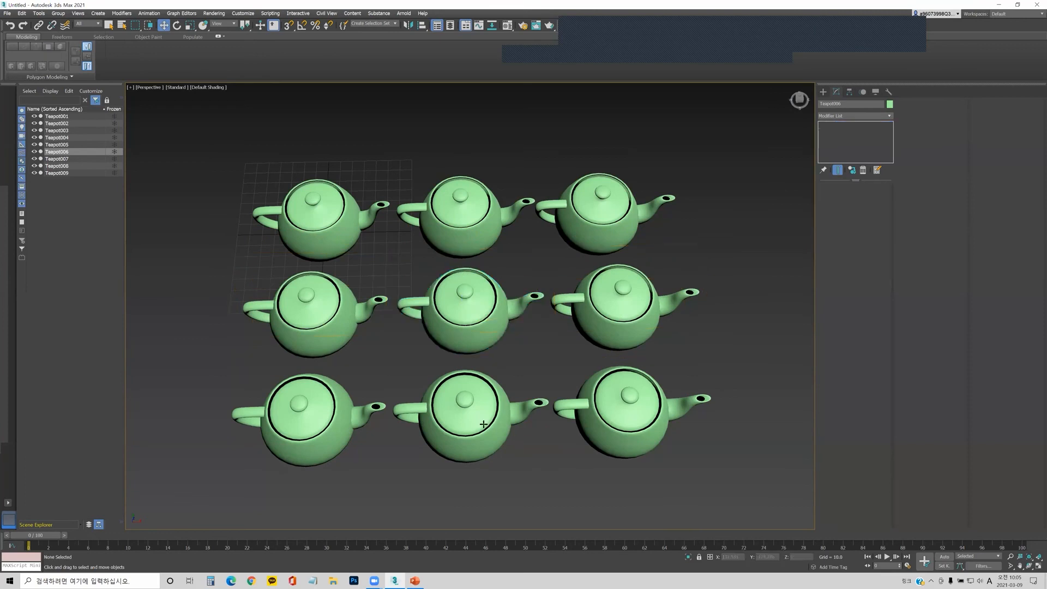
- Apply a Bend modifier to Teapot008, the middle referenced teapot in the third row, and try changing its bend angle
click(501, 420)
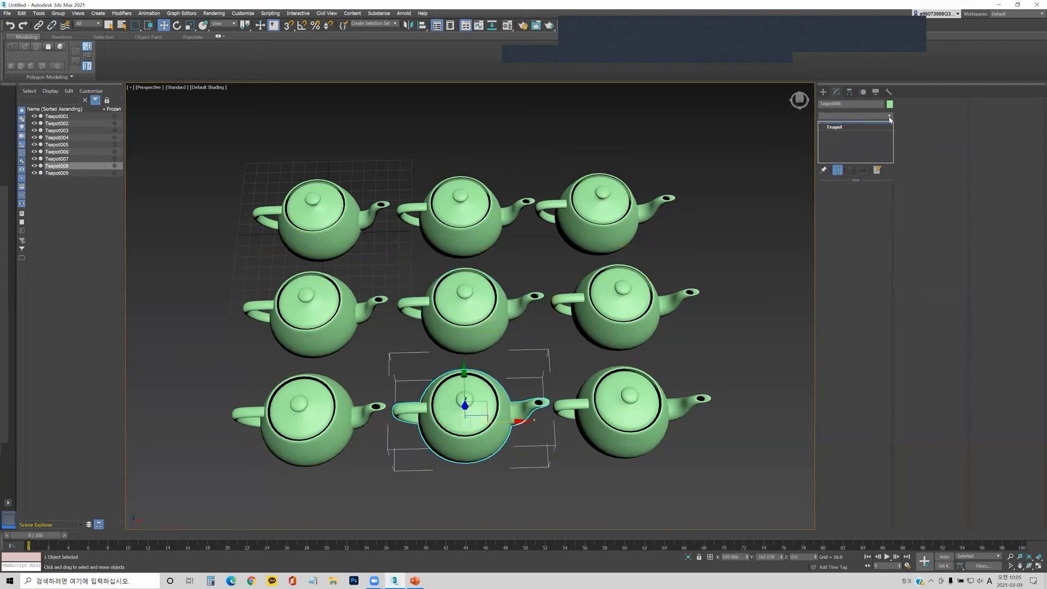
click(889, 116)
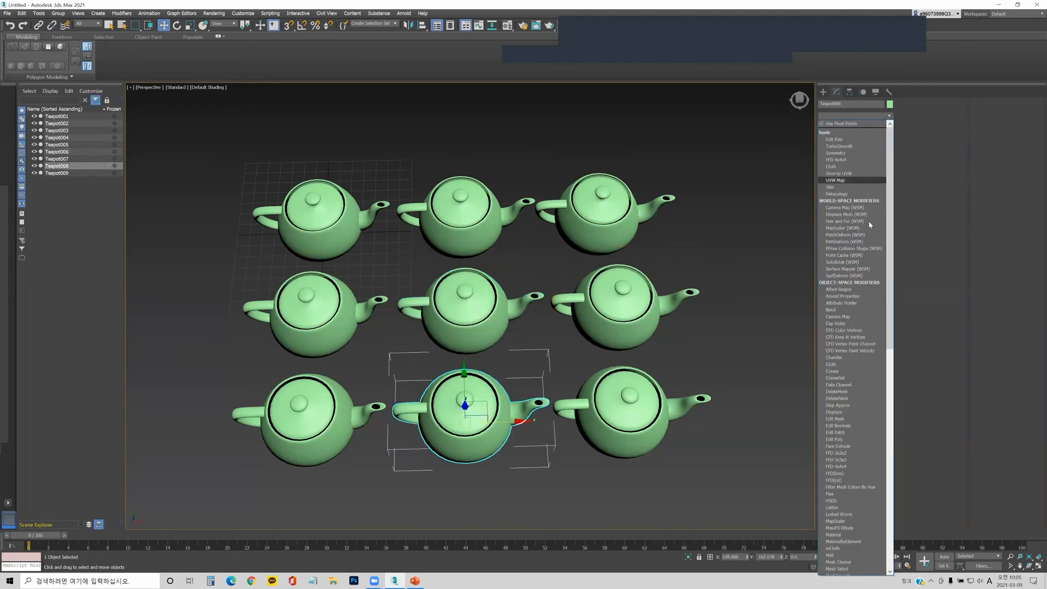
click(843, 309)
mouse_move(875, 203)
mouse_down()
mouse_move(871, 249)
mouse_move(857, 206)
mouse_up()
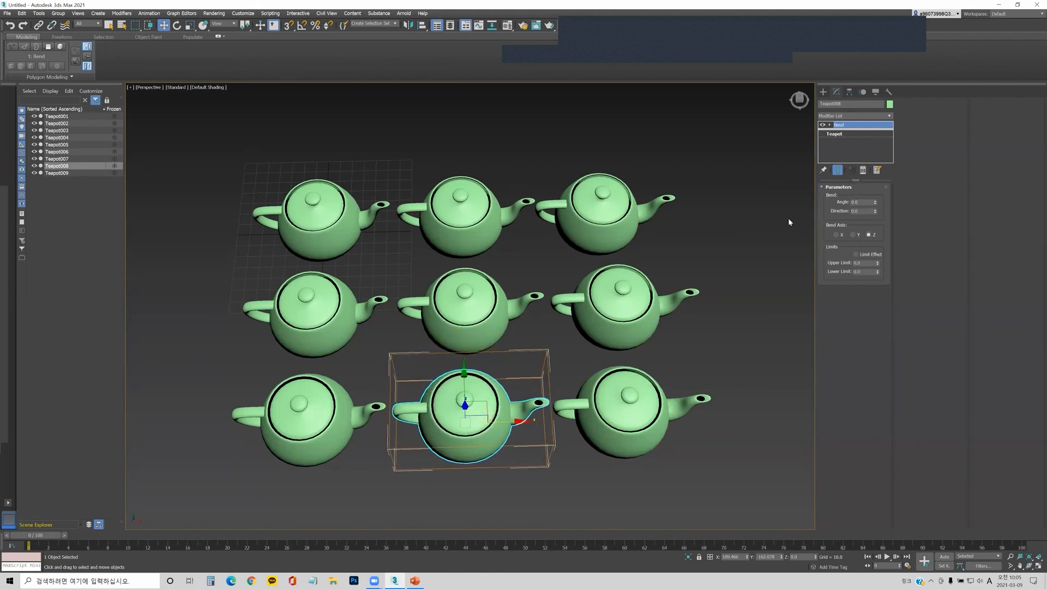
- Apply a Bend modifier with a 57 degree angle to Teapot005, the third row's source, and check Teapot008's modifier stack
click(334, 392)
click(863, 117)
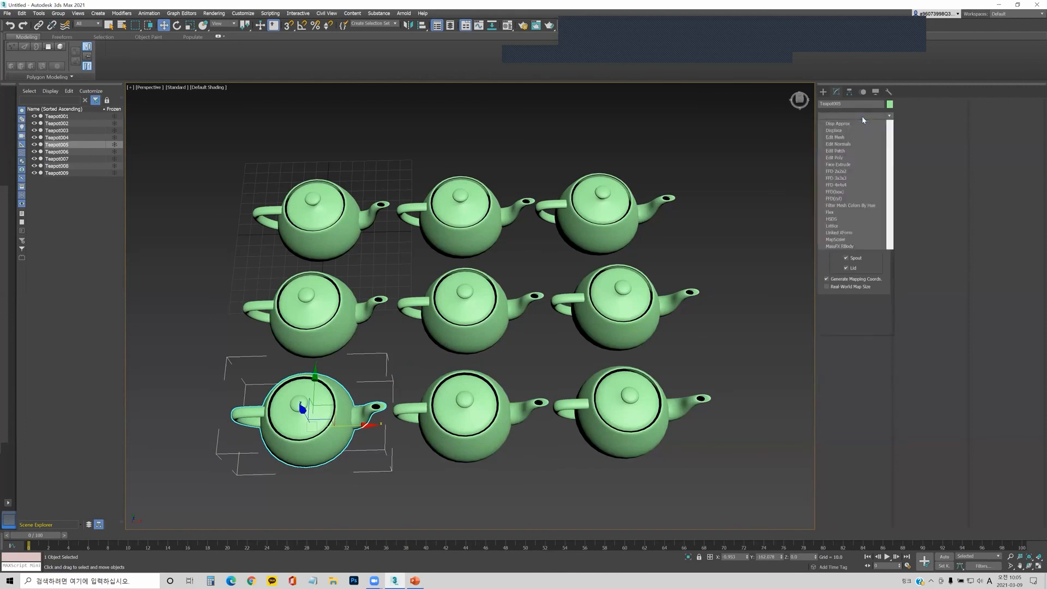
key(Return)
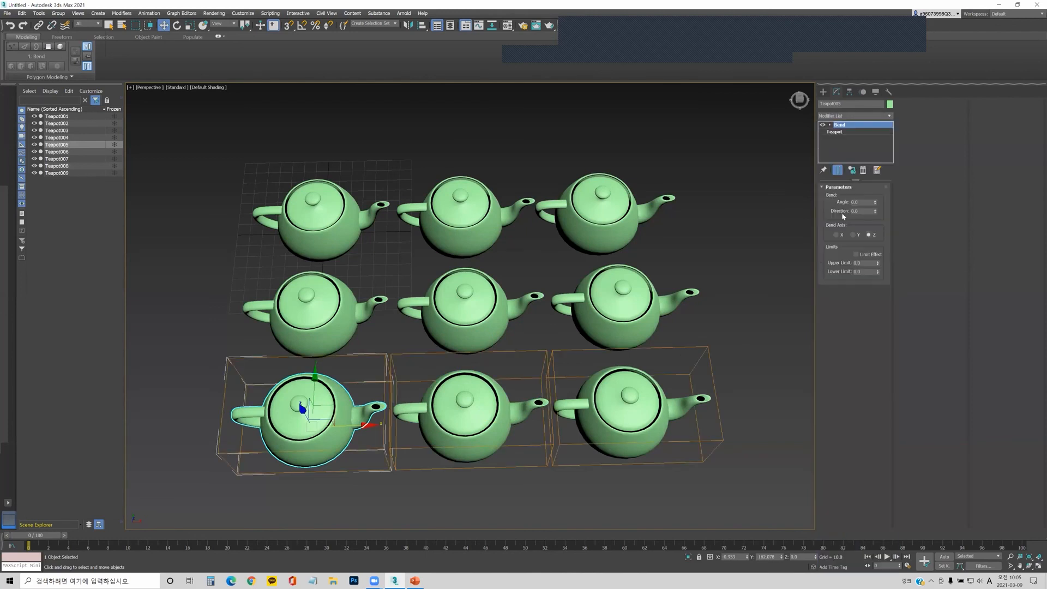
drag(874, 203, 874, 167)
click(486, 406)
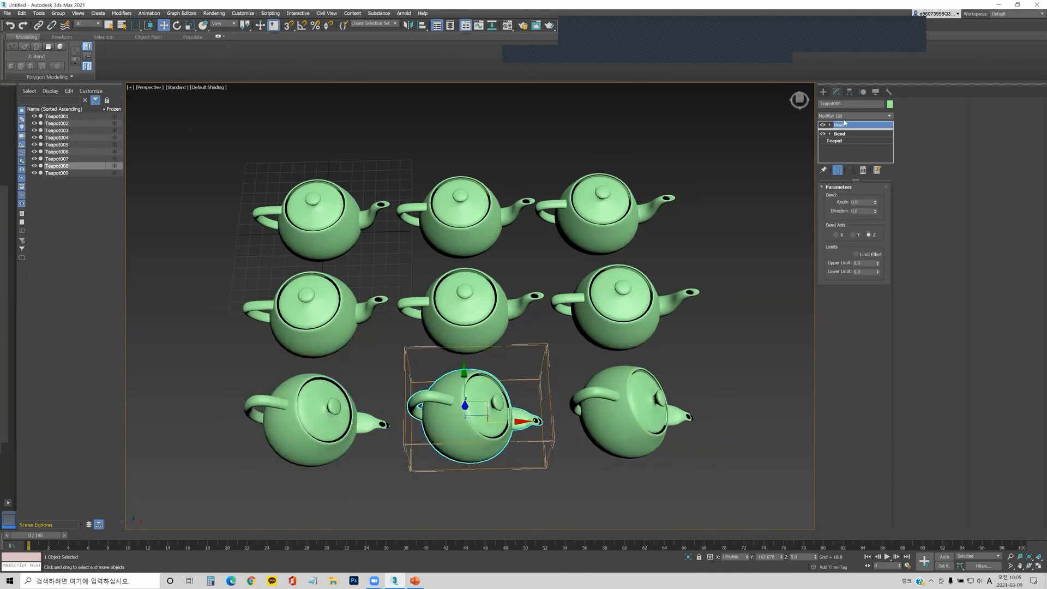
- Apply a Bend modifier to Teapot002, the middle copy in the first row, with an angle of about 53.5 degrees
click(496, 202)
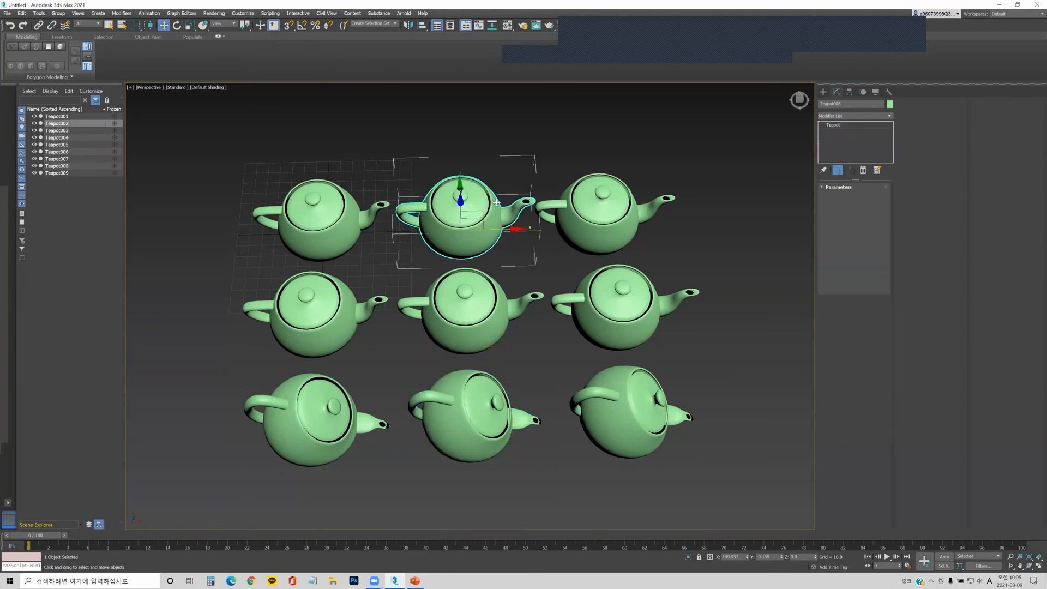
click(859, 116)
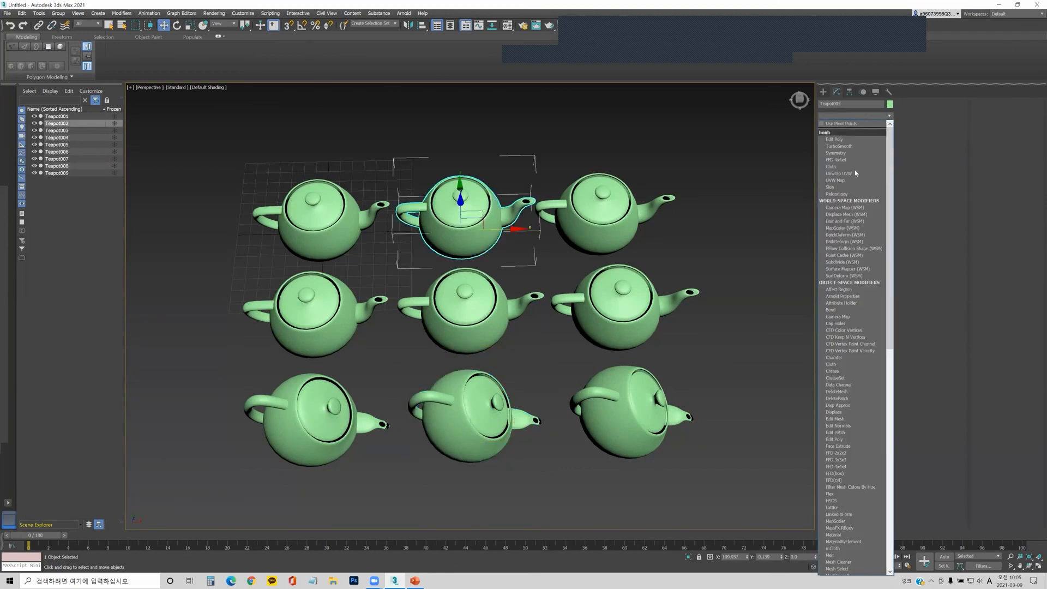
click(839, 309)
drag(875, 203, 874, 169)
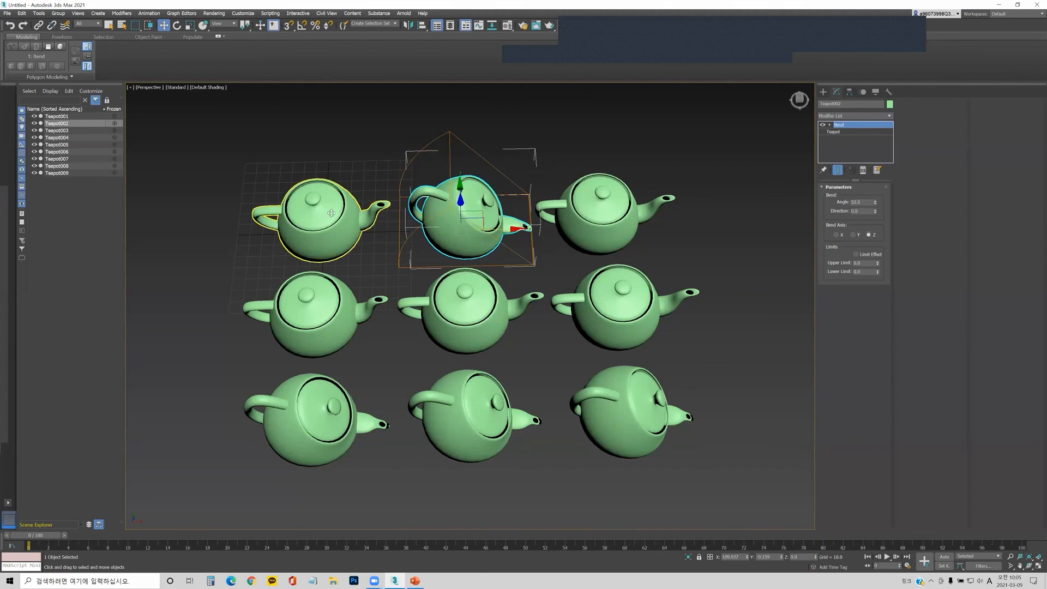
- Apply a Bend modifier to Teapot001, the source of the copied first row, and bend it strongly
click(331, 212)
click(872, 116)
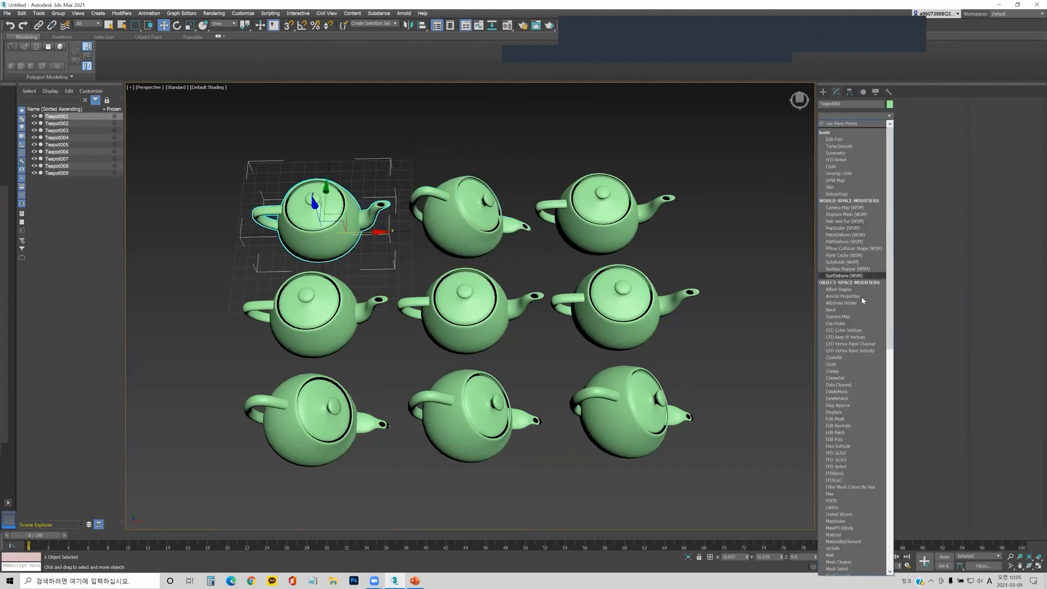
click(842, 309)
drag(875, 203, 876, 175)
- Compare the modifier stacks of the copied, instanced and referenced teapots by selecting teapots in each row
click(455, 224)
click(559, 218)
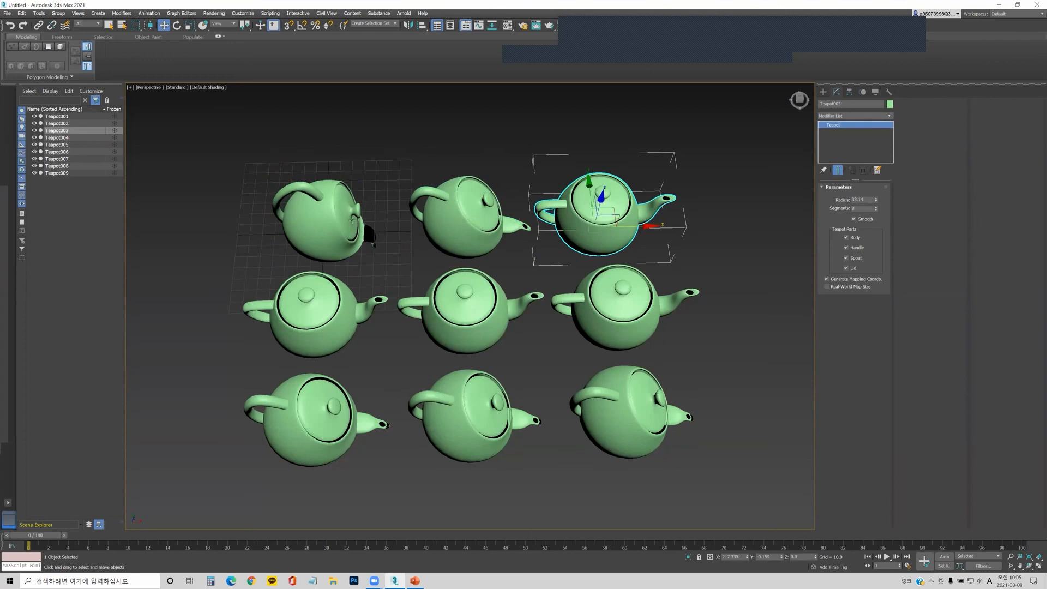
click(321, 223)
click(409, 351)
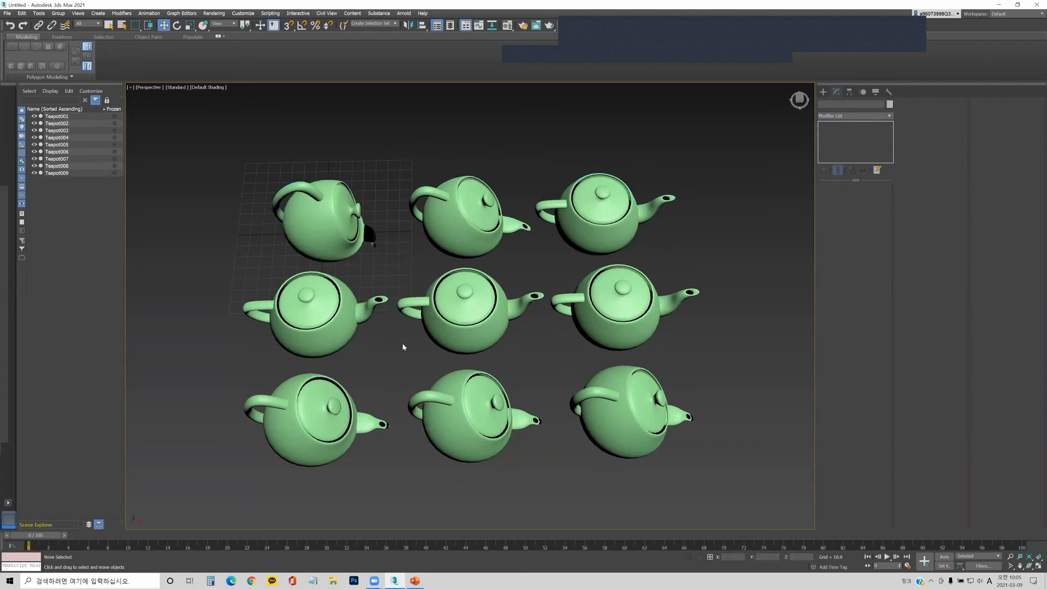
click(317, 314)
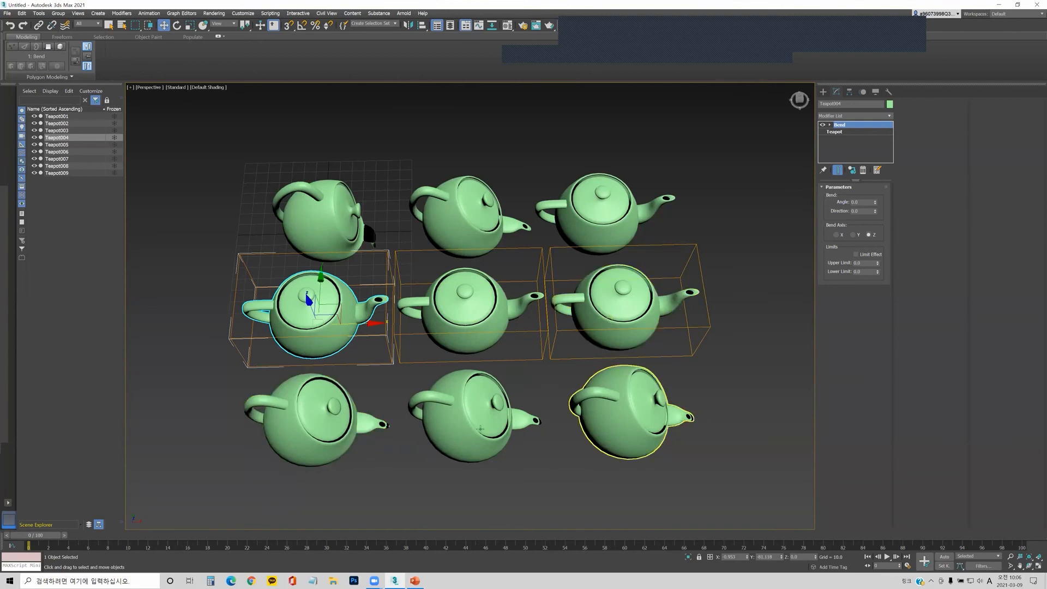
click(313, 423)
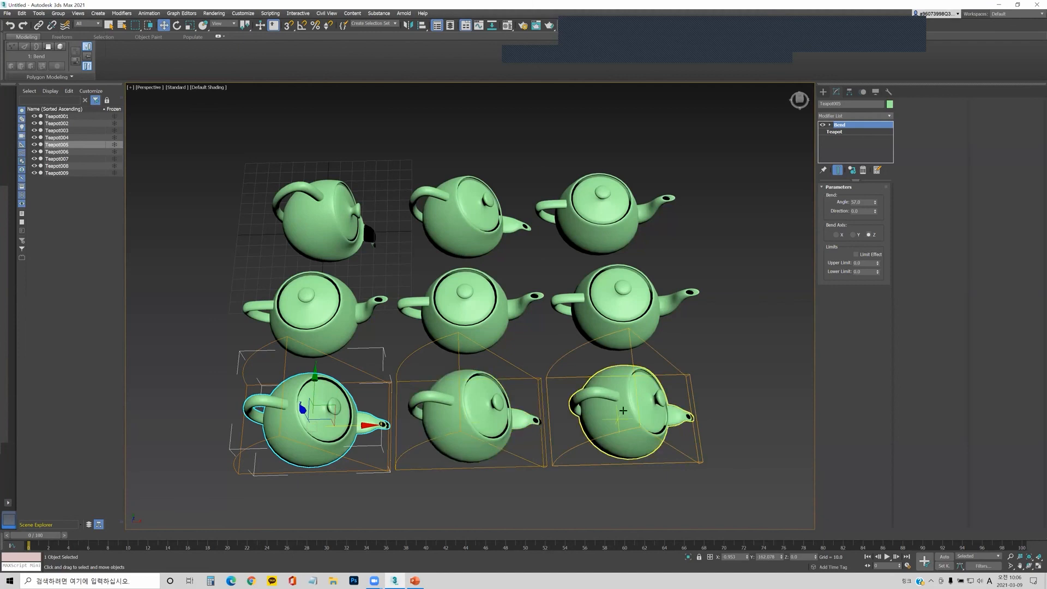
click(495, 414)
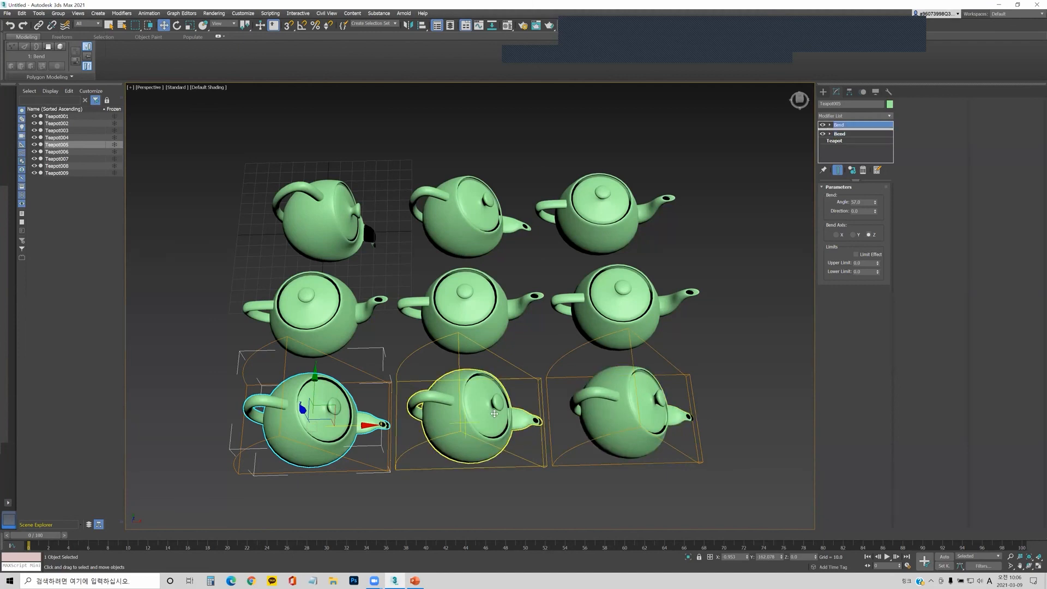